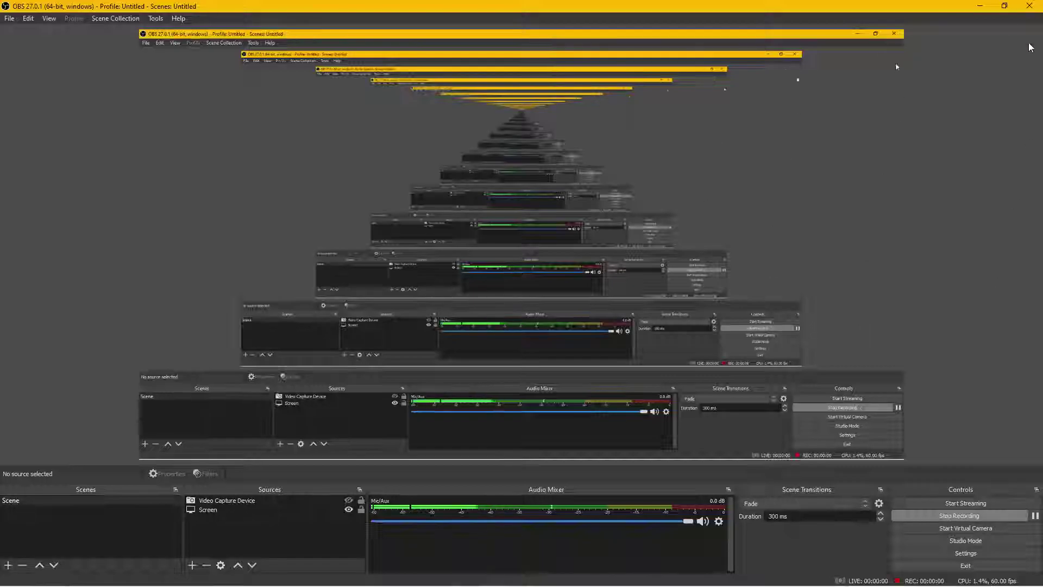
# Step: Minimize OBS and open the Kinetix studio folder in Downloads with File Explorer
pyautogui.click(980, 6)
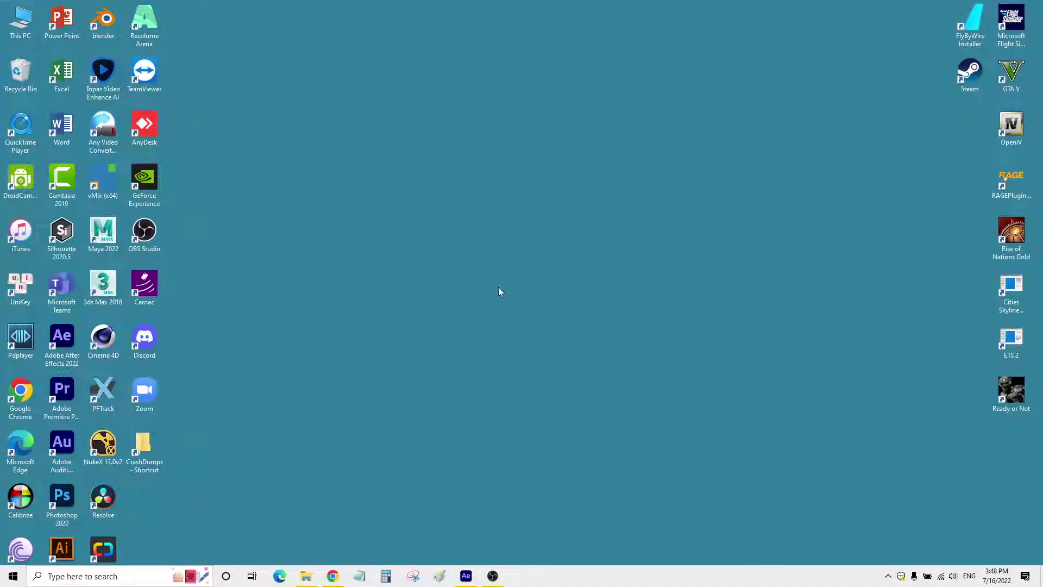
pyautogui.click(306, 576)
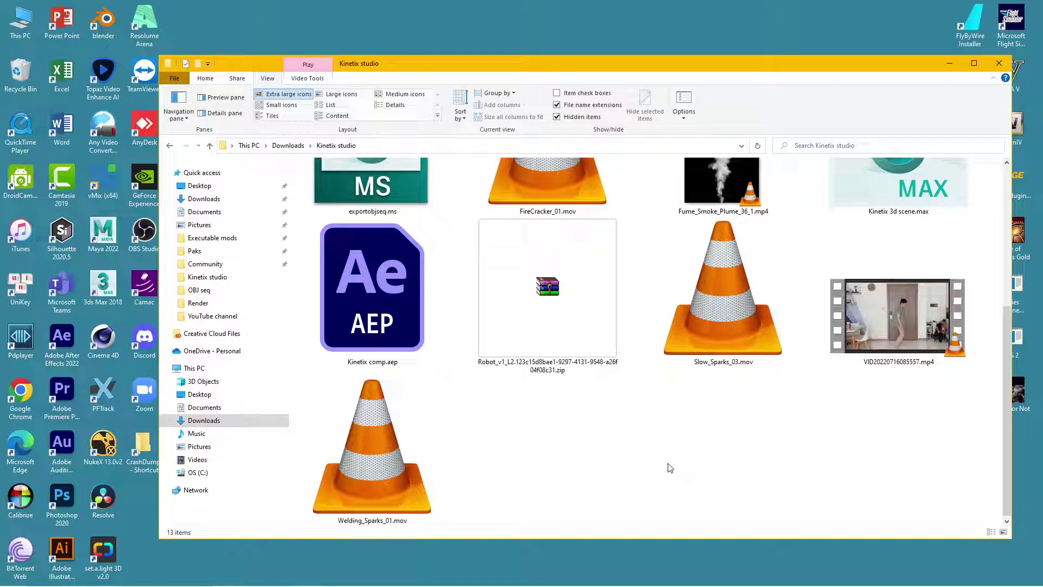
pyautogui.moveTo(428, 581)
pyautogui.moveTo(325, 581)
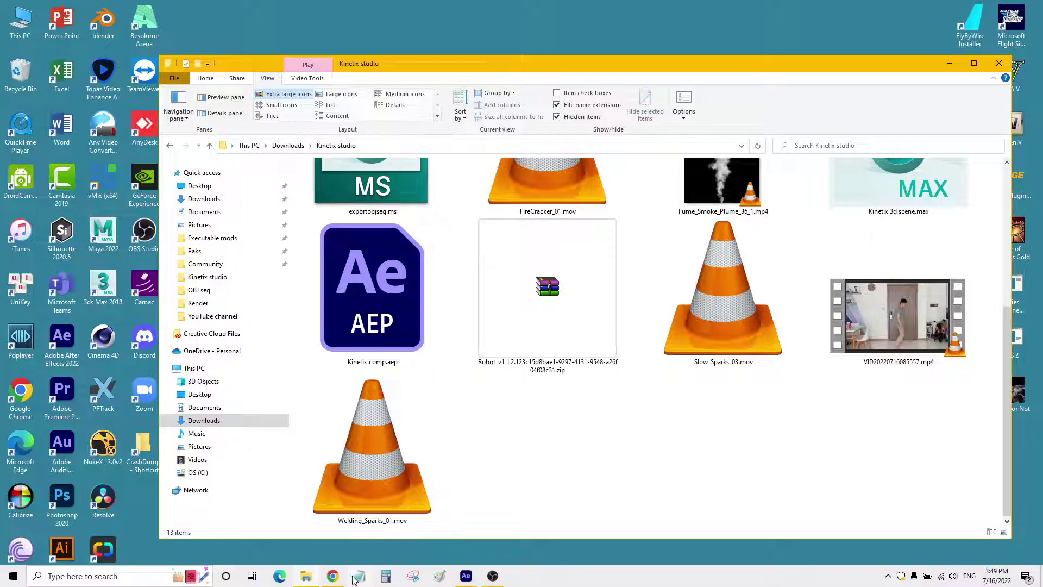
# Step: Bring up the motion capture image results and preview the All3DP and Celebrity Motion Capture images
pyautogui.click(355, 578)
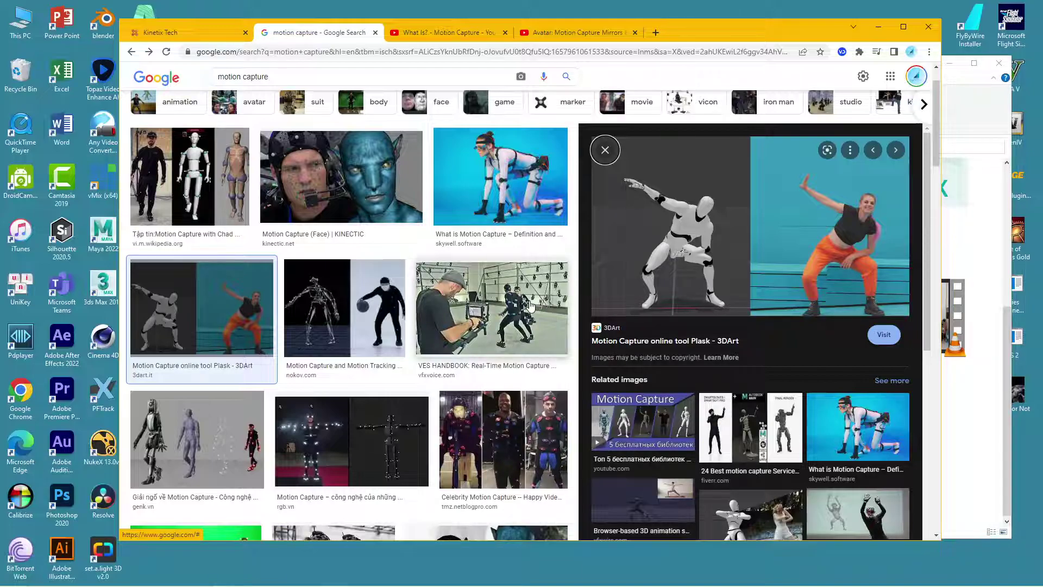
pyautogui.scroll(-1, 372, 441)
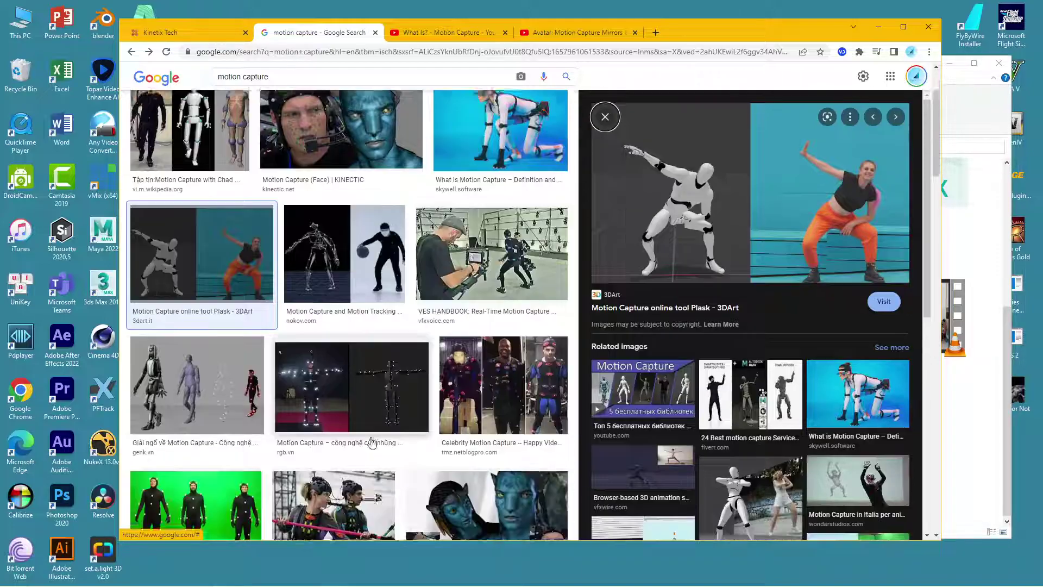
pyautogui.scroll(-1, 372, 442)
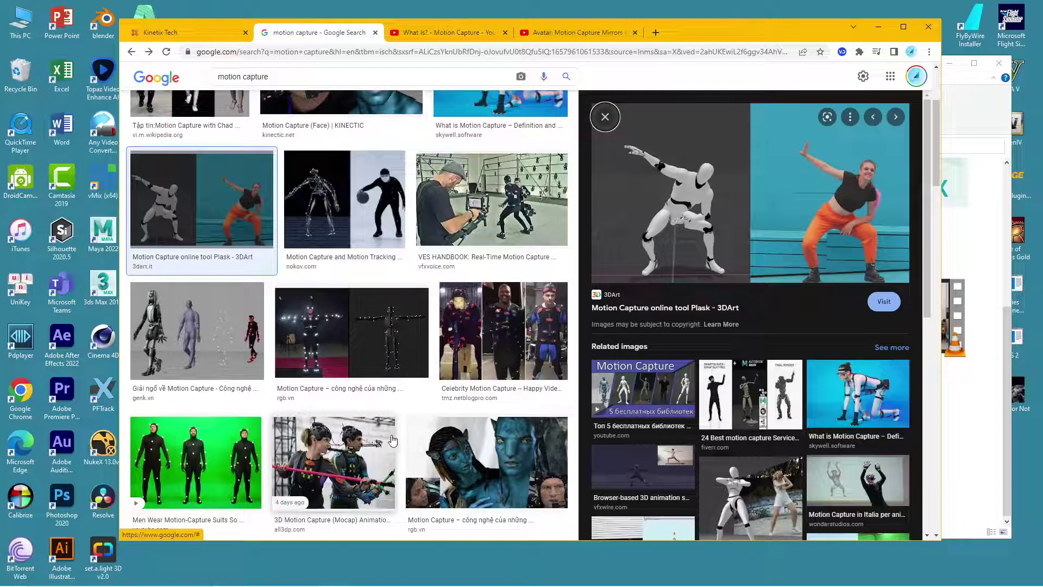
pyautogui.click(357, 474)
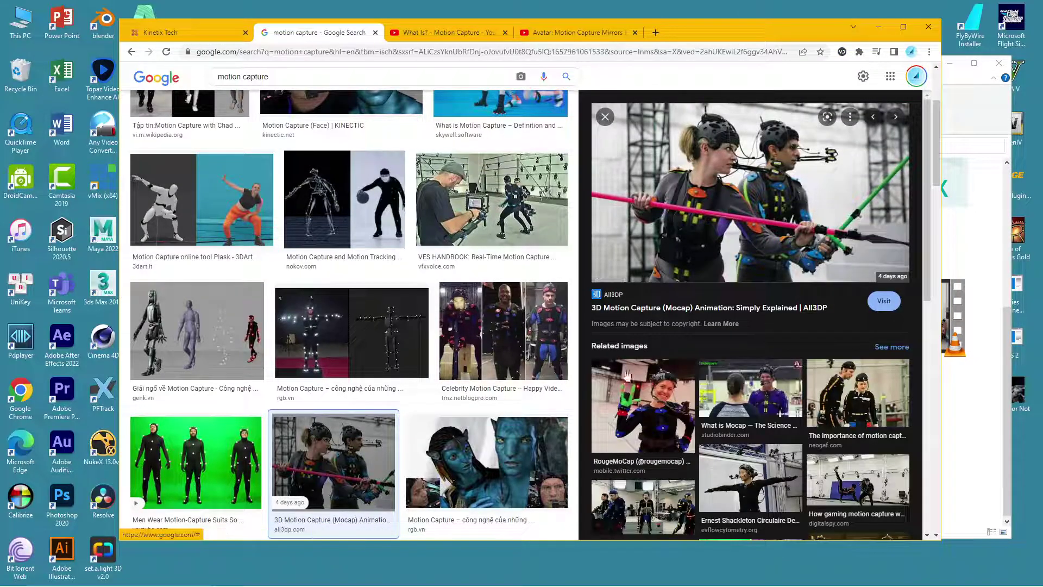
pyautogui.click(489, 340)
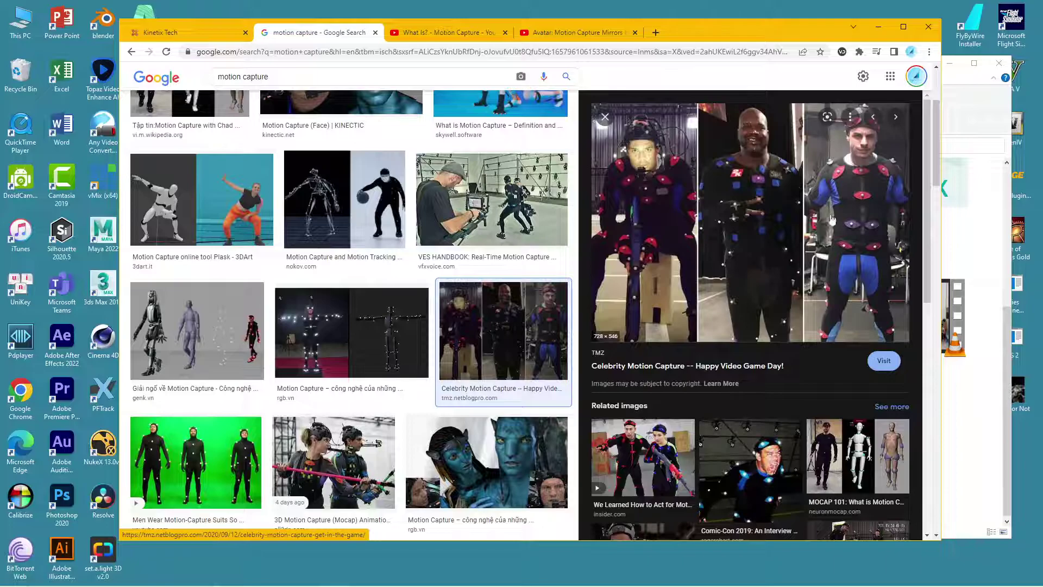
# Step: Preview the KINECTIC face, Celebrity and genk.vn images, then switch to the 'What Is? - Motion Capture' video
pyautogui.scroll(2, 344, 279)
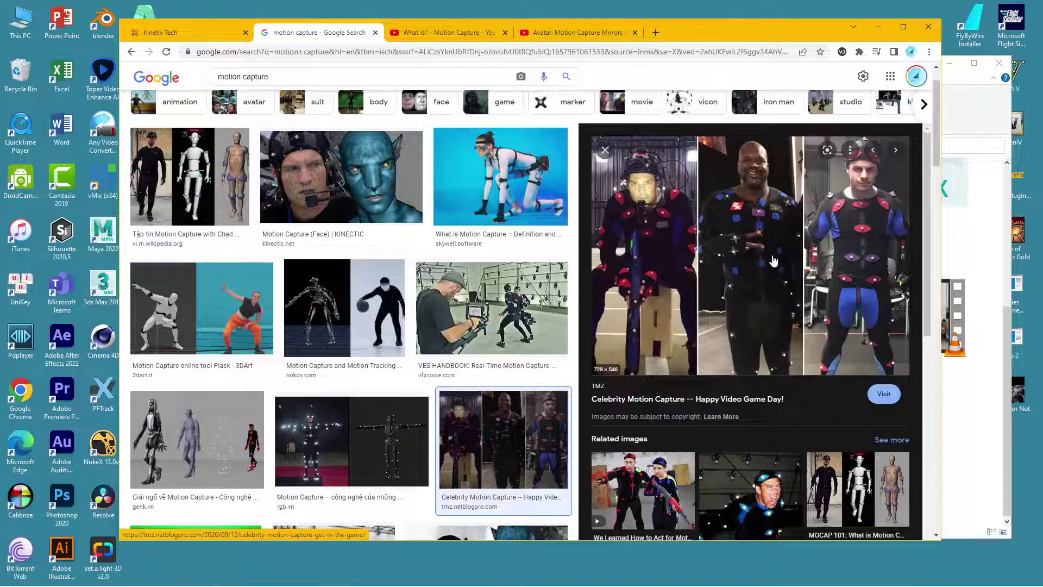
pyautogui.click(341, 177)
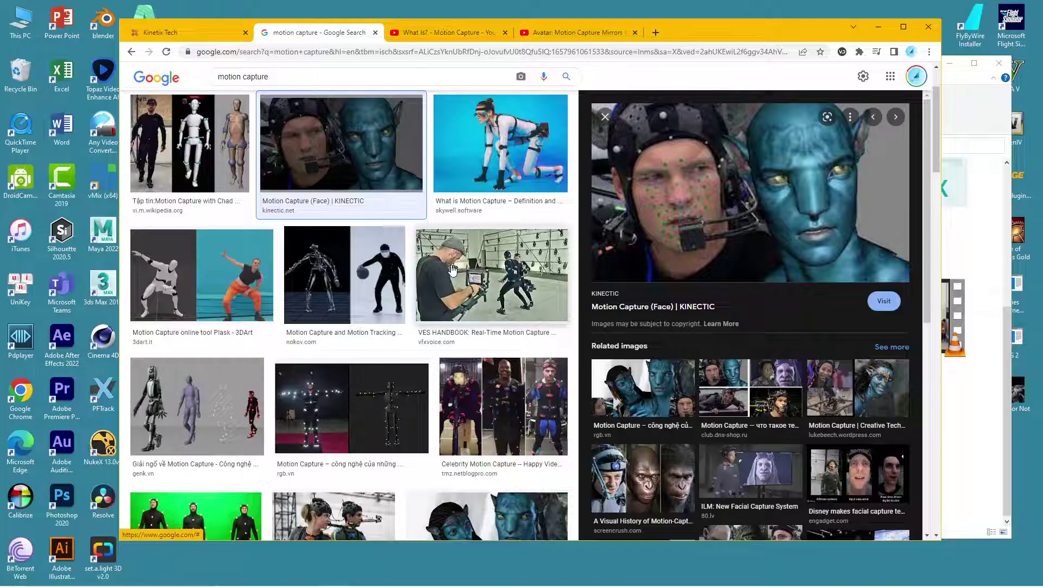
pyautogui.click(481, 391)
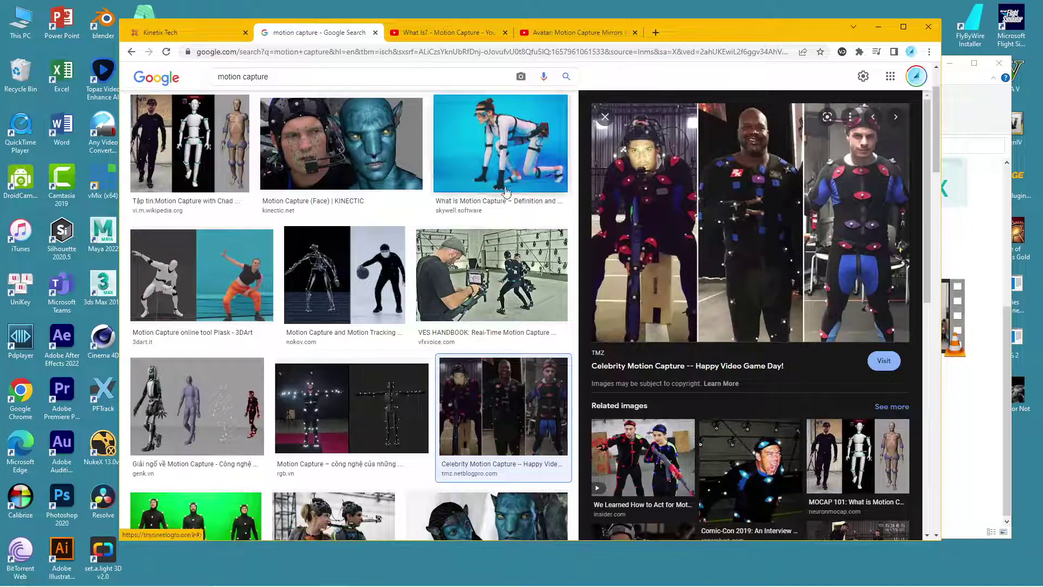
pyautogui.click(209, 416)
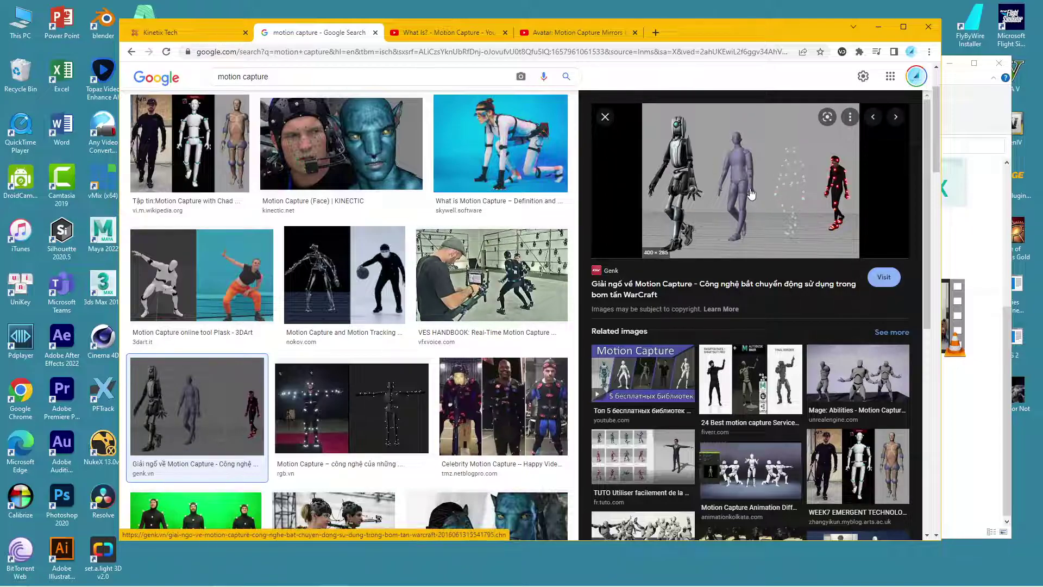
pyautogui.click(424, 34)
# Step: Start the 'What Is? - Motion Capture' video and mute its audio
pyautogui.click(138, 465)
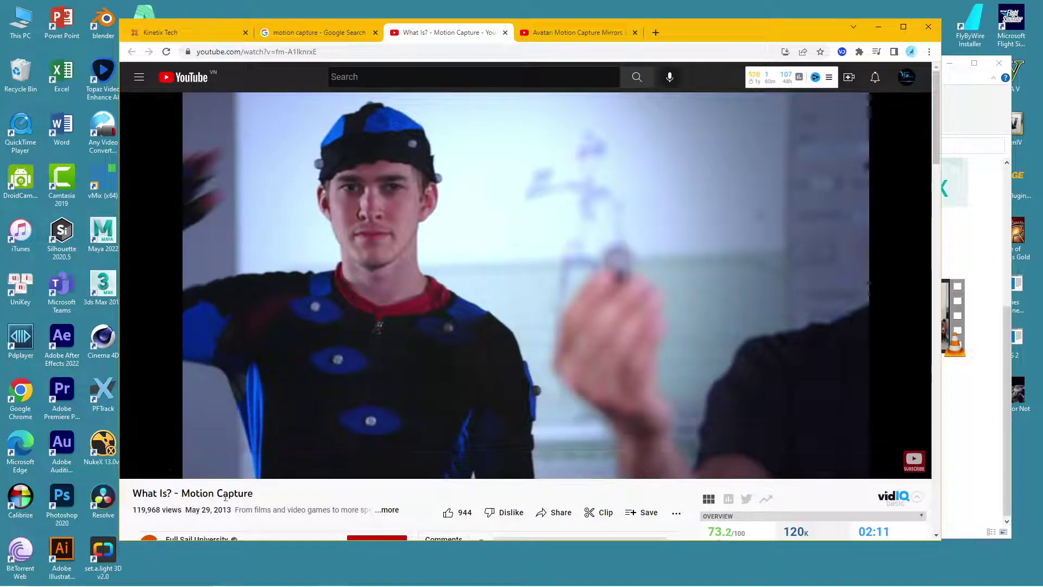
pyautogui.click(190, 465)
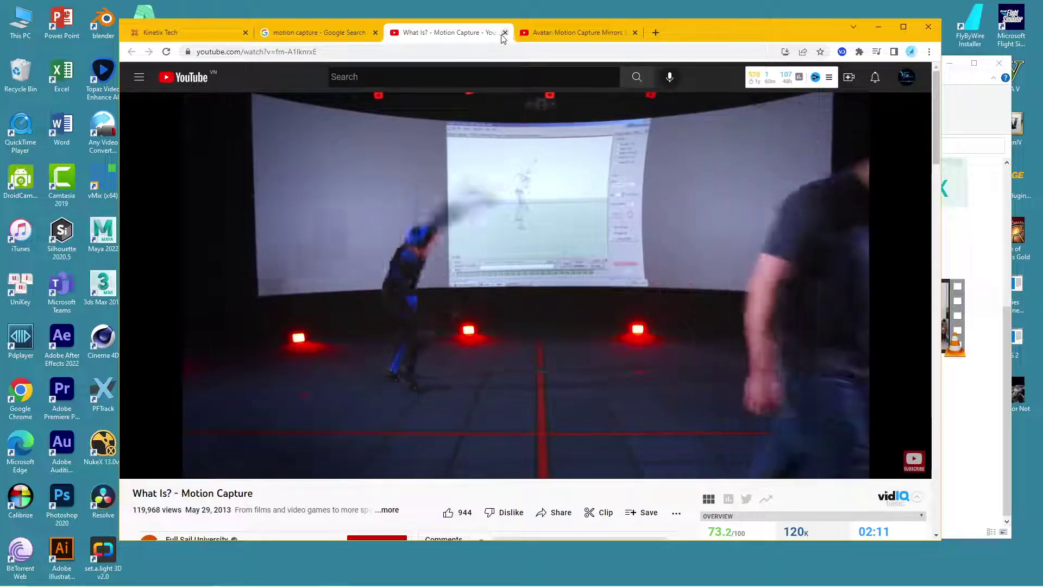
# Step: Pause the first video, switch to the Avatar motion capture video and play it muted
pyautogui.click(526, 93)
pyautogui.click(573, 32)
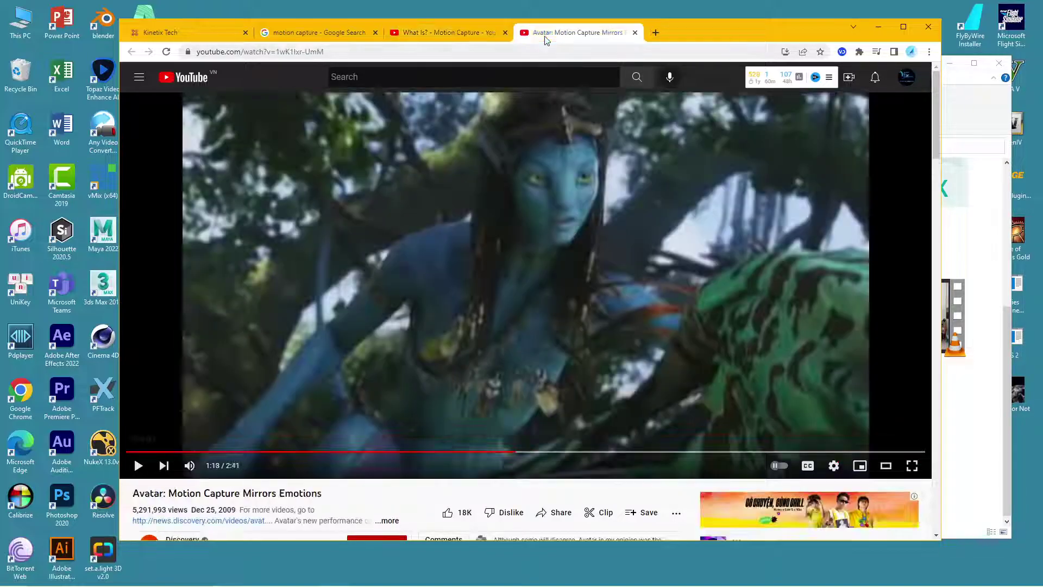
pyautogui.click(189, 466)
pyautogui.click(139, 465)
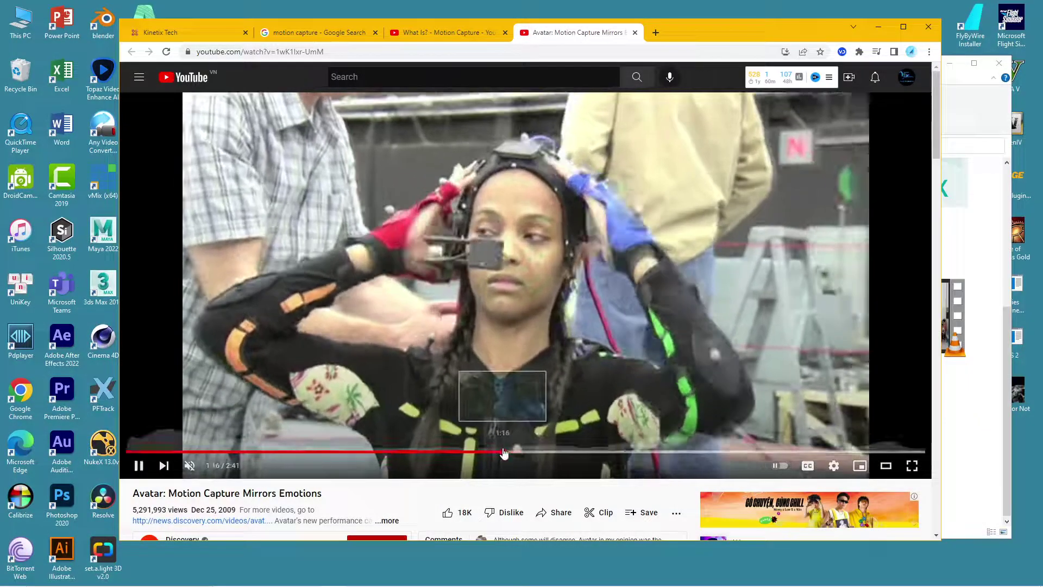
# Step: Seek through the Avatar video from 1:16 to the split-screen comparison, pausing at 1:59
pyautogui.click(504, 453)
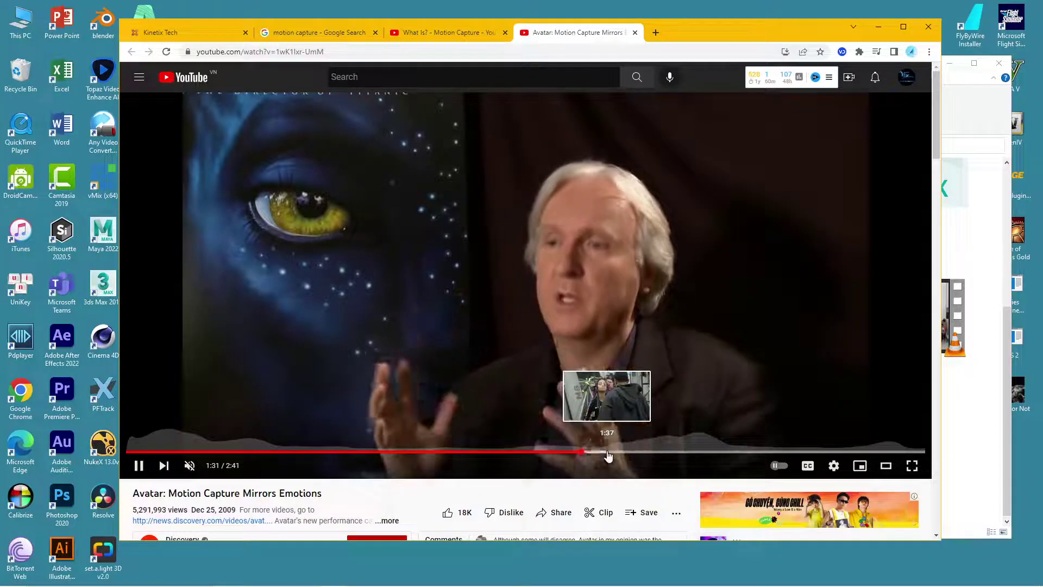
pyautogui.click(608, 456)
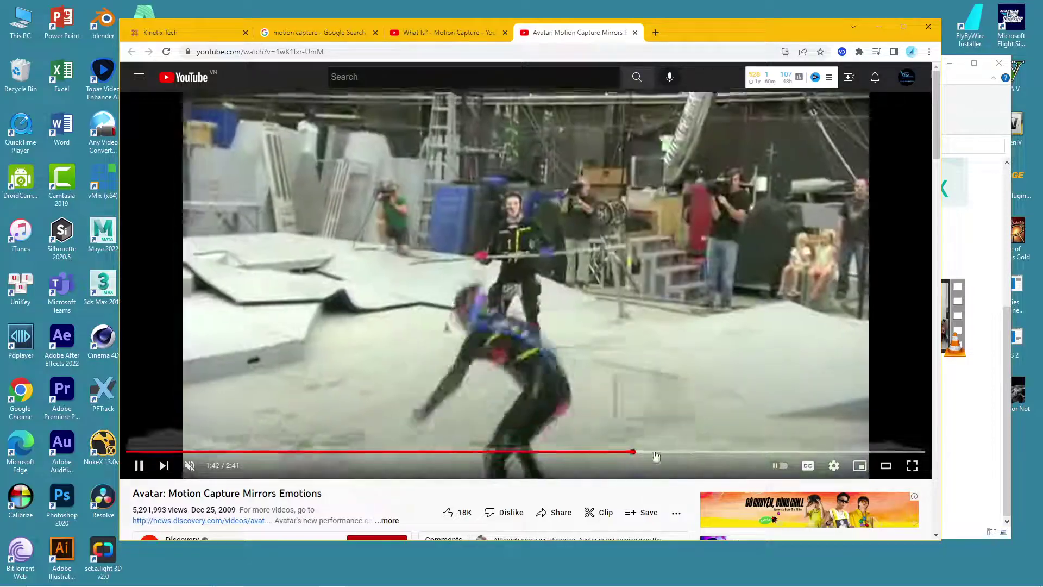
pyautogui.click(663, 452)
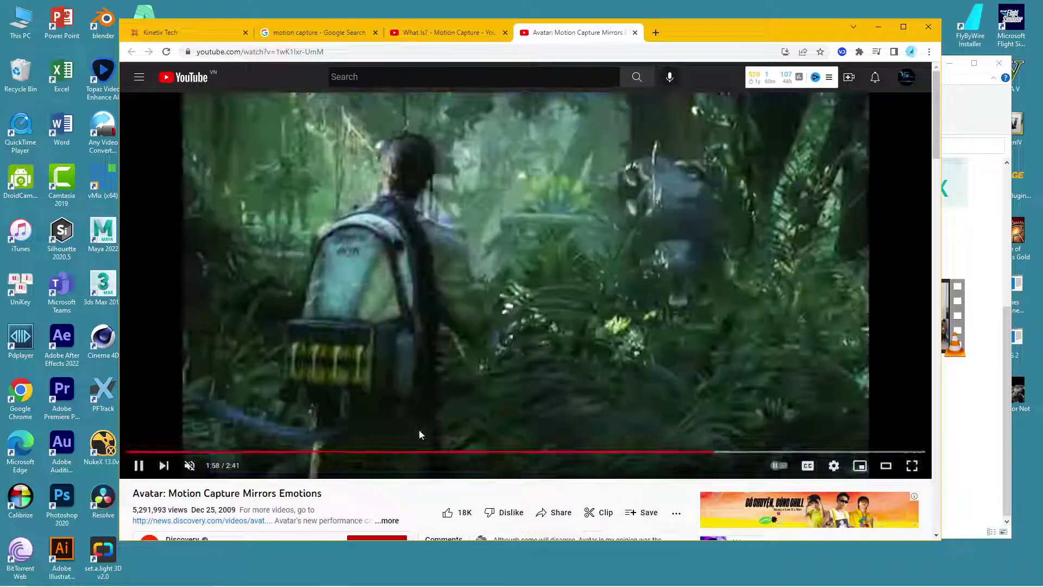
pyautogui.click(716, 452)
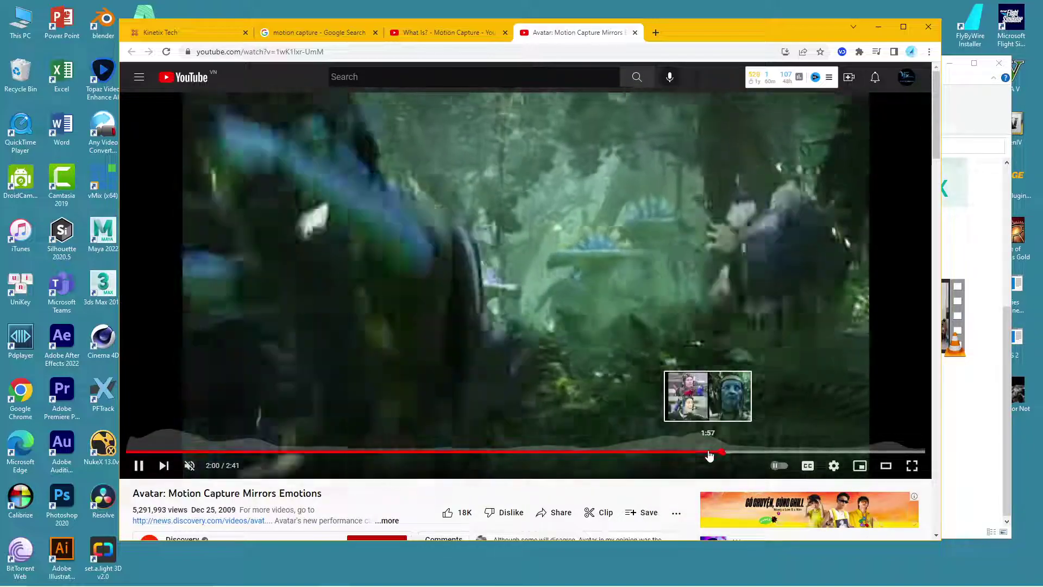
pyautogui.click(709, 452)
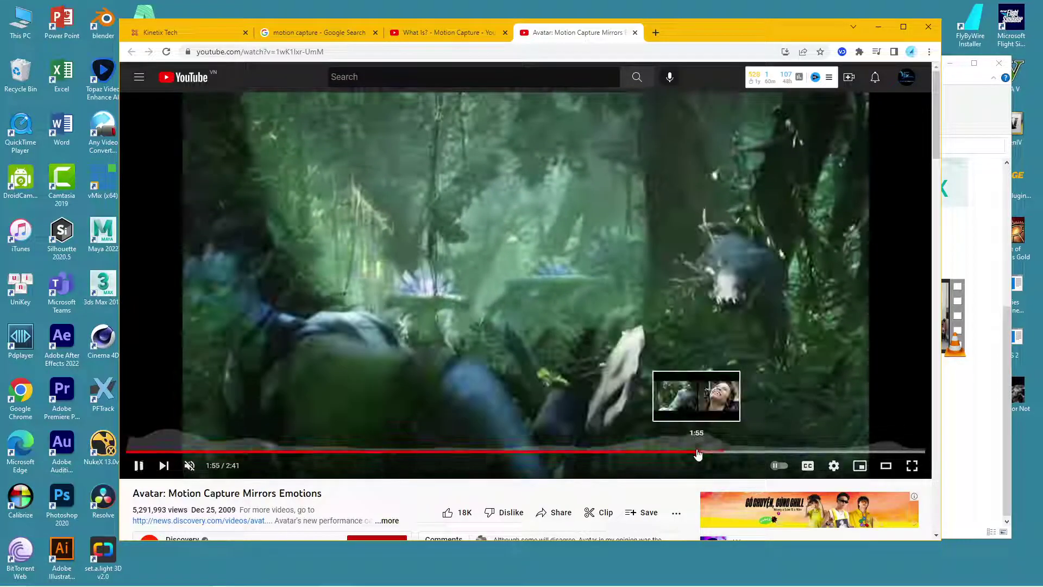
pyautogui.click(700, 452)
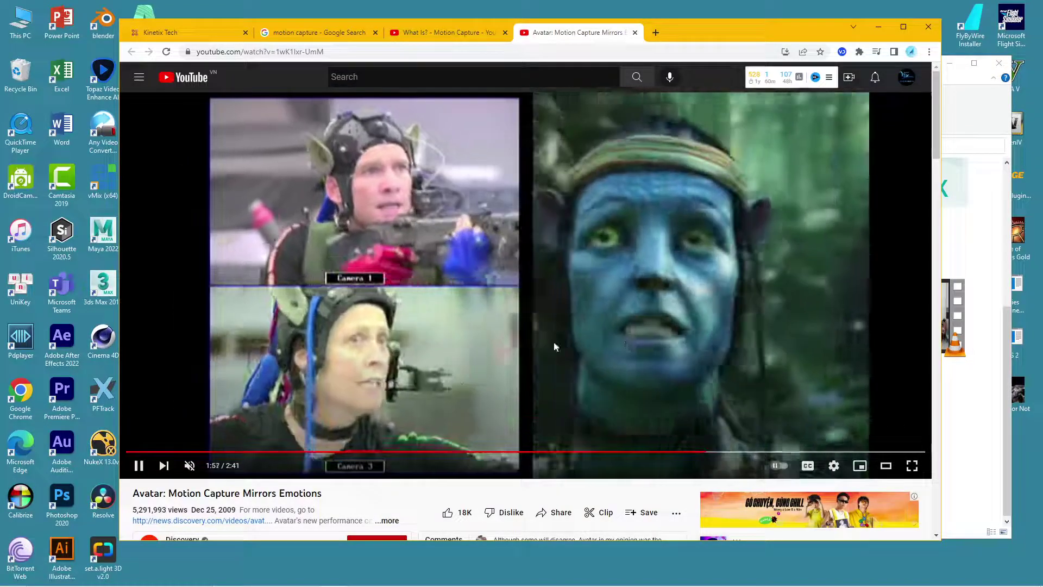
pyautogui.click(556, 349)
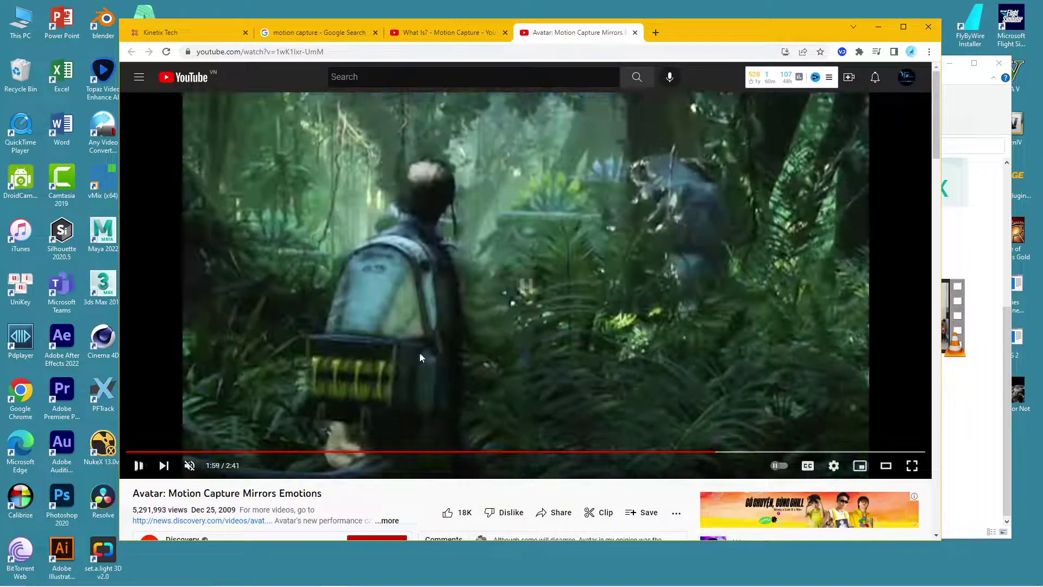
# Step: Watch from the 2:07 mocap monitor scene to near the end, then close the video and search tabs
pyautogui.click(757, 452)
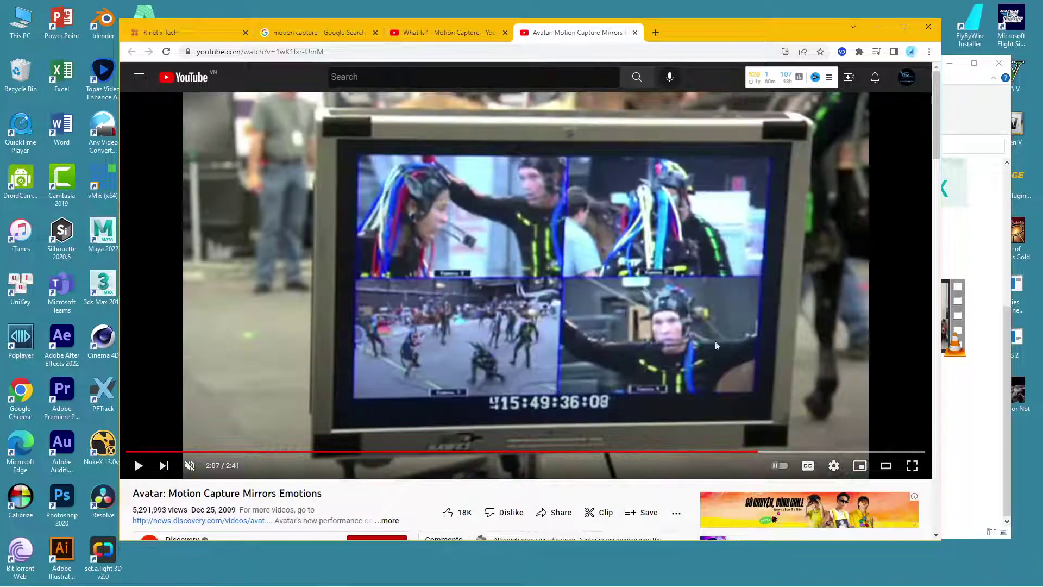
pyautogui.click(788, 403)
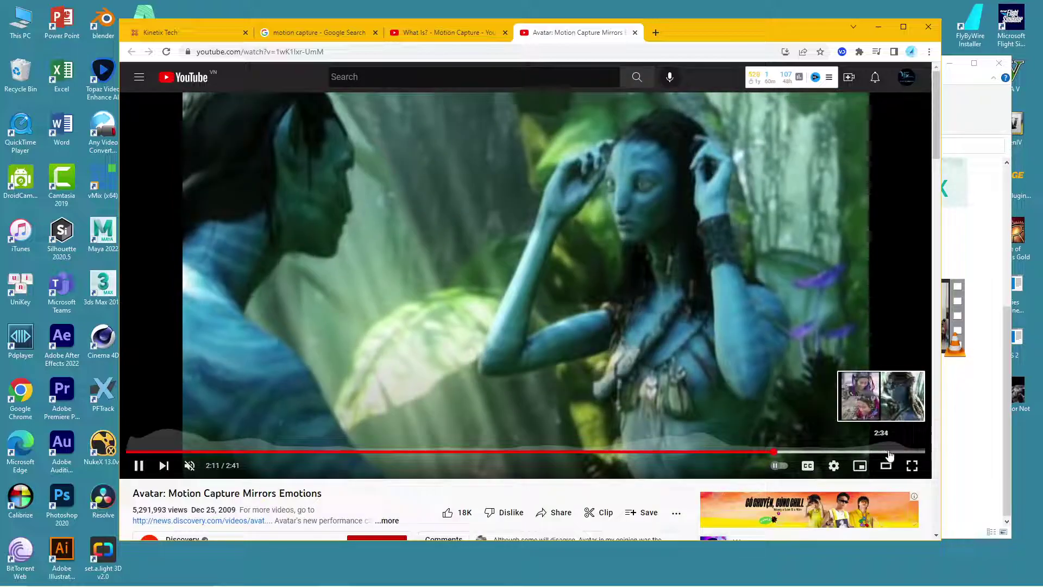
pyautogui.click(885, 452)
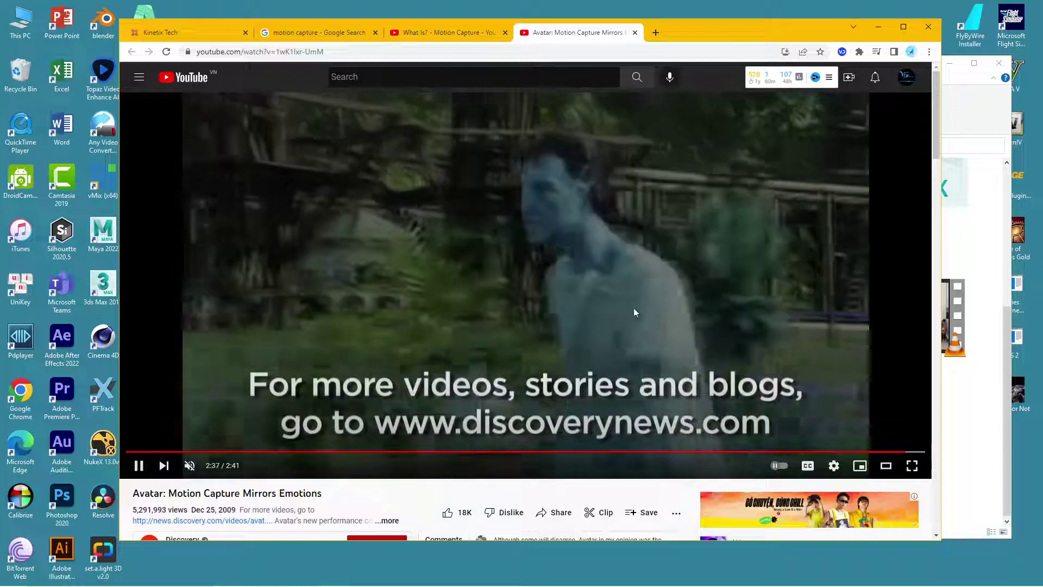
pyautogui.click(634, 308)
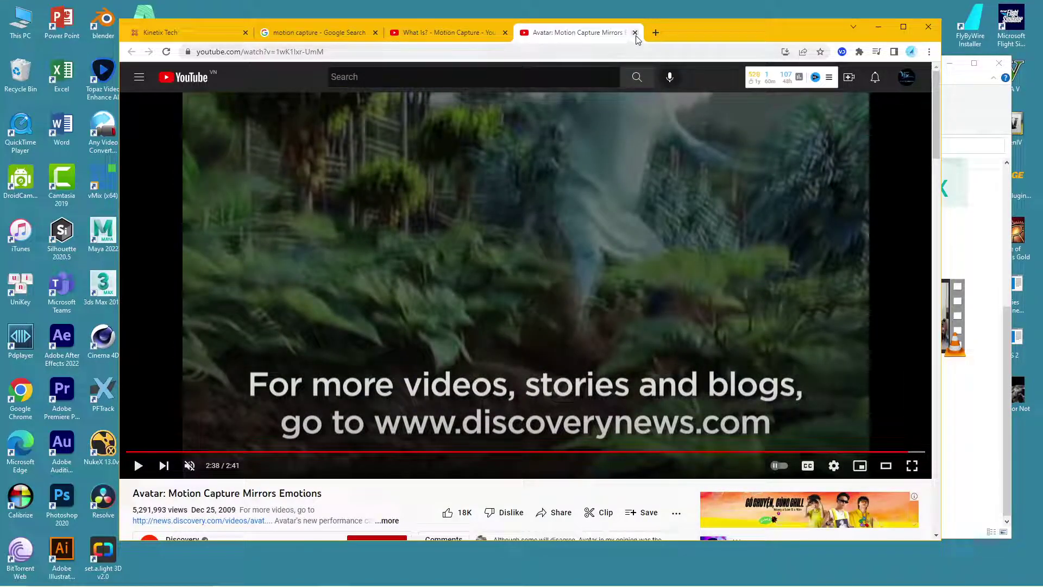
pyautogui.click(635, 32)
pyautogui.click(505, 34)
# Step: Close the remaining video tab and return to the Kinetix website
pyautogui.click(375, 33)
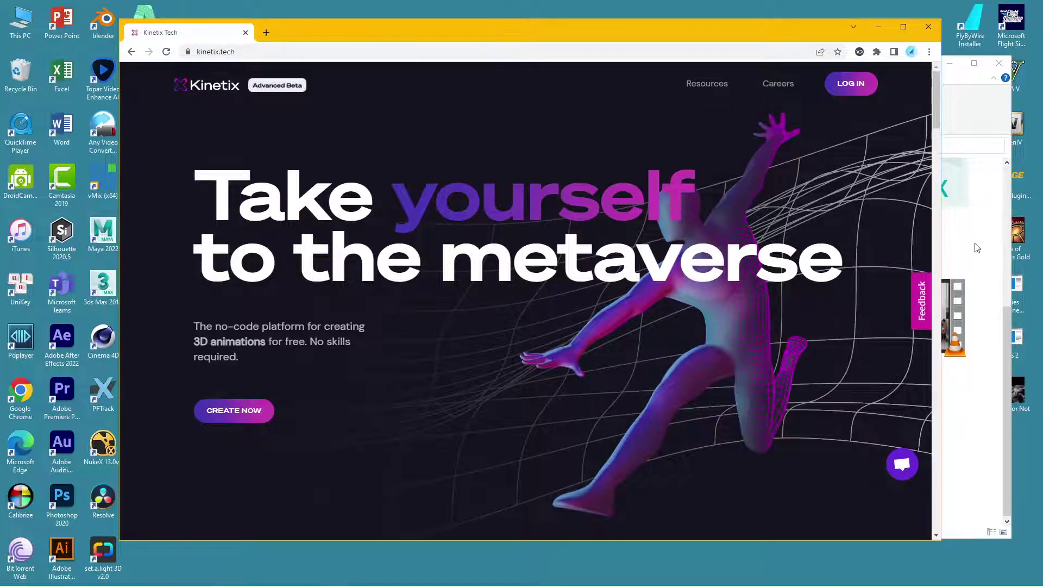
pyautogui.click(977, 247)
pyautogui.click(707, 40)
# Step: Scroll the kinetix.tech homepage and log in to open the Kinetix Studio dashboard
pyautogui.click(216, 55)
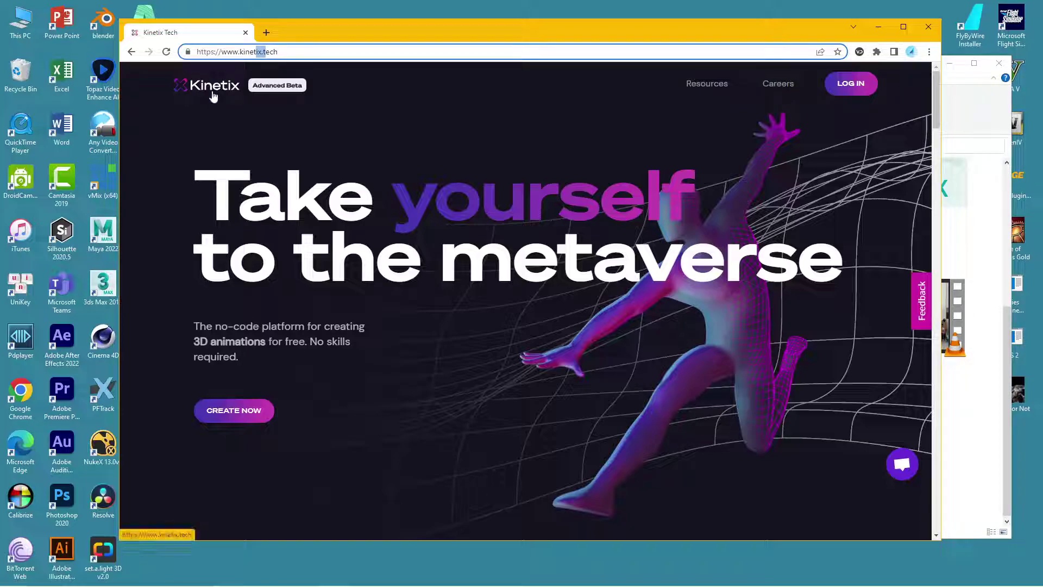
pyautogui.click(204, 119)
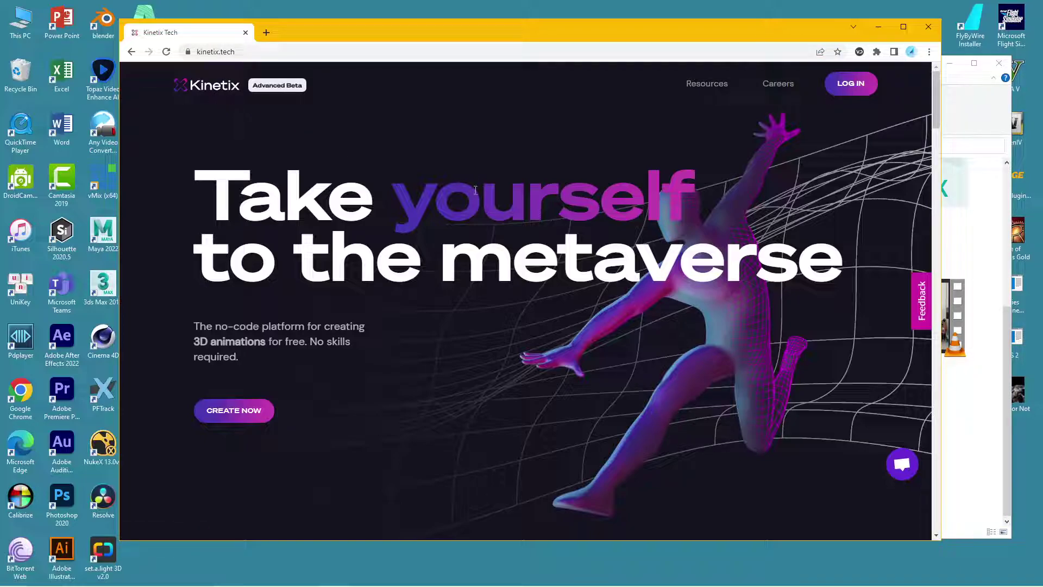
pyautogui.scroll(-3, 558, 314)
pyautogui.scroll(-6, 558, 314)
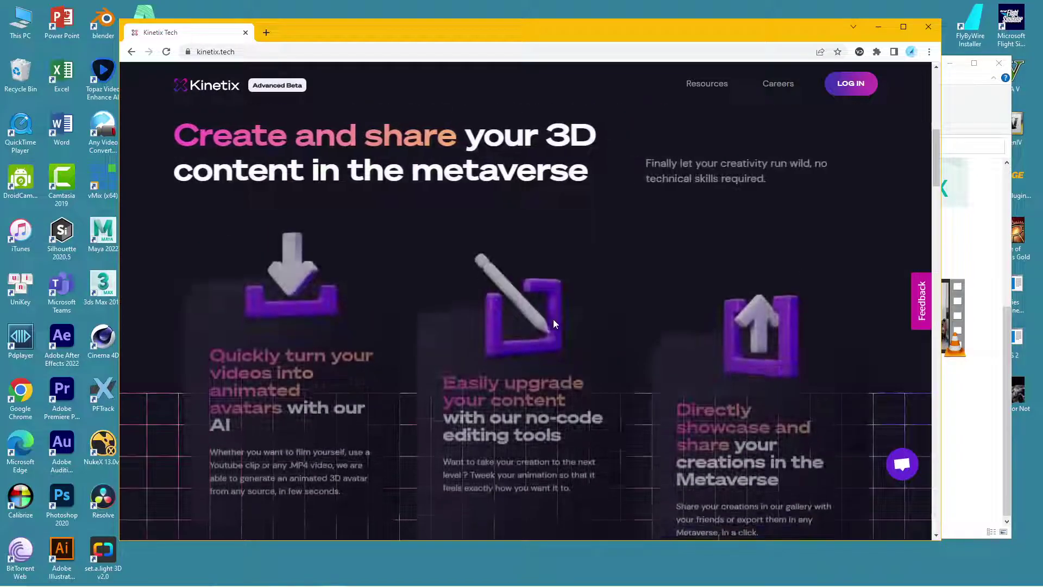
pyautogui.scroll(7, 554, 323)
pyautogui.scroll(2, 554, 323)
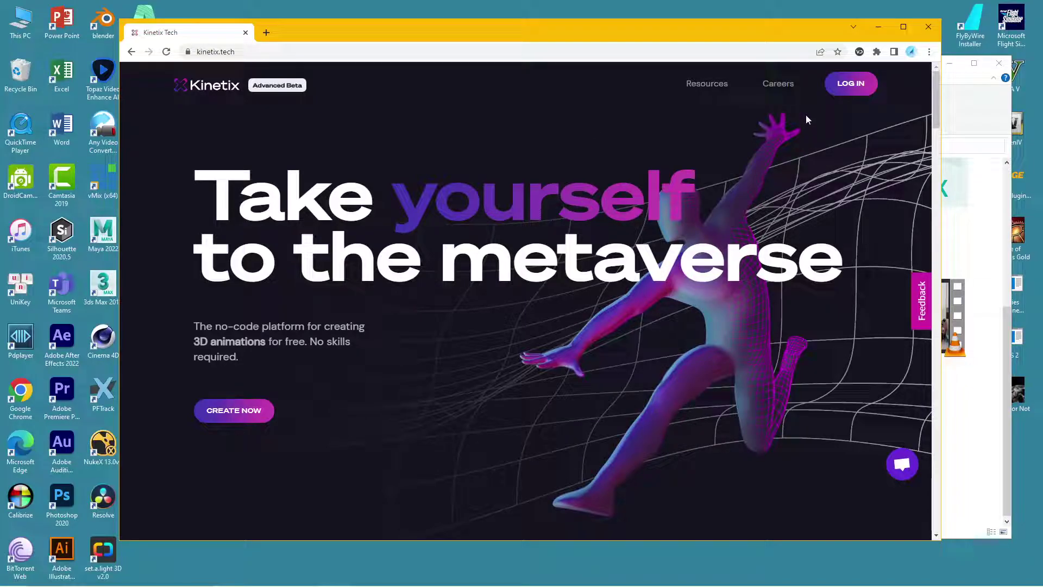
pyautogui.click(861, 90)
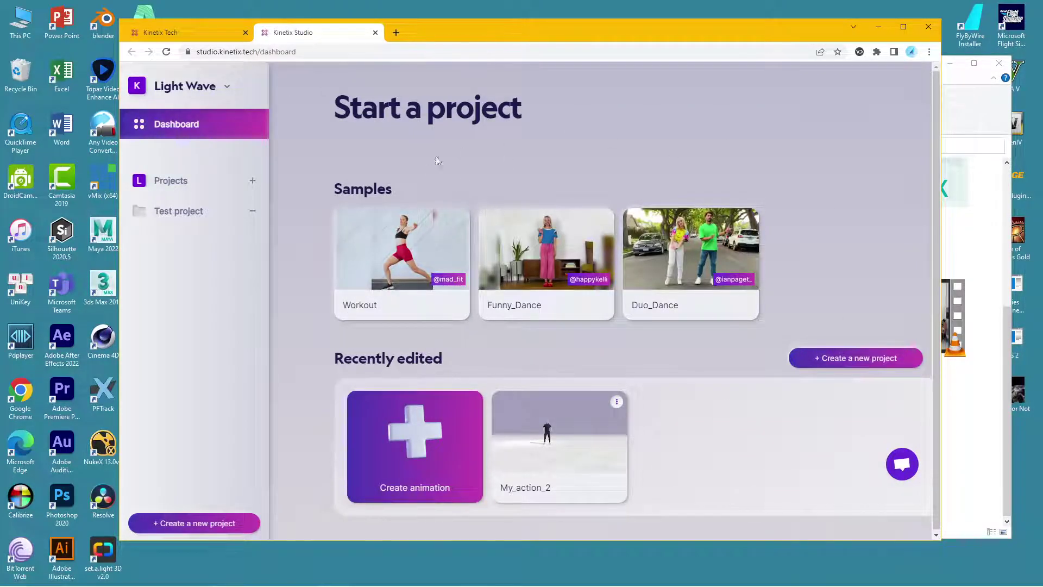
# Step: Play VID20220716085557.mp4 muted in VLC, close VLC and return to the Kinetix Studio dashboard
pyautogui.click(971, 442)
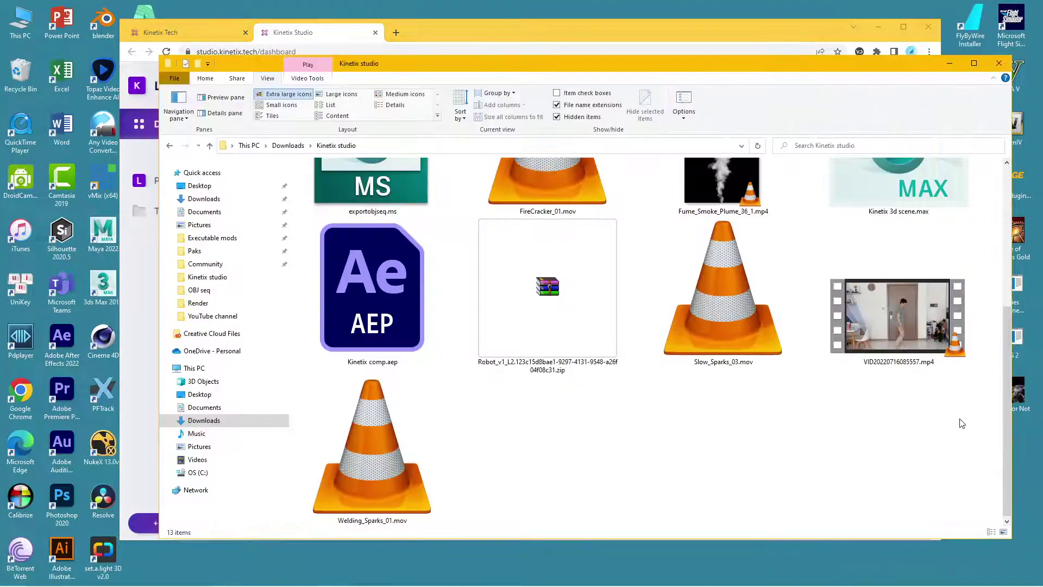
pyautogui.doubleClick(893, 323)
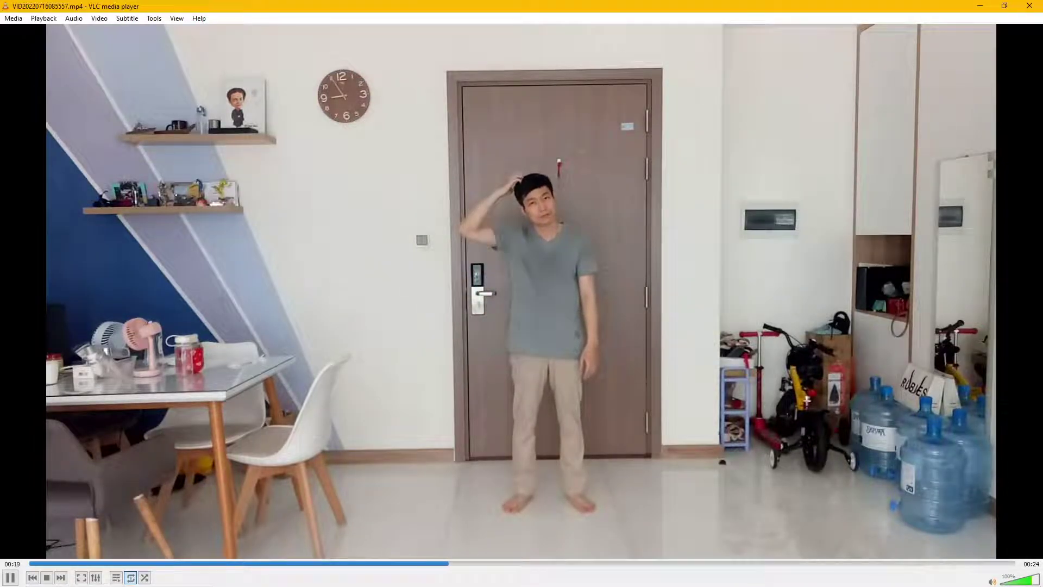
pyautogui.click(991, 581)
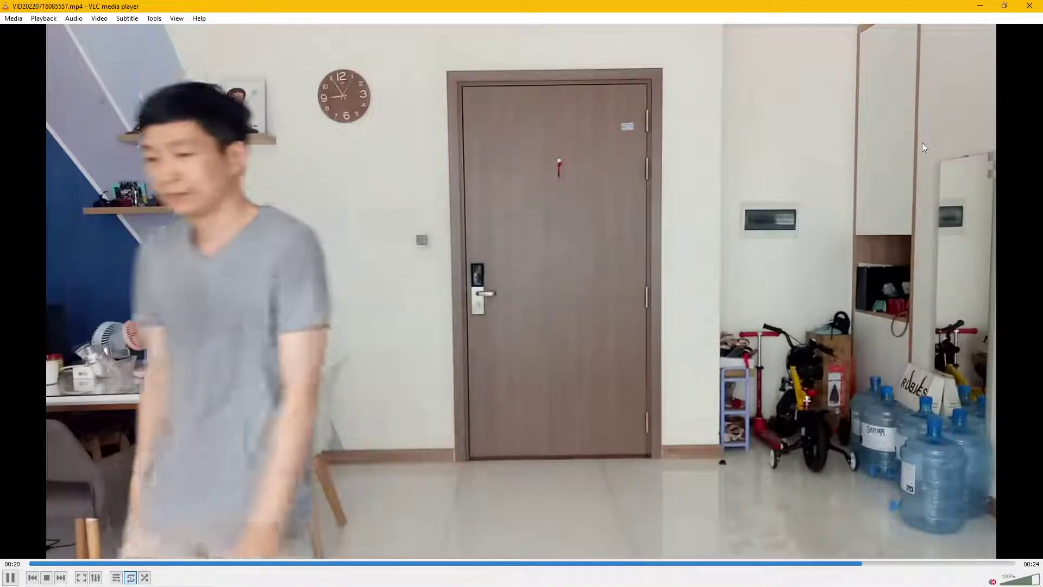
pyautogui.click(1027, 9)
pyautogui.click(458, 25)
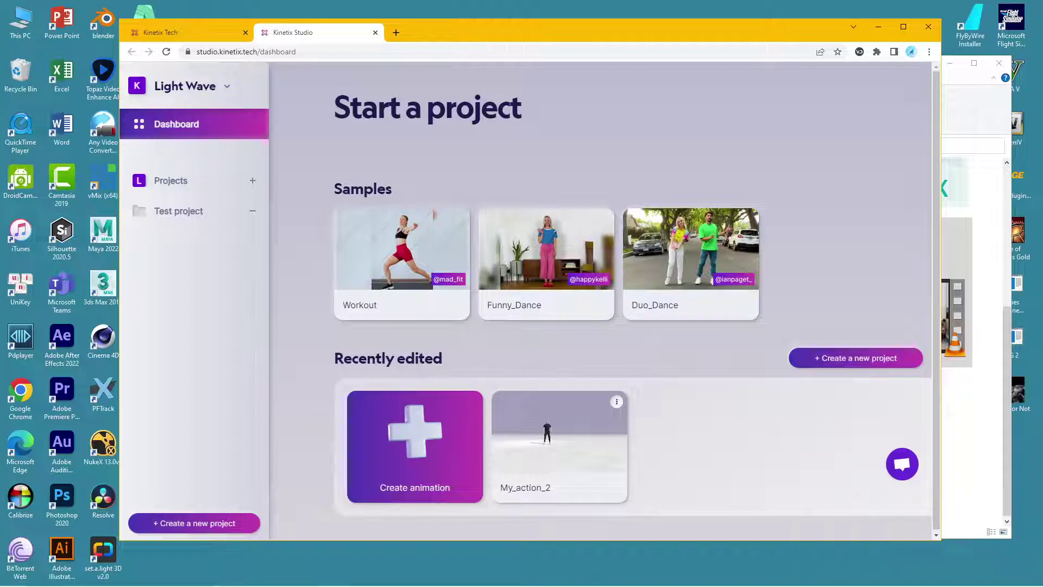
# Step: Bring the After Effects window with Kinetix comp.aep to the front from the taskbar
pyautogui.moveTo(578, 584)
pyautogui.click(463, 578)
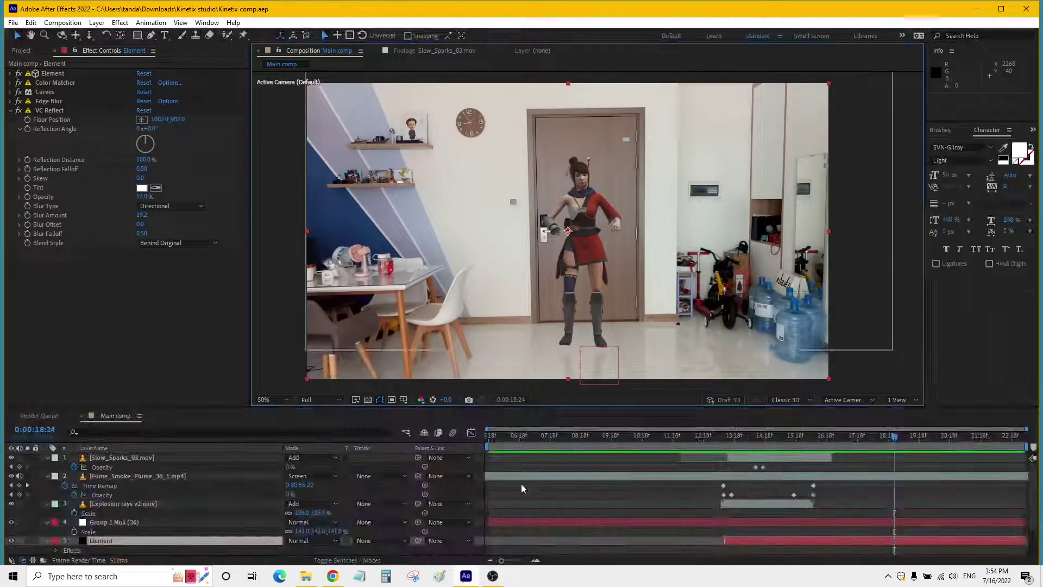
# Step: Preview the Main comp's character-over-room composite, stop playback and close Kinetix comp.aep
pyautogui.press('space')
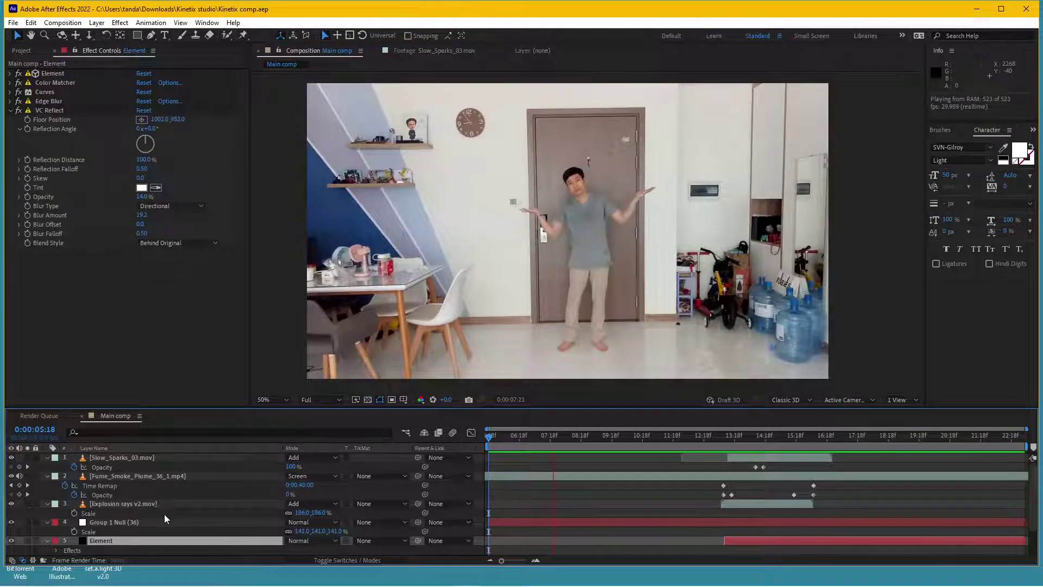
pyautogui.scroll(-2, 22, 505)
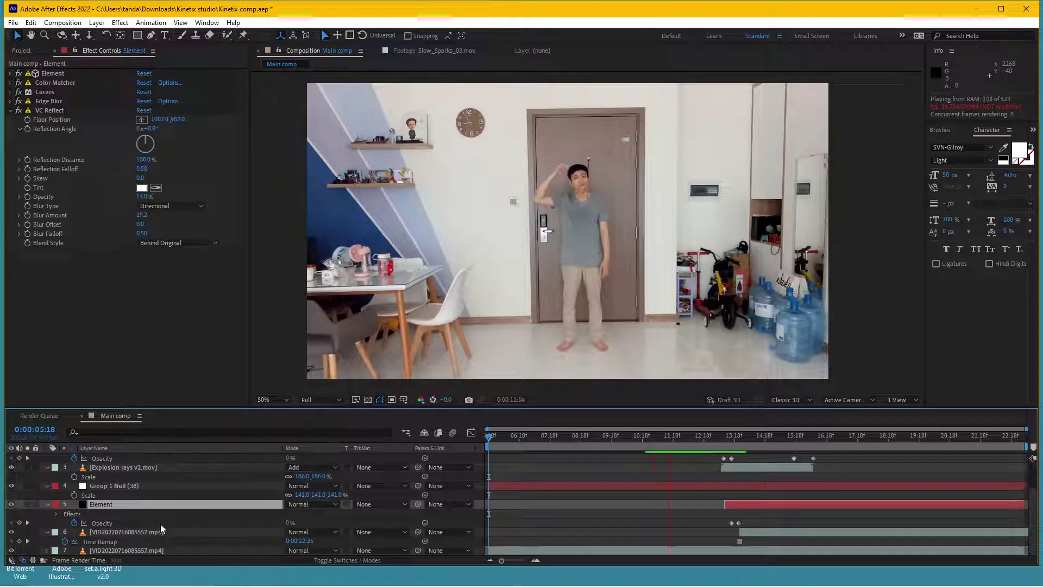
pyautogui.scroll(2, 161, 523)
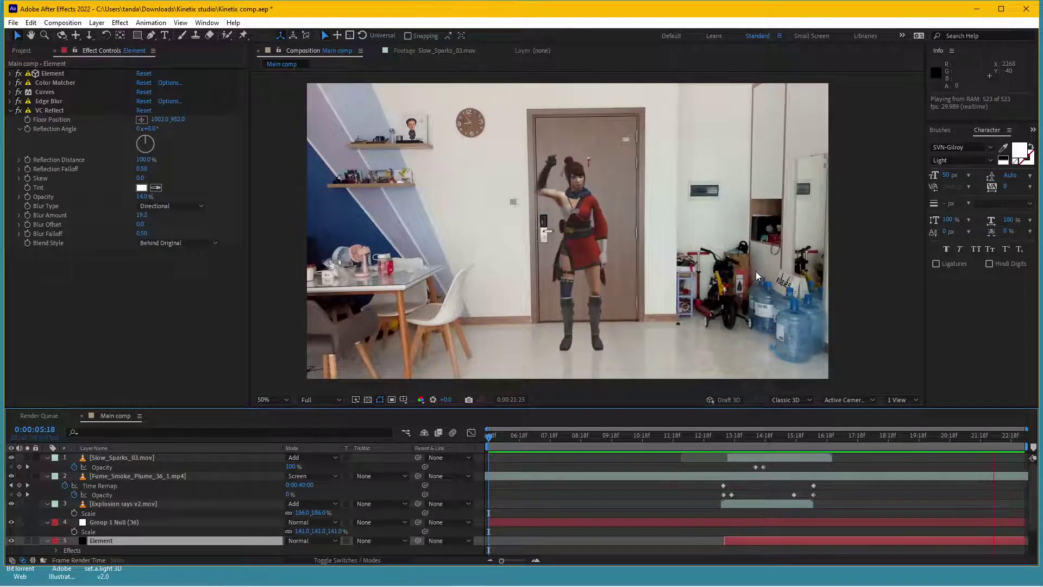
pyautogui.press('space')
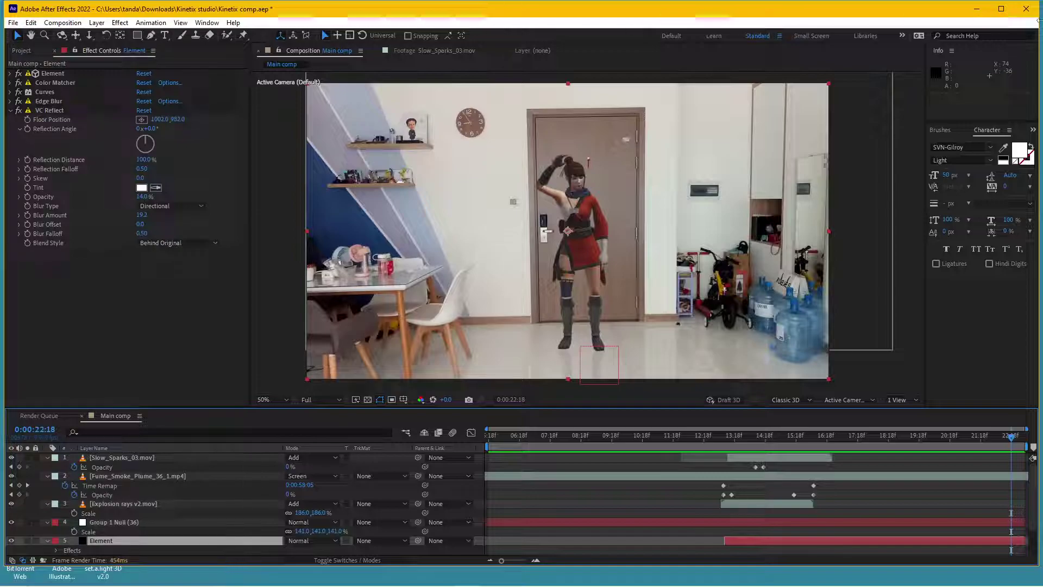
pyautogui.click(1026, 9)
# Step: Discard the project changes, then import VID20220716085557.mp4 into a new Kinetix animation
pyautogui.click(534, 305)
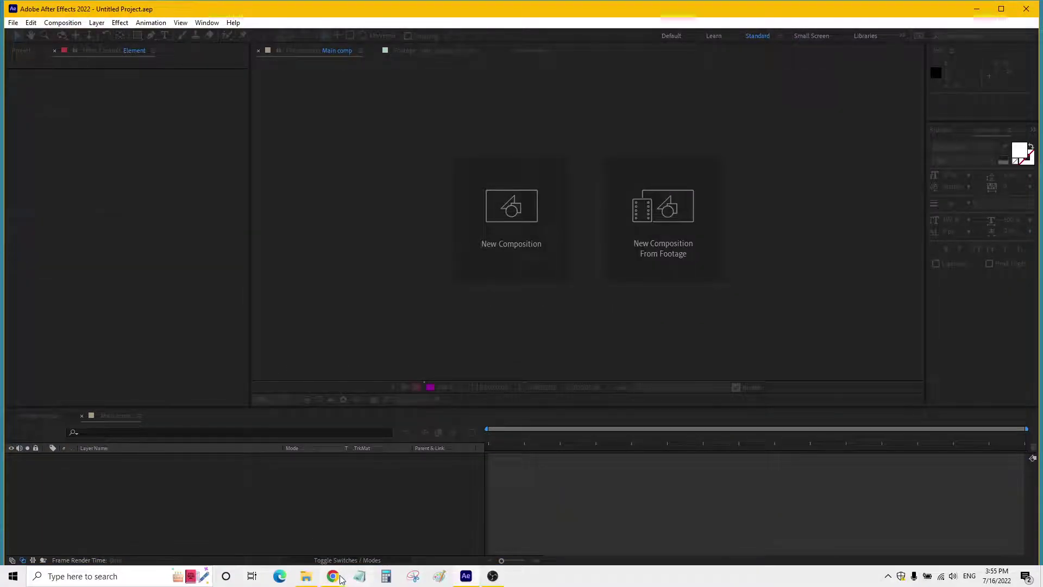
pyautogui.click(334, 579)
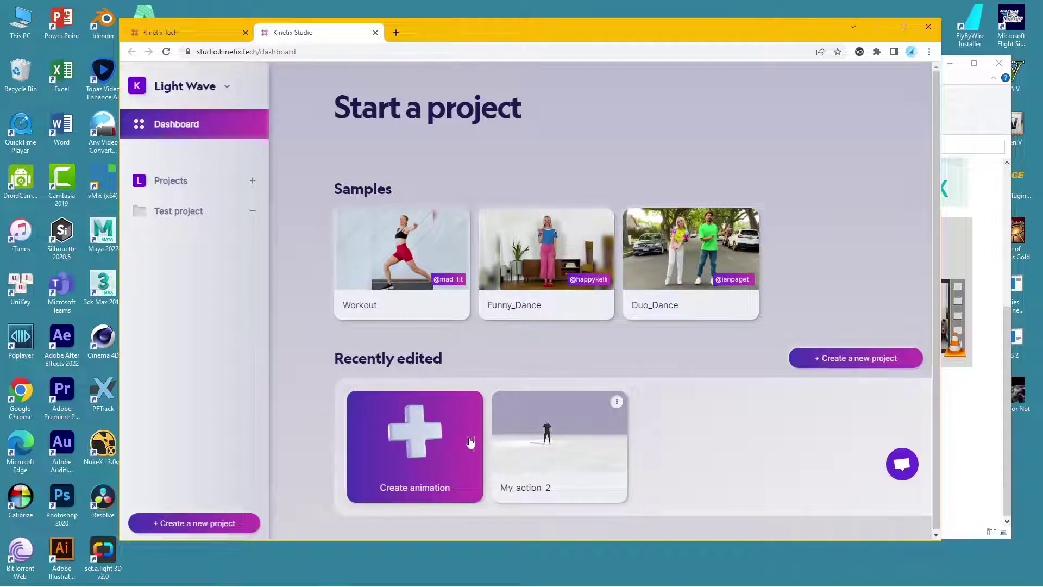
pyautogui.click(404, 442)
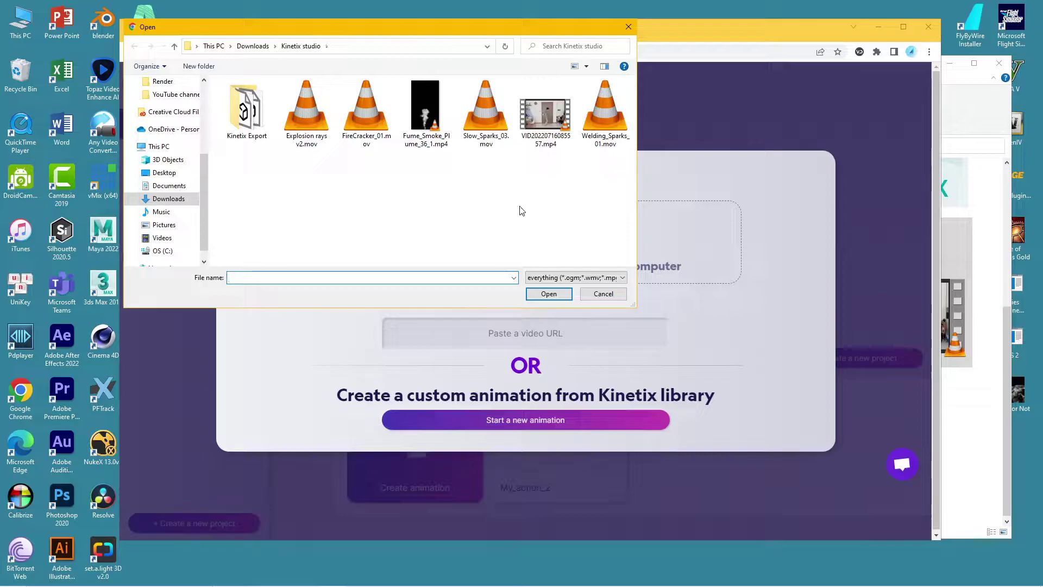
pyautogui.doubleClick(546, 123)
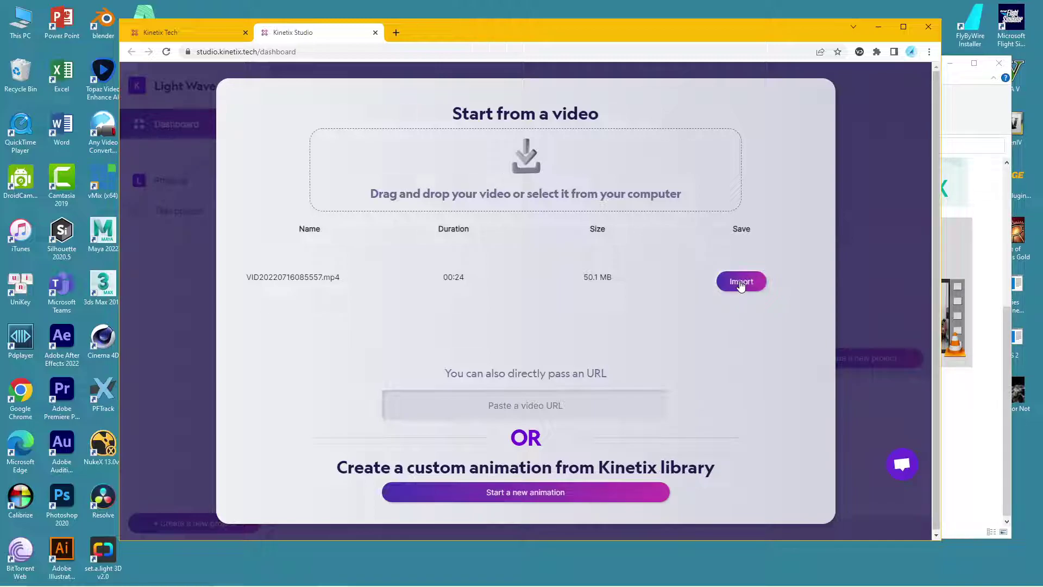
pyautogui.click(740, 282)
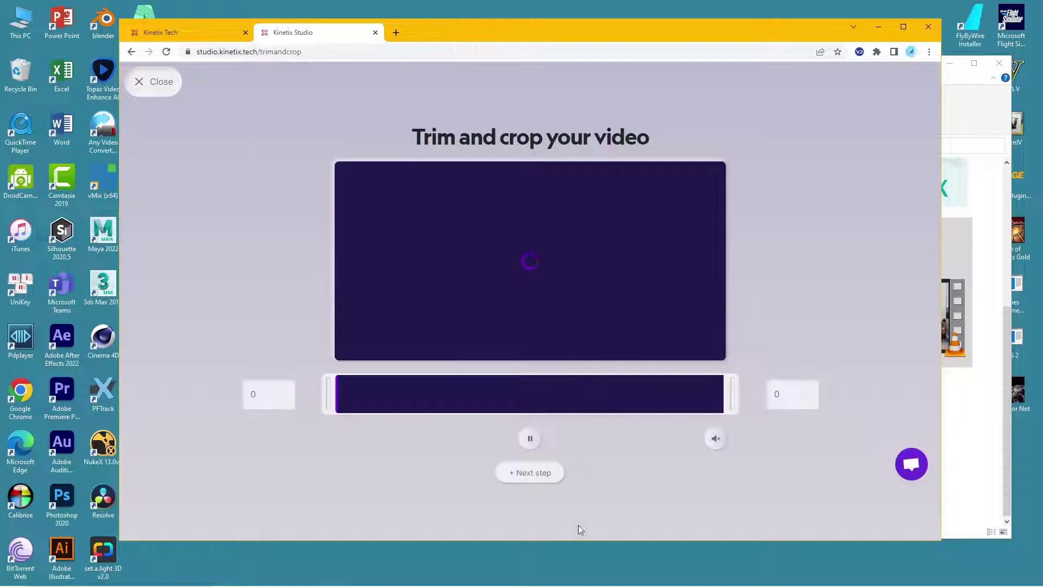
# Step: Trim the clip to start at 6.1 seconds and end at 18.81 seconds
pyautogui.click(468, 579)
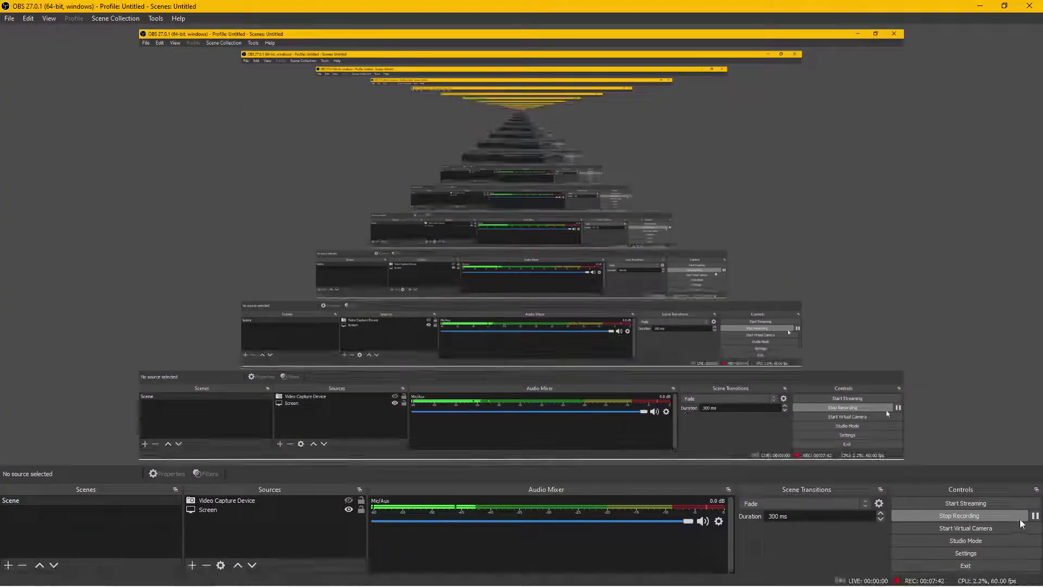
pyautogui.click(332, 576)
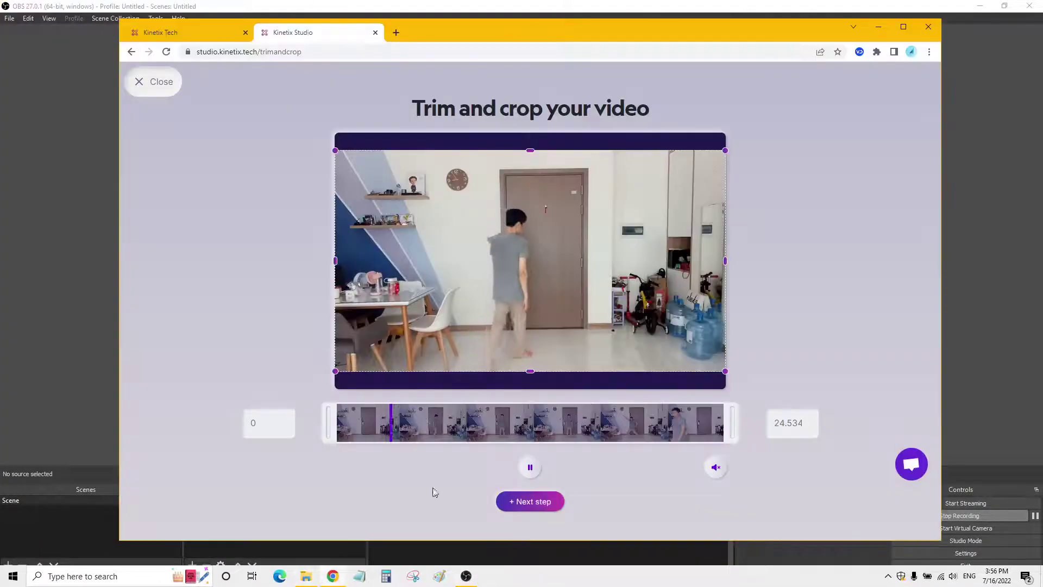
pyautogui.click(526, 469)
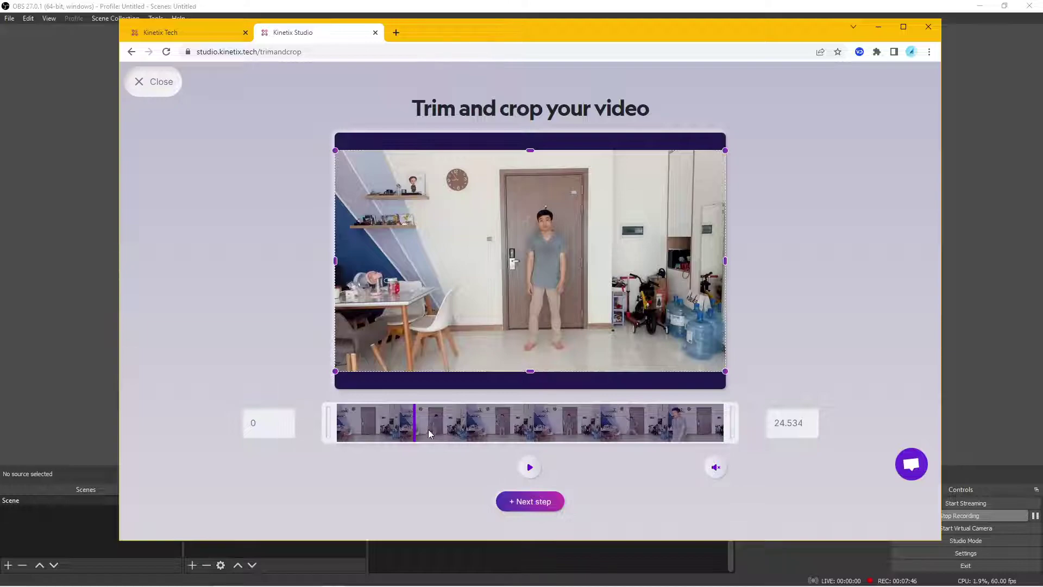
pyautogui.moveTo(414, 430)
pyautogui.mouseDown()
pyautogui.moveTo(366, 429)
pyautogui.moveTo(426, 430)
pyautogui.mouseUp()
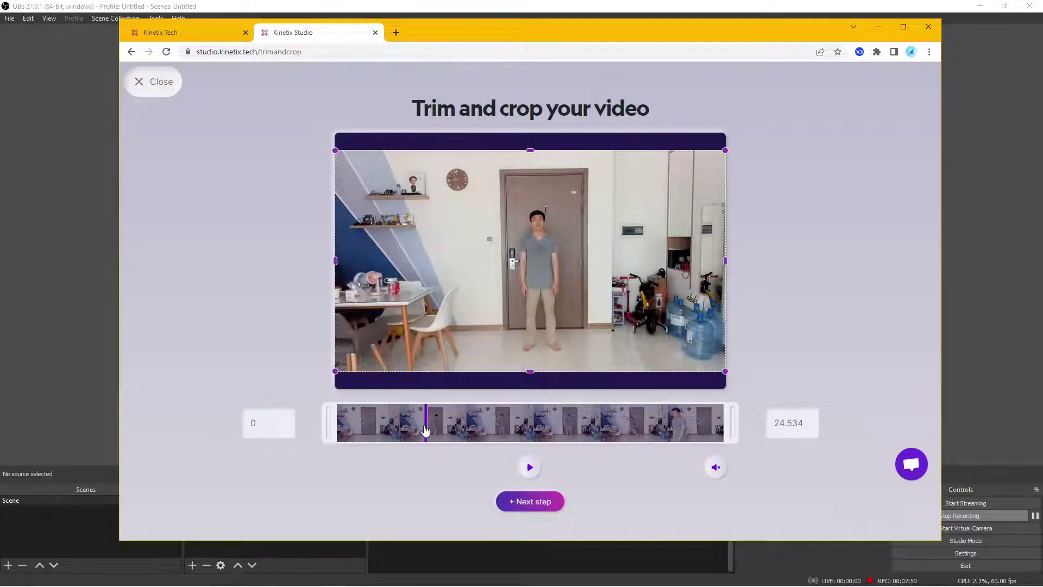
pyautogui.moveTo(329, 432); pyautogui.dragTo(428, 430)
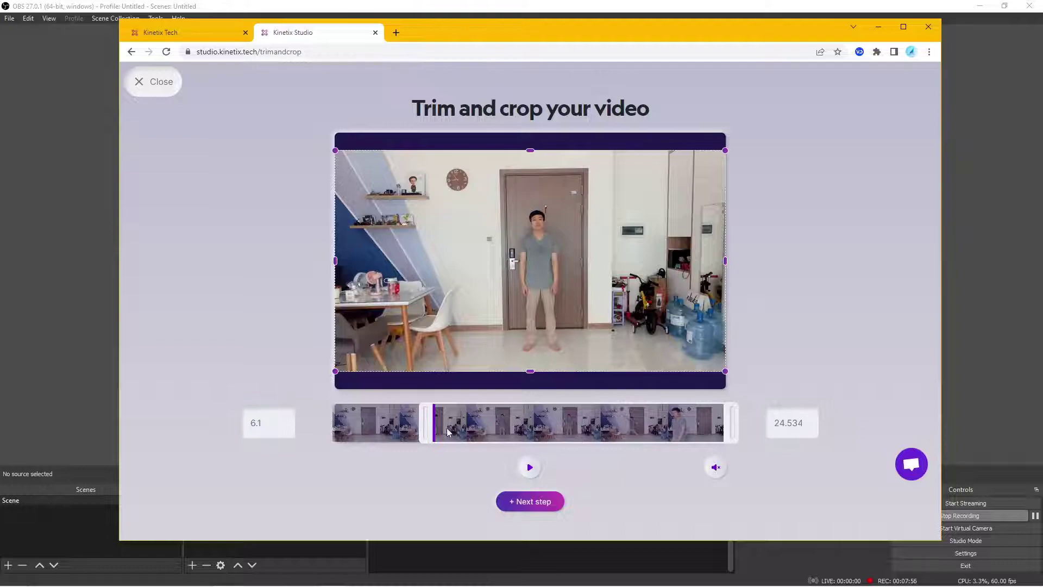
pyautogui.moveTo(433, 434)
pyautogui.mouseDown()
pyautogui.moveTo(648, 430)
pyautogui.moveTo(633, 431)
pyautogui.mouseUp()
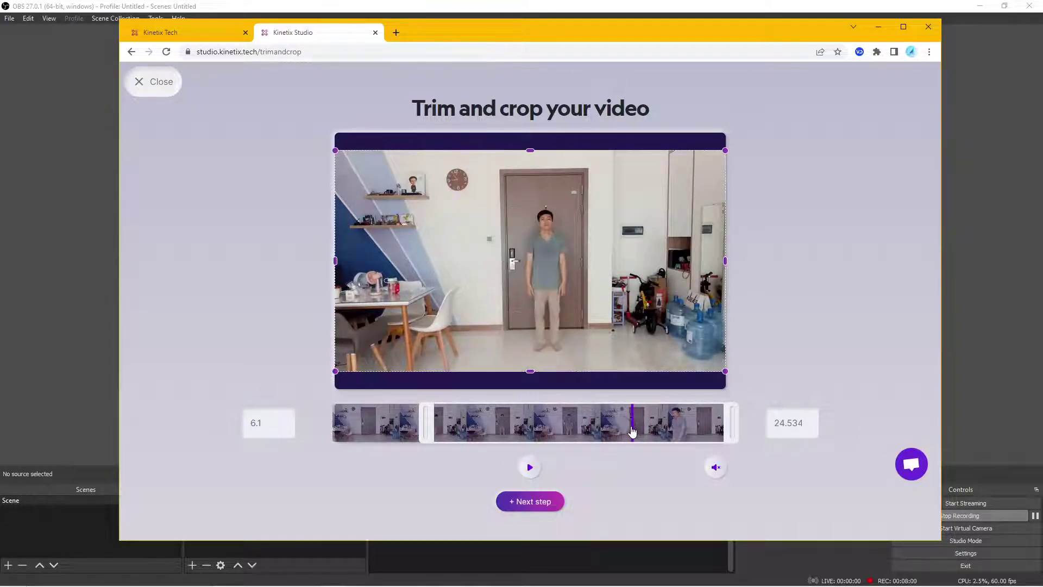
pyautogui.moveTo(733, 431); pyautogui.dragTo(641, 430)
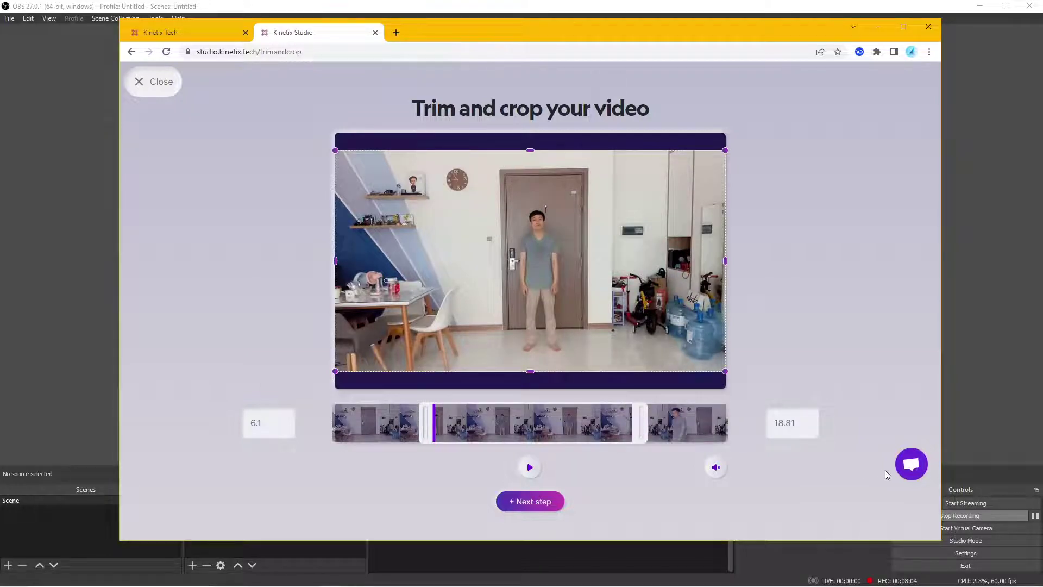
# Step: Play back the trimmed 6.1–18.81 section, then continue to the file-naming step
pyautogui.click(535, 470)
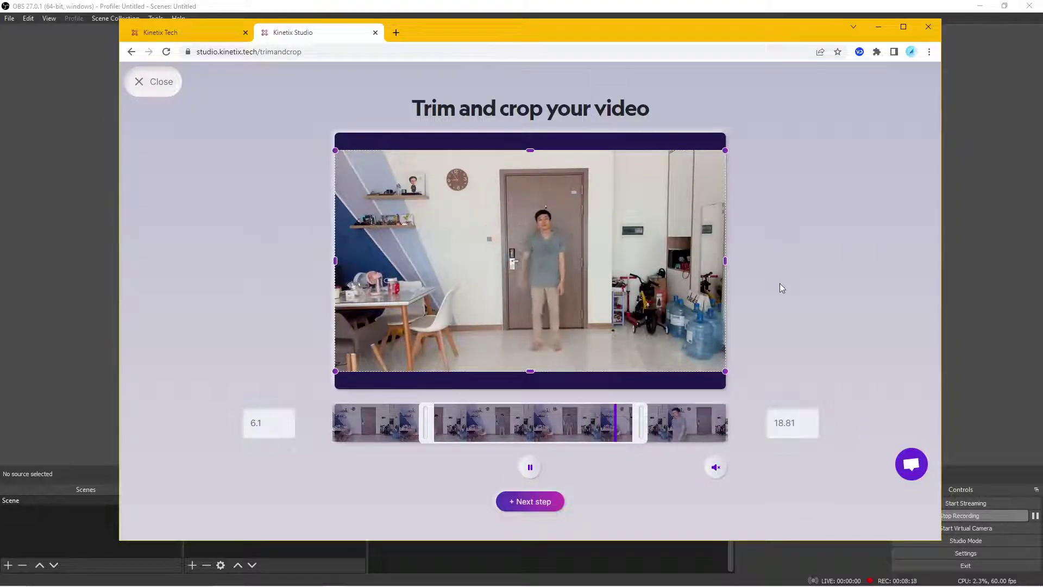
pyautogui.click(528, 470)
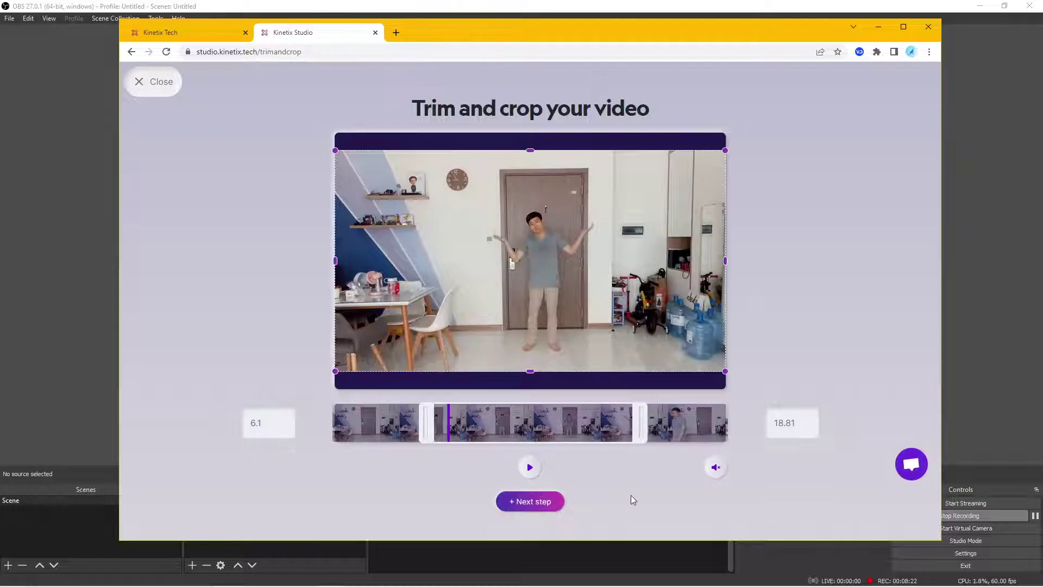
pyautogui.click(530, 502)
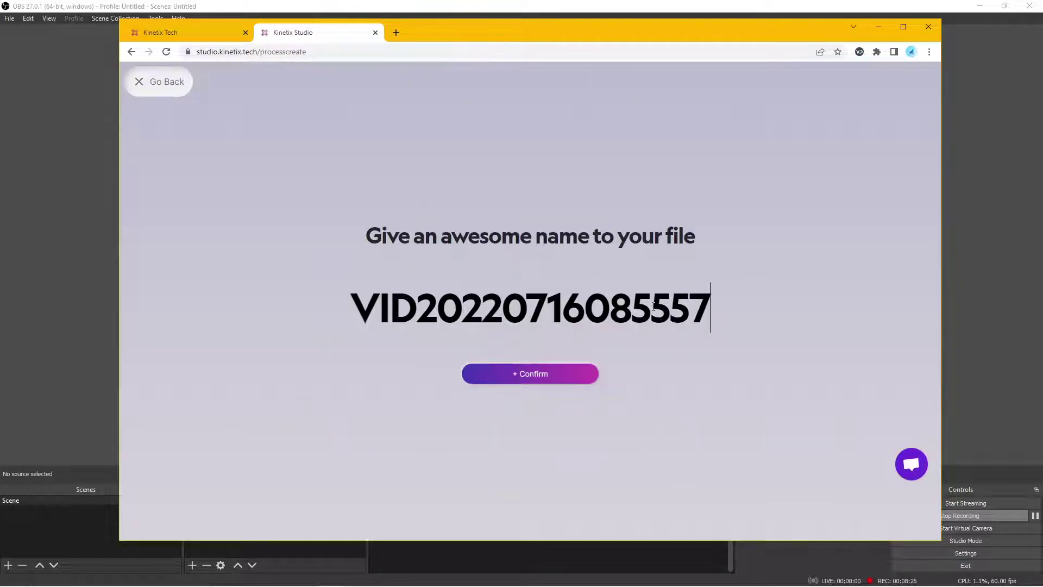
# Step: Rename the trimmed clip to 'Hello'
pyautogui.moveTo(707, 306); pyautogui.dragTo(255, 300)
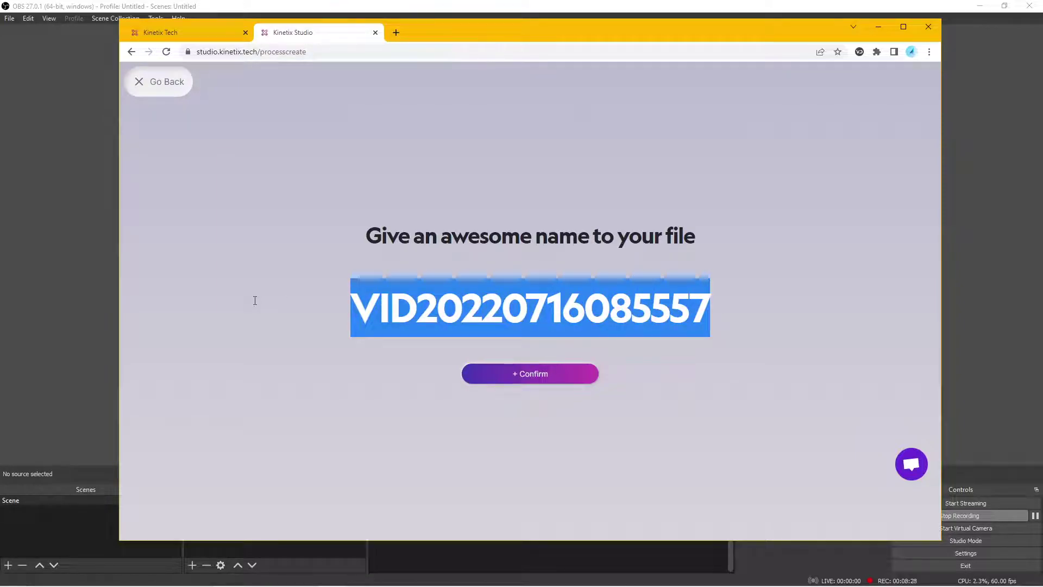
pyautogui.write('Hello')
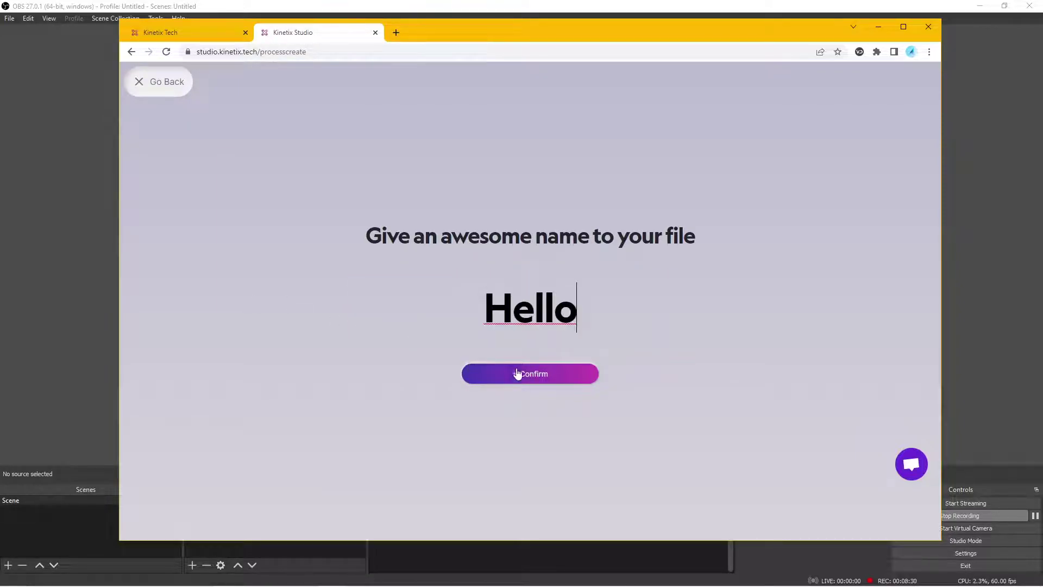
pyautogui.click(540, 377)
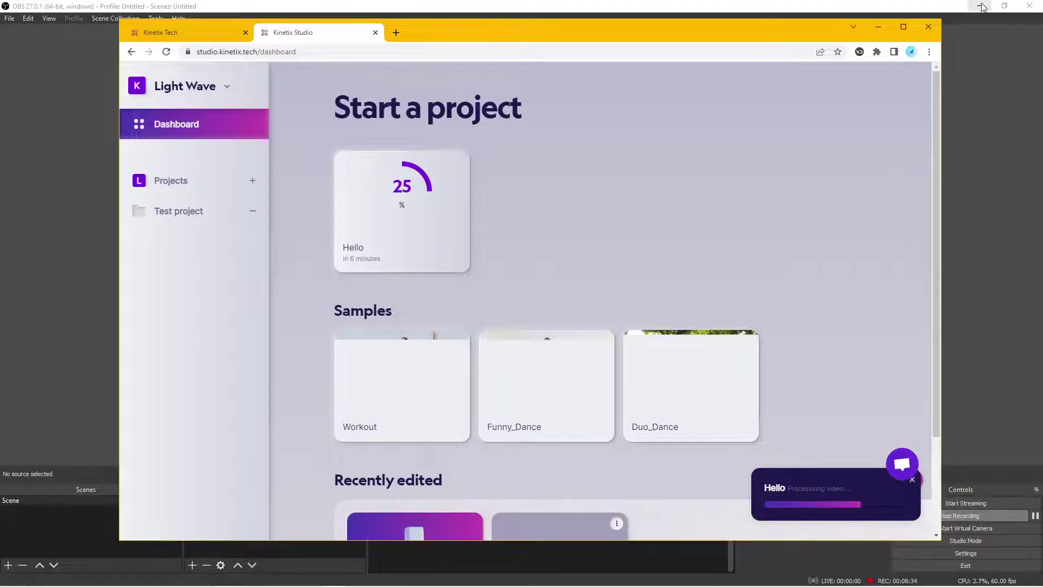
# Step: Open the My_action_2 project from the Recently edited list
pyautogui.click(980, 6)
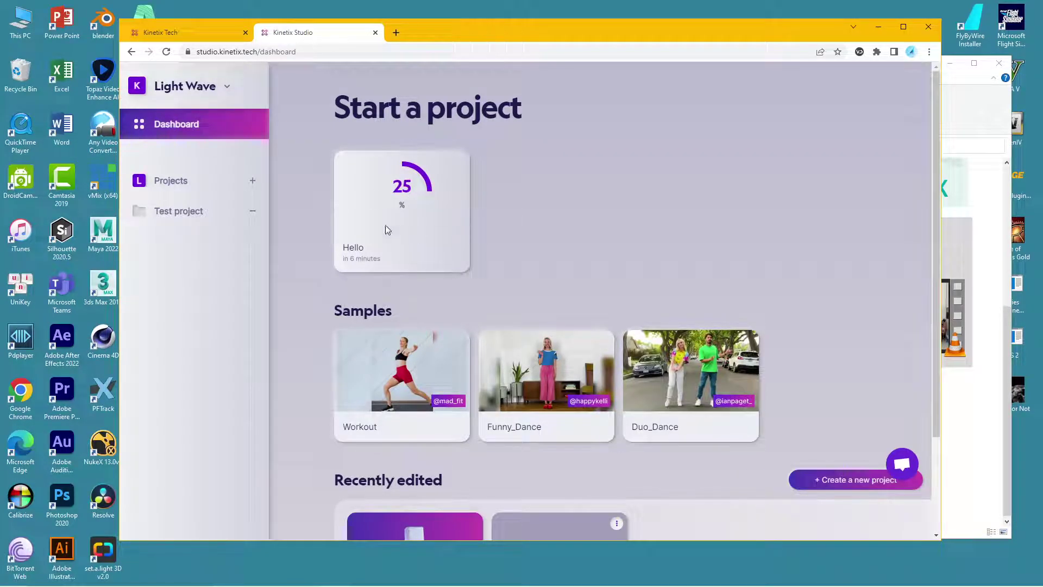
pyautogui.scroll(-3, 601, 274)
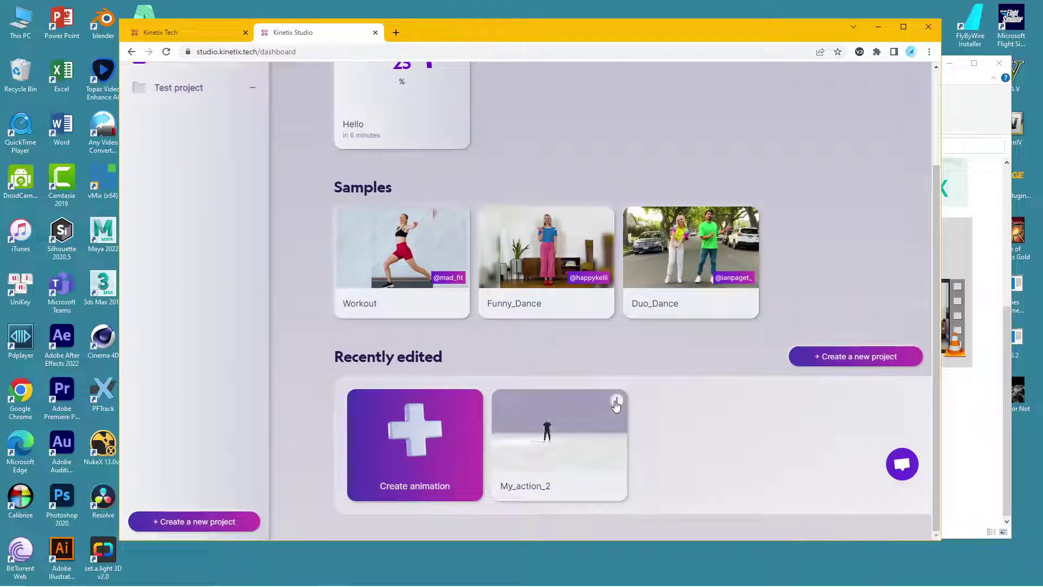
pyautogui.click(600, 410)
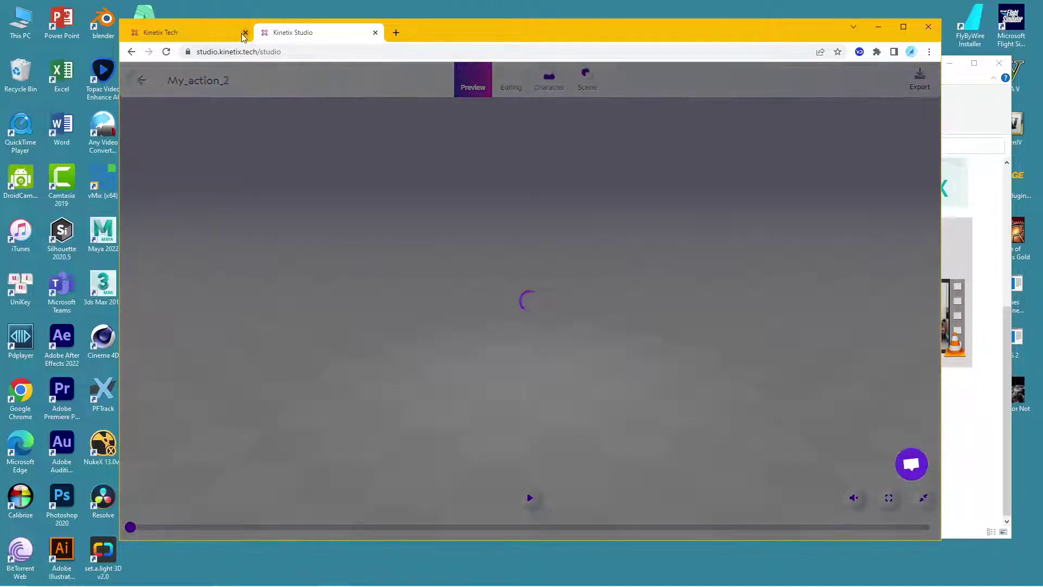
# Step: Close the extra Kinetix Tech tab, preview the My_action_2 dance, then show its Editing timeline
pyautogui.click(245, 32)
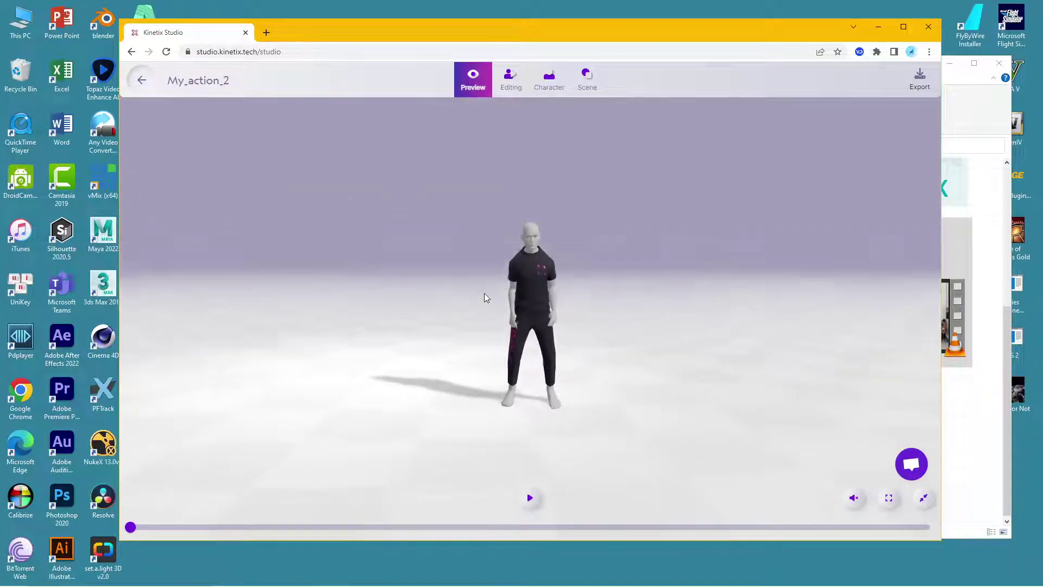
pyautogui.click(530, 504)
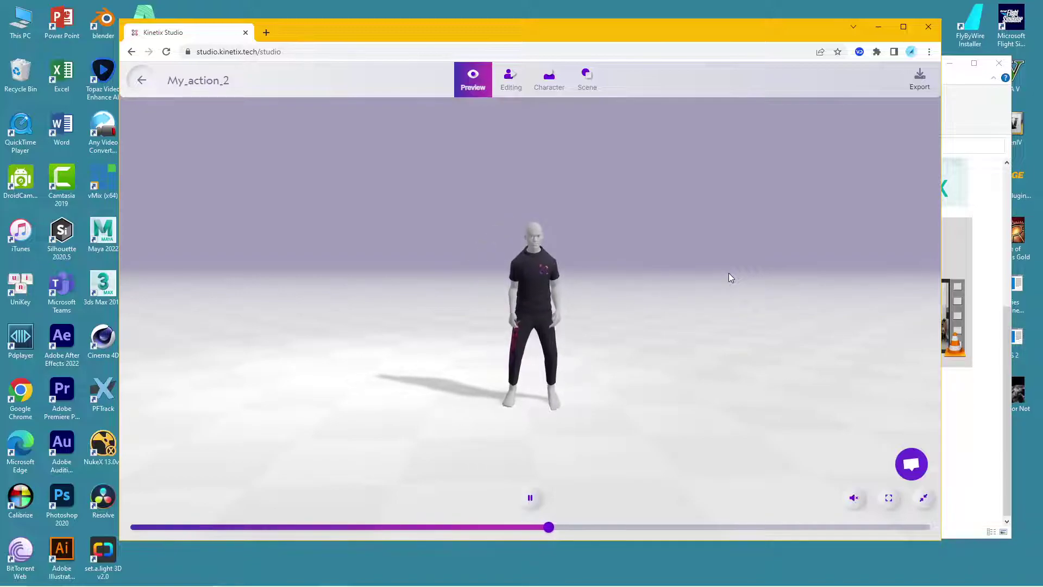
pyautogui.click(529, 498)
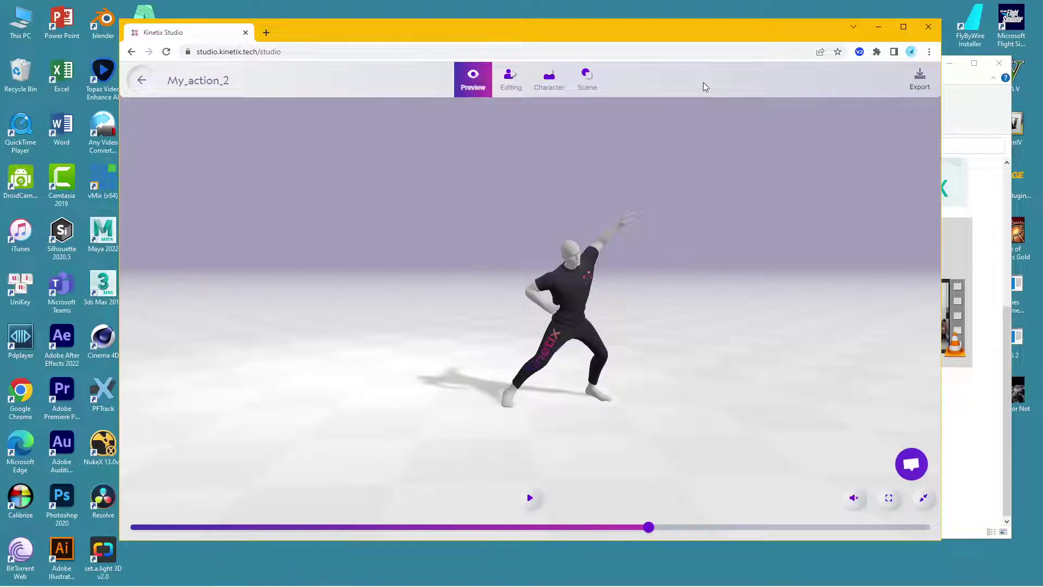
pyautogui.click(510, 86)
pyautogui.write('Sam')
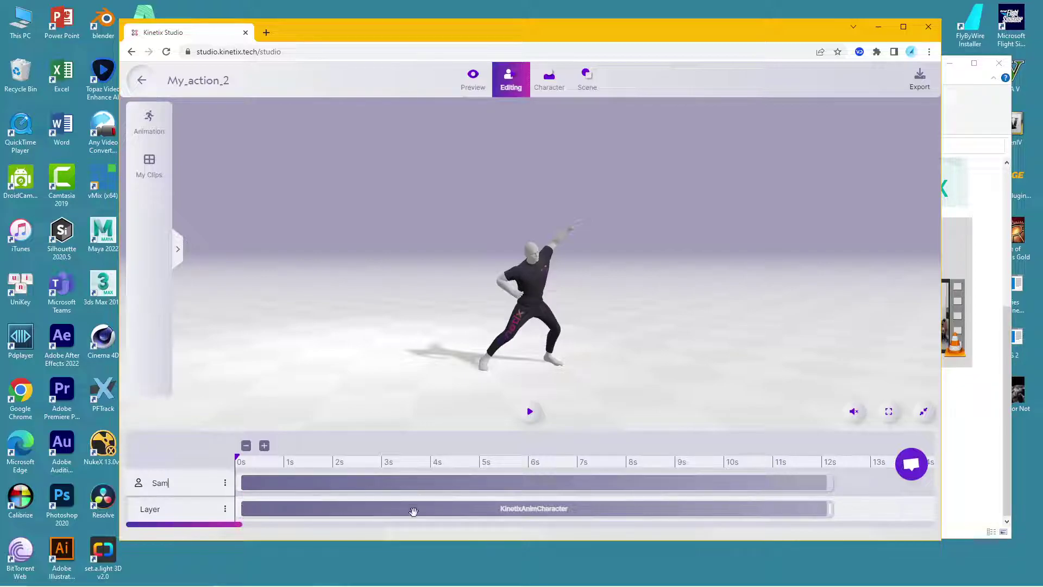
# Step: Browse the Animation library, then switch to My_action_2's Character page
pyautogui.moveTo(454, 511)
pyautogui.mouseDown()
pyautogui.moveTo(506, 511)
pyautogui.moveTo(452, 514)
pyautogui.mouseUp()
pyautogui.click(148, 119)
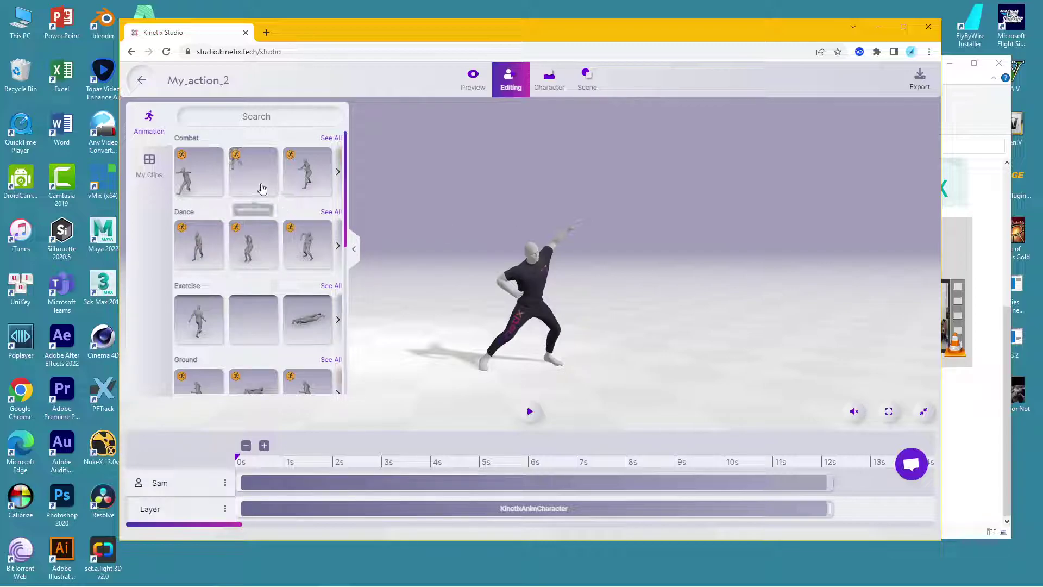
pyautogui.click(548, 89)
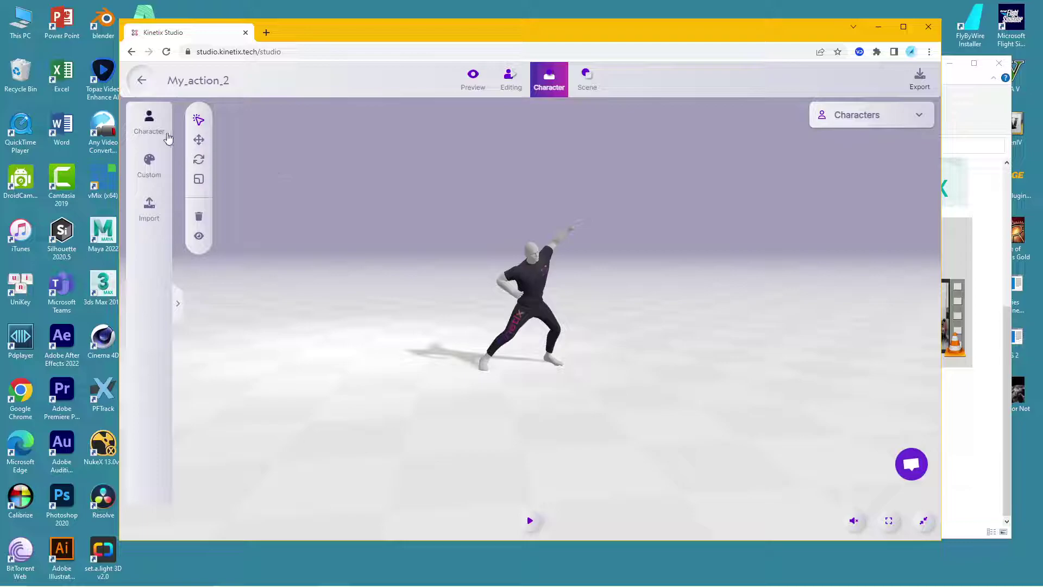
# Step: Add the female character in red to the scene beside the dancer
pyautogui.click(148, 123)
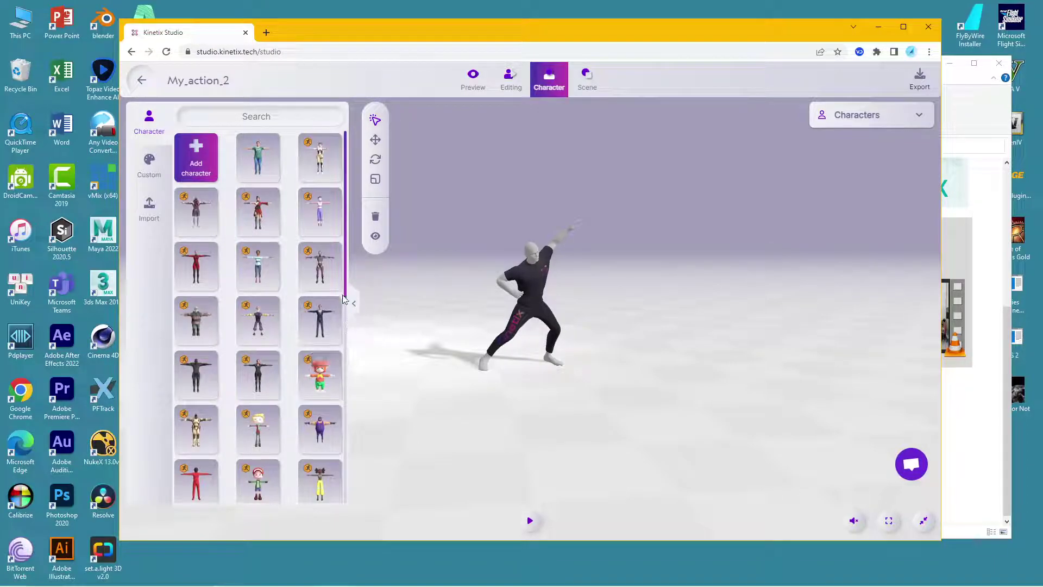
pyautogui.moveTo(345, 301)
pyautogui.mouseDown()
pyautogui.moveTo(347, 494)
pyautogui.moveTo(347, 301)
pyautogui.mouseUp()
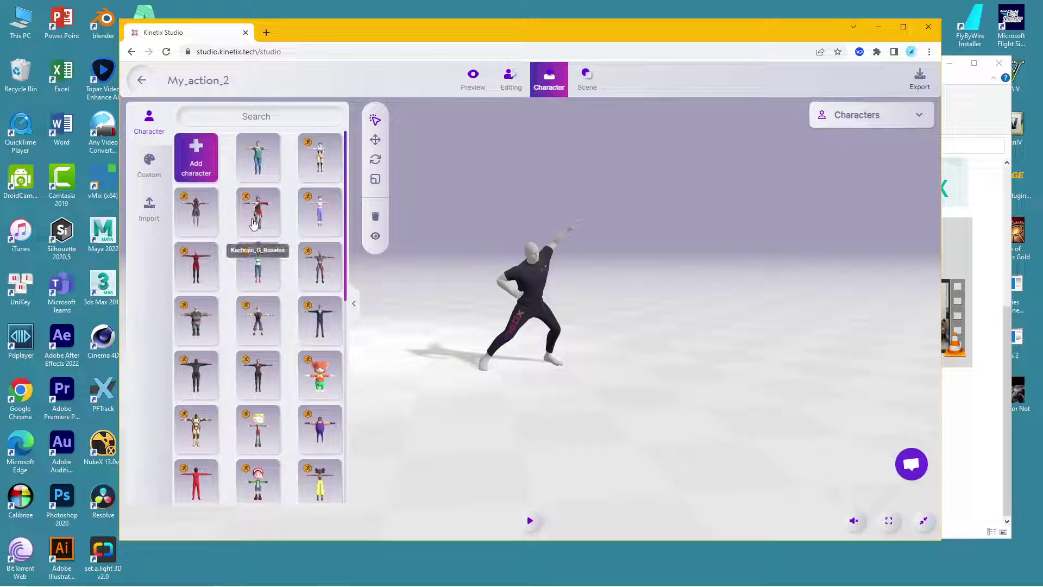
pyautogui.click(254, 220)
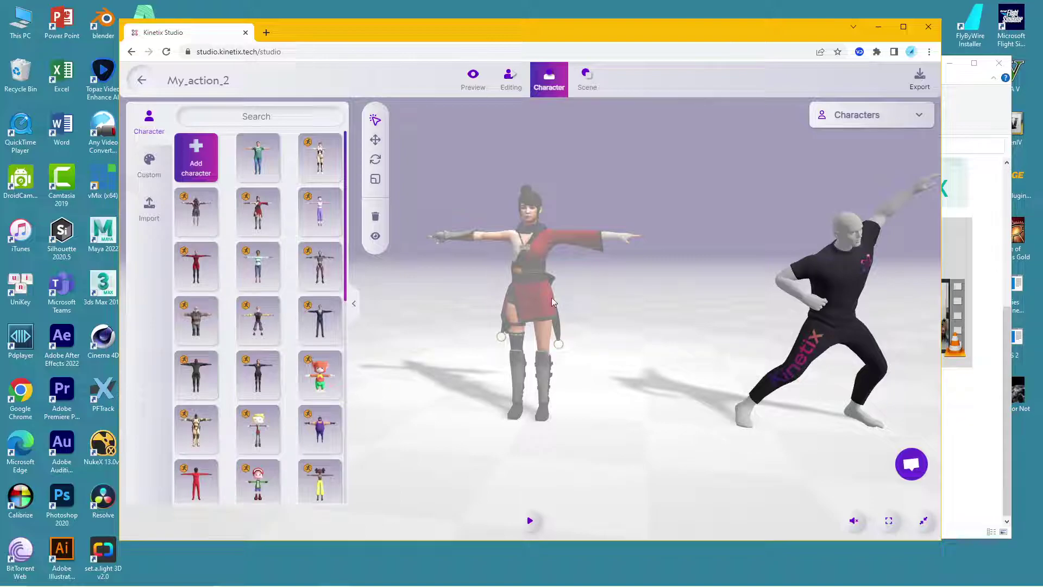
pyautogui.scroll(-3, 552, 297)
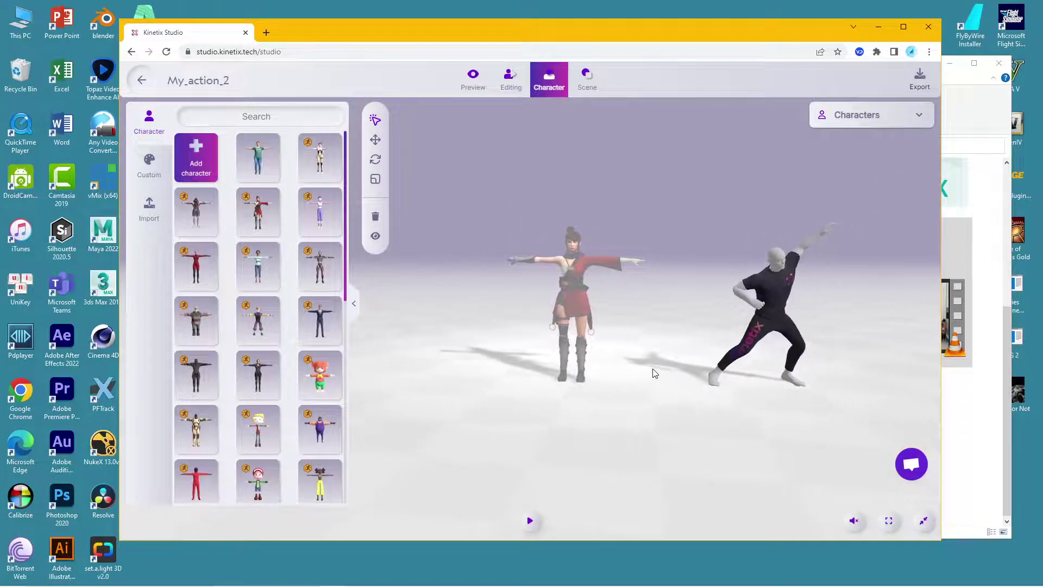
pyautogui.moveTo(655, 373)
pyautogui.mouseDown()
pyautogui.moveTo(685, 402)
pyautogui.moveTo(673, 391)
pyautogui.mouseUp()
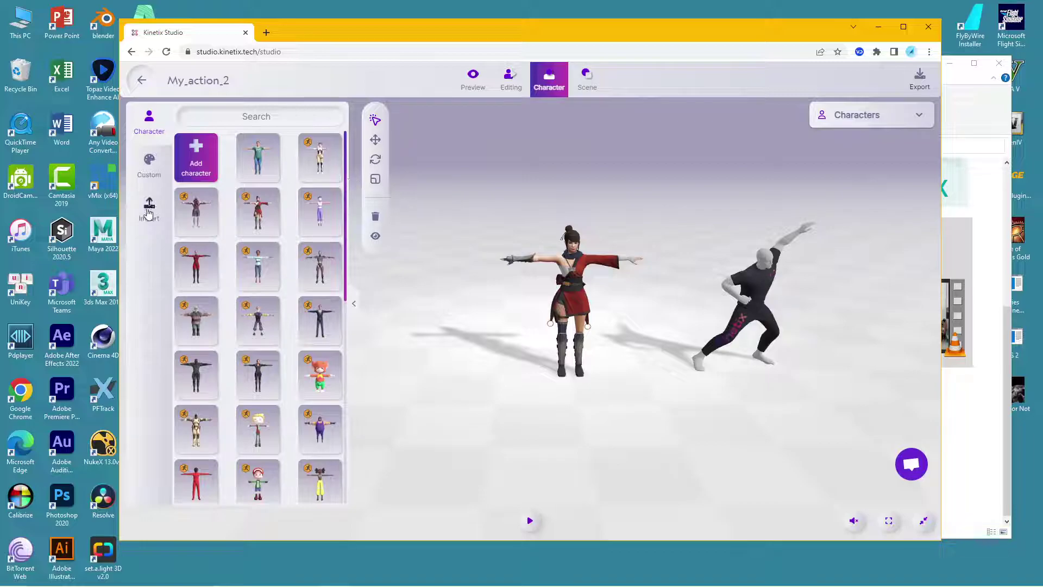
# Step: Check the Import option without uploading anything, then make the dancing figure semi-transparent
pyautogui.click(150, 216)
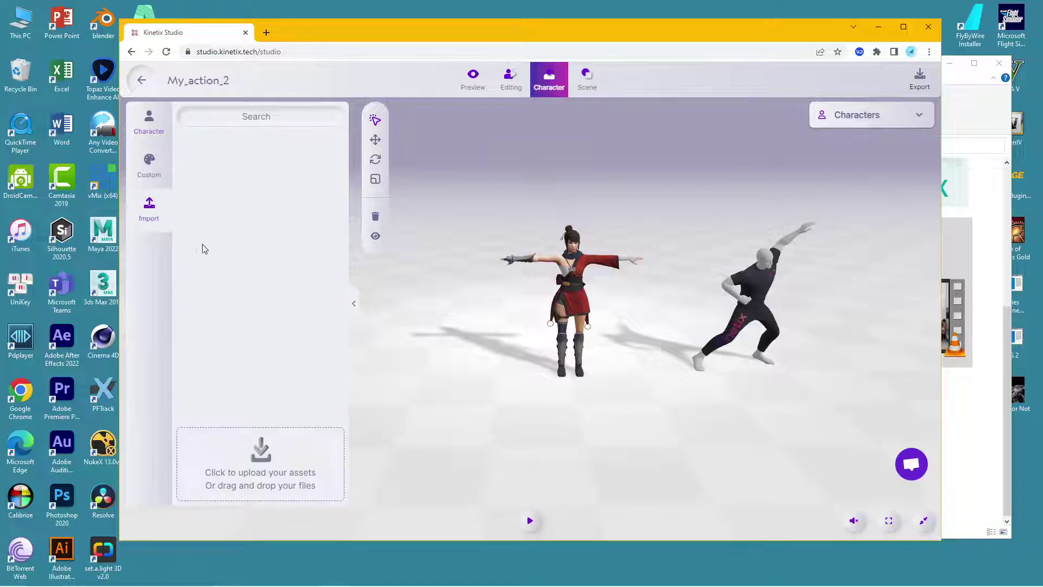
pyautogui.click(265, 466)
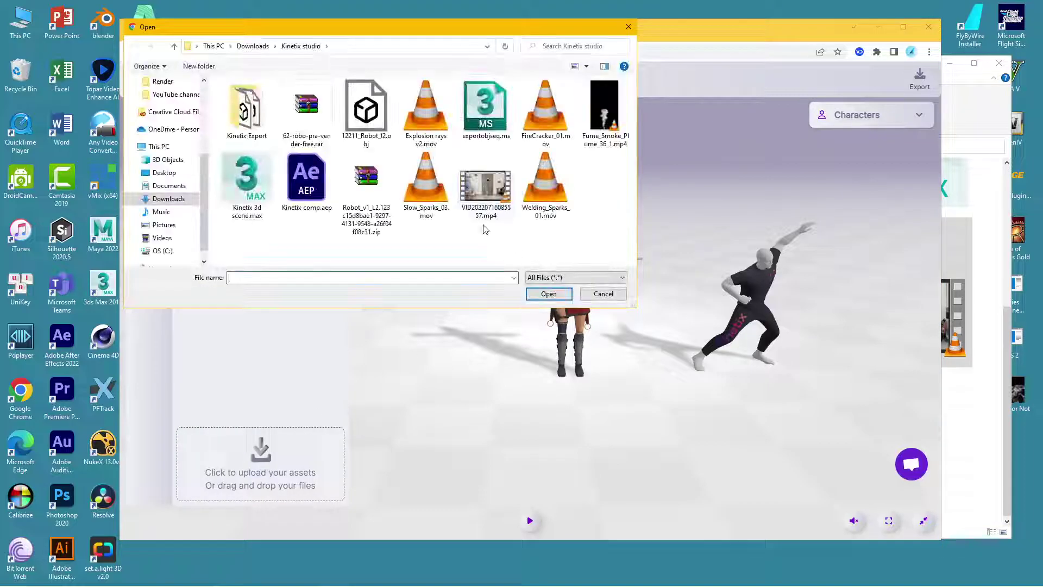
pyautogui.click(602, 293)
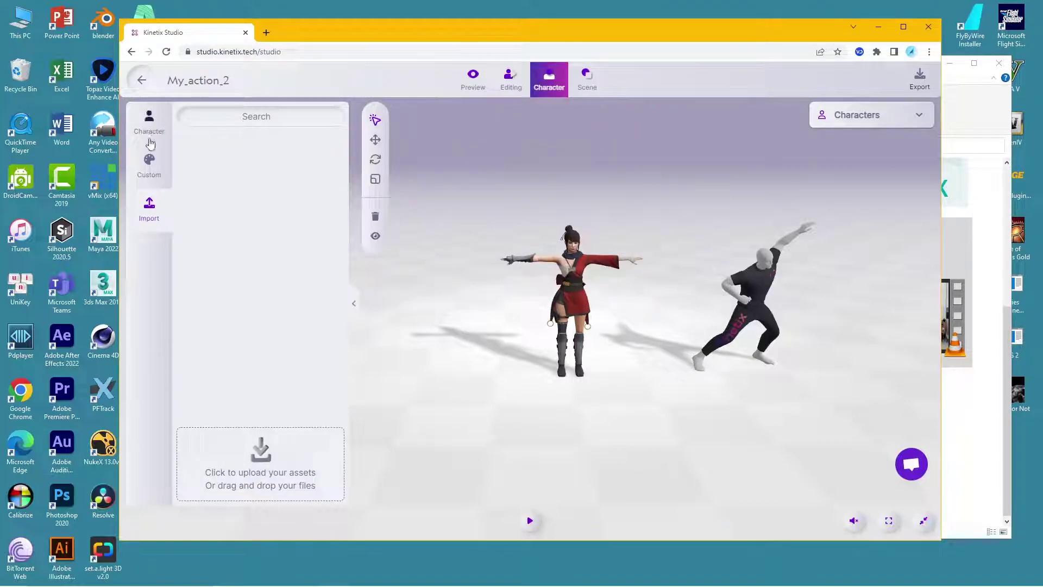
pyautogui.click(149, 126)
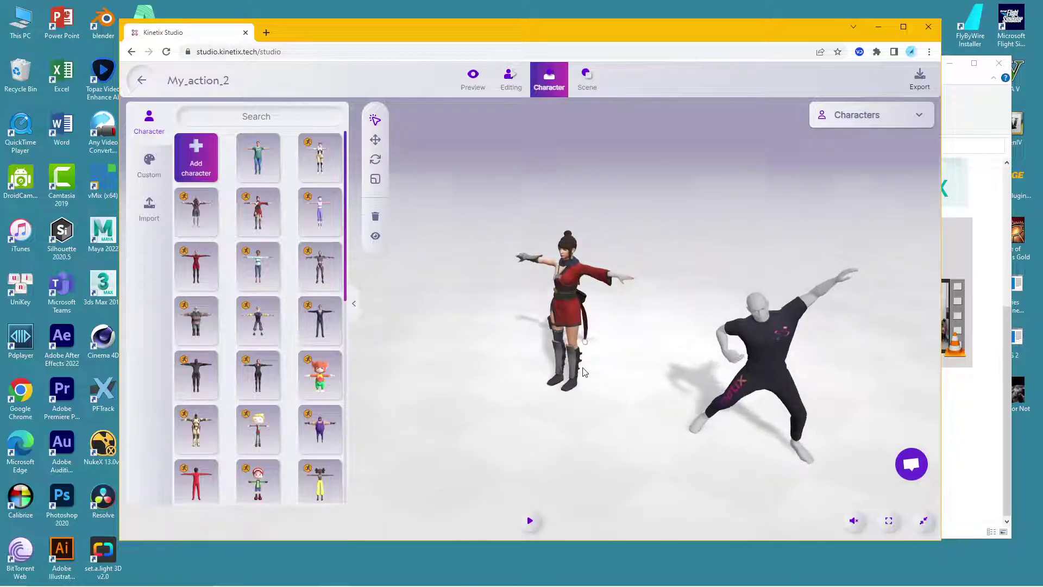
pyautogui.moveTo(645, 370); pyautogui.dragTo(622, 341)
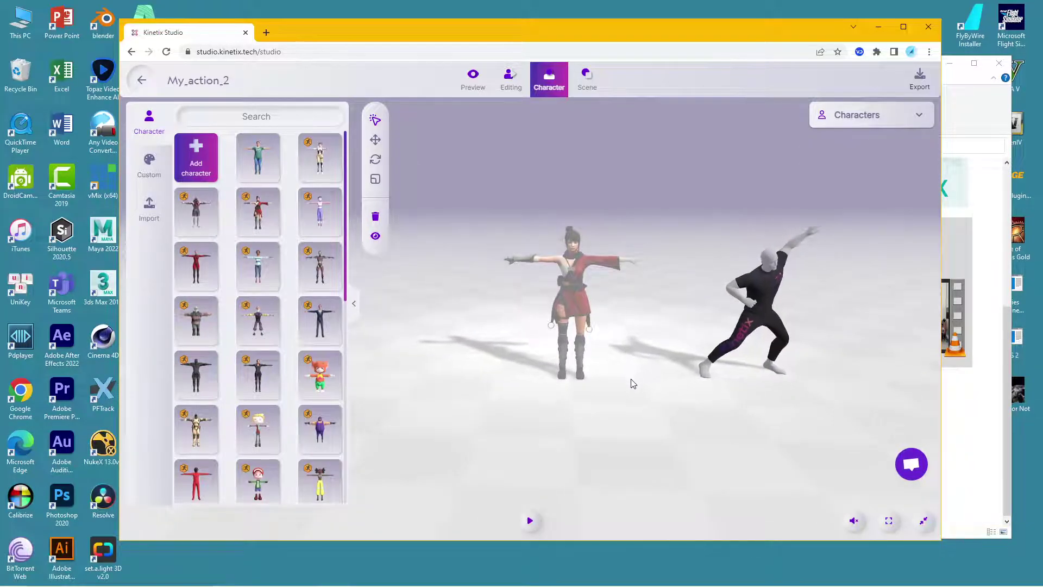
pyautogui.click(775, 315)
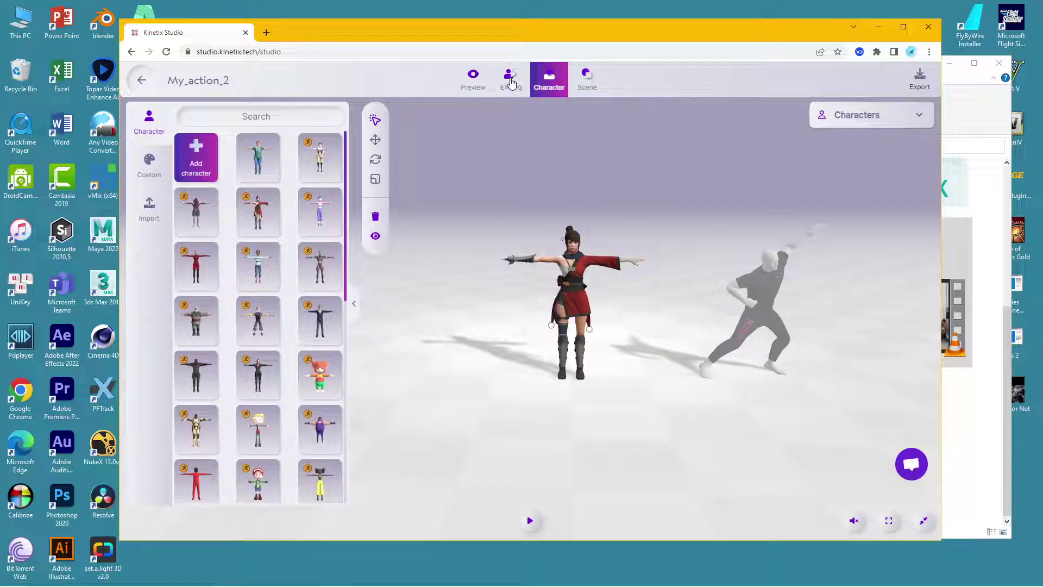
# Step: Move the KinetixAnimCharacter clip from Sam onto the New Character layer and play it to about 12 s
pyautogui.click(509, 81)
pyautogui.write('Sam')
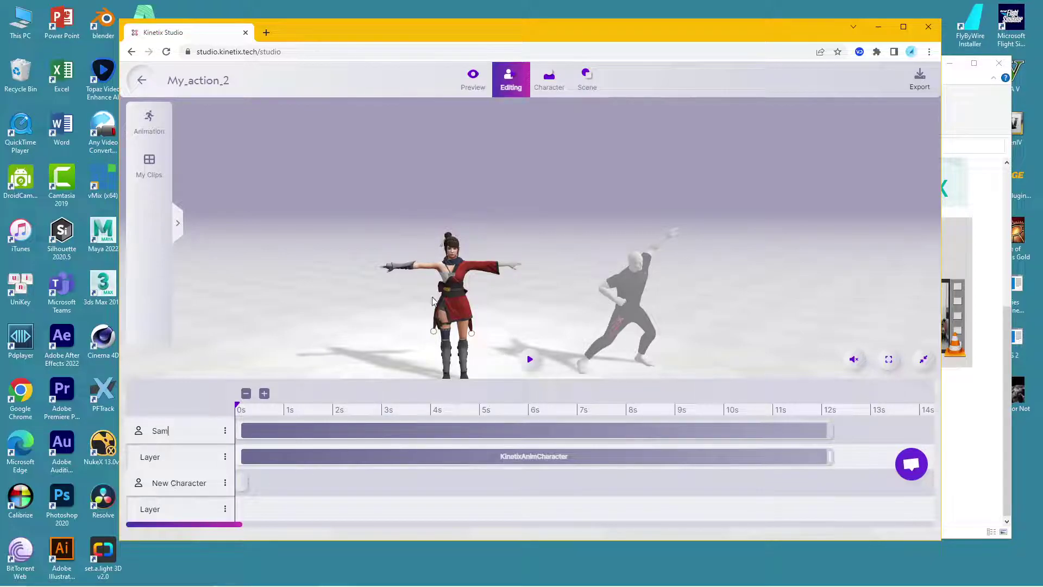
pyautogui.click(454, 287)
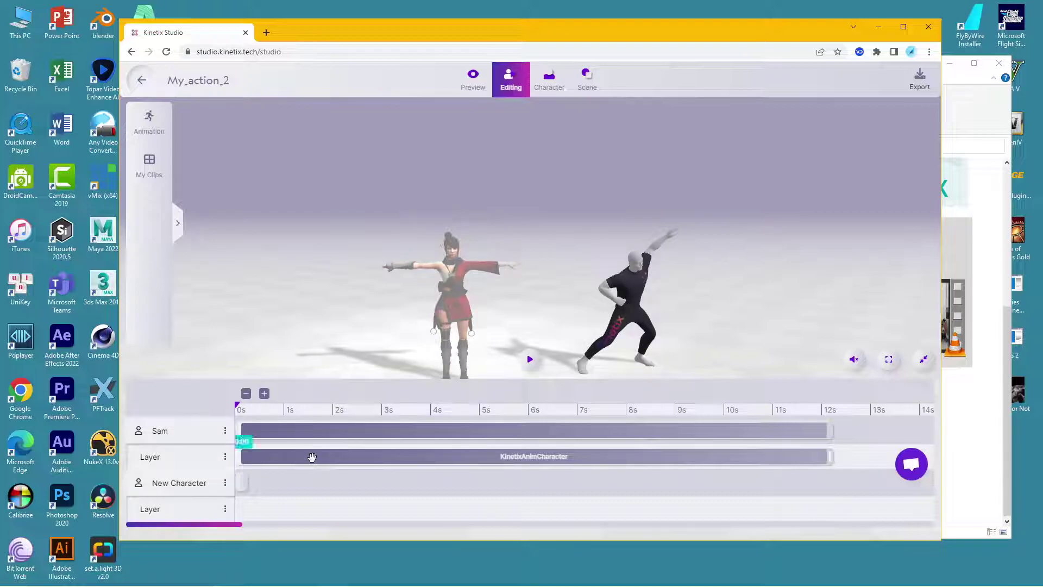
pyautogui.click(311, 460)
pyautogui.moveTo(310, 474); pyautogui.dragTo(310, 507)
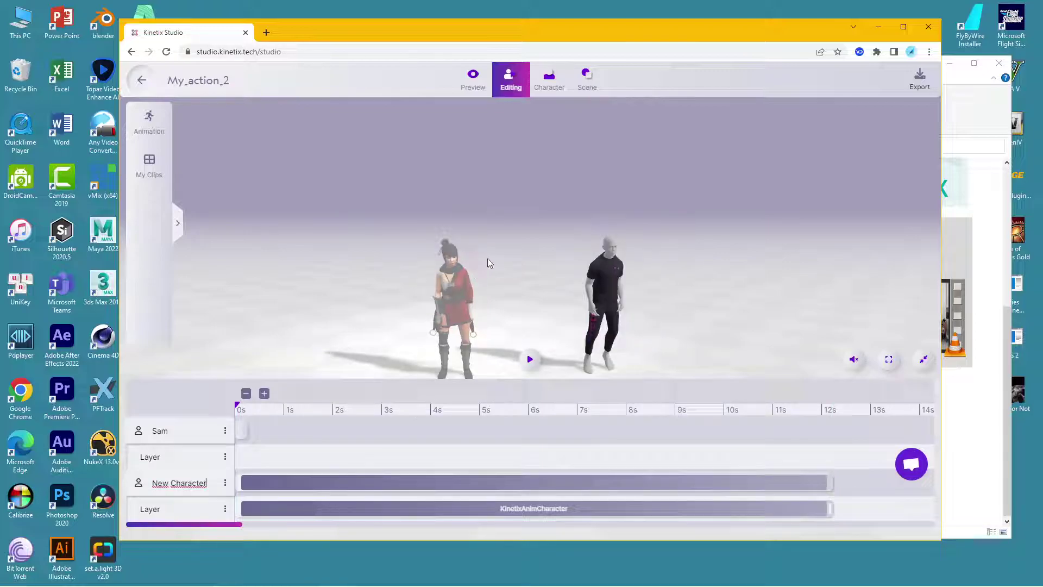
pyautogui.moveTo(528, 322); pyautogui.dragTo(568, 288)
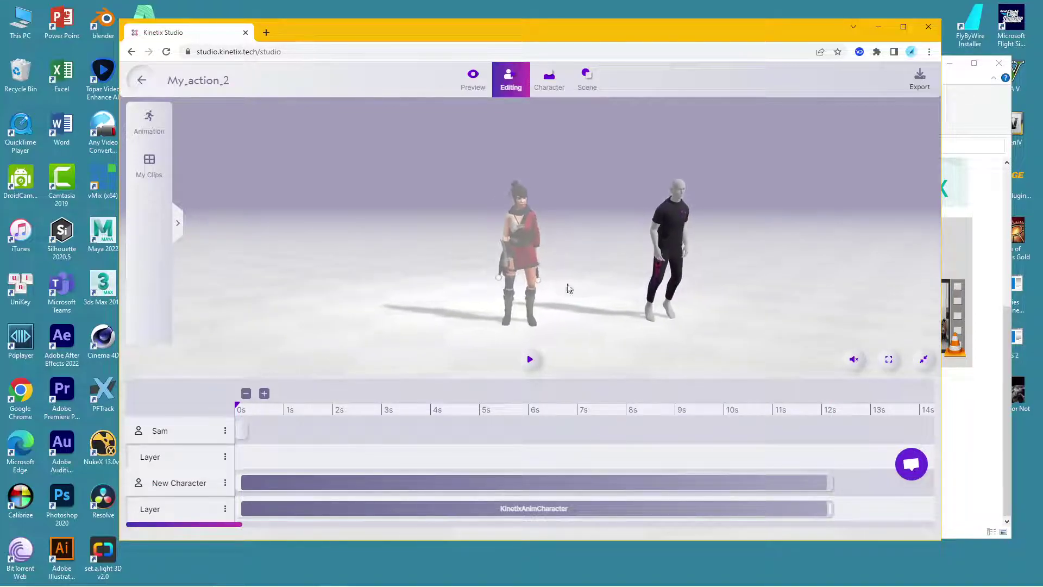
pyautogui.click(532, 363)
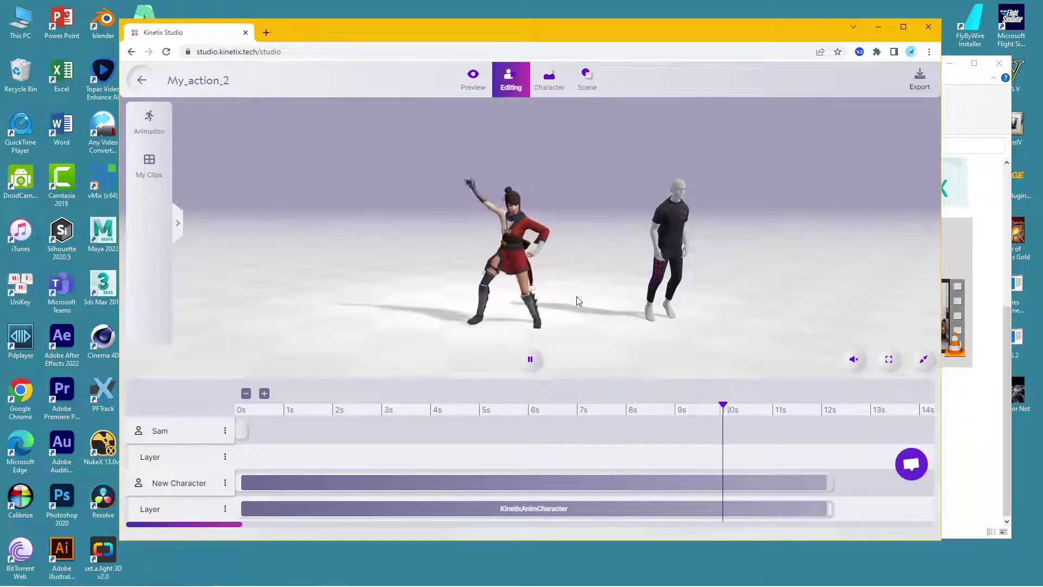
pyautogui.click(530, 359)
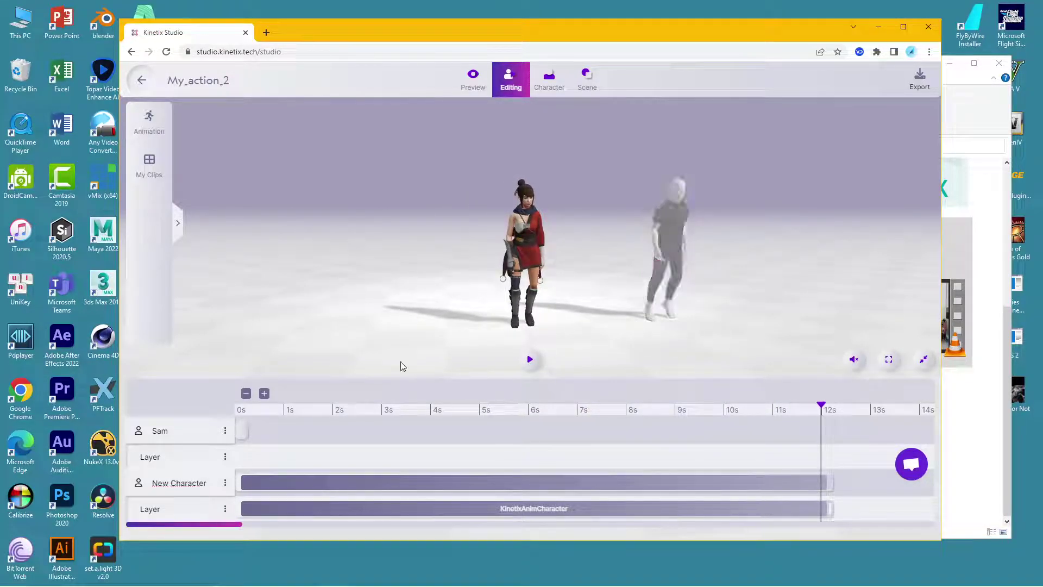
# Step: Delete the Sam character from the scene
pyautogui.click(226, 430)
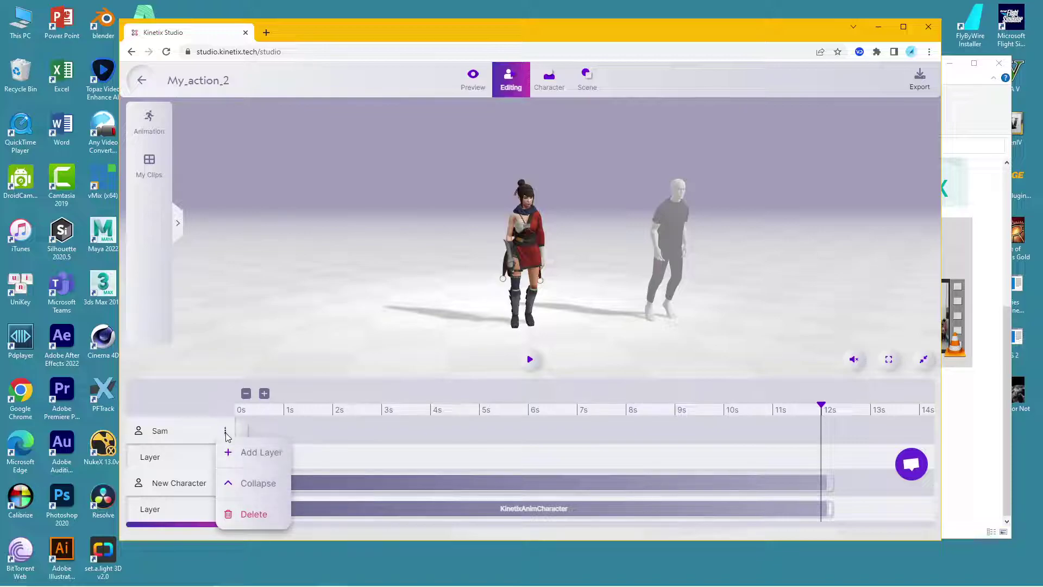
pyautogui.click(249, 515)
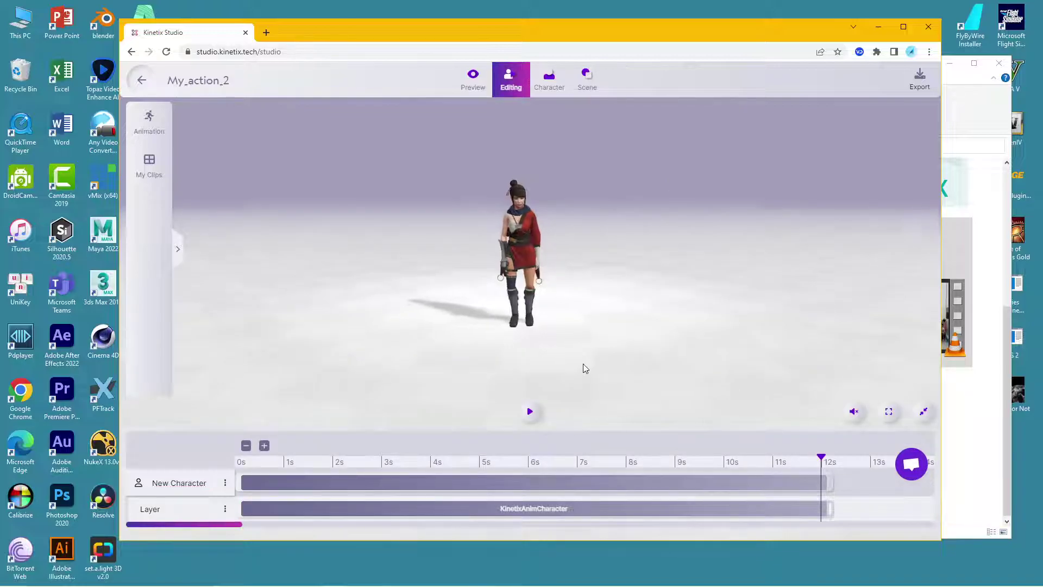
pyautogui.moveTo(590, 361); pyautogui.dragTo(602, 376)
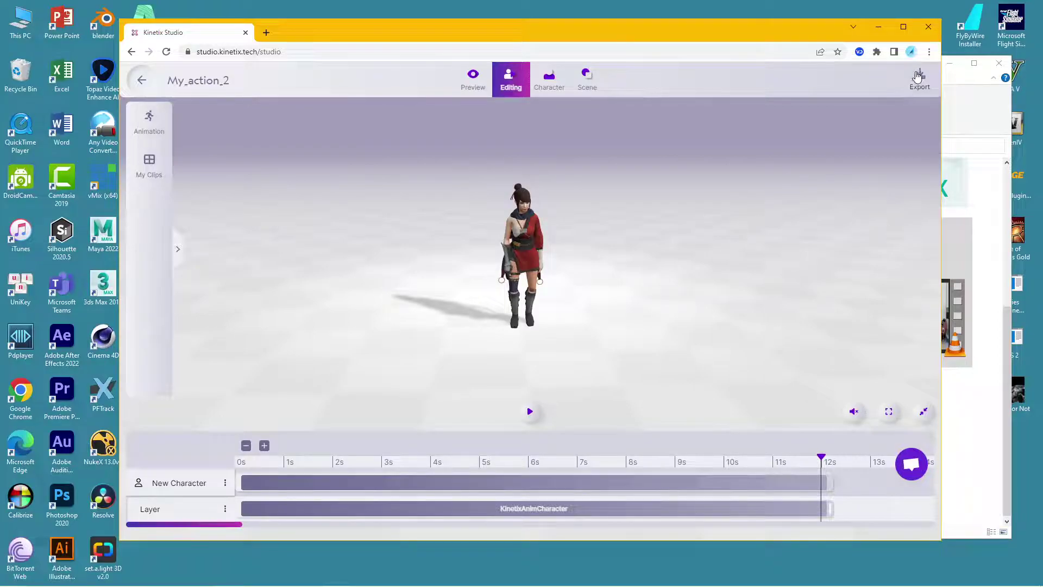
# Step: Move the animation time to about 3.3 seconds to check the pose
pyautogui.click(361, 463)
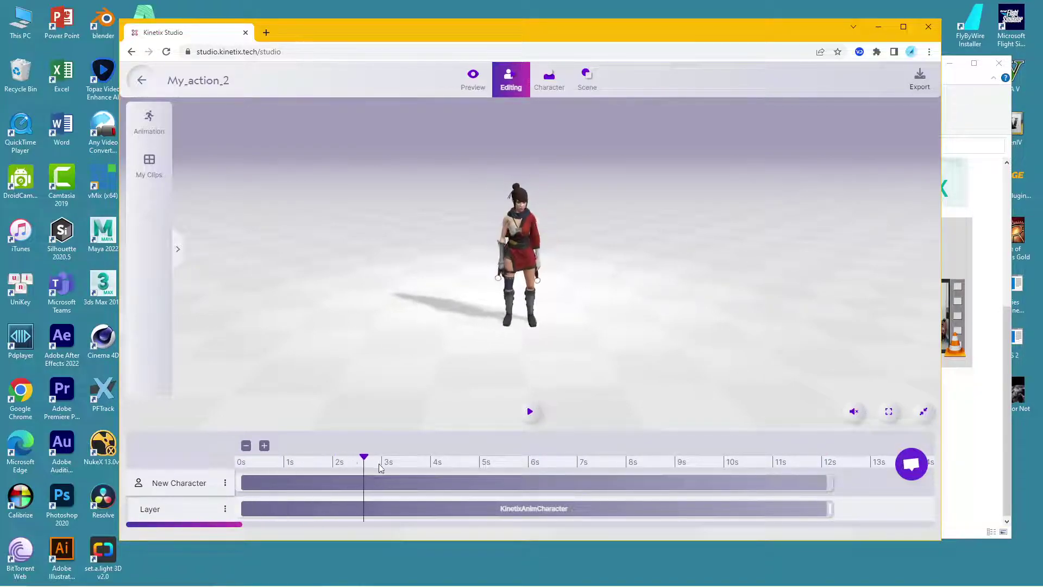
pyautogui.click(403, 463)
pyautogui.moveTo(427, 351)
pyautogui.mouseDown()
pyautogui.moveTo(415, 341)
pyautogui.moveTo(430, 333)
pyautogui.mouseUp()
# Step: Download My_action_2 as a 3D animation and show kinetix_export.zip in its folder
pyautogui.click(917, 83)
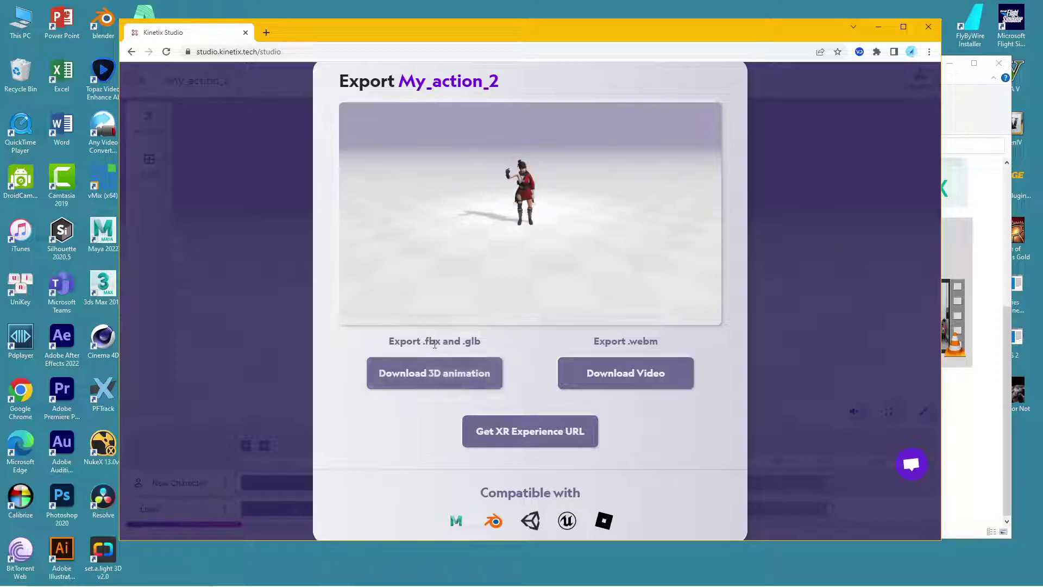
pyautogui.click(443, 372)
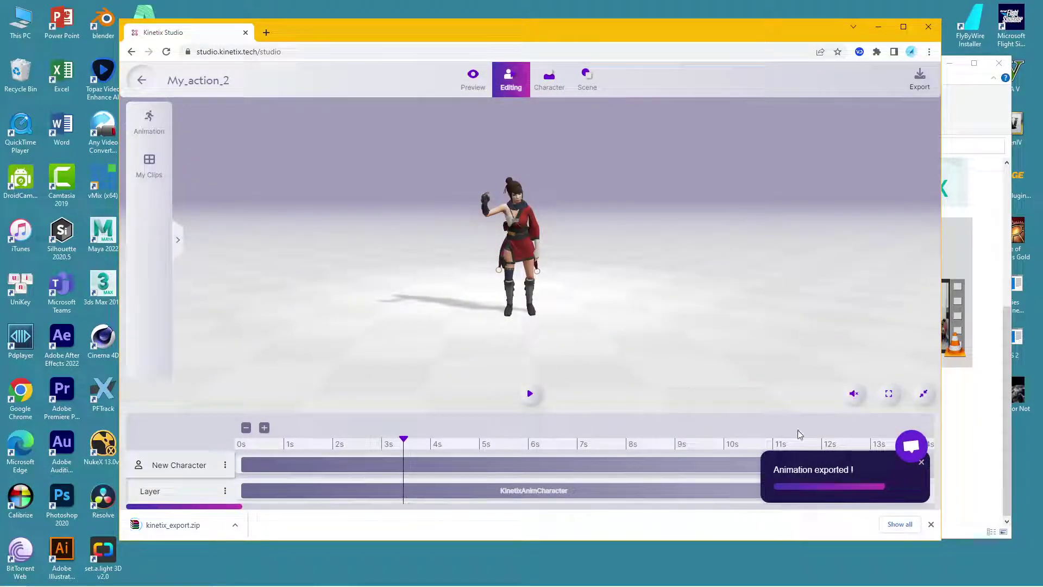
pyautogui.click(236, 527)
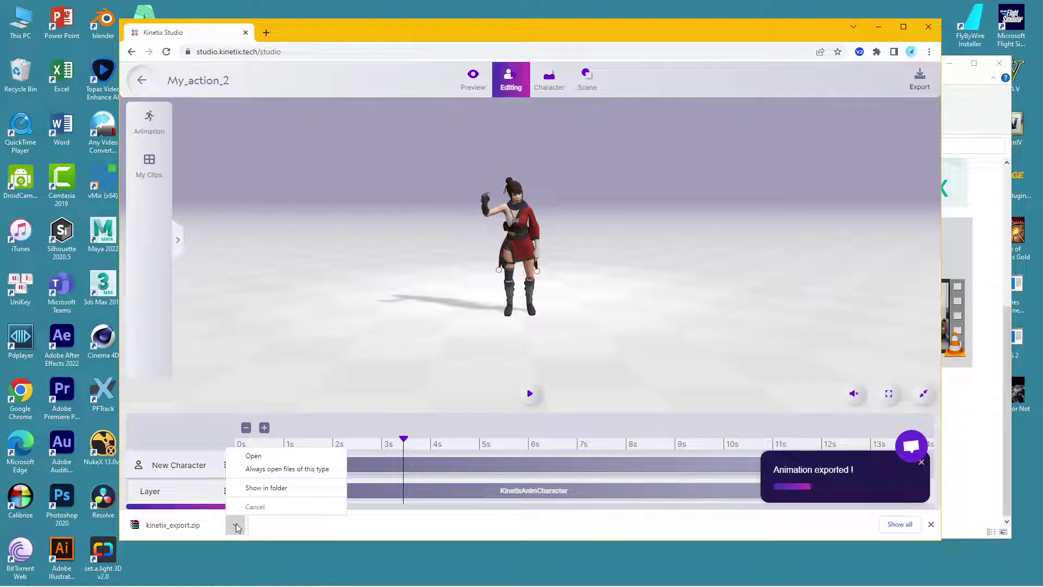
pyautogui.click(260, 489)
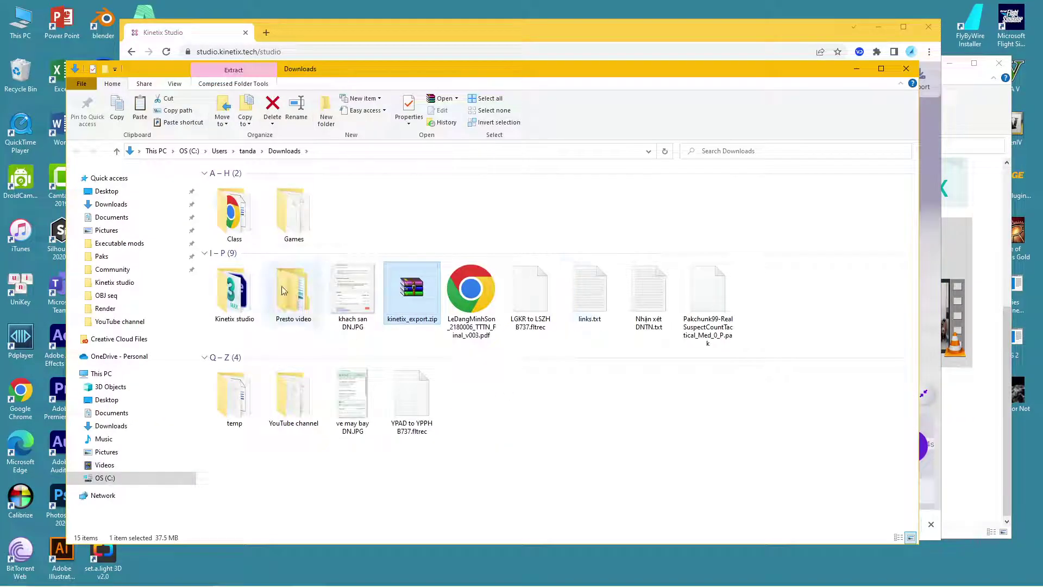
# Step: Delete kinetix_export.zip from Downloads, close Chrome and the folder, and launch 3ds Max 2018
pyautogui.press('Delete')
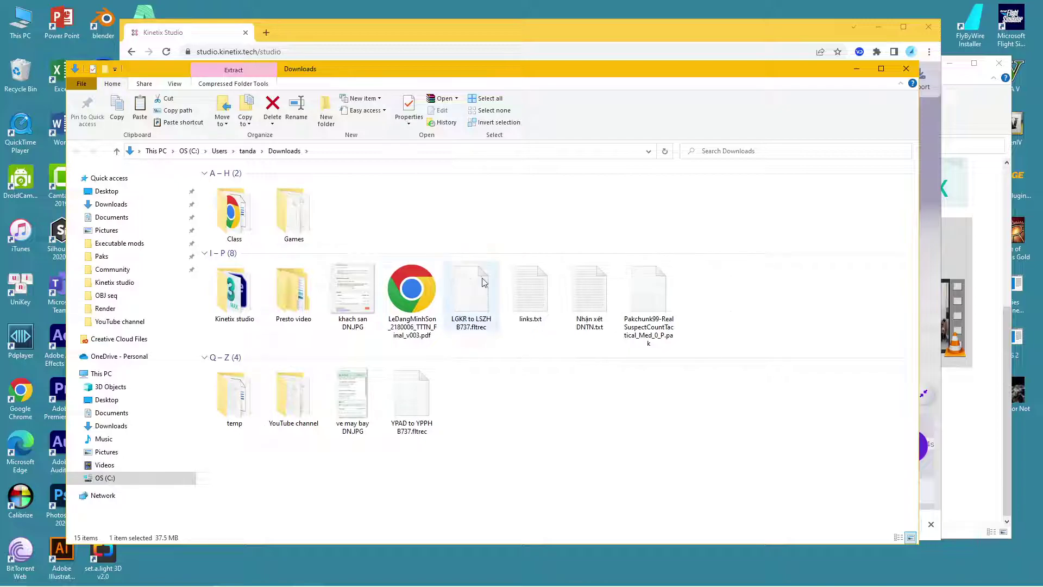
pyautogui.click(928, 26)
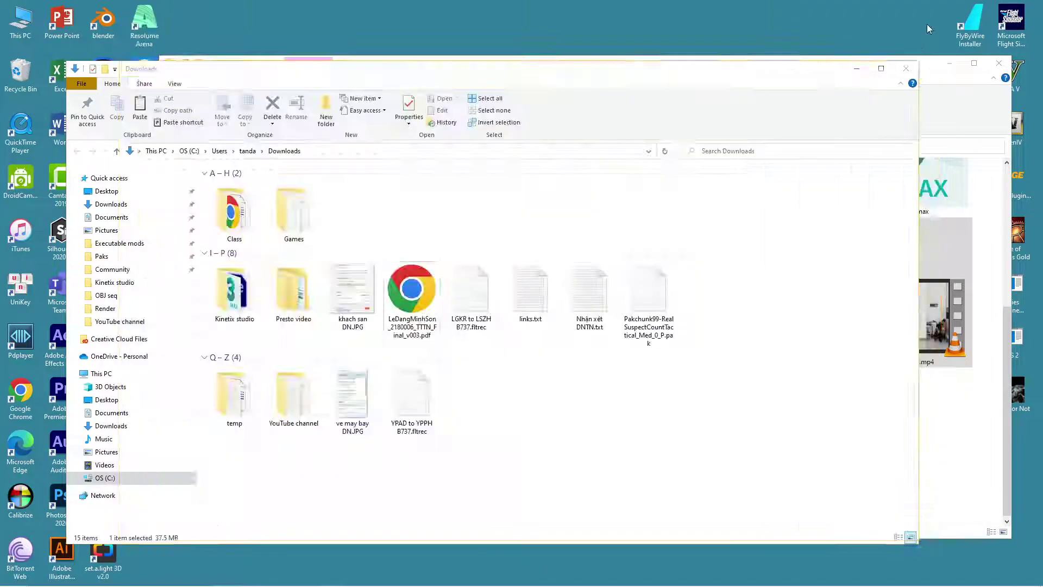
pyautogui.click(905, 68)
pyautogui.click(103, 284)
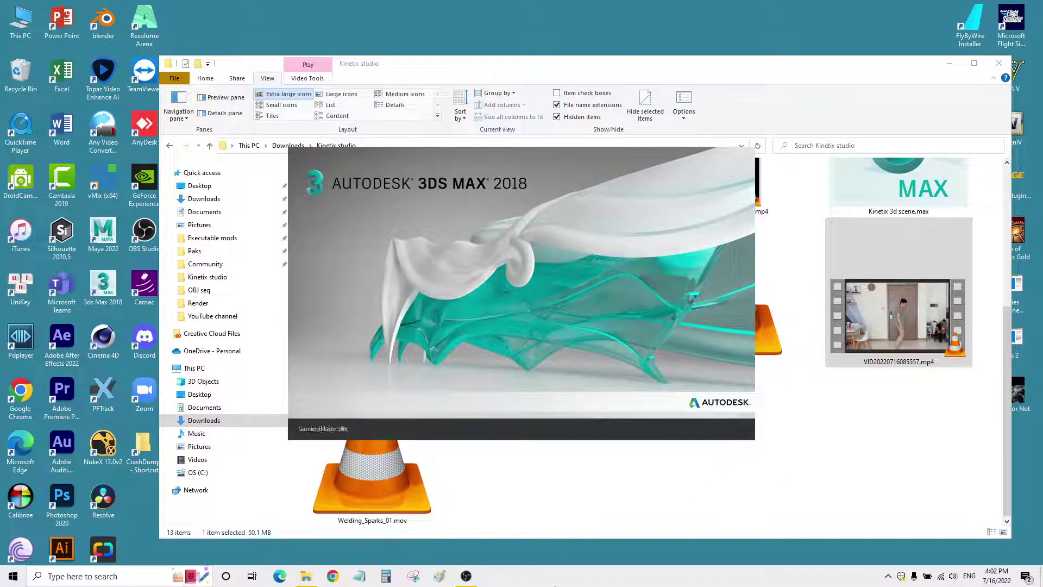
# Step: Review the Kinetix Export folder's .fbx and .glb files and the three Kachujin textures in .fbm
pyautogui.click(624, 504)
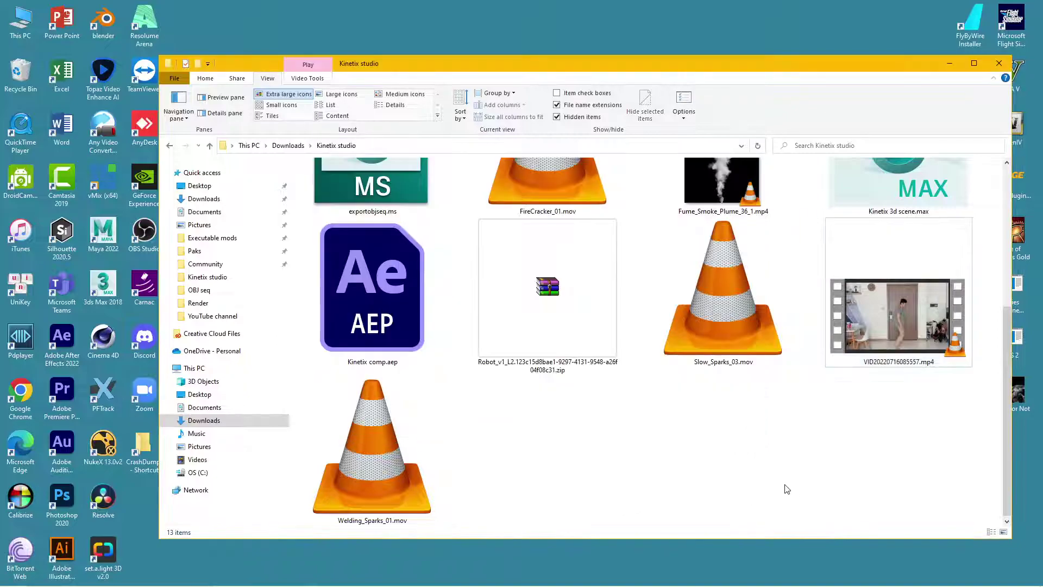
pyautogui.scroll(3, 405, 324)
pyautogui.doubleClick(341, 230)
pyautogui.click(359, 230)
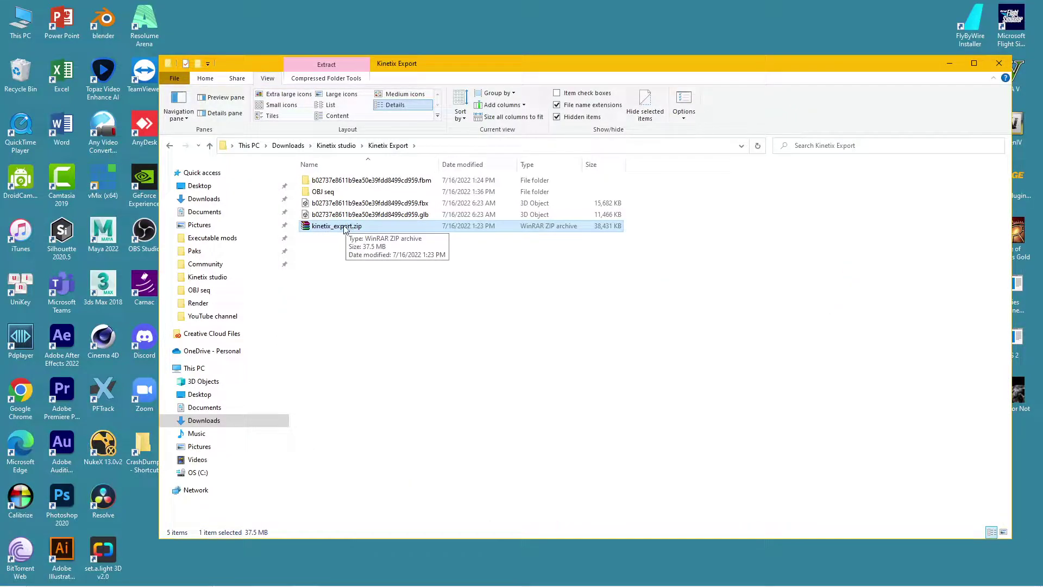
pyautogui.doubleClick(345, 228)
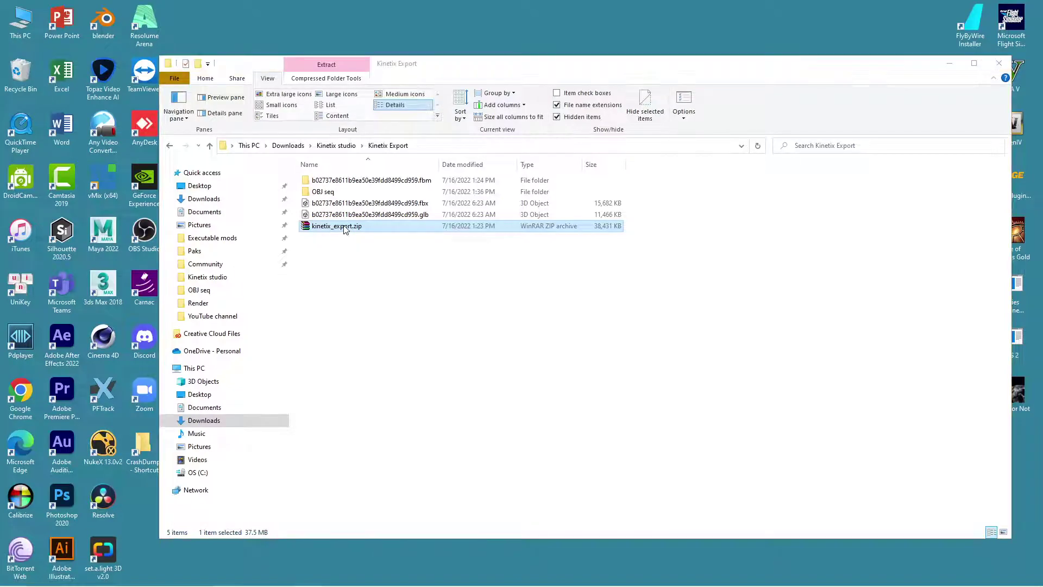
pyautogui.doubleClick(350, 183)
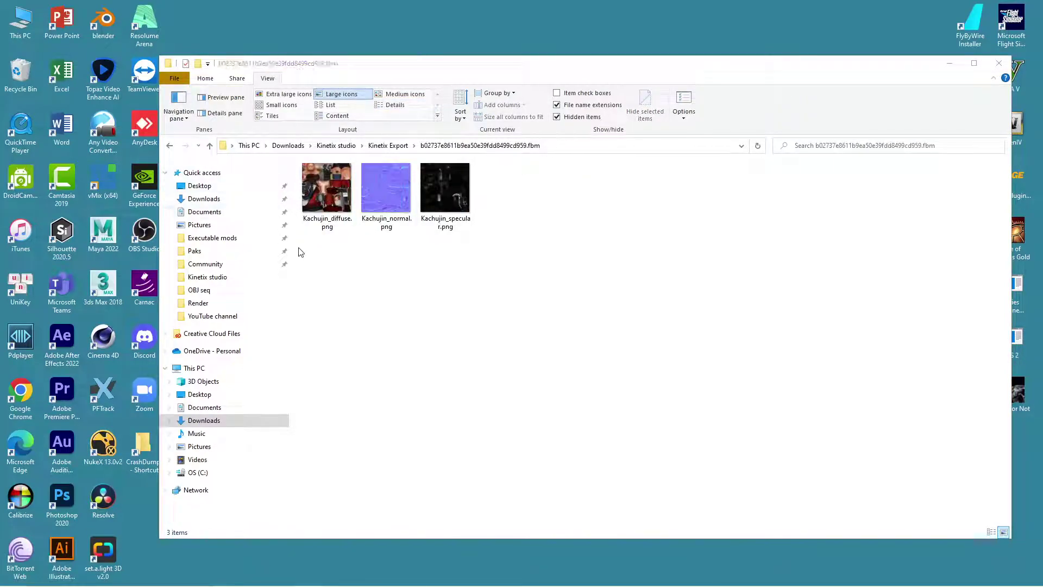
pyautogui.click(388, 145)
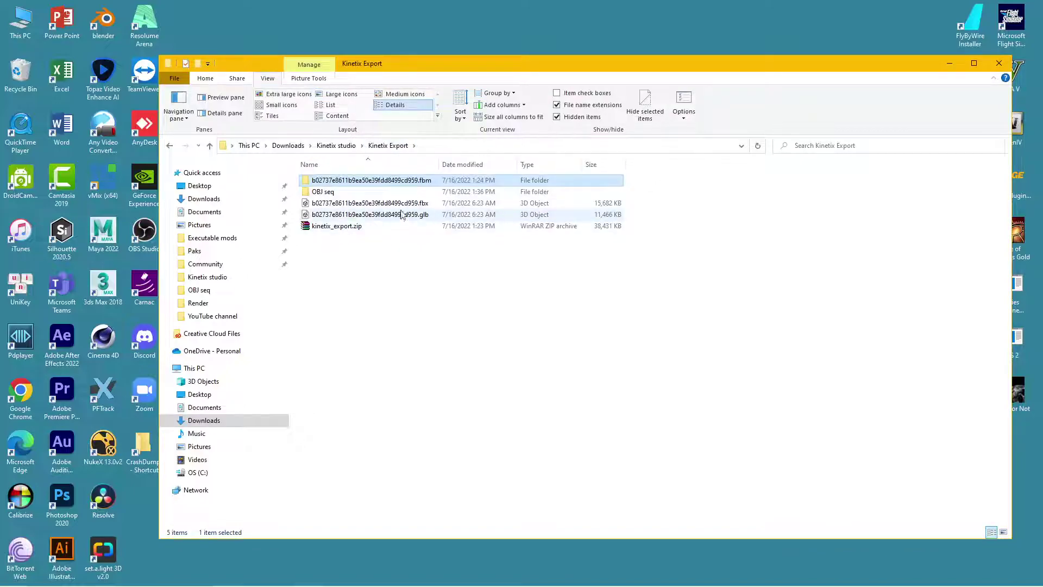
pyautogui.click(424, 215)
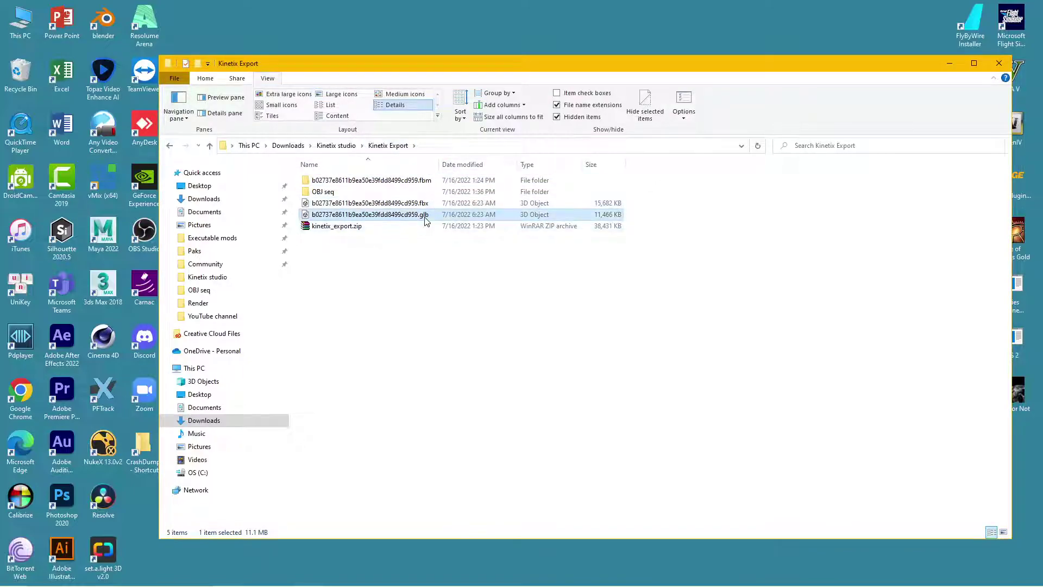
pyautogui.doubleClick(353, 180)
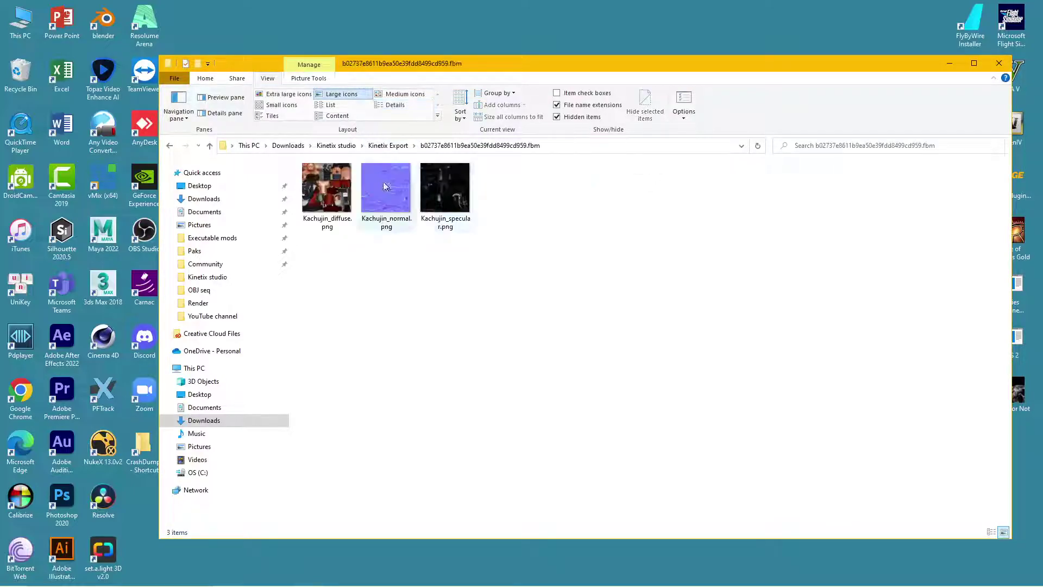
pyautogui.moveTo(493, 273)
pyautogui.mouseDown()
pyautogui.moveTo(451, 241)
pyautogui.moveTo(320, 226)
pyautogui.mouseUp()
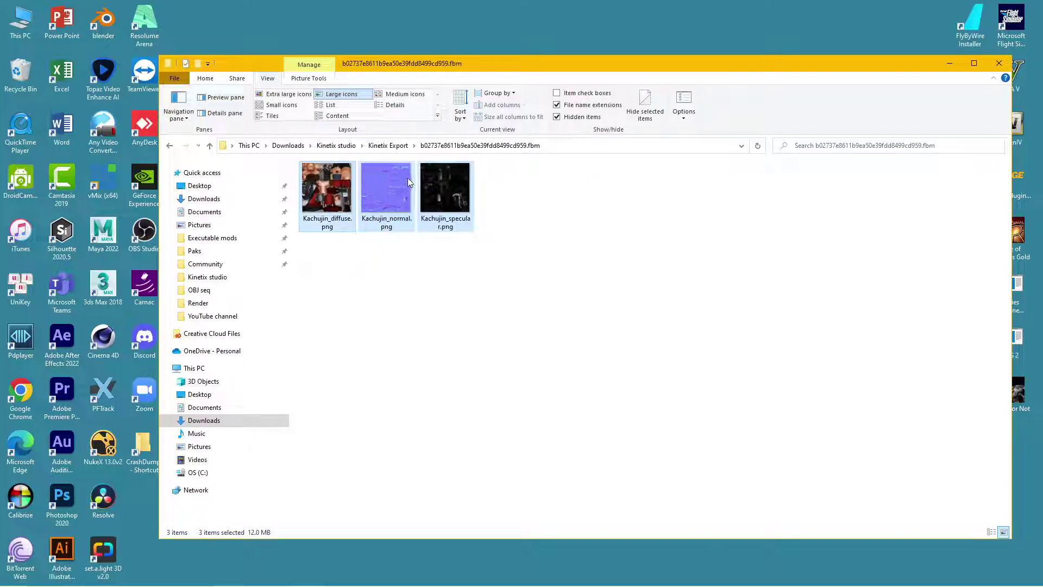
pyautogui.click(387, 146)
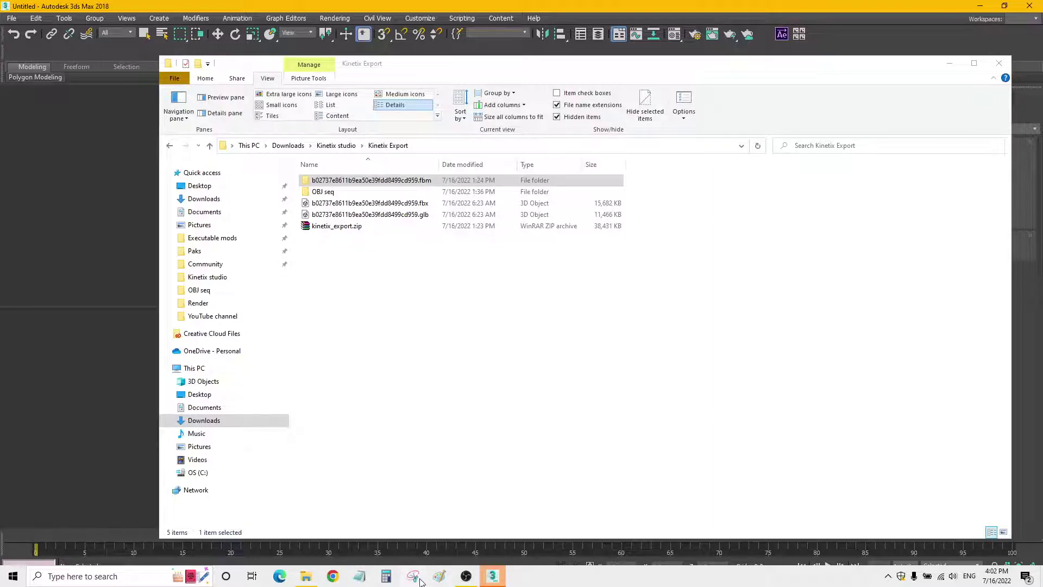
# Step: Import the .fbx from Downloads > Kinetix studio > Kinetix Export, accepting the FBX import settings
pyautogui.click(467, 578)
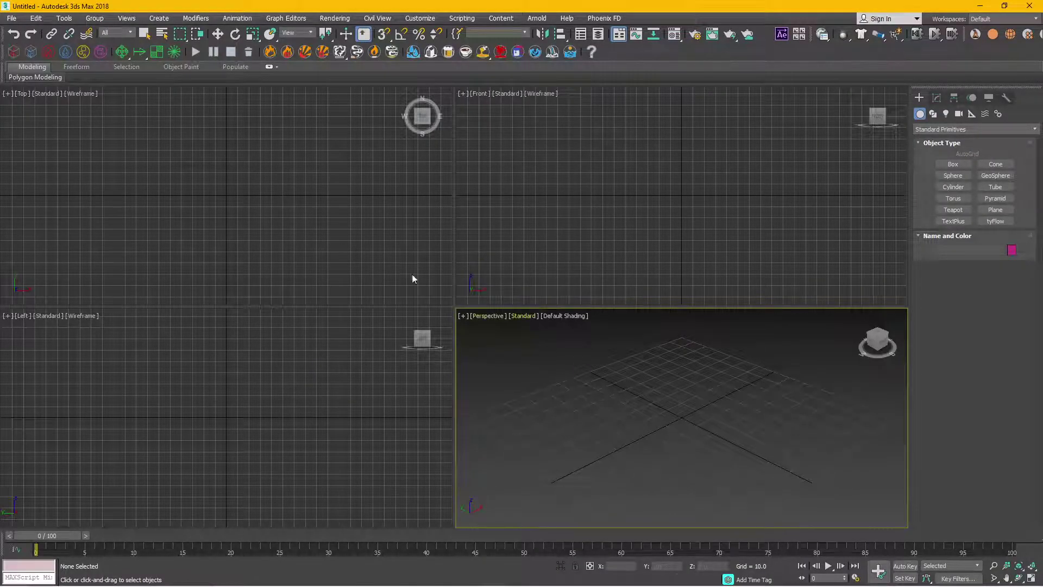
pyautogui.click(10, 18)
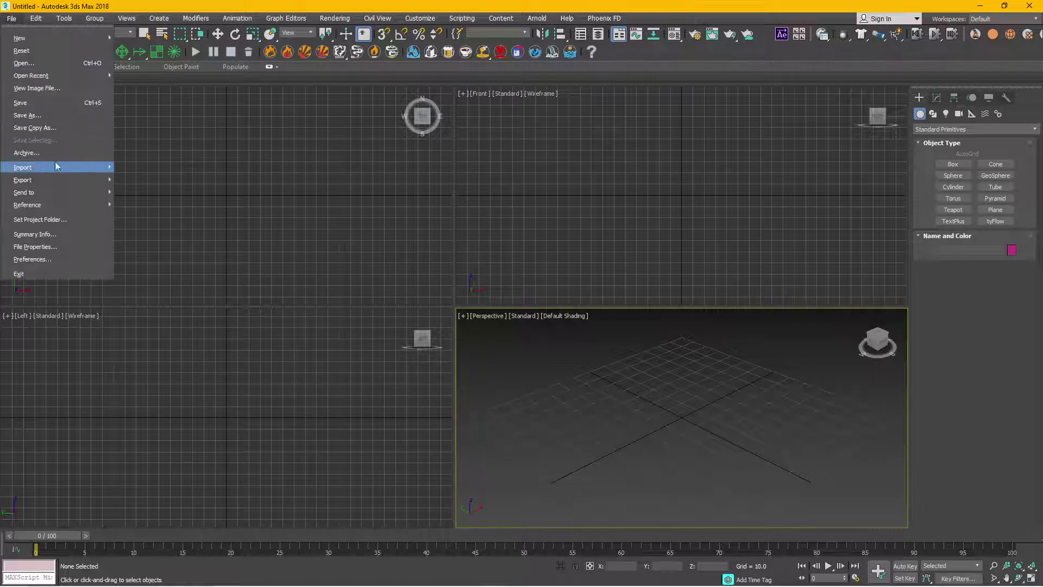
pyautogui.moveTo(60, 167)
pyautogui.click(144, 173)
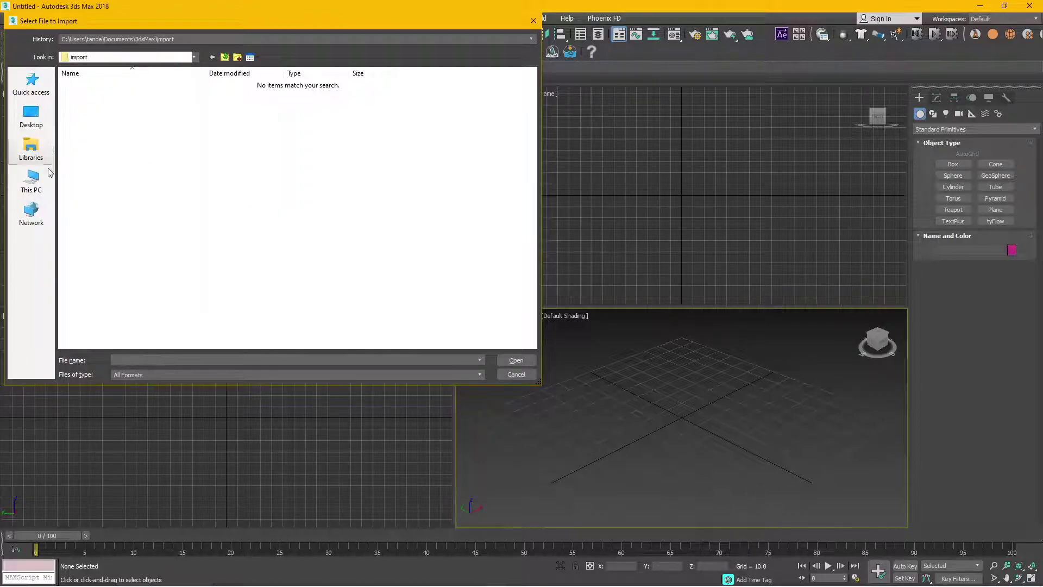
pyautogui.click(31, 179)
pyautogui.doubleClick(116, 130)
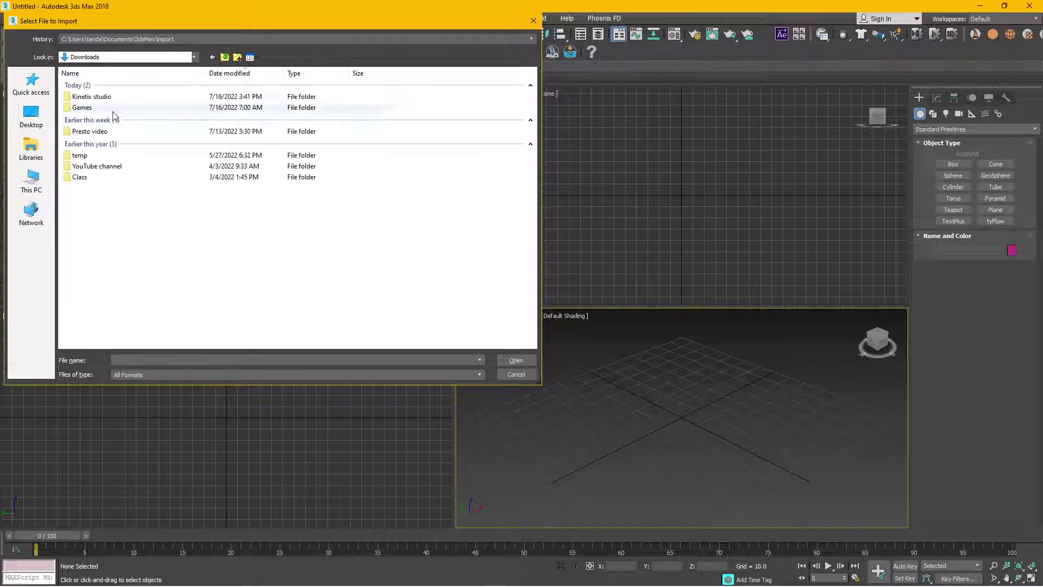
pyautogui.doubleClick(103, 95)
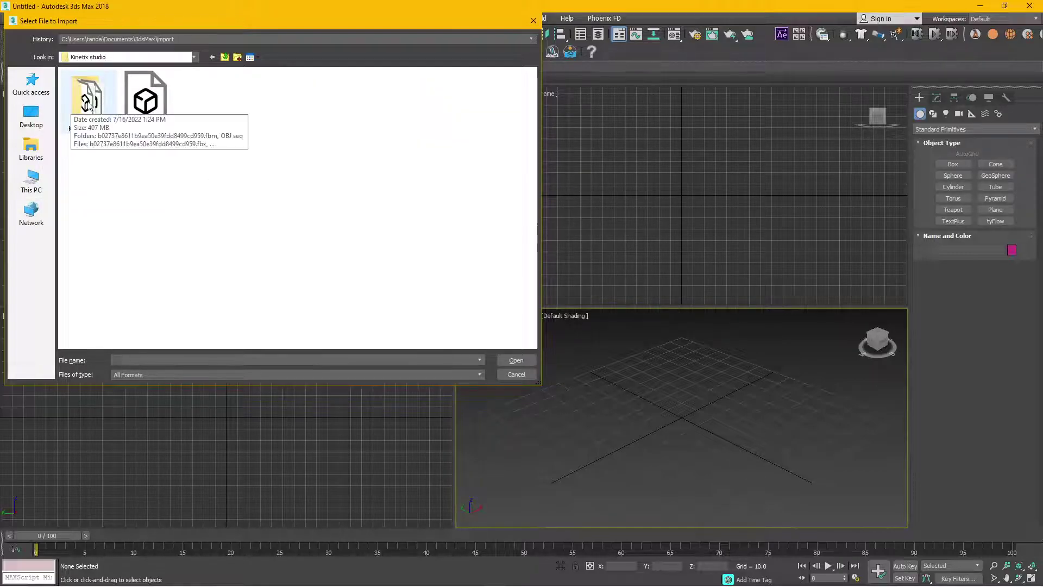
pyautogui.doubleClick(89, 103)
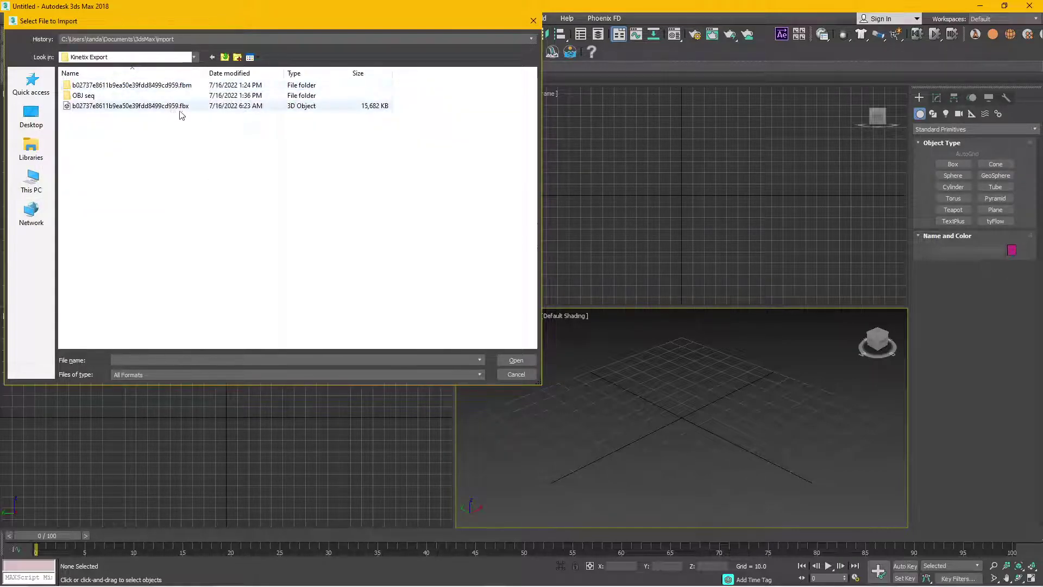
pyautogui.doubleClick(181, 106)
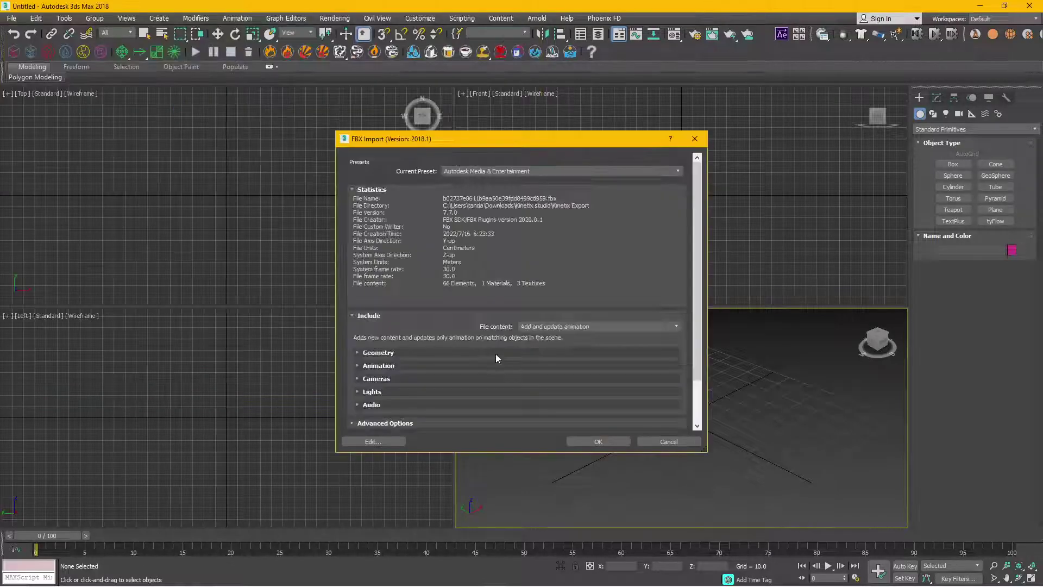
pyautogui.click(597, 441)
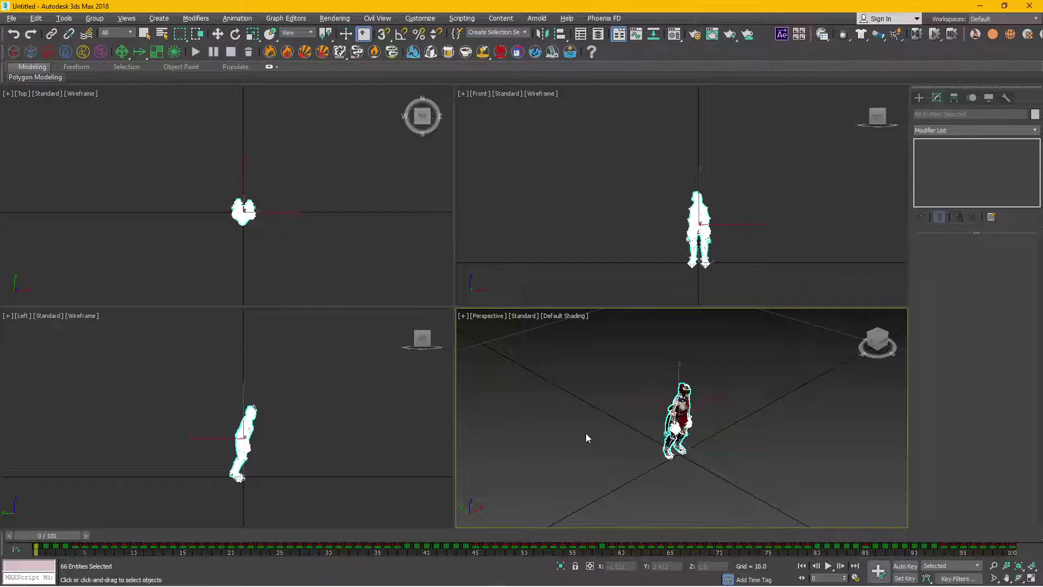
# Step: Maximize the Perspective view, orbit to the character's front, and play the animation to frame 48
pyautogui.hotkey('alt', 'w')
pyautogui.moveTo(574, 434); pyautogui.dragTo(525, 405)
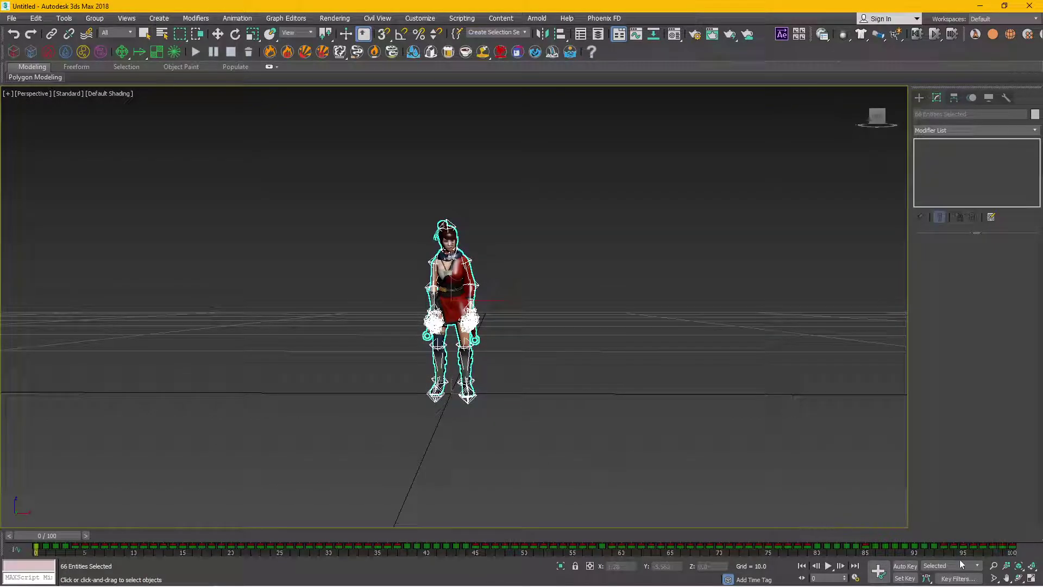
pyautogui.click(828, 565)
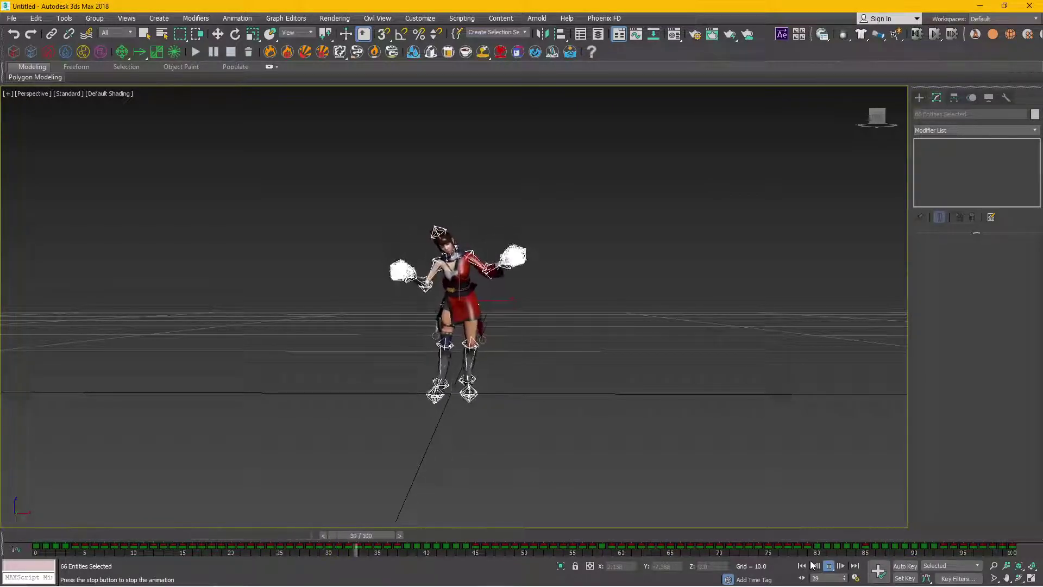
pyautogui.click(814, 566)
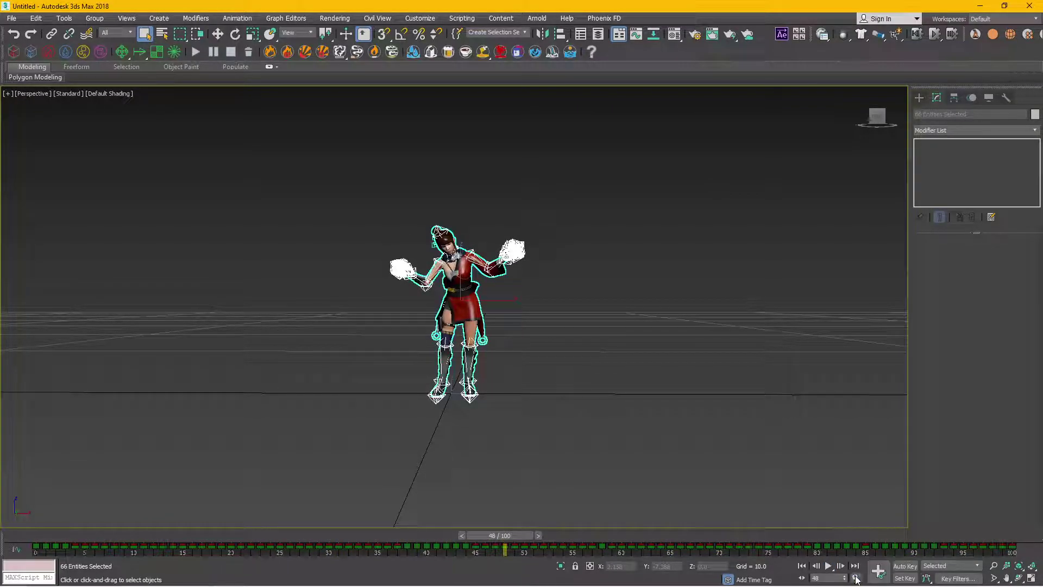
# Step: Set the Time Configuration End Time to 367 and play the full dance
pyautogui.click(855, 577)
pyautogui.doubleClick(491, 330)
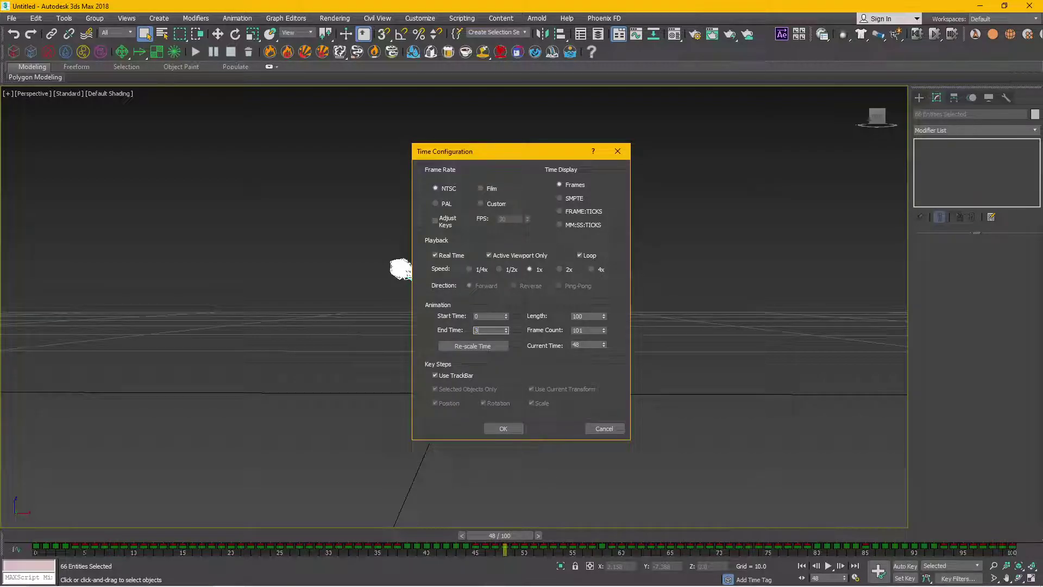
pyautogui.click(514, 426)
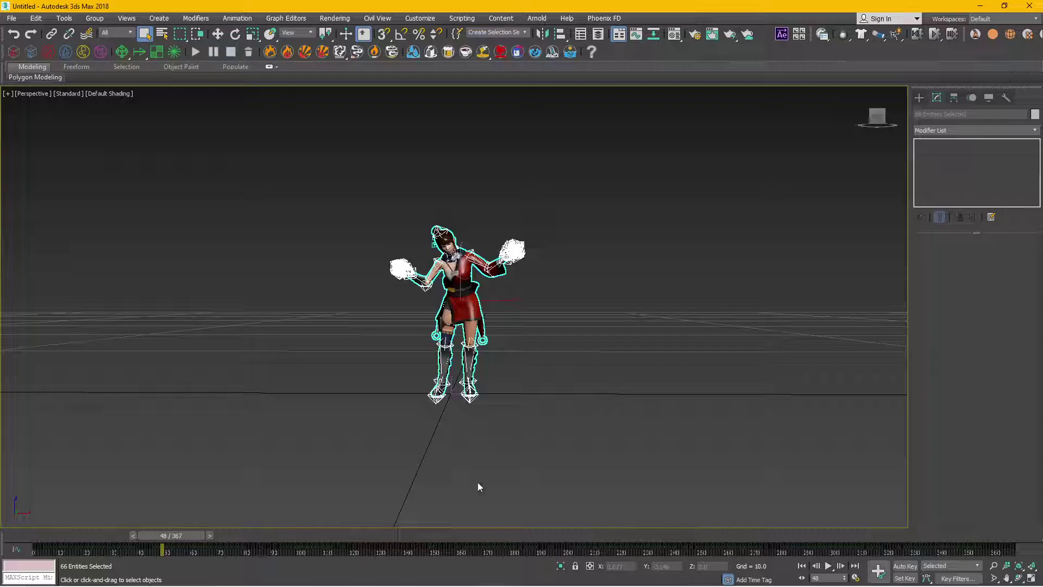
pyautogui.click(827, 566)
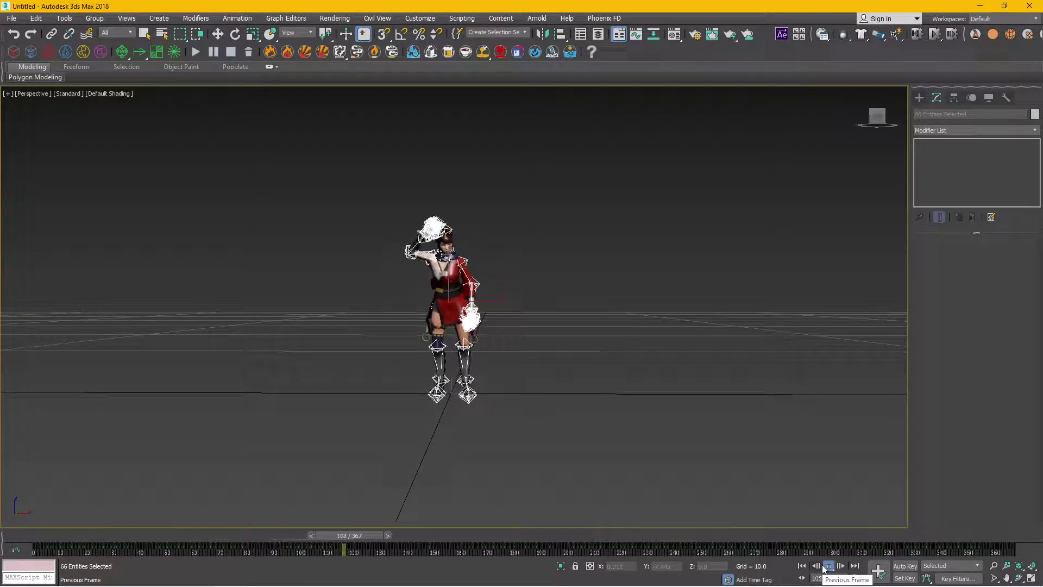
# Step: Stop playback at frame 117 and rotate the whole character rig upright
pyautogui.click(827, 566)
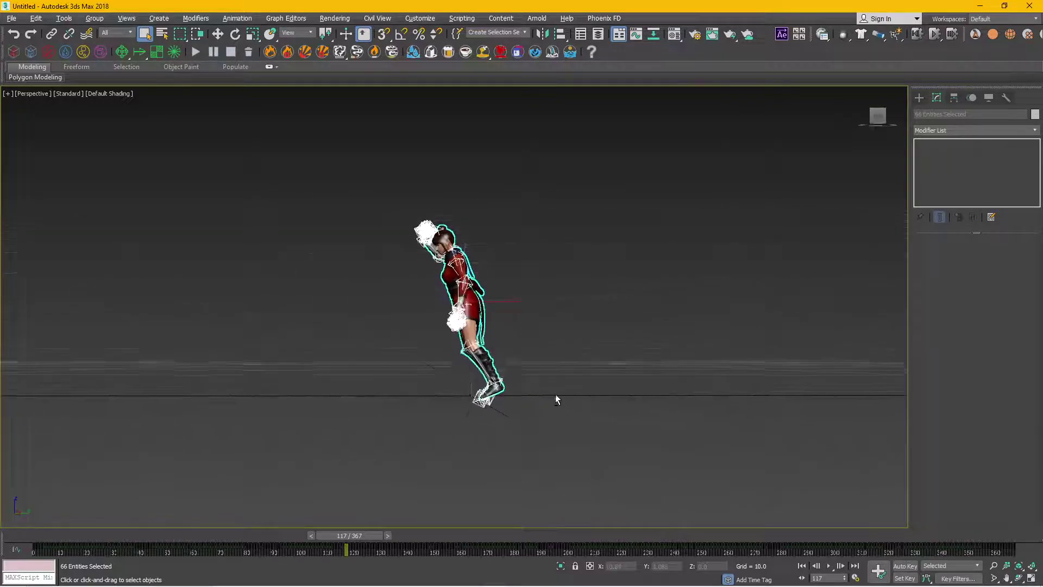
pyautogui.moveTo(668, 401); pyautogui.dragTo(551, 399)
pyautogui.moveTo(353, 165)
pyautogui.mouseDown()
pyautogui.moveTo(568, 487)
pyautogui.moveTo(577, 301)
pyautogui.moveTo(581, 375)
pyautogui.mouseUp()
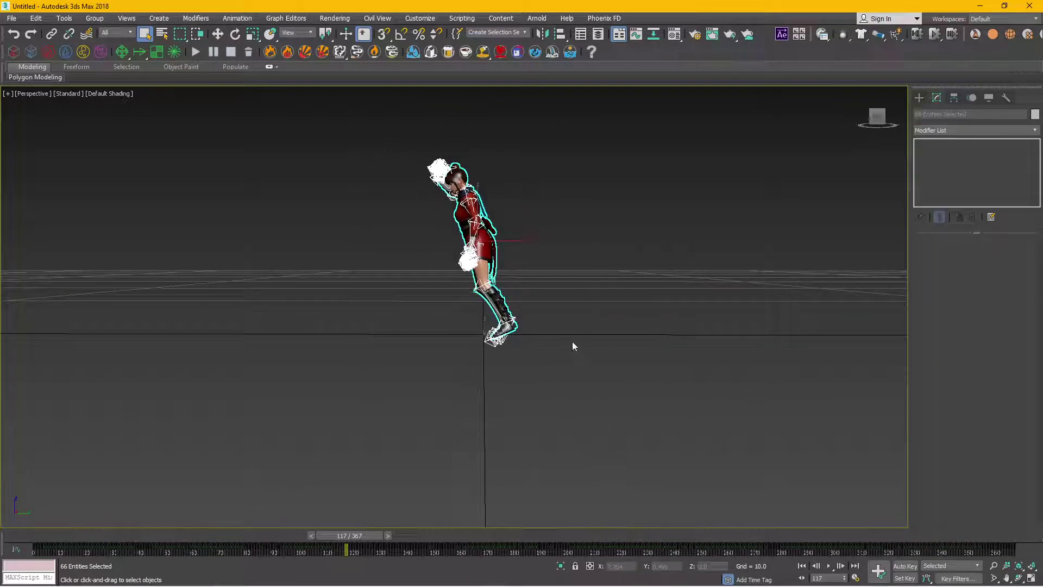
pyautogui.press('e')
pyautogui.moveTo(504, 199); pyautogui.dragTo(506, 218)
# Step: Reframe the view to check the upright character from the front, then deselect it
pyautogui.press('w')
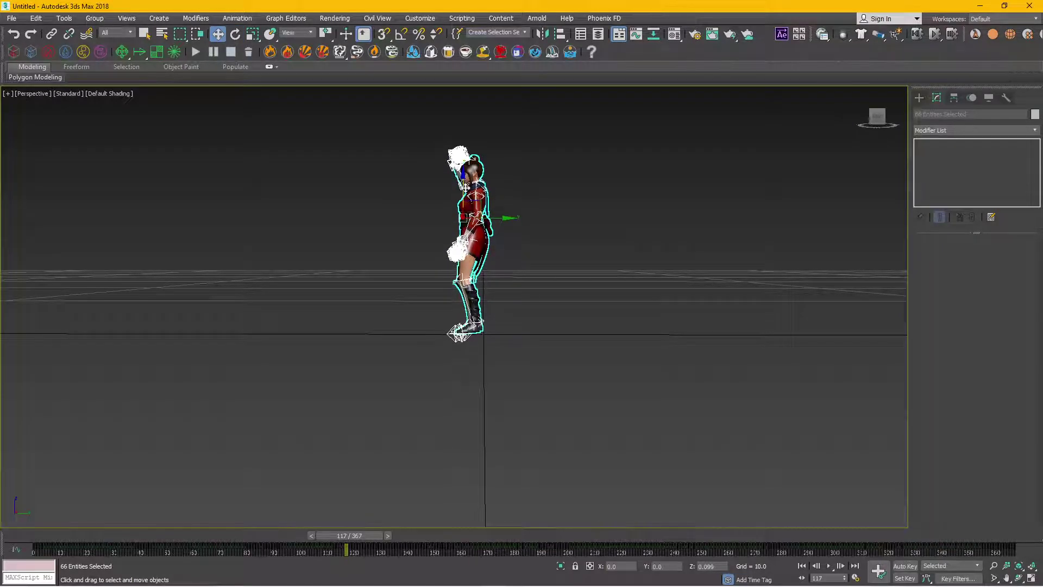
pyautogui.moveTo(520, 400)
pyautogui.mouseDown()
pyautogui.moveTo(523, 318)
pyautogui.moveTo(551, 378)
pyautogui.mouseUp()
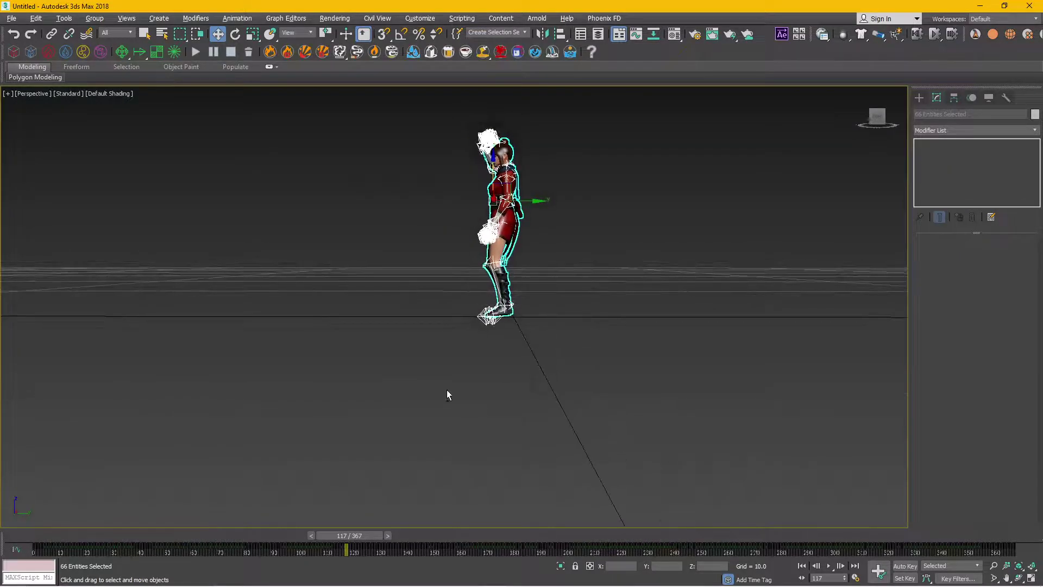
pyautogui.moveTo(458, 394); pyautogui.dragTo(556, 392)
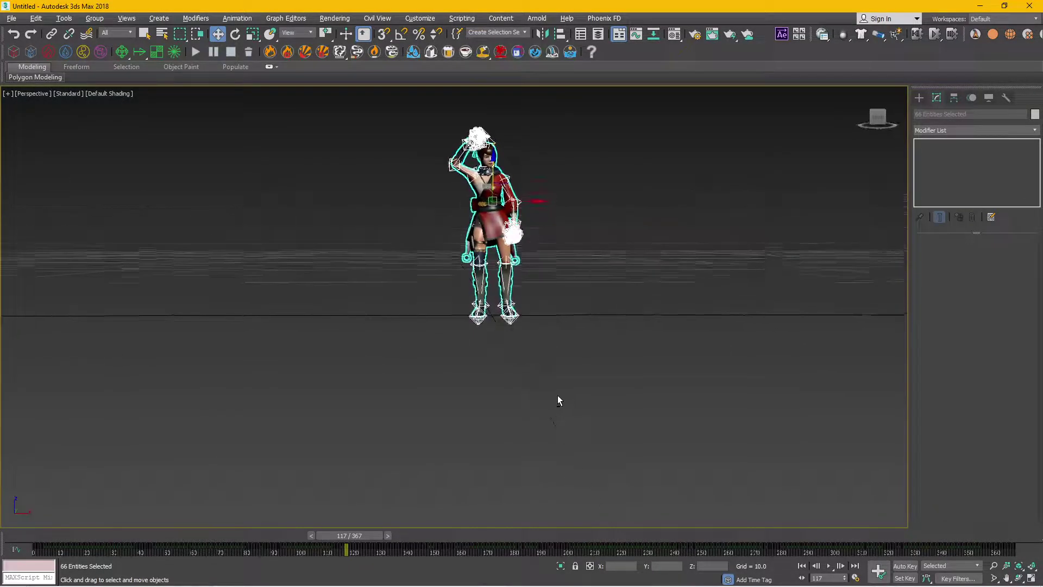
pyautogui.press('e')
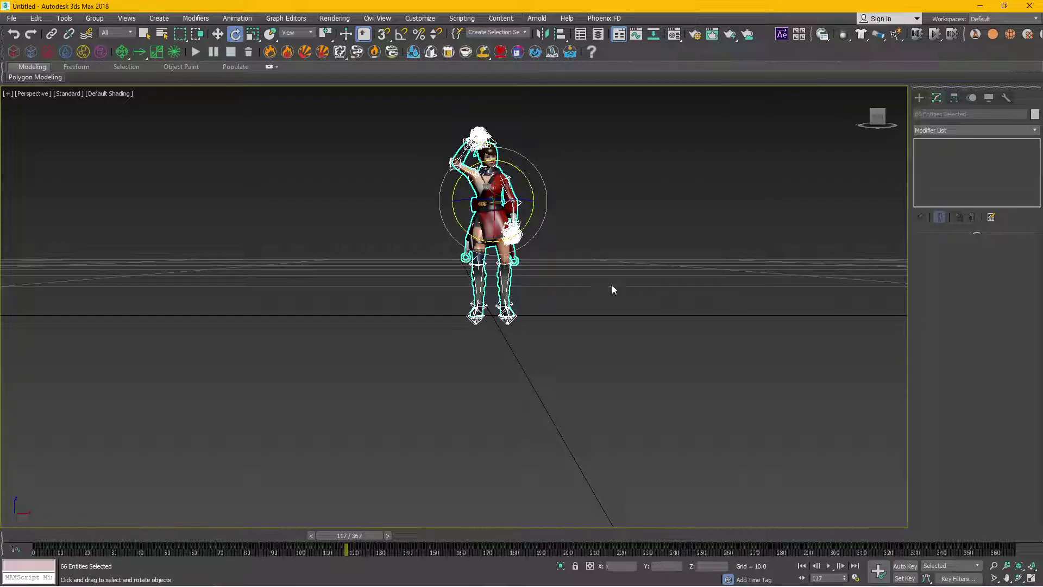
pyautogui.moveTo(612, 286); pyautogui.dragTo(615, 395)
pyautogui.click(569, 422)
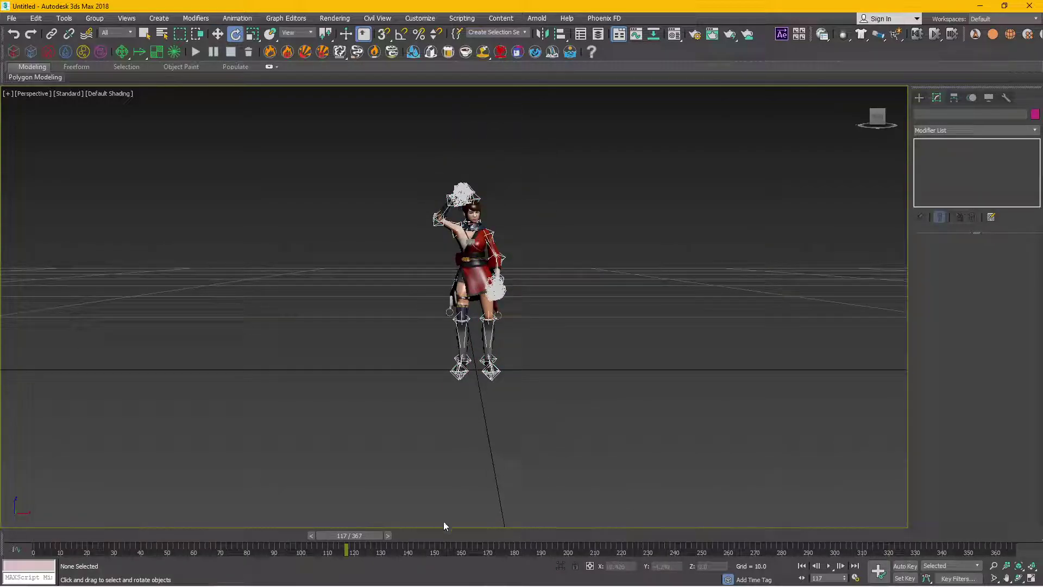
# Step: Play the animation, then tilt the character rig a few degrees to straighten it
pyautogui.click(826, 565)
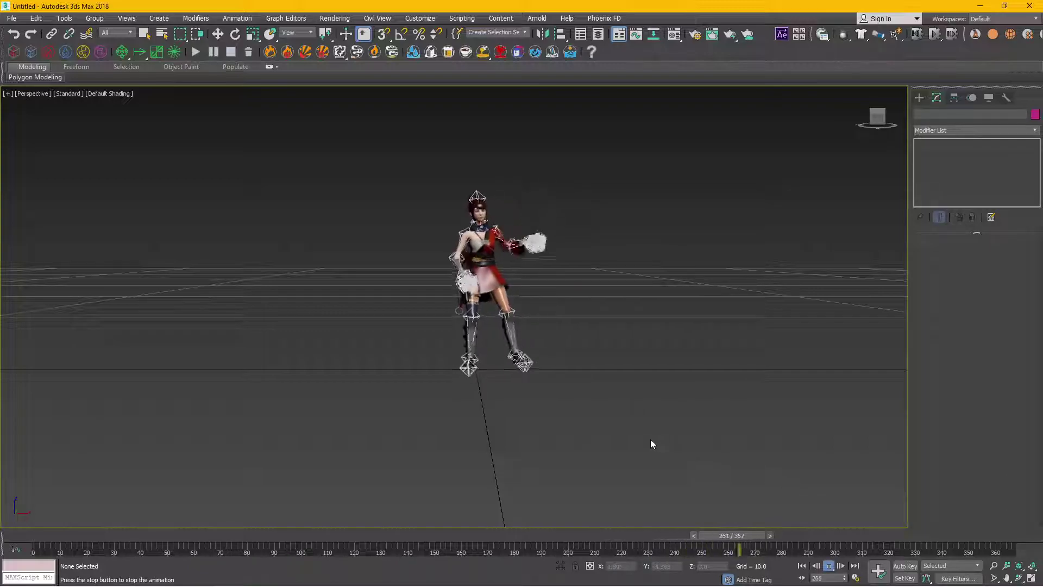
pyautogui.press('g')
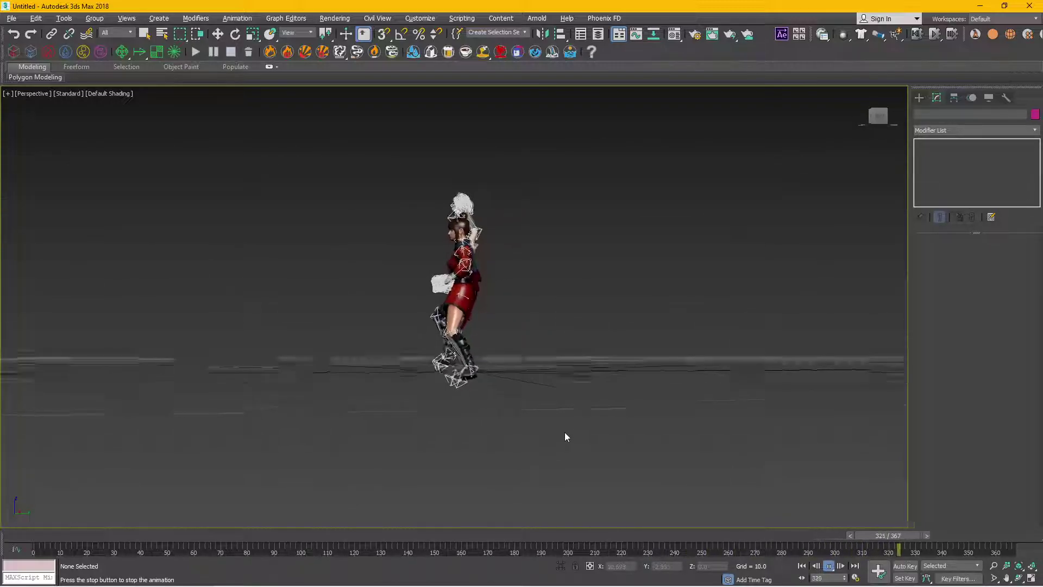
pyautogui.moveTo(661, 452); pyautogui.dragTo(542, 437)
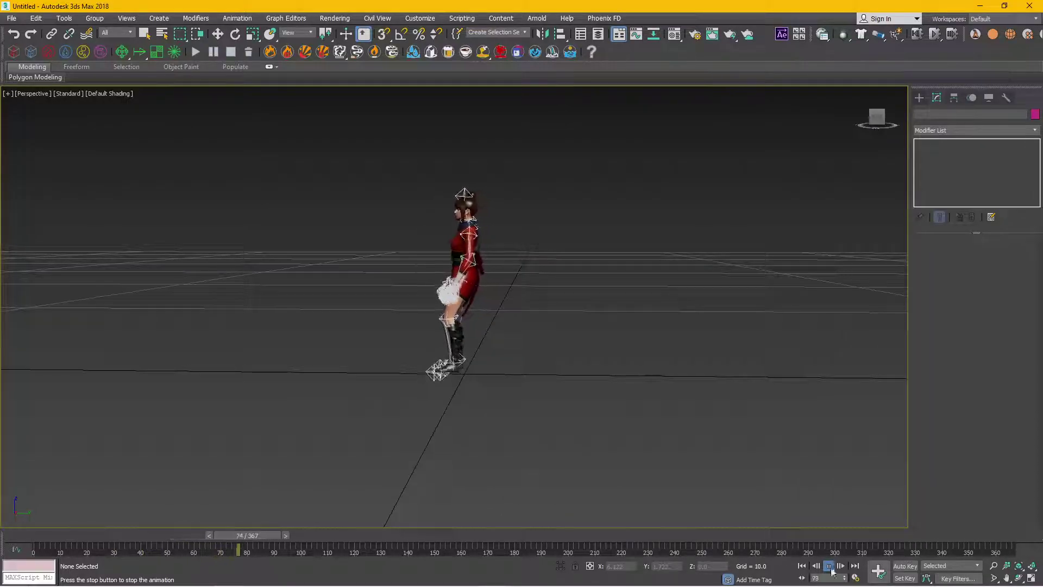
pyautogui.press('e')
pyautogui.moveTo(618, 414); pyautogui.dragTo(654, 386)
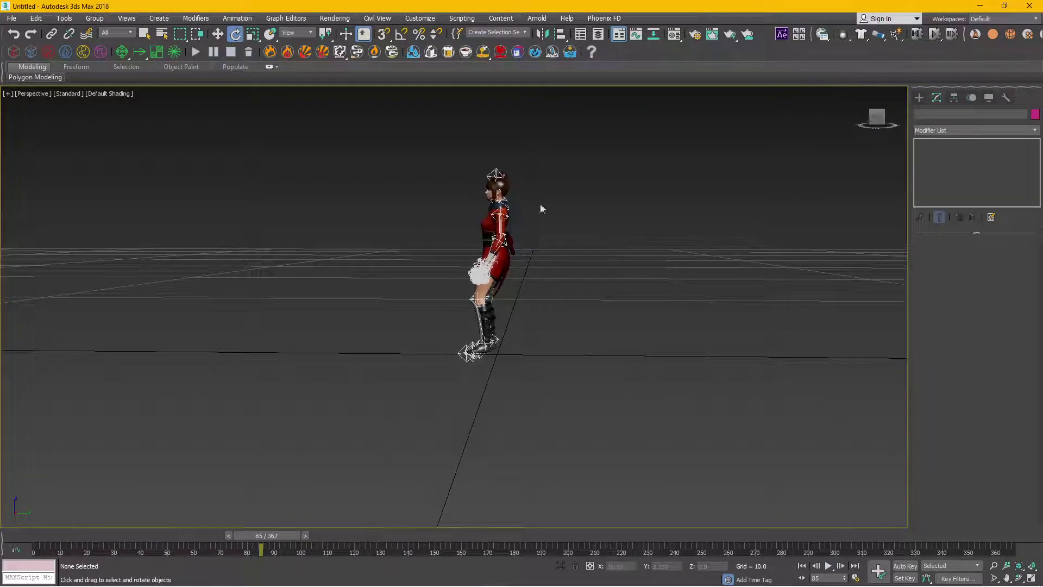
pyautogui.moveTo(605, 455); pyautogui.dragTo(605, 455)
pyautogui.moveTo(531, 262); pyautogui.dragTo(513, 248)
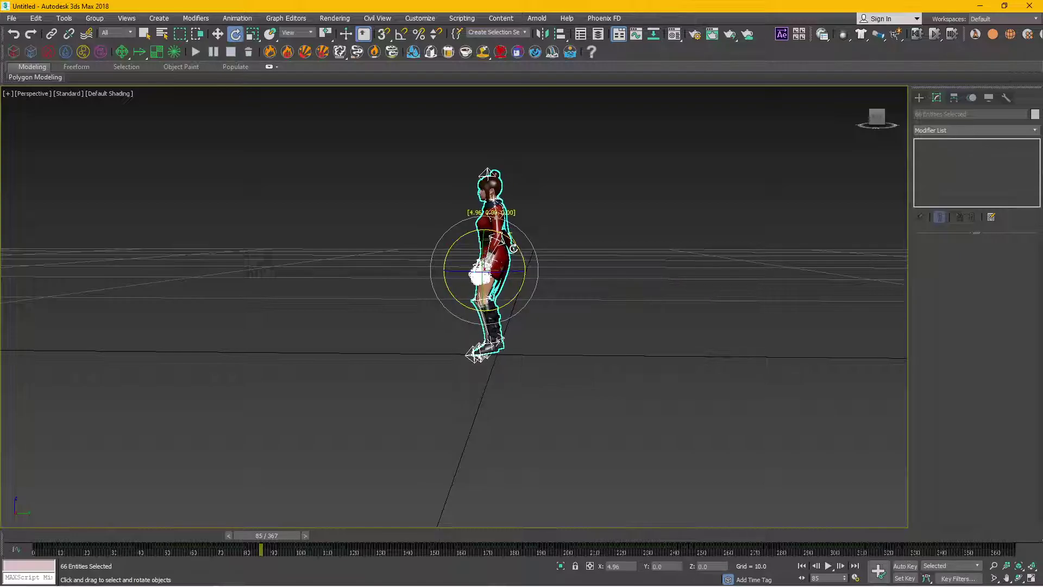
pyautogui.click(550, 394)
pyautogui.moveTo(549, 394); pyautogui.dragTo(578, 375)
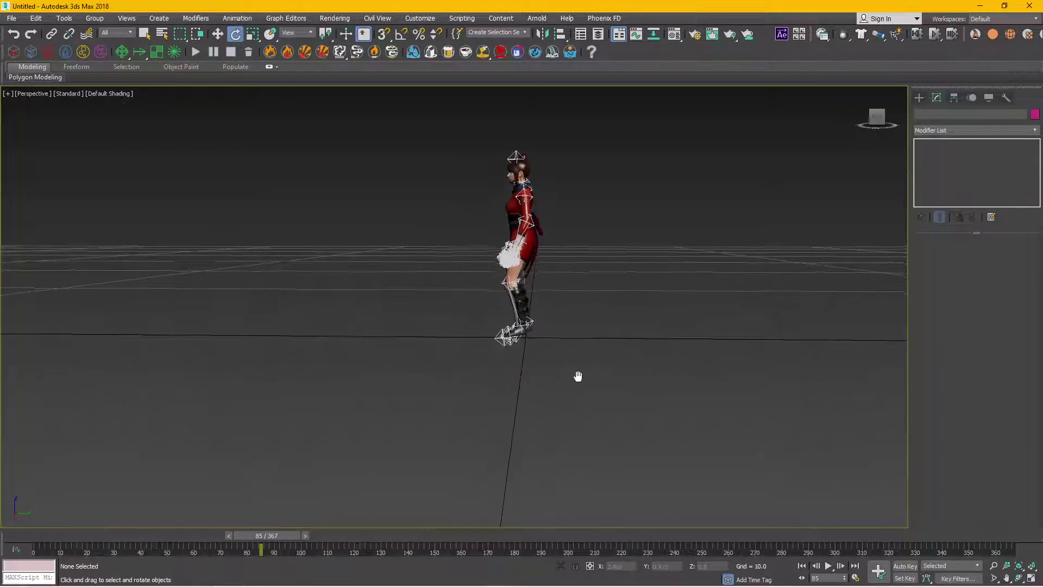
# Step: Scrub to the last frame, 367, and reselect the whole character rig
pyautogui.moveTo(281, 536)
pyautogui.mouseDown()
pyautogui.moveTo(722, 537)
pyautogui.moveTo(1003, 555)
pyautogui.mouseUp()
pyautogui.press('e')
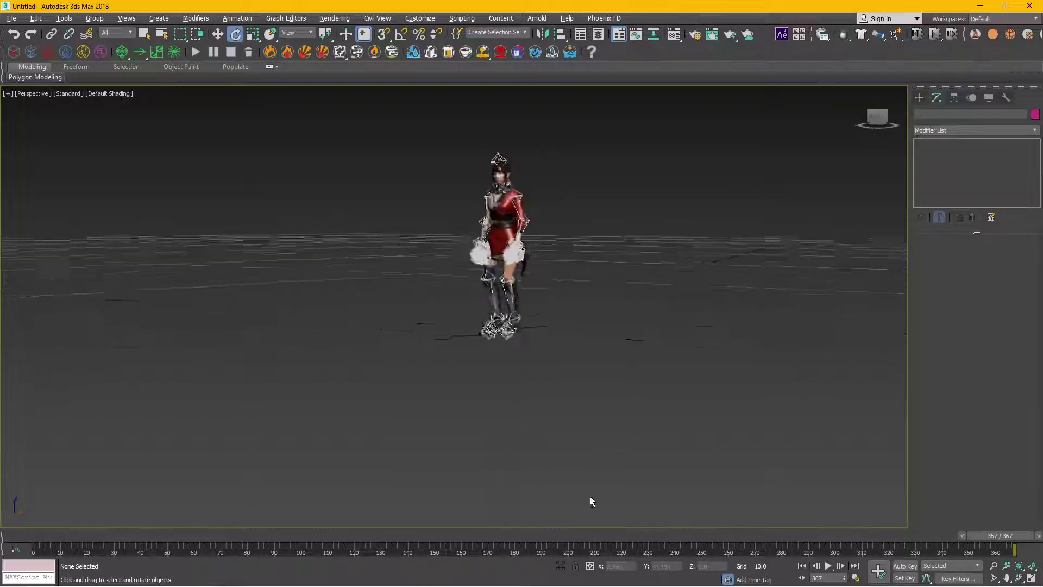
pyautogui.moveTo(626, 489); pyautogui.dragTo(560, 354)
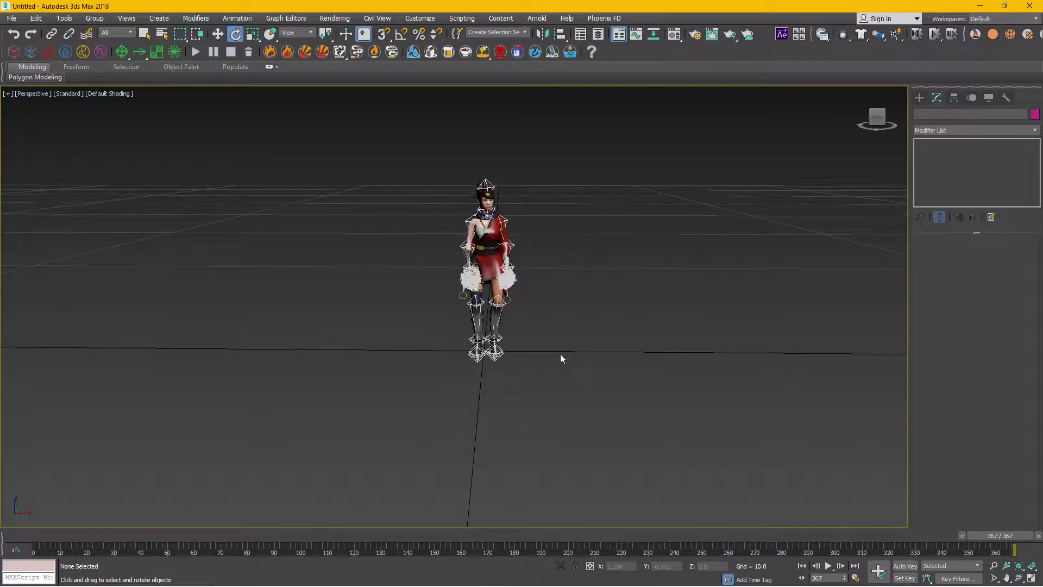
pyautogui.moveTo(394, 169); pyautogui.dragTo(663, 496)
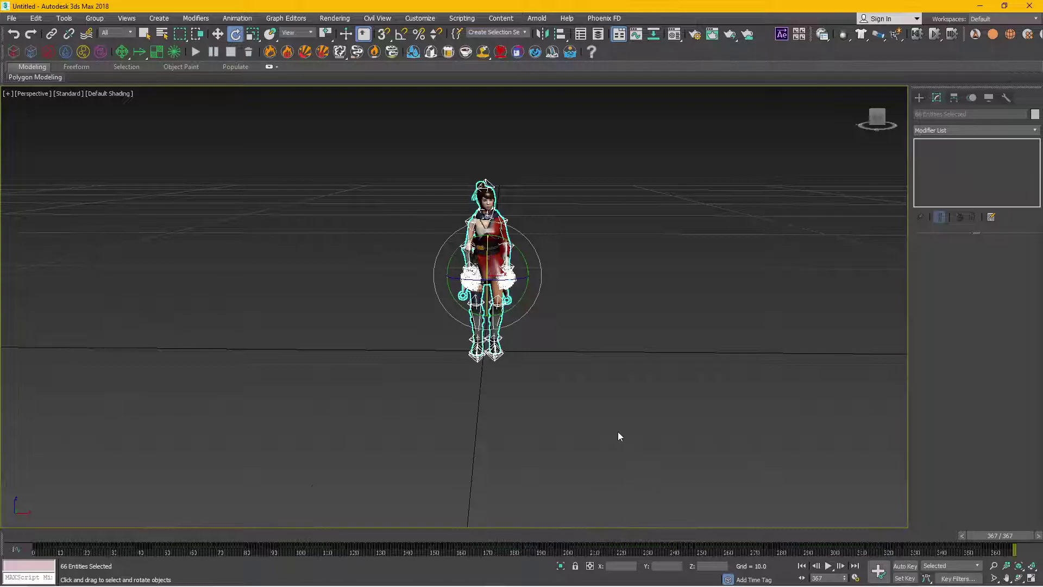
pyautogui.scroll(5, 617, 432)
pyautogui.scroll(-4, 624, 491)
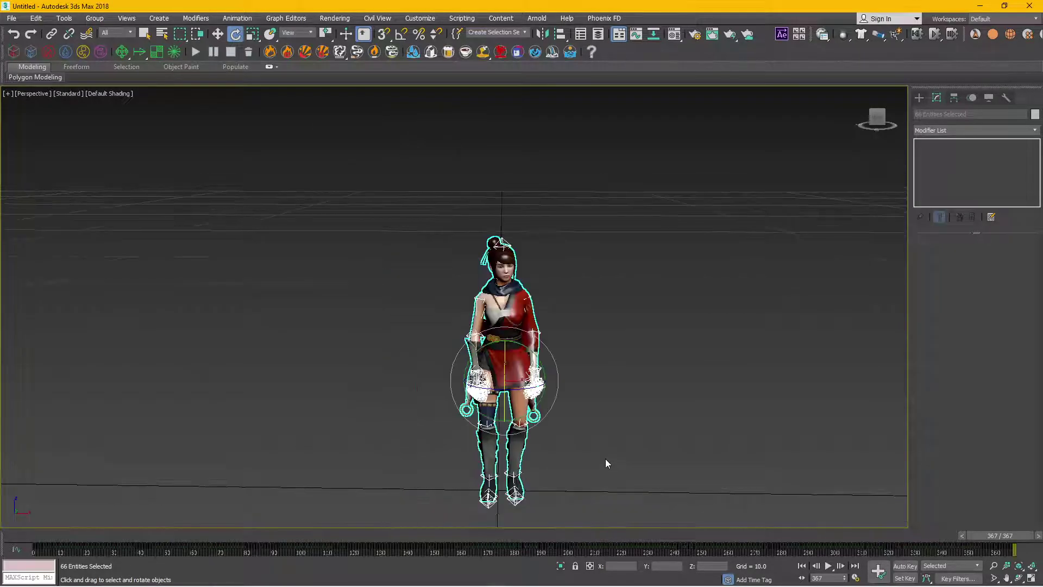
pyautogui.moveTo(608, 403); pyautogui.dragTo(592, 365)
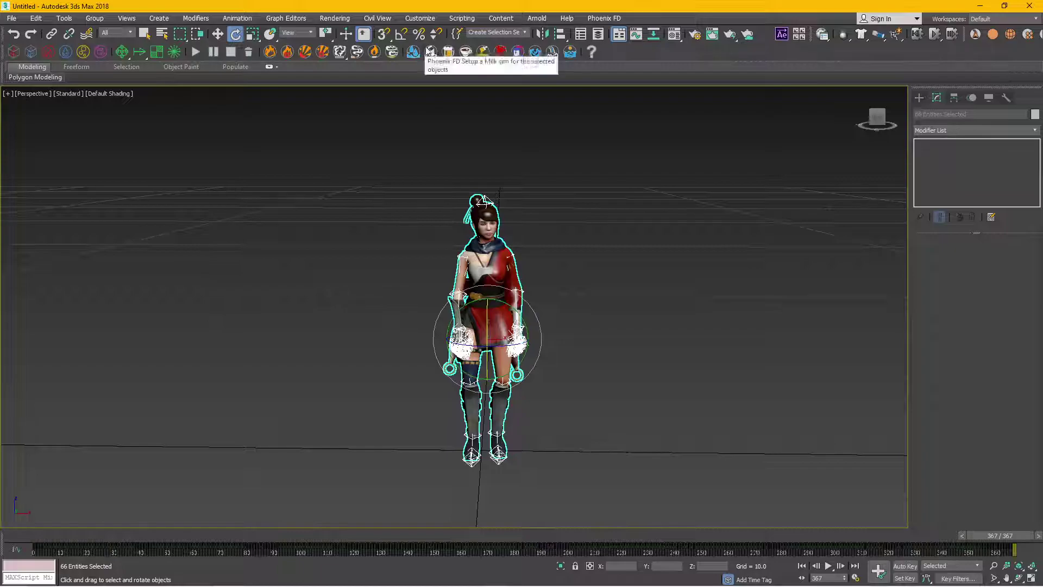
pyautogui.moveTo(354, 572)
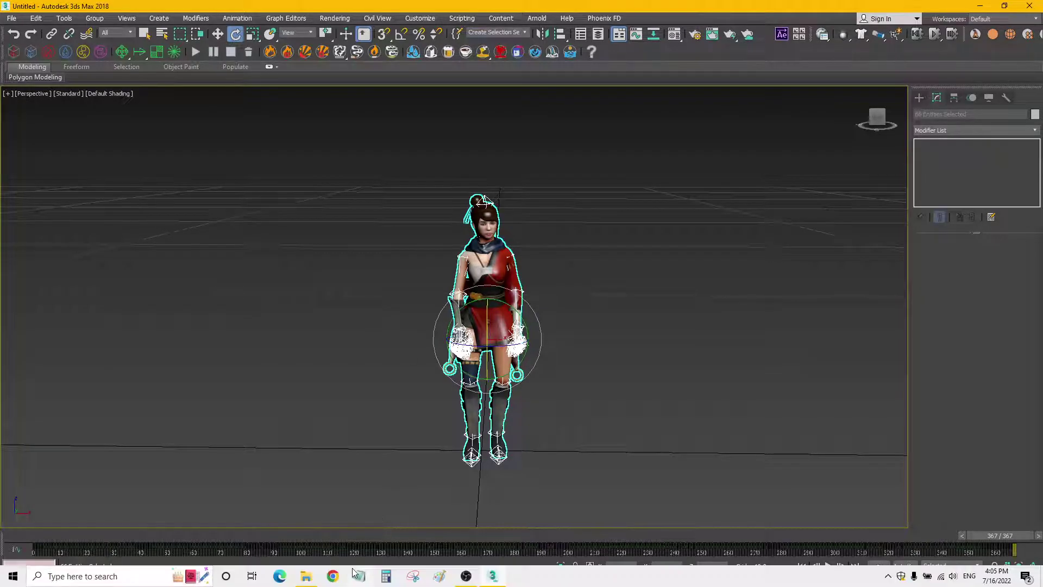
pyautogui.click(306, 578)
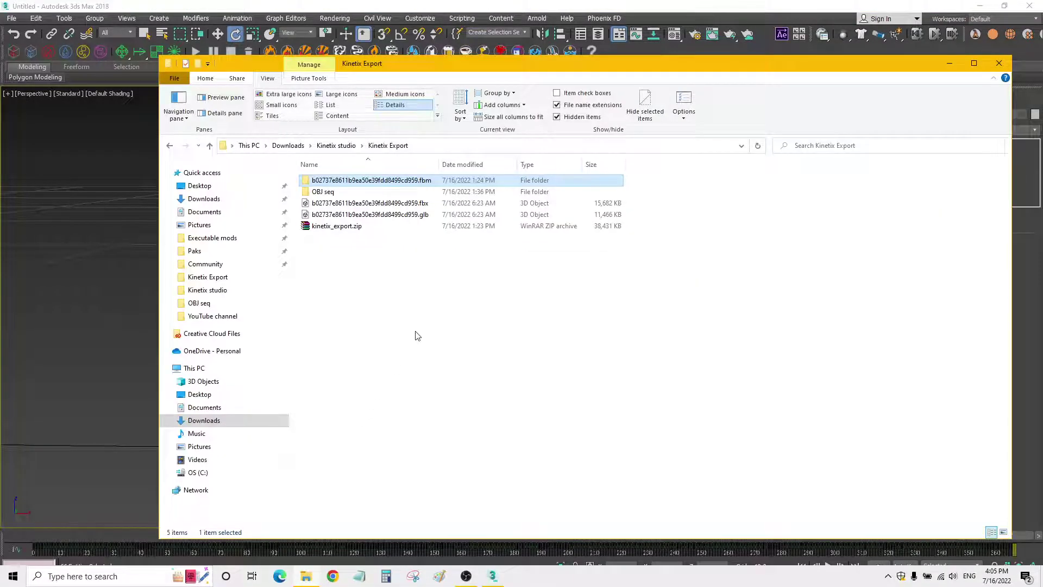
pyautogui.click(339, 144)
pyautogui.click(377, 408)
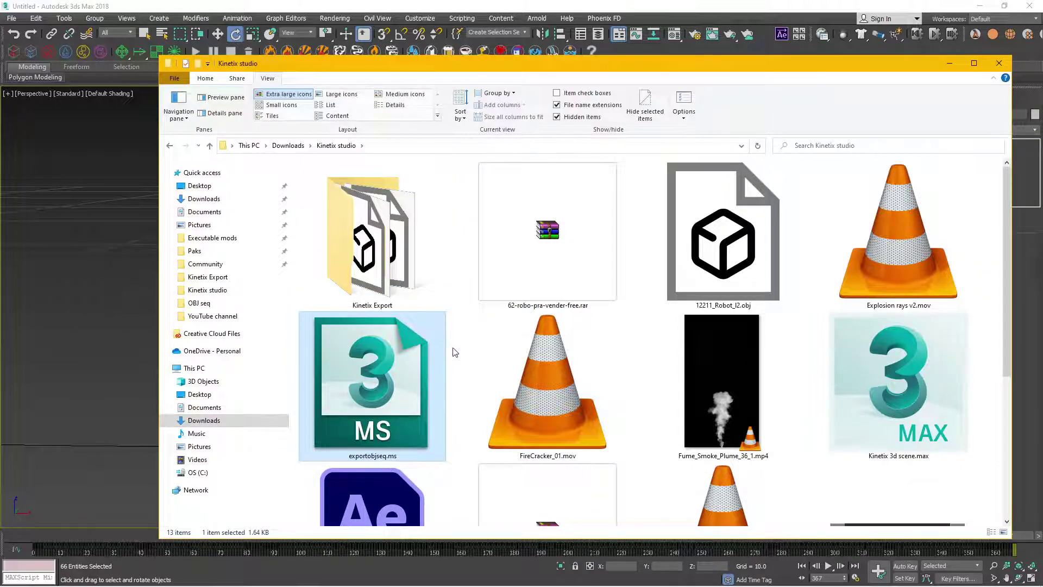
pyautogui.click(460, 43)
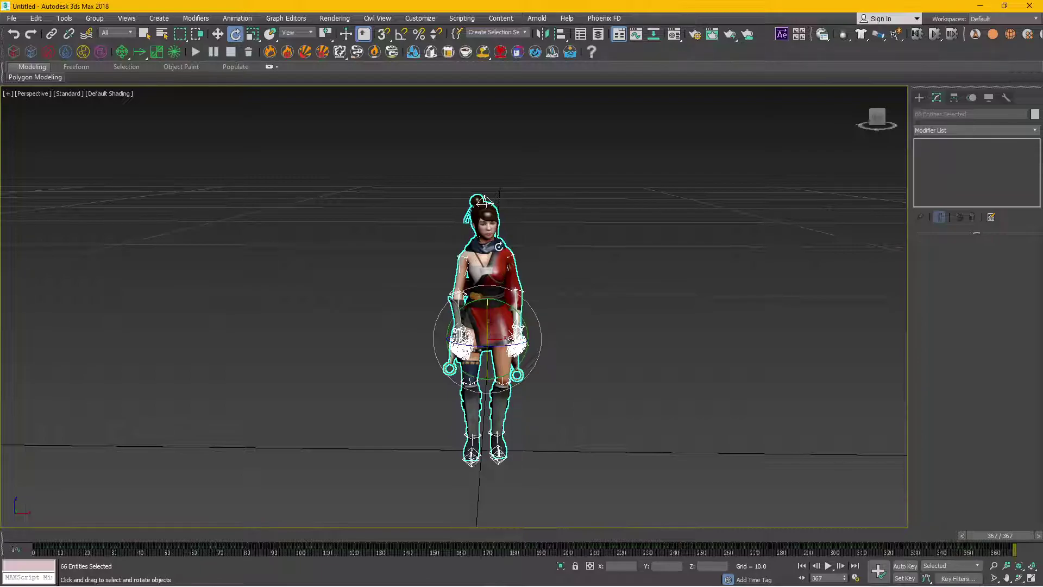
# Step: Run exportobjseq.ms from Downloads > Kinetix studio and move the Obj Sequence Export dialog aside
pyautogui.click(462, 18)
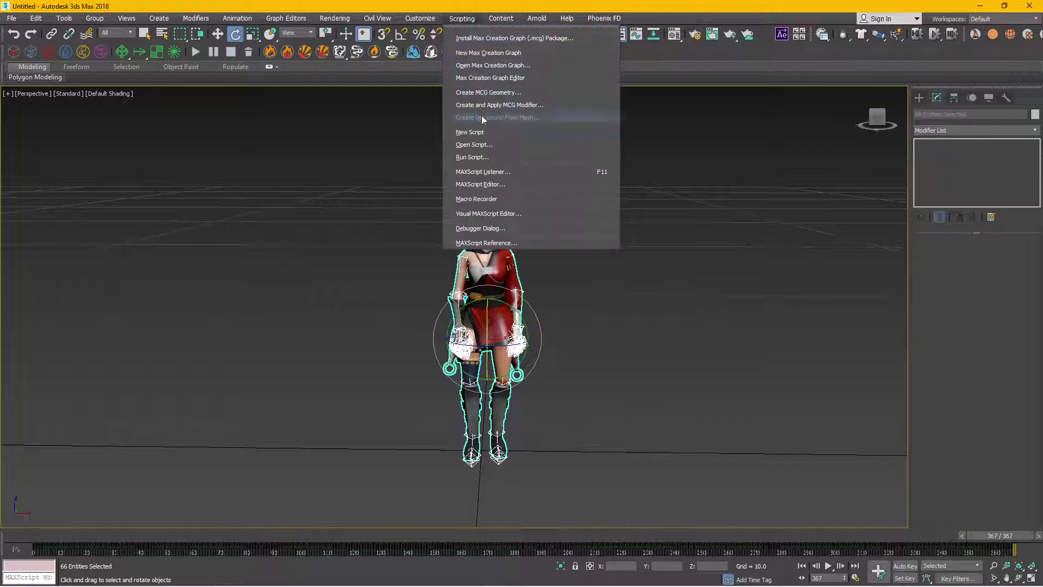
pyautogui.click(471, 157)
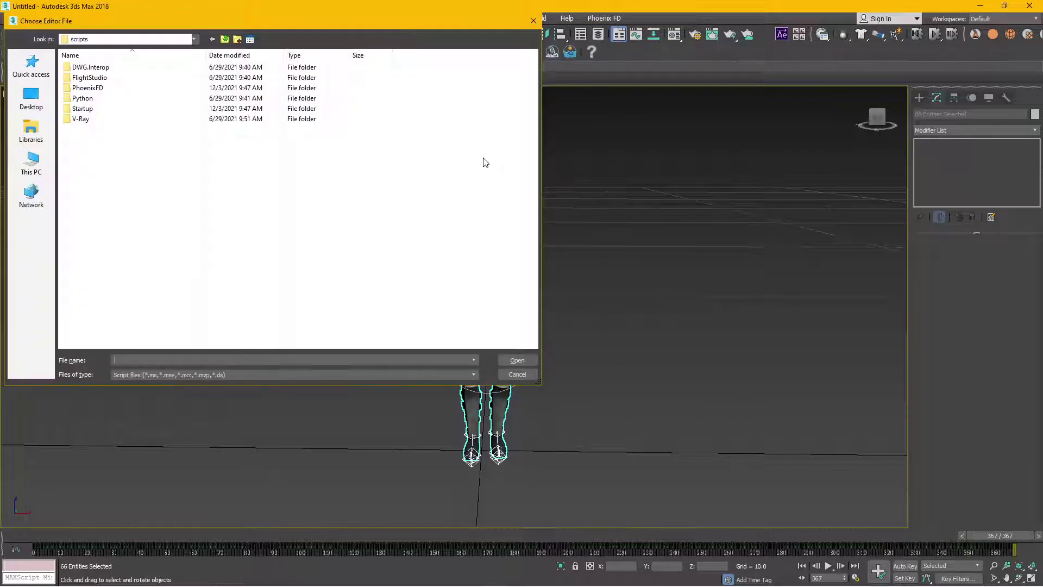
pyautogui.click(31, 163)
pyautogui.doubleClick(129, 111)
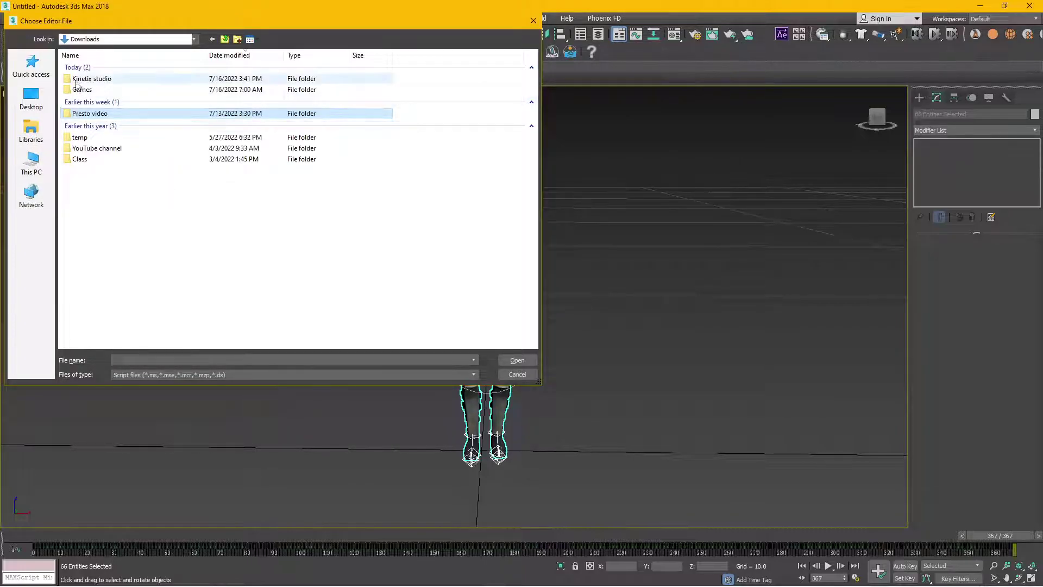
pyautogui.doubleClick(114, 78)
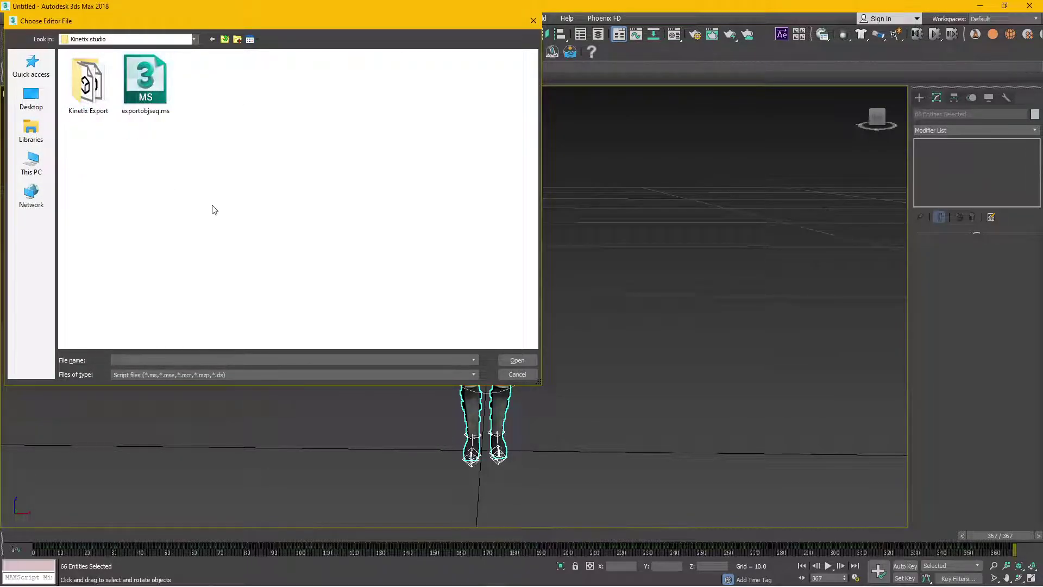
pyautogui.doubleClick(153, 78)
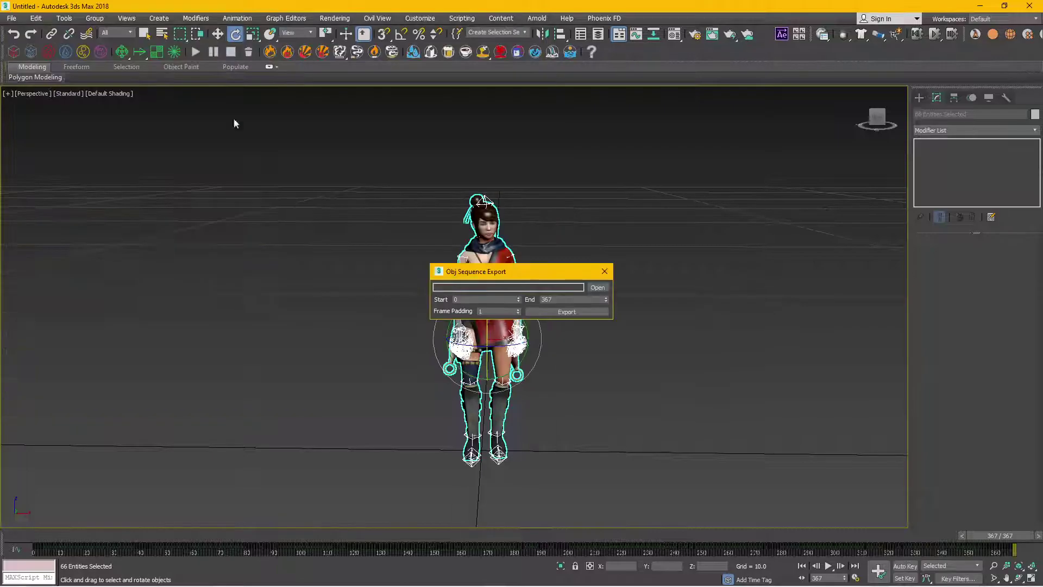
pyautogui.moveTo(519, 271); pyautogui.dragTo(679, 152)
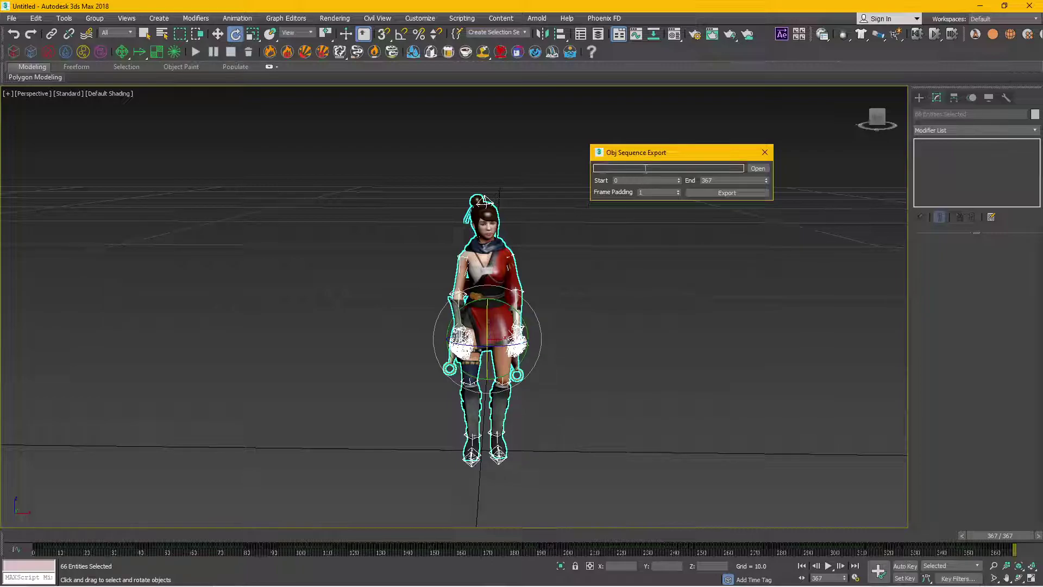
pyautogui.moveTo(654, 155); pyautogui.dragTo(651, 180)
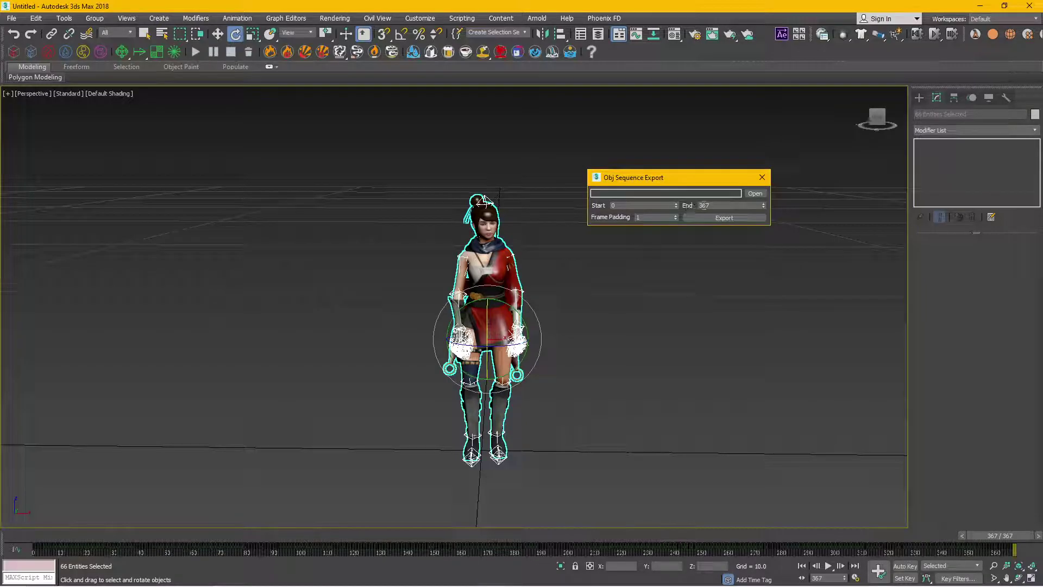
# Step: Browse the save-path picker to Kinetix Export > OBJ seq, then cancel without setting a path
pyautogui.click(754, 194)
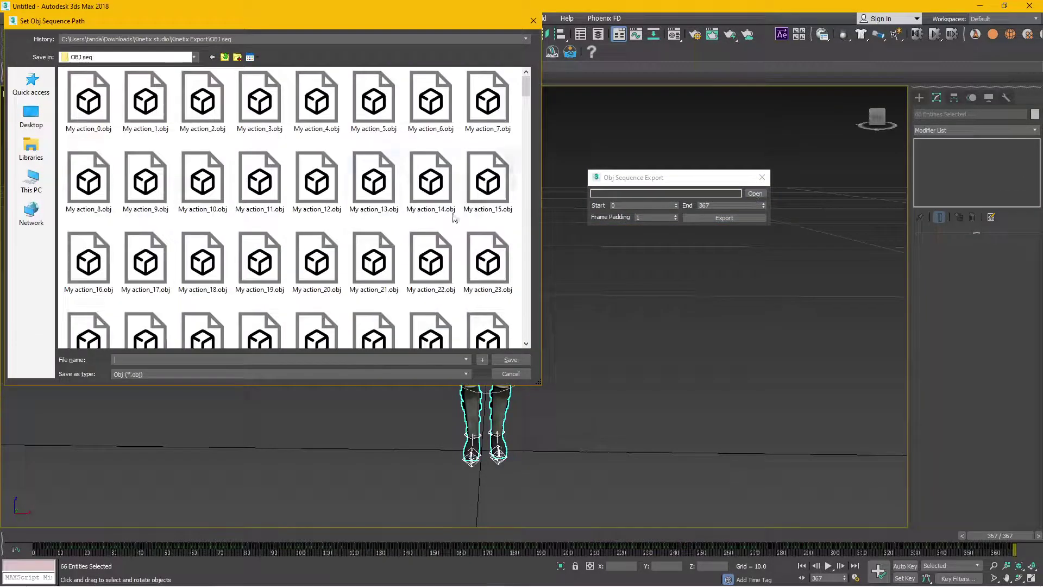
pyautogui.click(225, 58)
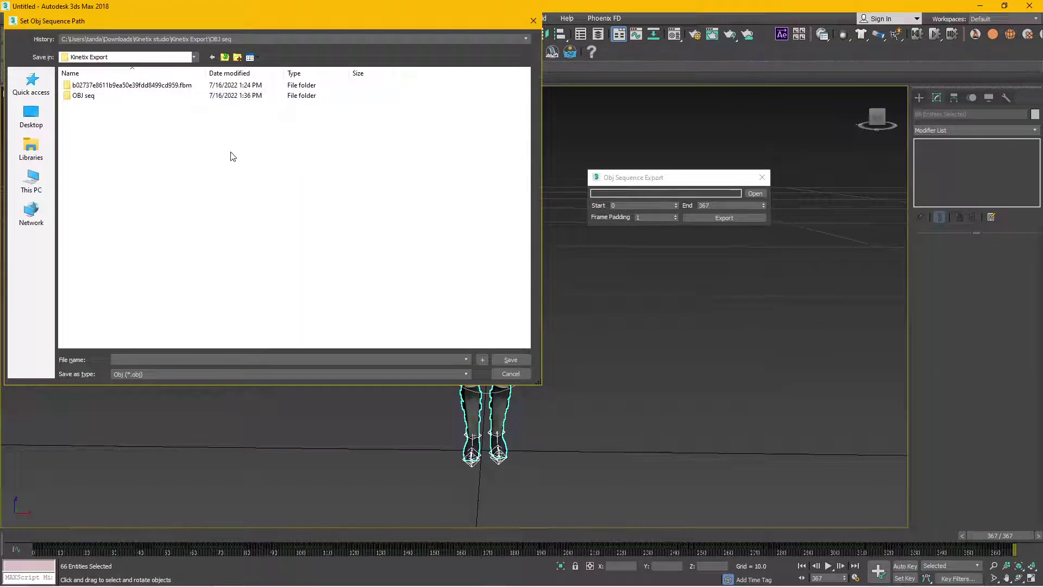
pyautogui.doubleClick(82, 96)
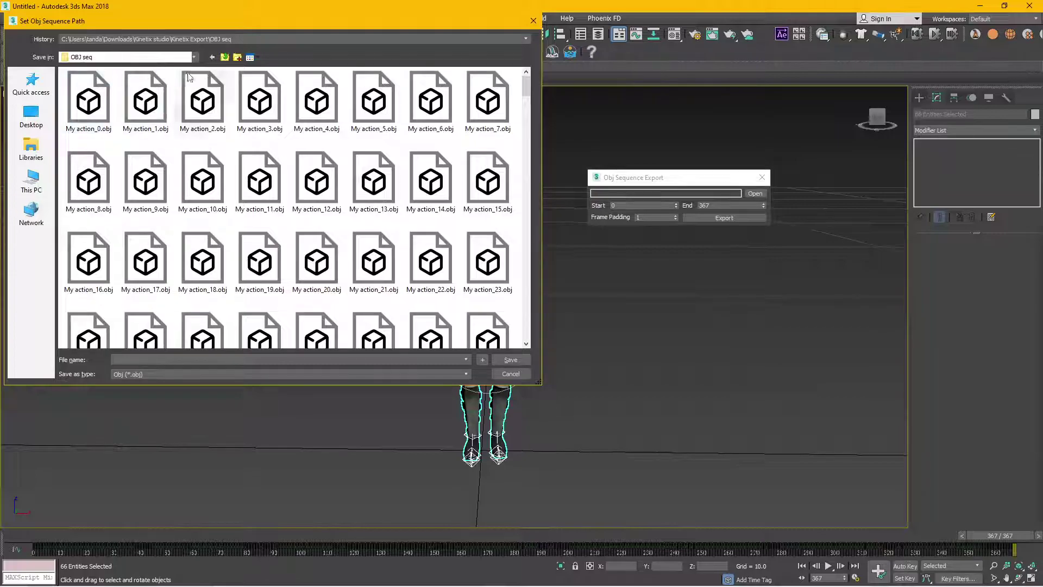
pyautogui.click(510, 374)
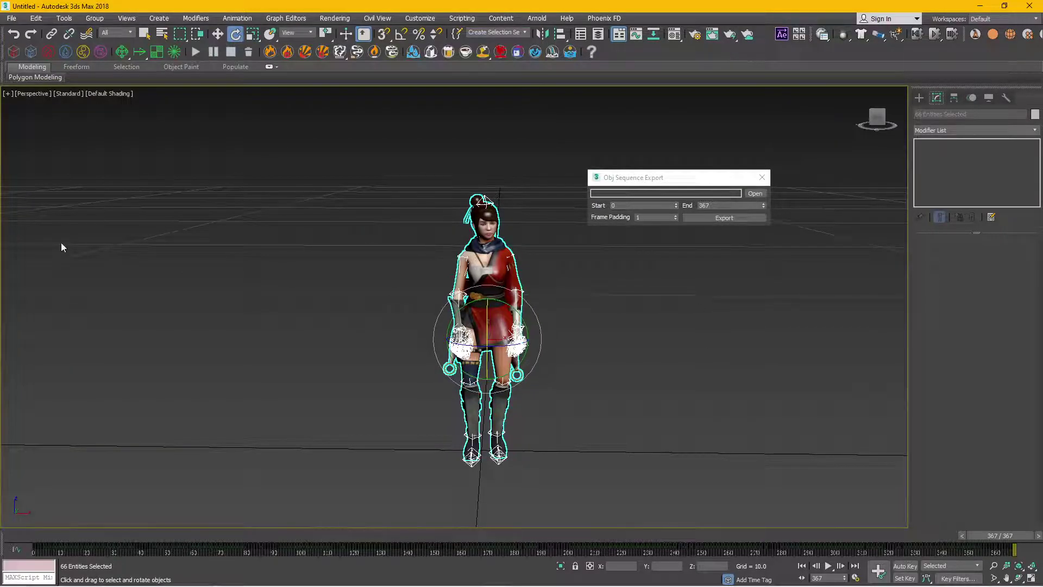
# Step: Open Kinetix Export > OBJ seq in File Explorer and scroll through the exported My action files
pyautogui.moveTo(352, 569)
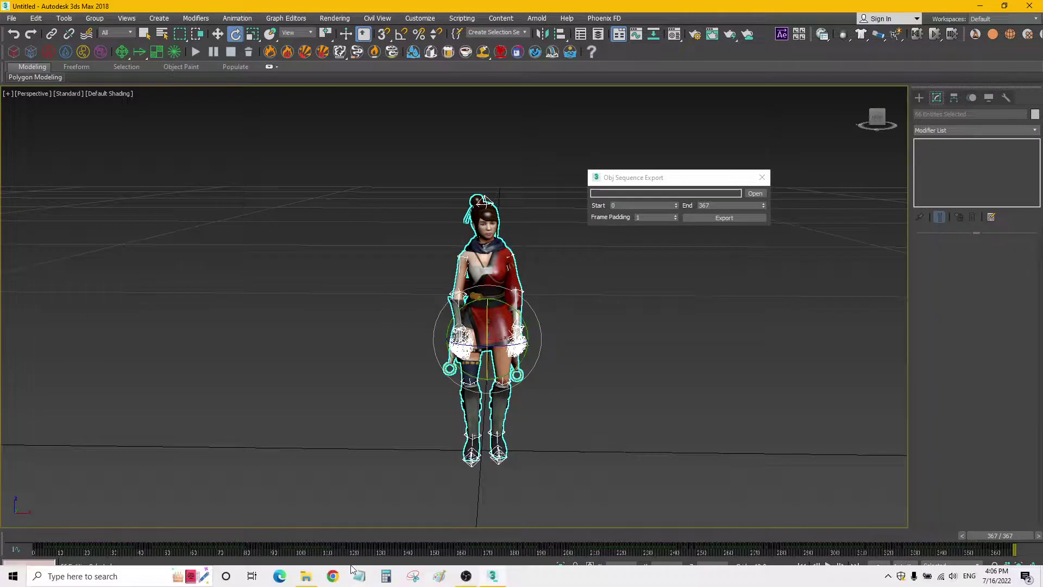
pyautogui.click(306, 576)
pyautogui.doubleClick(386, 241)
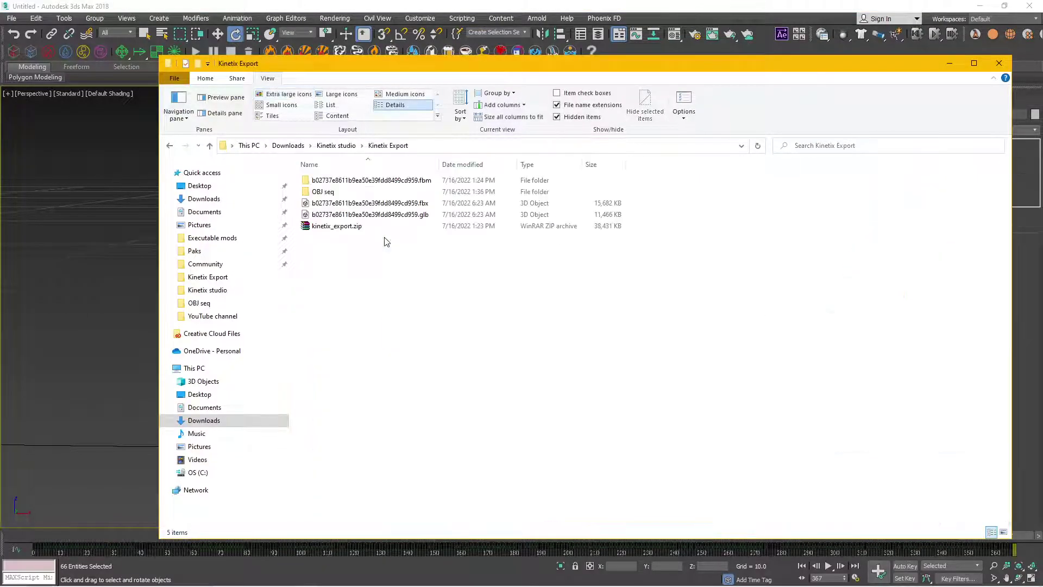
pyautogui.doubleClick(323, 191)
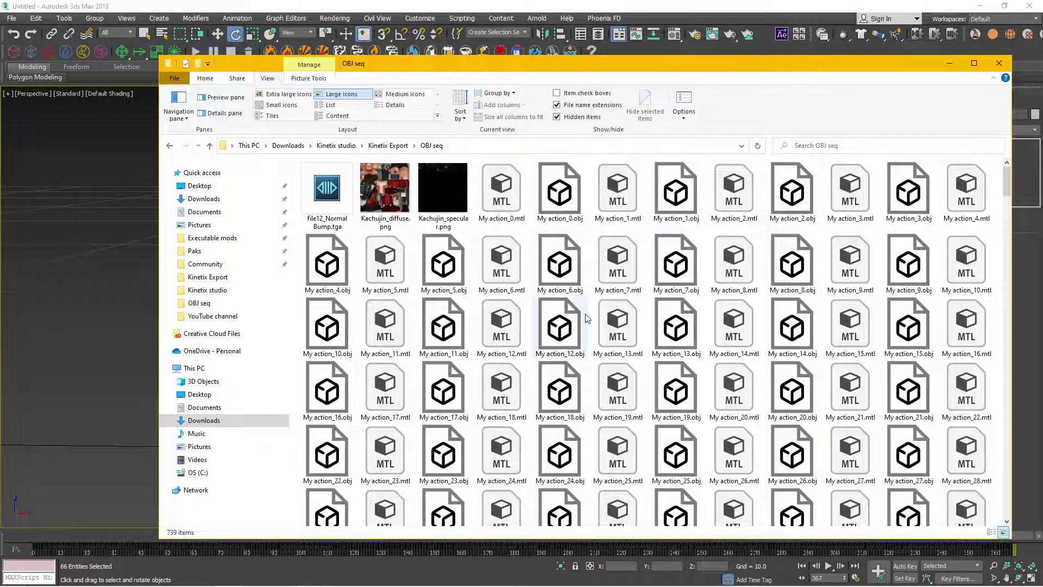
pyautogui.scroll(-5, 588, 318)
pyautogui.scroll(-5, 596, 327)
pyautogui.scroll(-5, 596, 329)
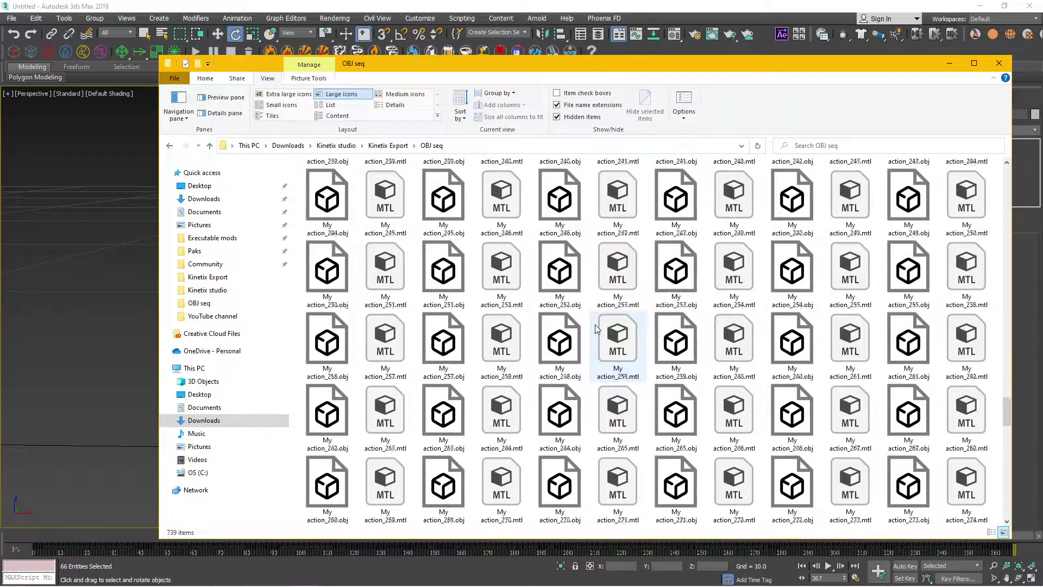
pyautogui.scroll(20, 617, 336)
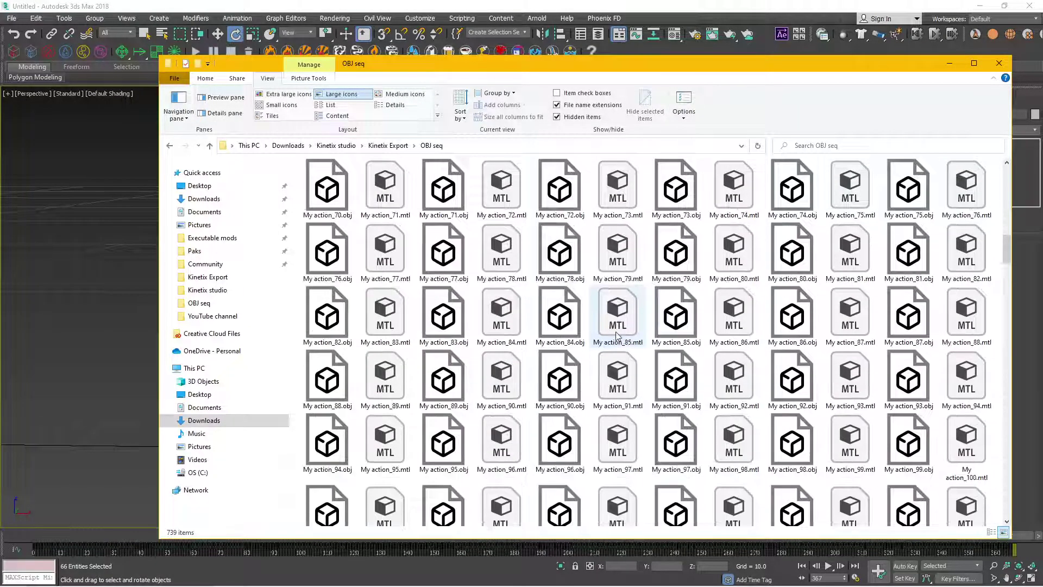
pyautogui.click(388, 145)
# Step: Set the OBJ sequence output to file name Test in a new Kinetix Export > Test folder, and export
pyautogui.click(440, 6)
pyautogui.click(756, 193)
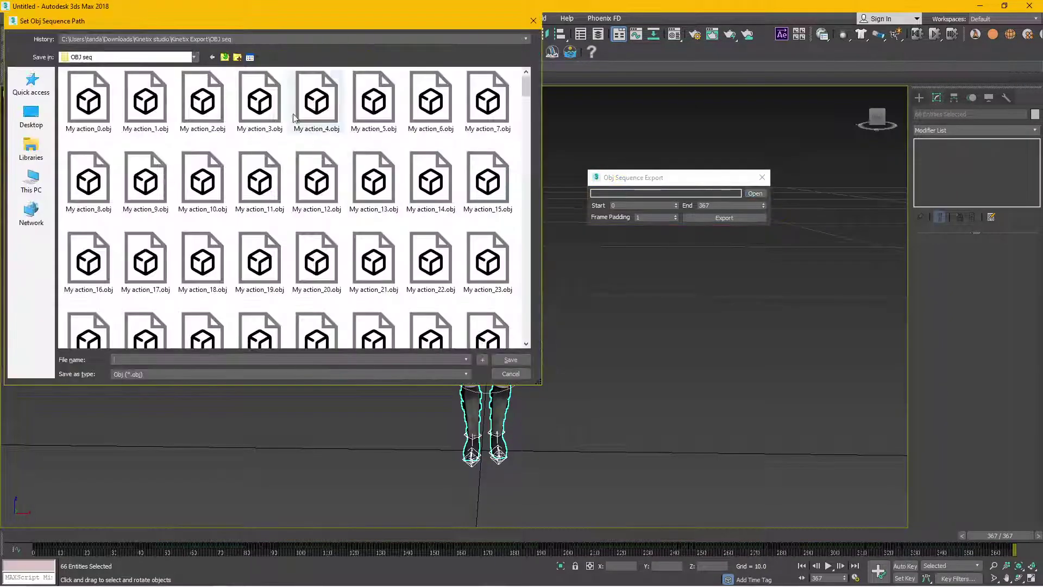
pyautogui.click(228, 57)
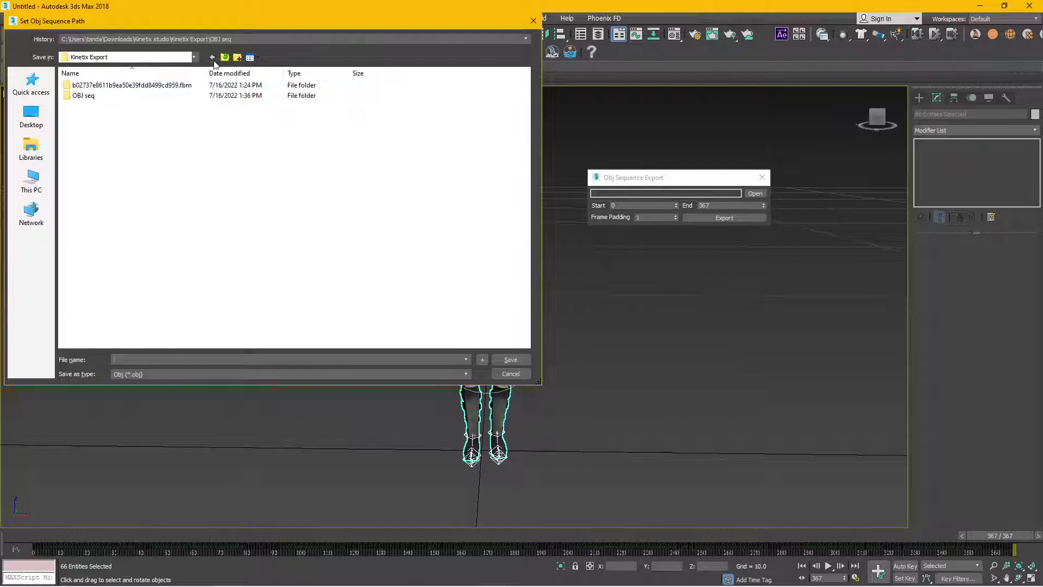
pyautogui.hotkey('ctrl', 'shift', 'n')
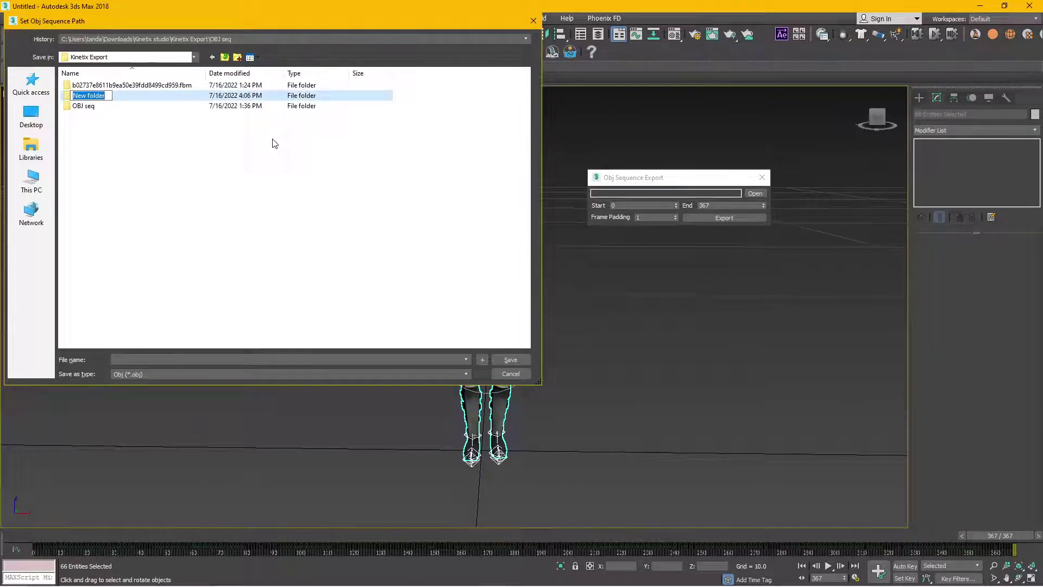
pyautogui.press('Return')
pyautogui.press('Return')
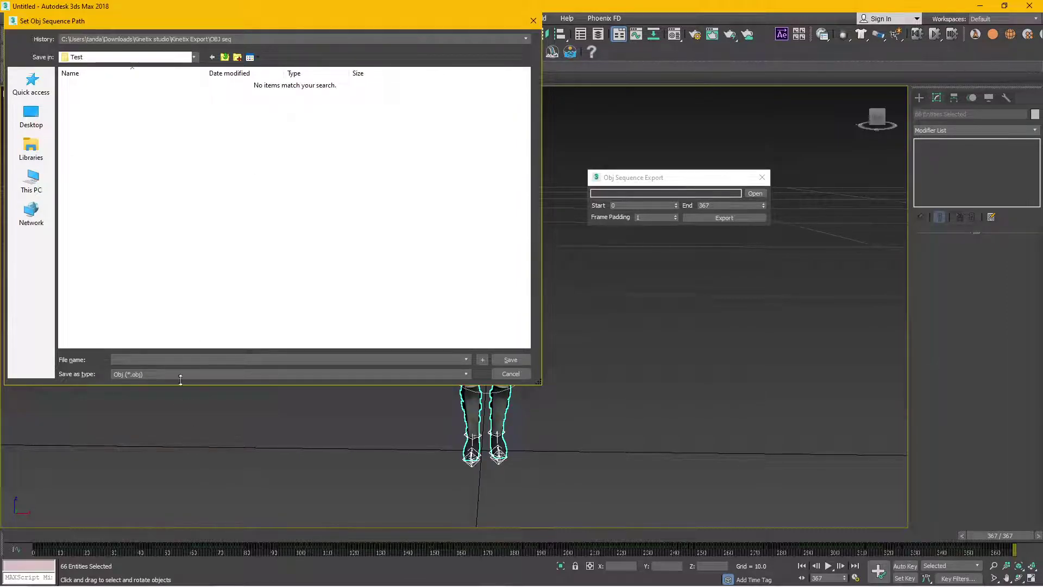
pyautogui.write('Test_')
pyautogui.click(511, 360)
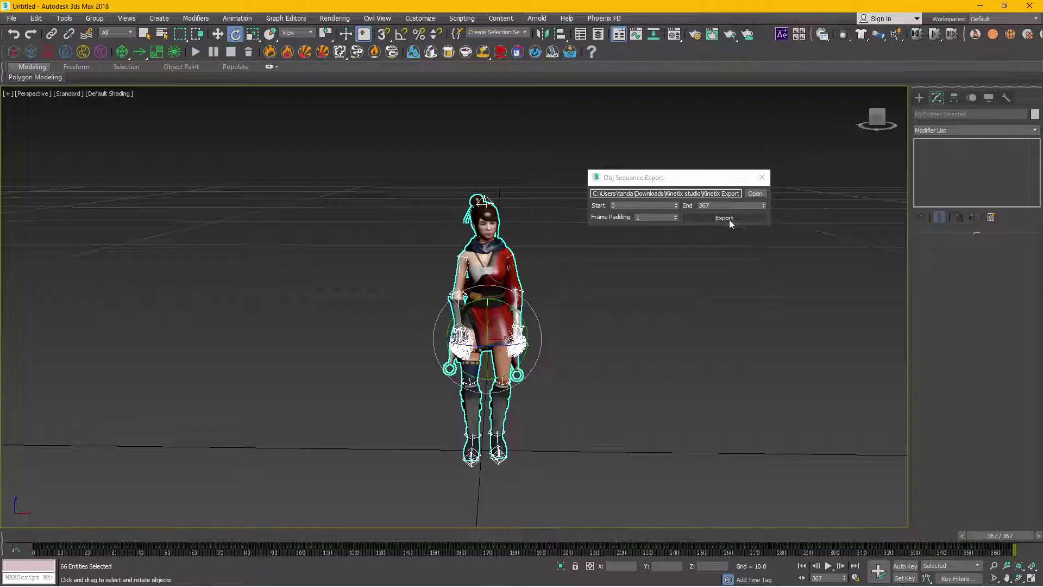
pyautogui.click(729, 219)
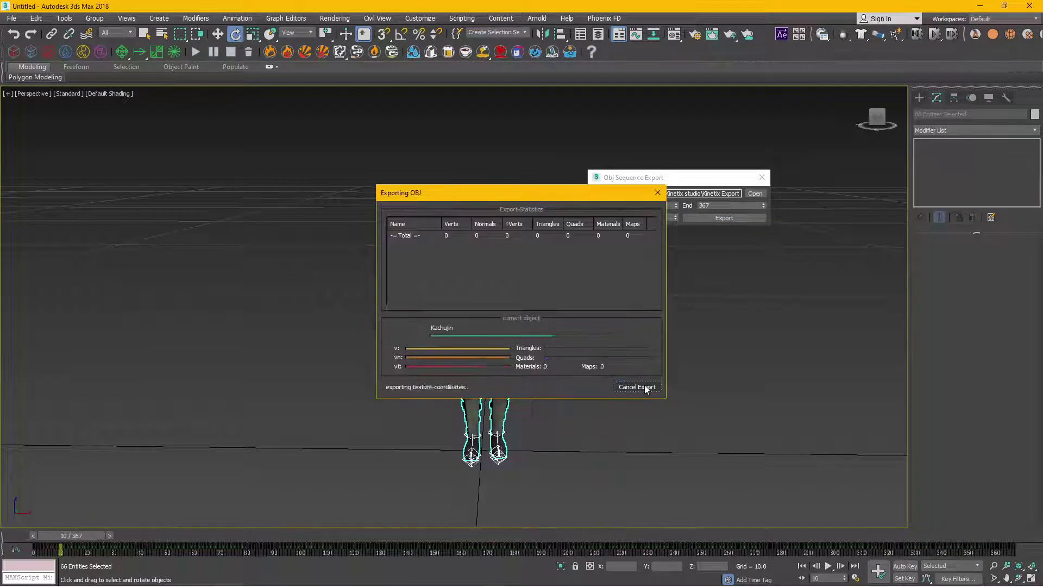
# Step: Check the Test folder's exported Test_ OBJ and MTL files, then bring up Task Manager
pyautogui.click(305, 577)
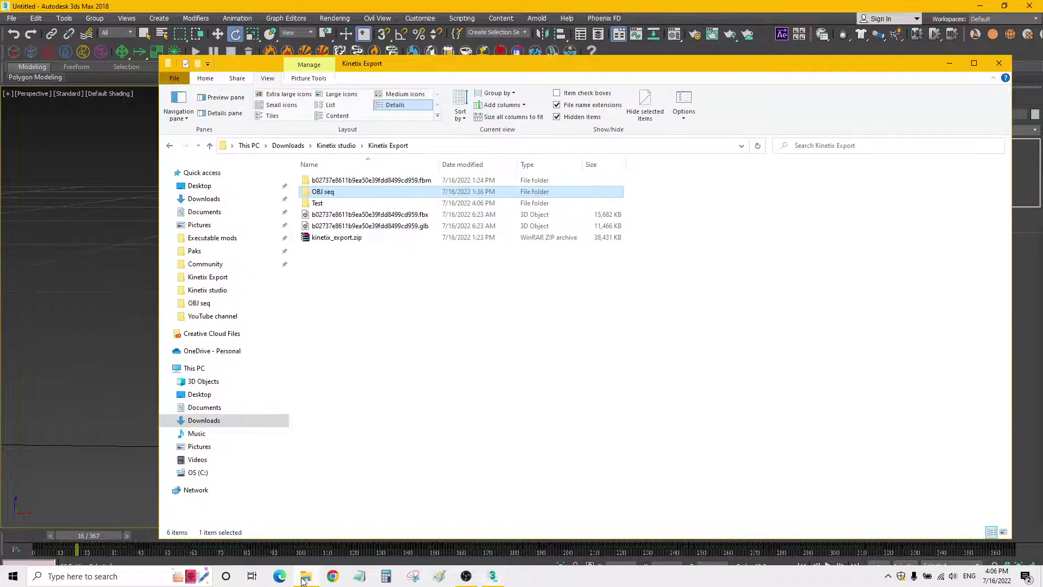
pyautogui.doubleClick(319, 203)
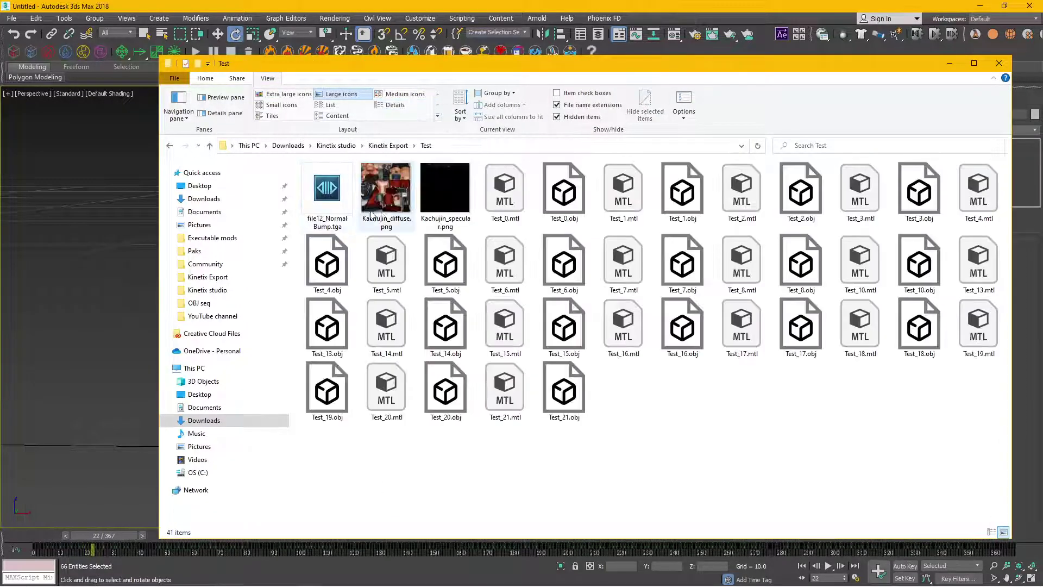
pyautogui.click(388, 145)
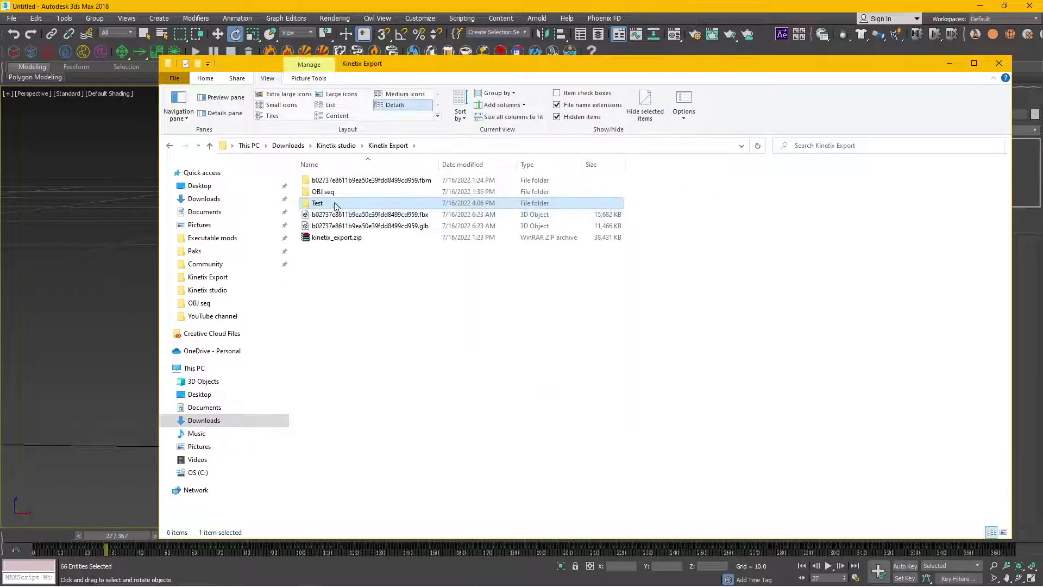
pyautogui.doubleClick(335, 204)
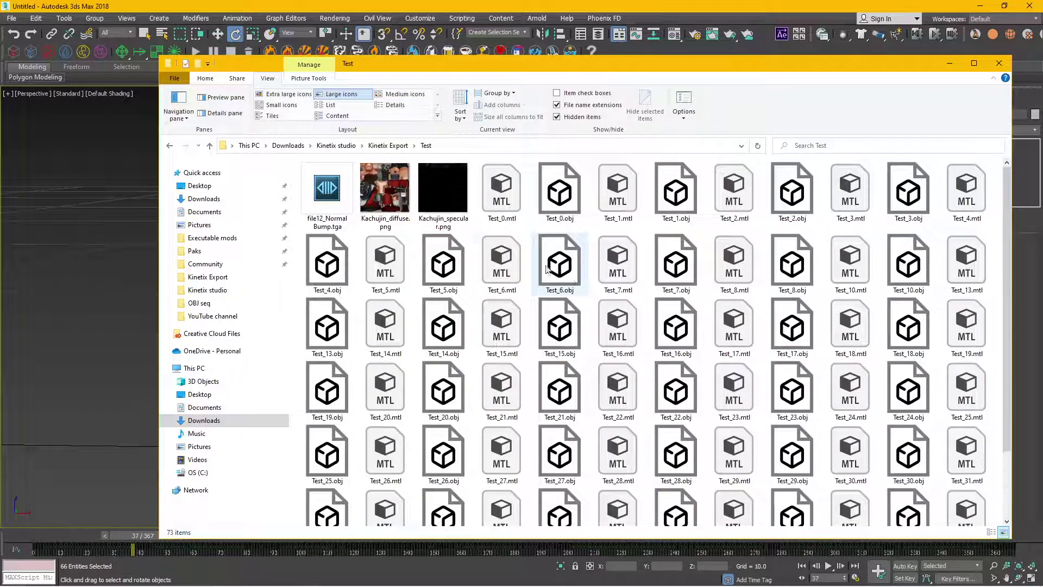
pyautogui.click(385, 190)
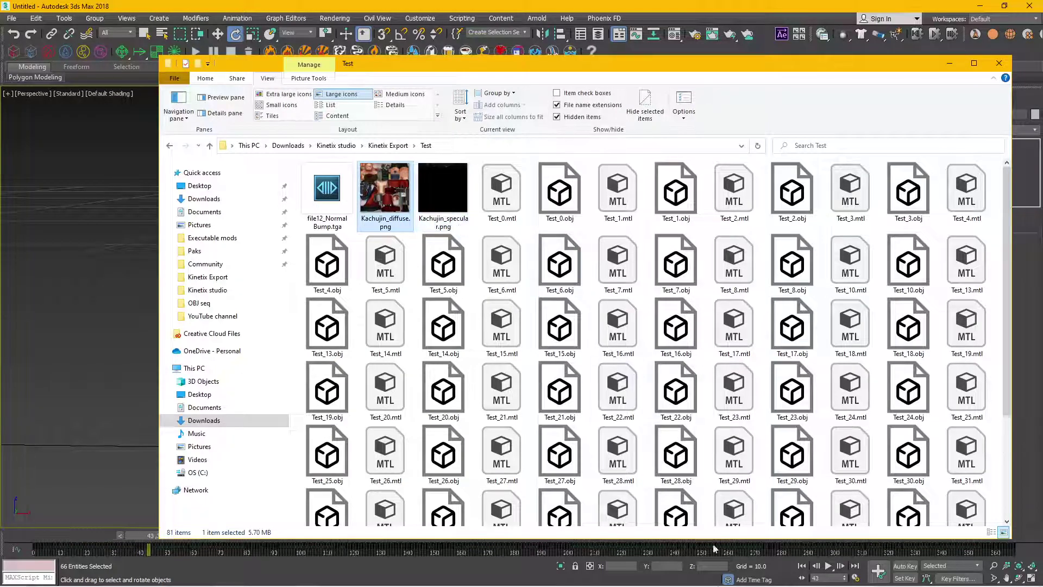
pyautogui.rightClick(615, 576)
pyautogui.click(646, 529)
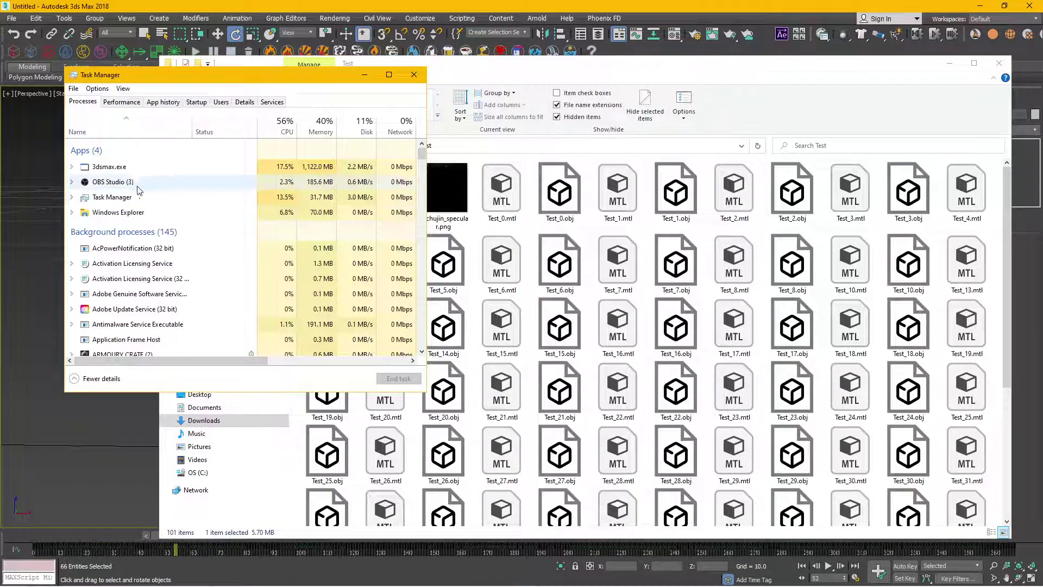
# Step: End the 3dsmax.exe task in Task Manager and close Task Manager
pyautogui.click(133, 166)
pyautogui.click(399, 378)
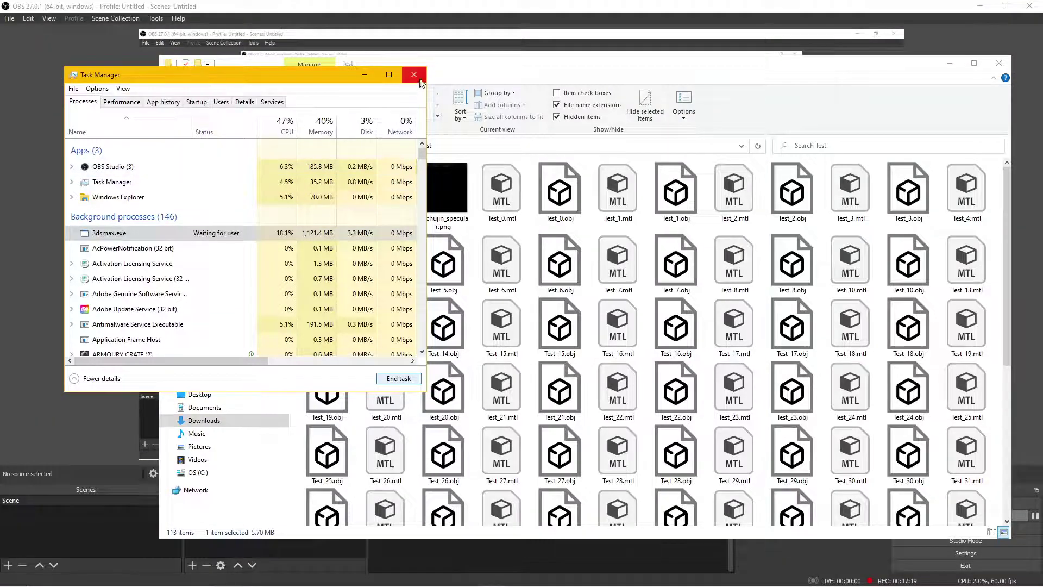
pyautogui.click(414, 74)
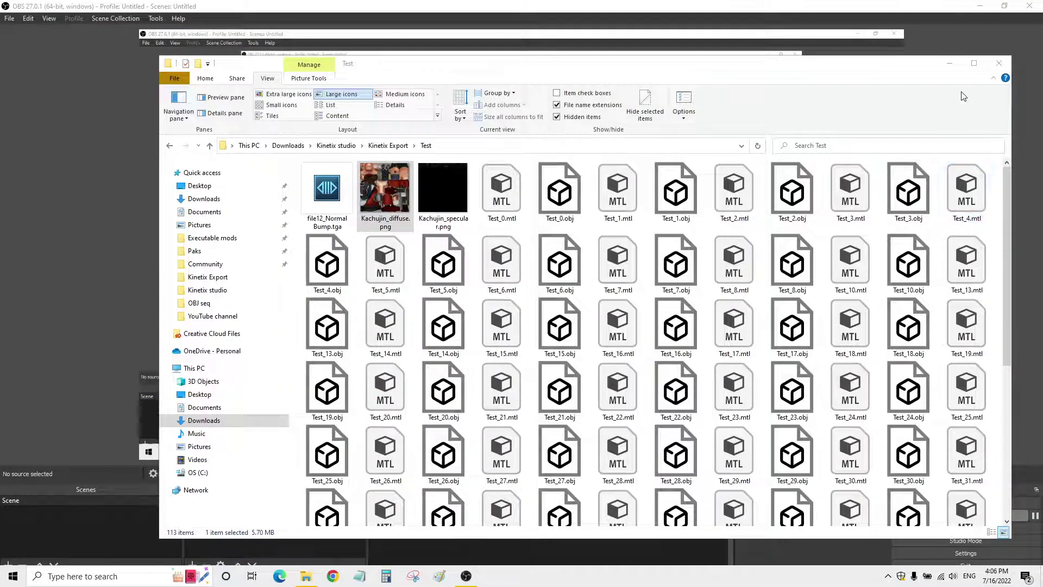
# Step: Clear the desktop, launch After Effects 2022 from its icon, and restore File Explorer
pyautogui.click(950, 63)
pyautogui.click(979, 6)
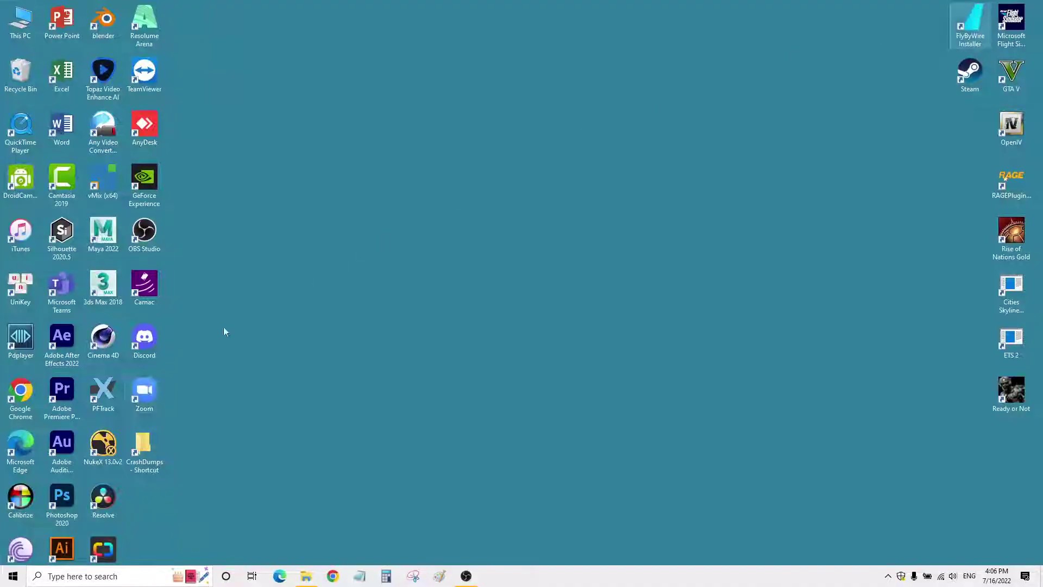
pyautogui.doubleClick(63, 348)
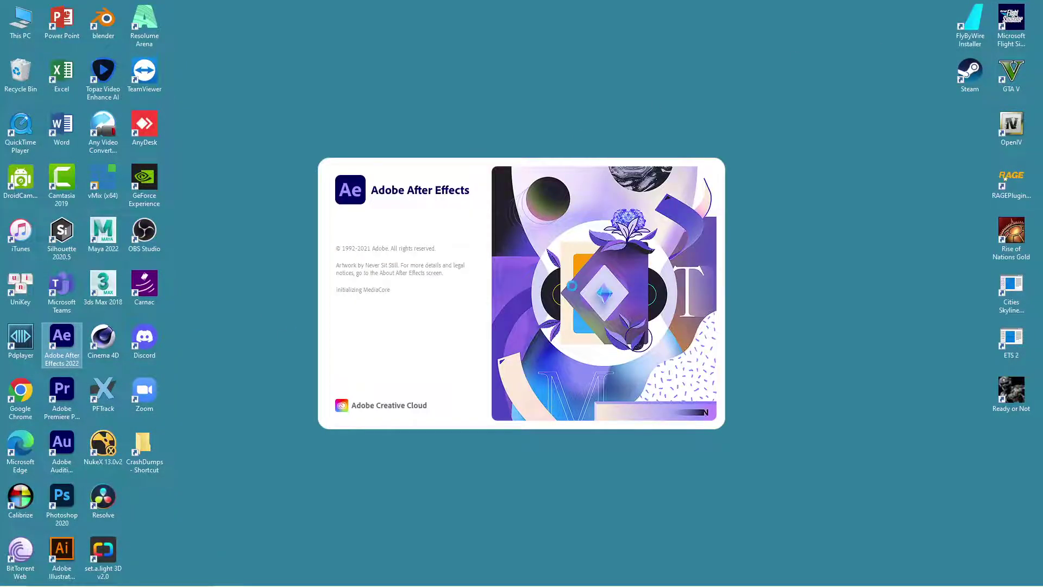
pyautogui.moveTo(416, 584)
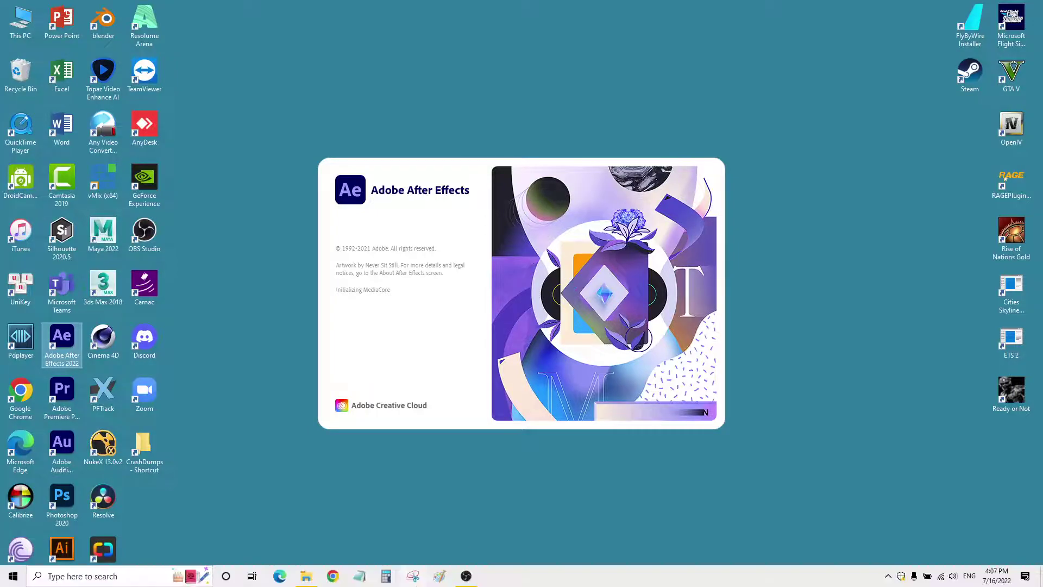
pyautogui.click(306, 576)
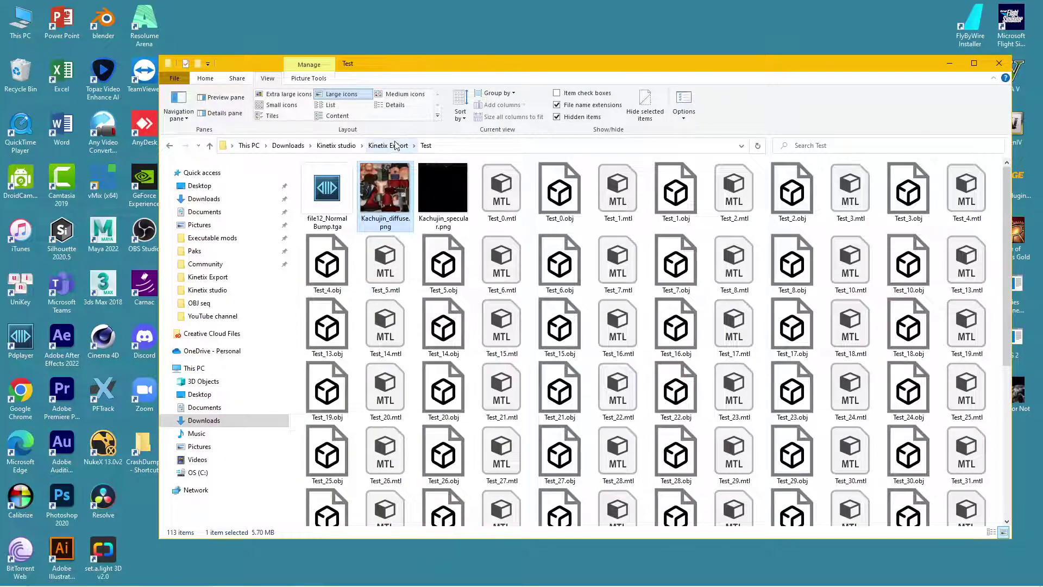
# Step: Delete the Test folder from Kinetix Export and open the OBJ seq folder
pyautogui.click(388, 145)
pyautogui.press('Delete')
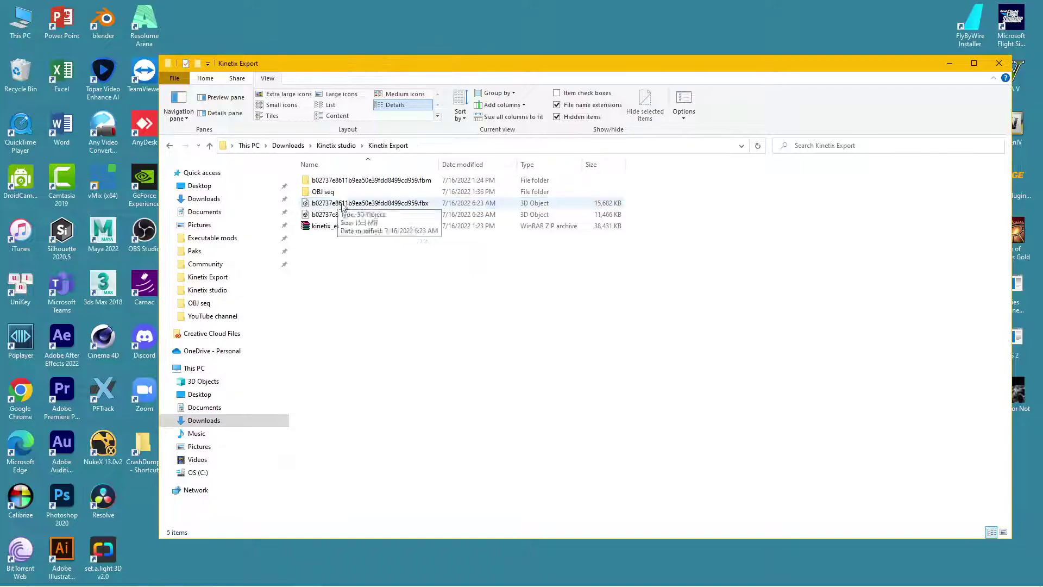
pyautogui.click(323, 194)
pyautogui.doubleClick(323, 193)
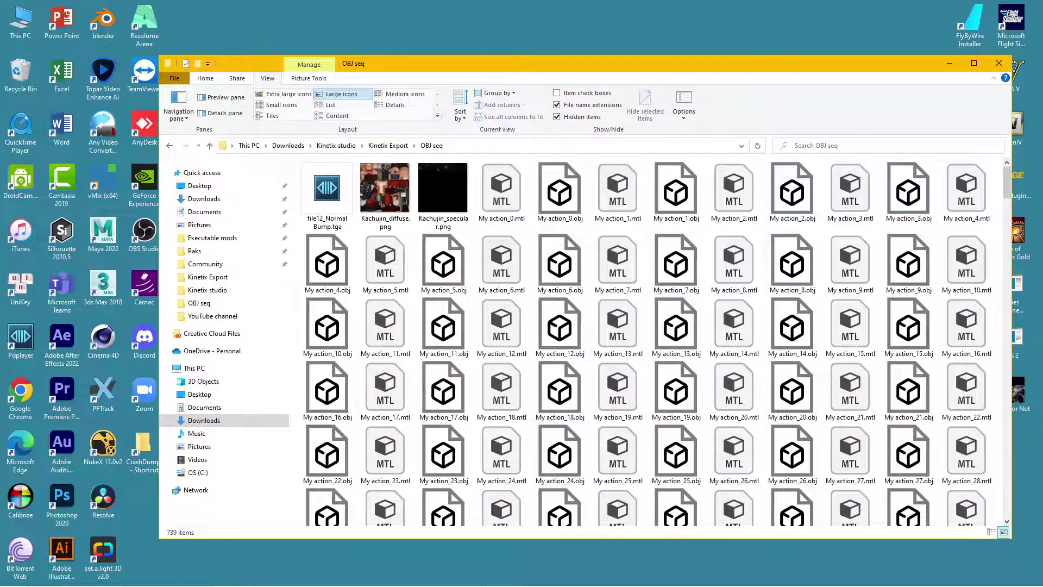
pyautogui.click(466, 576)
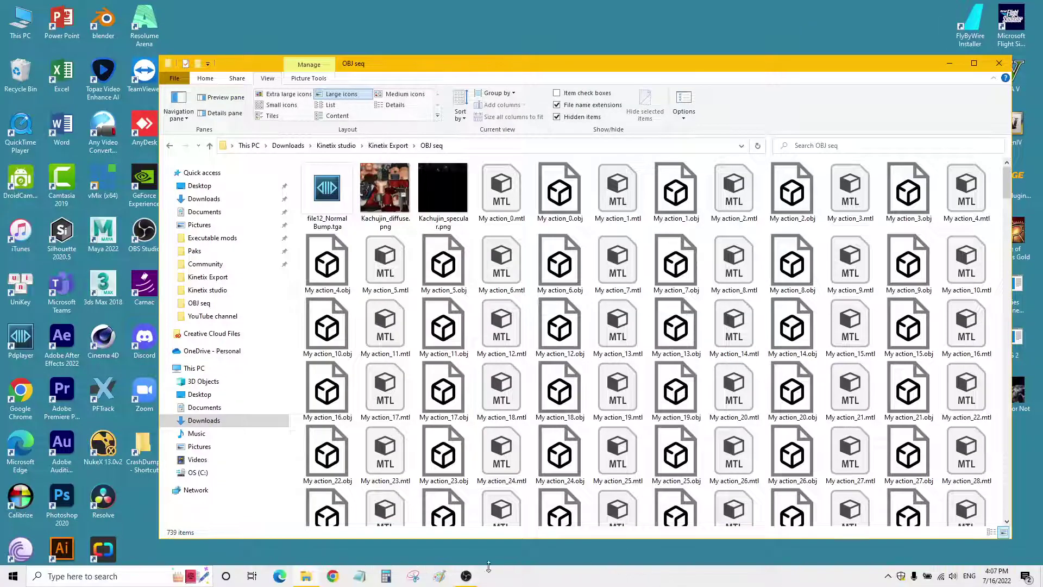
pyautogui.click(466, 577)
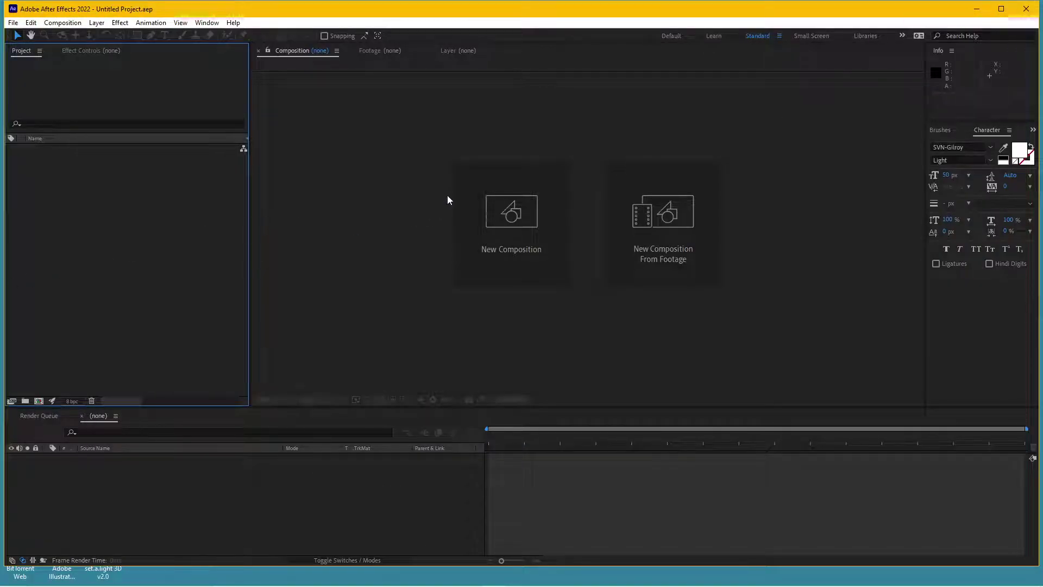
# Step: Import VID20220716085557.mp4, make a composition from it named Main comp, and scrub the footage
pyautogui.doubleClick(61, 285)
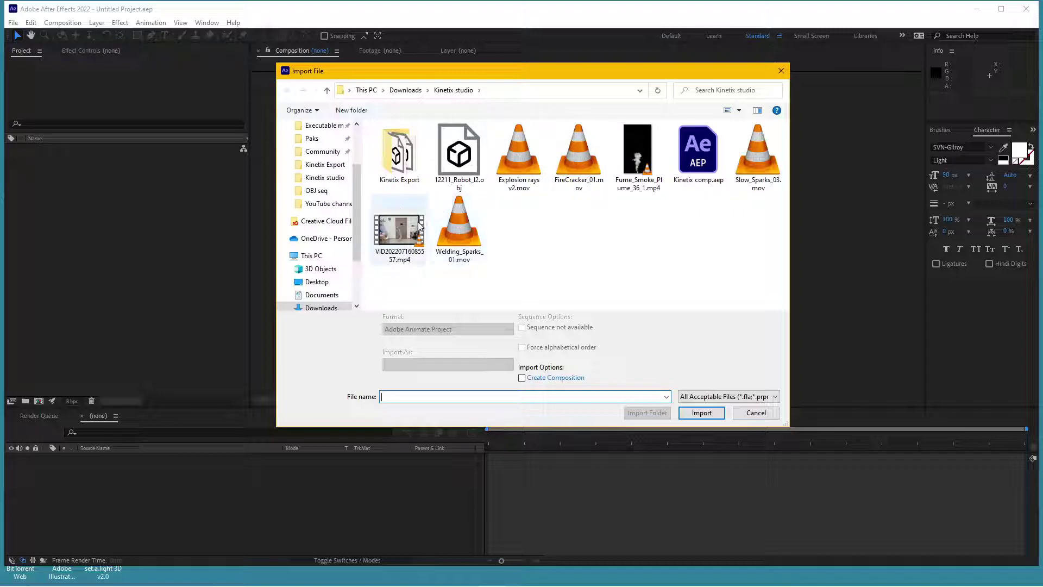
pyautogui.click(411, 237)
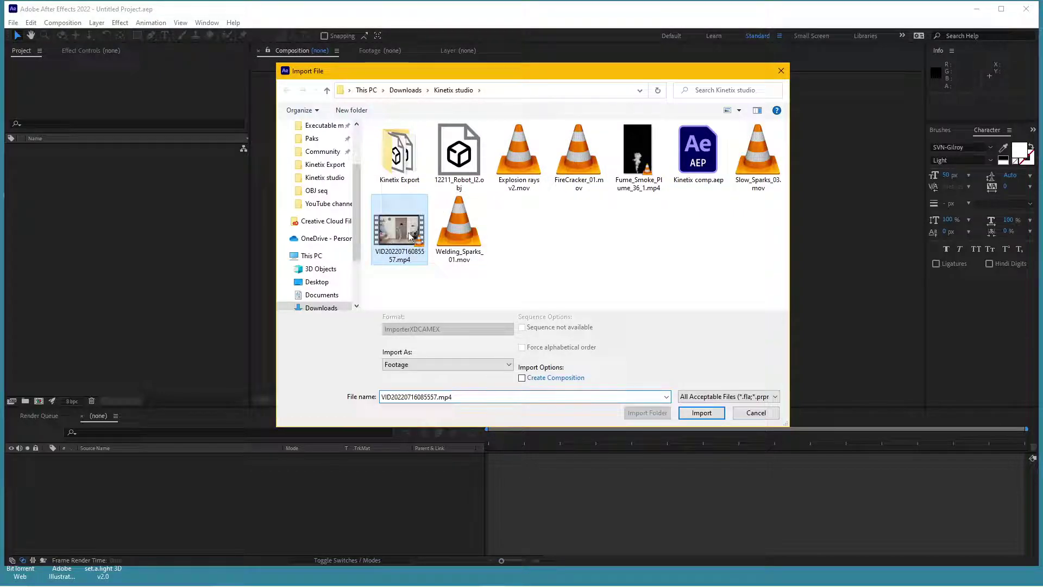
pyautogui.doubleClick(393, 232)
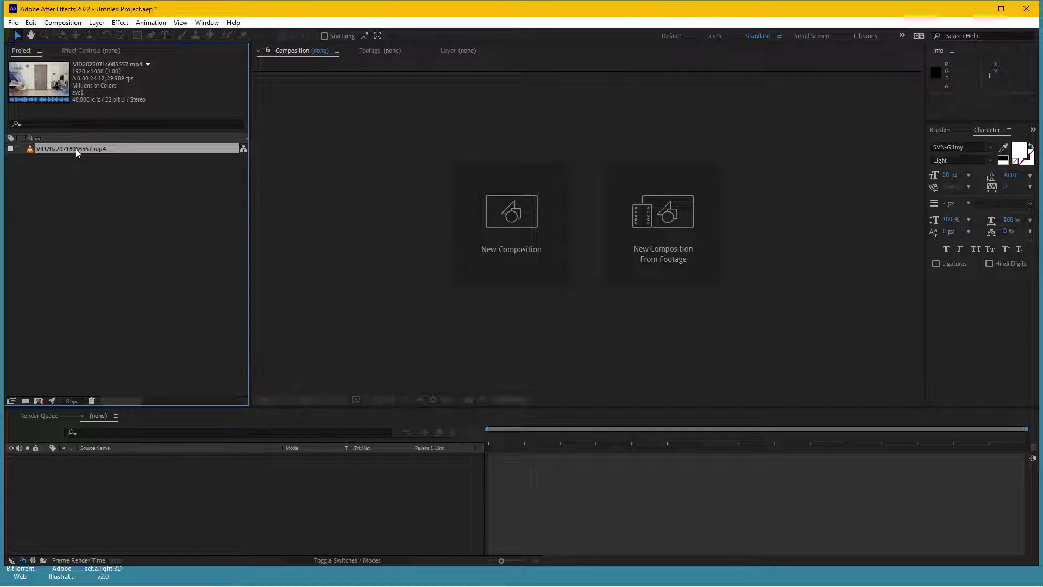
pyautogui.moveTo(76, 148); pyautogui.dragTo(37, 402)
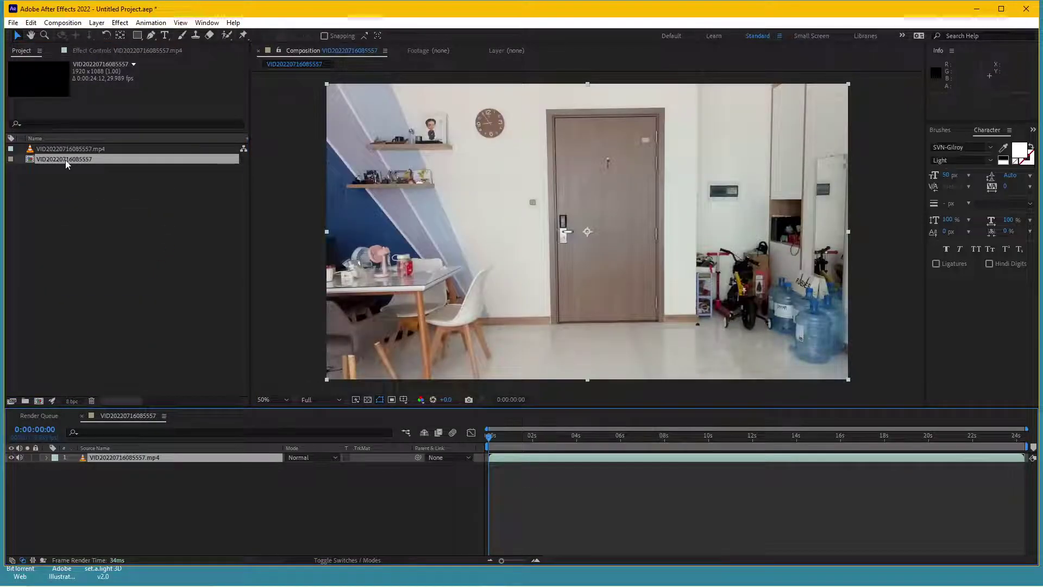
pyautogui.press('Return')
pyautogui.write('Main comp')
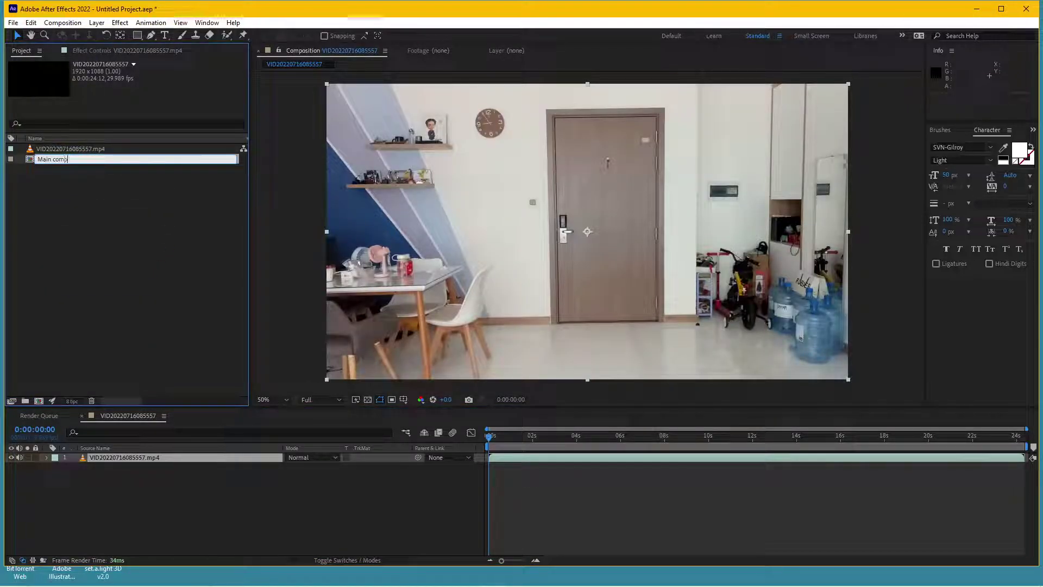
pyautogui.press('Return')
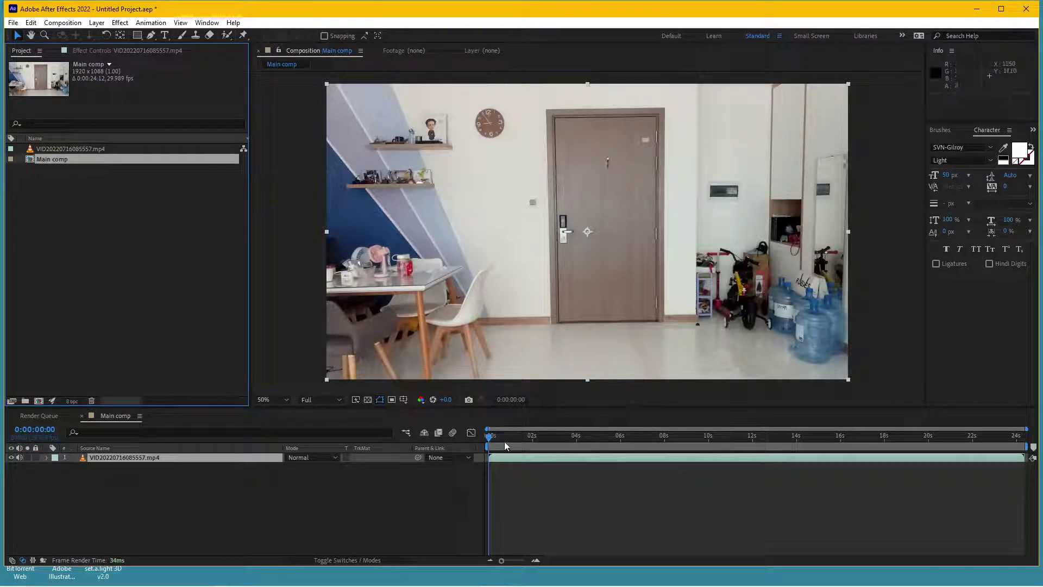
pyautogui.moveTo(504, 441); pyautogui.dragTo(599, 429)
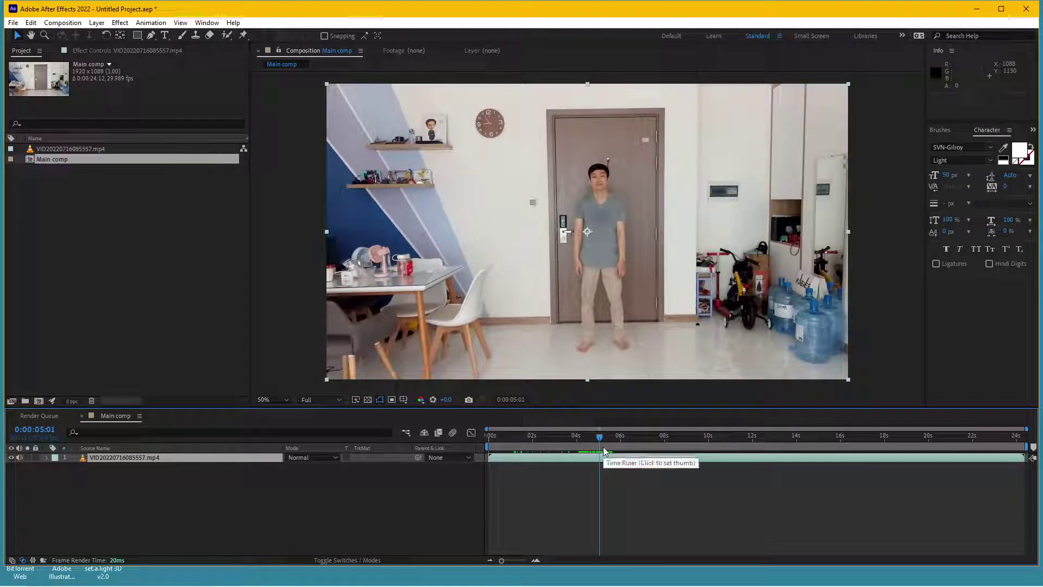
# Step: Set the work area from 0:00:05:01 to 0:00:17:25 and trim Main comp to it
pyautogui.press('b')
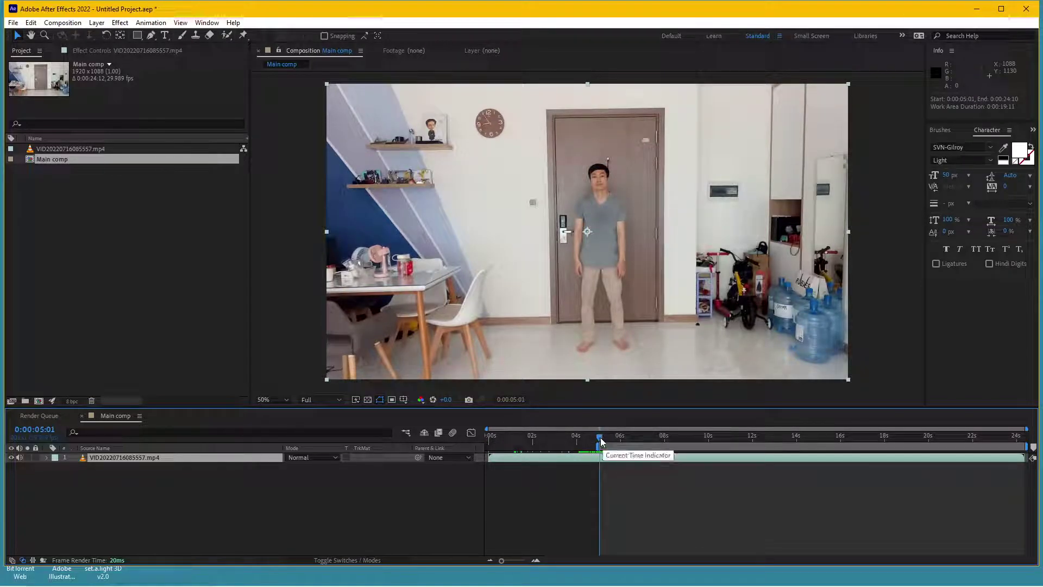
pyautogui.moveTo(600, 438); pyautogui.dragTo(966, 424)
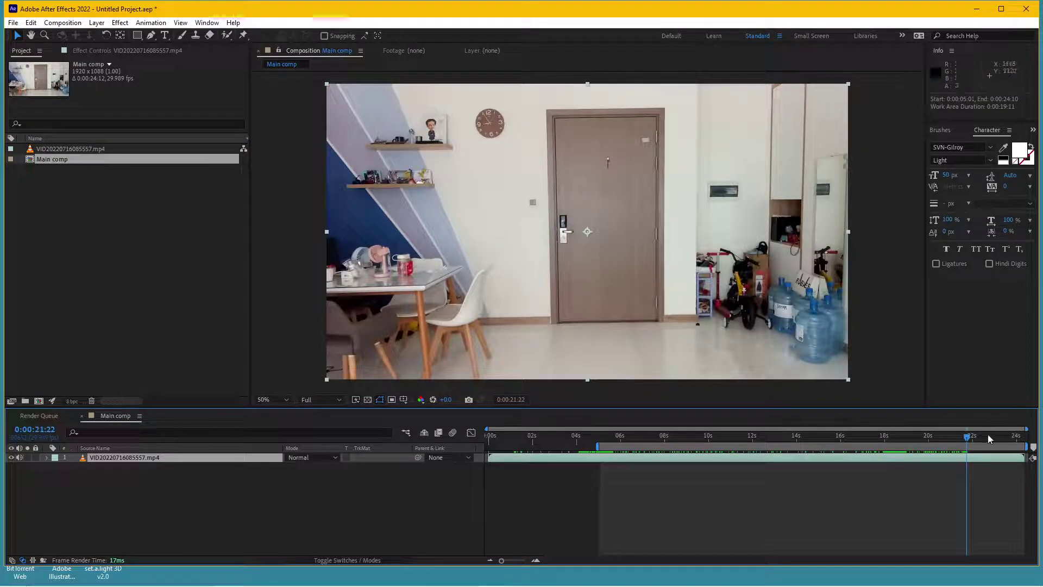
pyautogui.moveTo(942, 441)
pyautogui.mouseDown()
pyautogui.moveTo(957, 436)
pyautogui.moveTo(881, 432)
pyautogui.mouseUp()
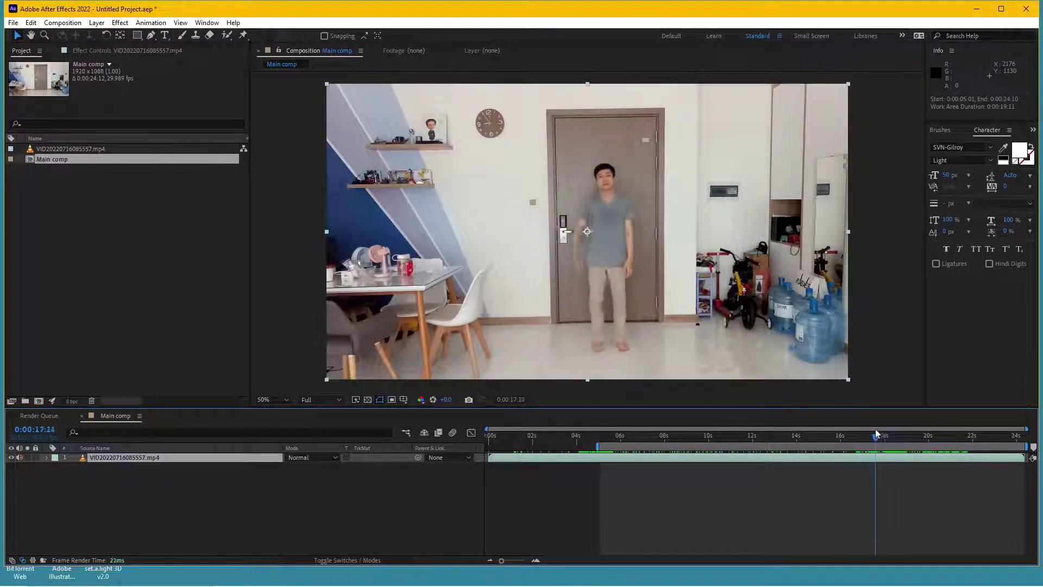
pyautogui.press('n')
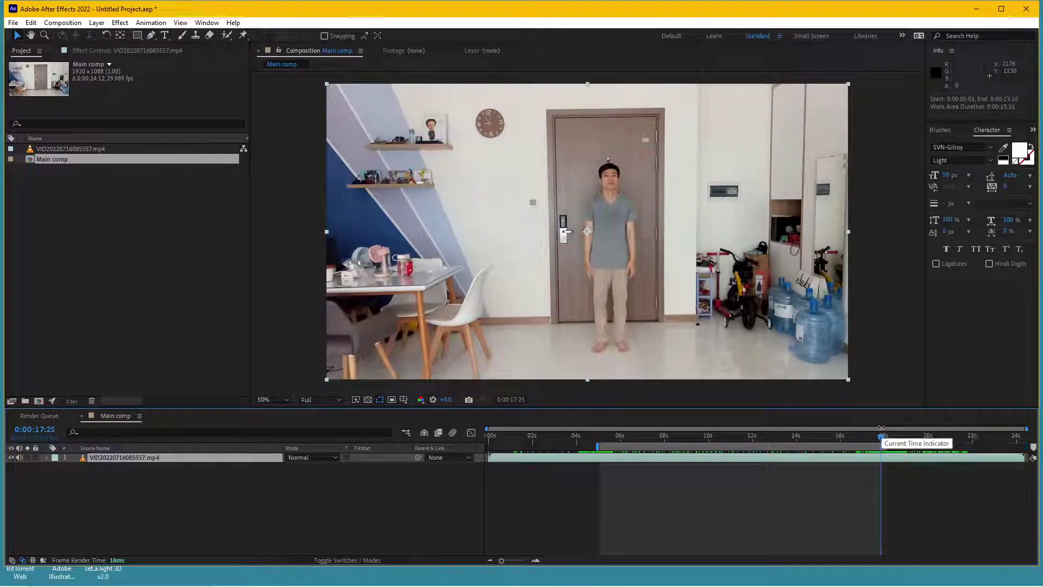
pyautogui.rightClick(744, 444)
pyautogui.click(764, 478)
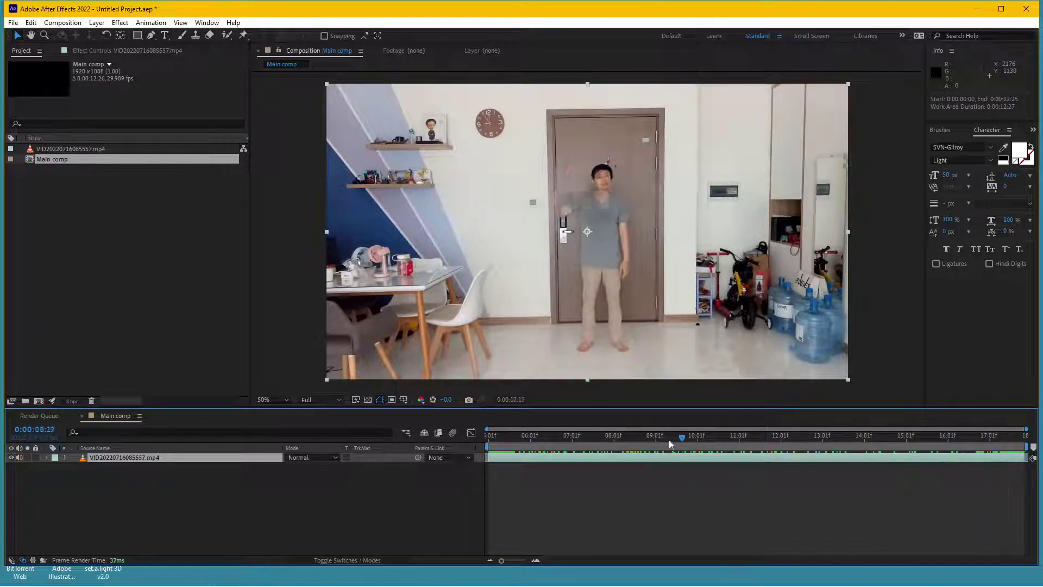
pyautogui.moveTo(675, 434); pyautogui.dragTo(775, 434)
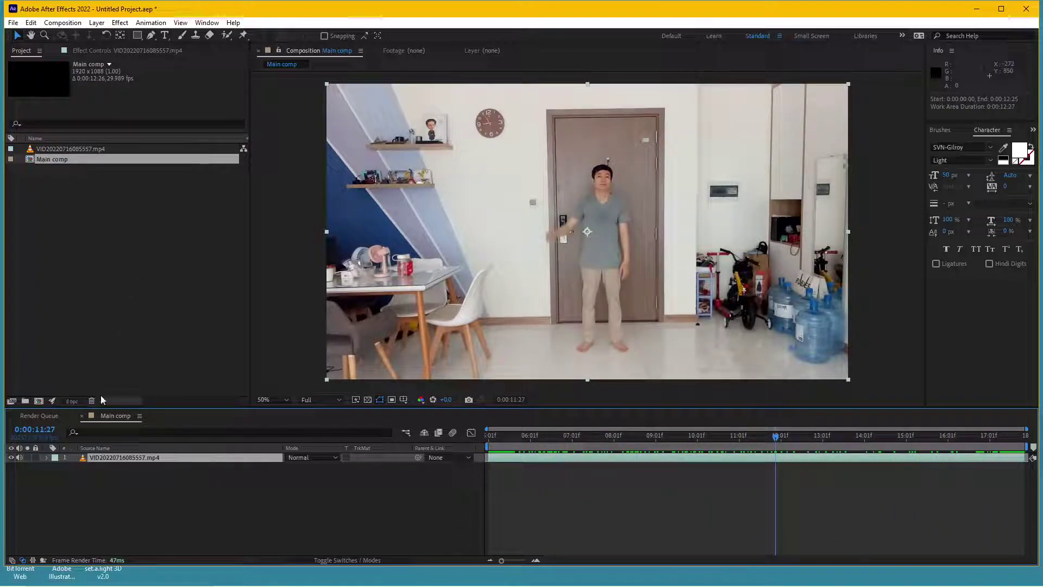
# Step: Create a new black solid named Element with Ctrl+Y
pyautogui.hotkey('ctrl', 'y')
pyautogui.write('Eleme')
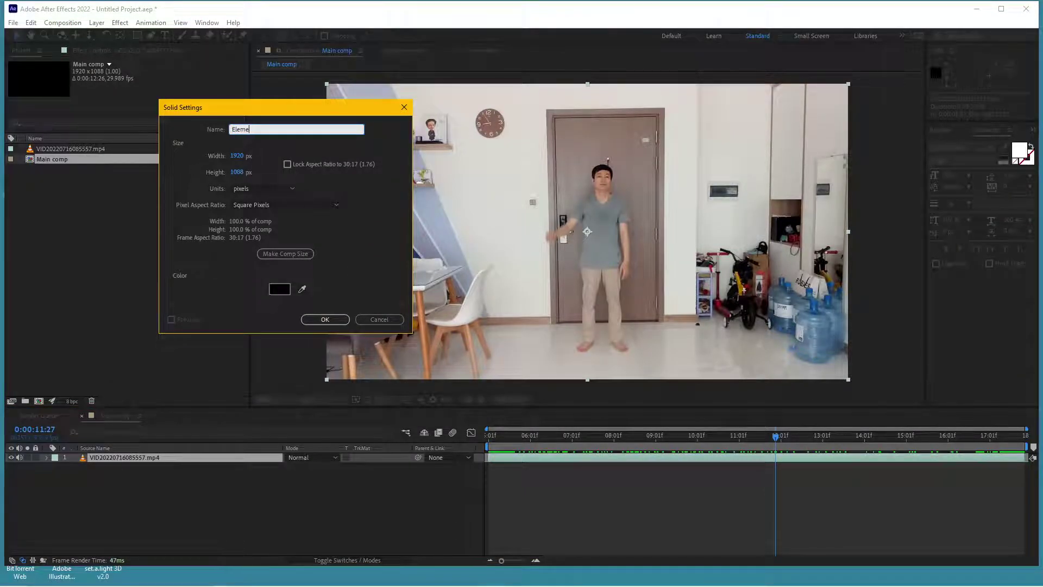
pyautogui.write('nt')
pyautogui.press('Return')
# Step: Apply the Video Copilot Element effect to the Element solid and show its settings
pyautogui.click(120, 22)
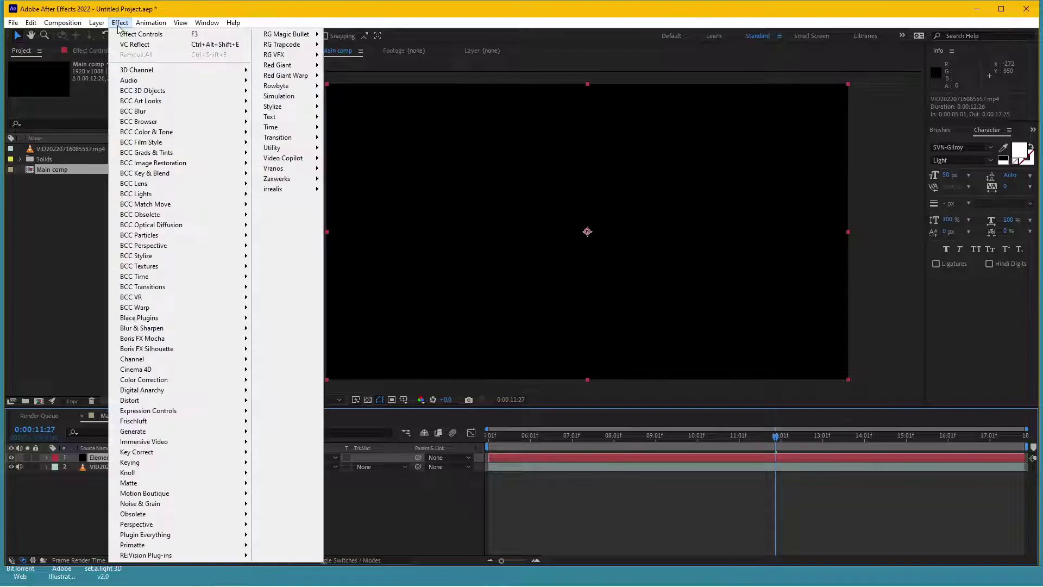
pyautogui.moveTo(321, 161)
pyautogui.click(360, 155)
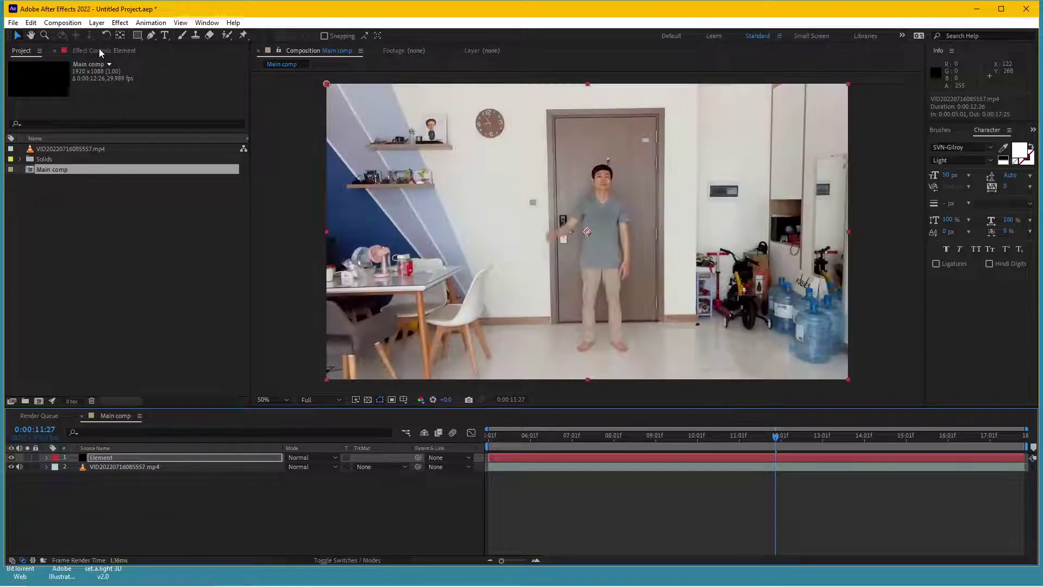
pyautogui.click(98, 48)
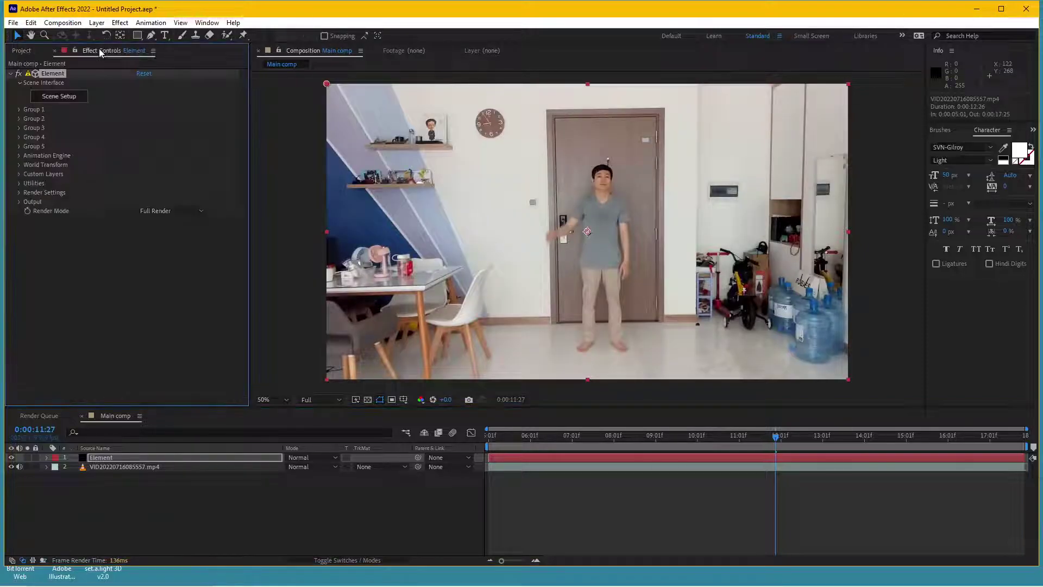
# Step: In Scene Setup, import My action_0.obj from Kinetix Export/OBJ seq as a 3D sequence
pyautogui.click(58, 101)
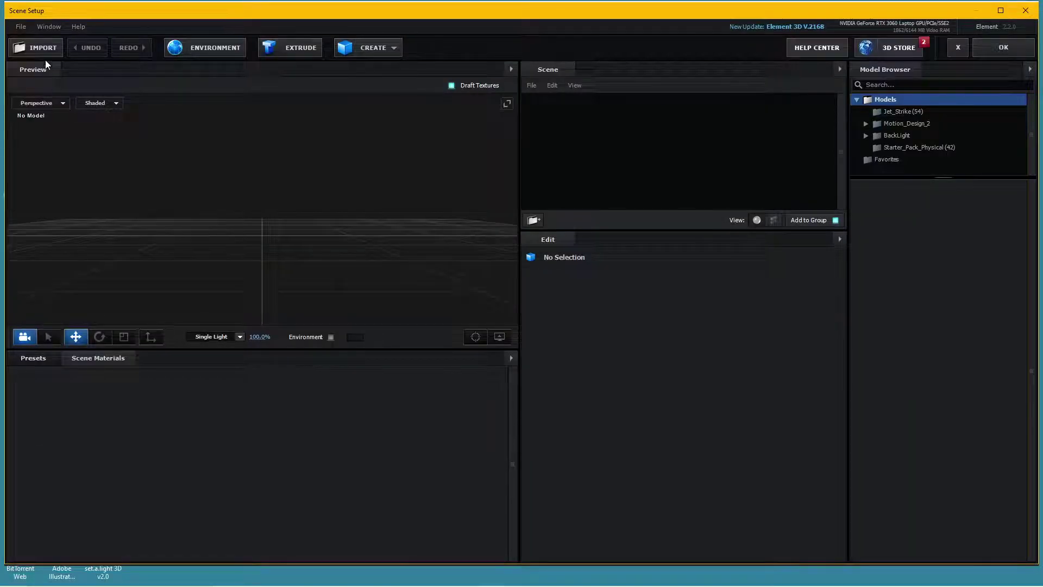
pyautogui.click(20, 26)
pyautogui.moveTo(82, 41)
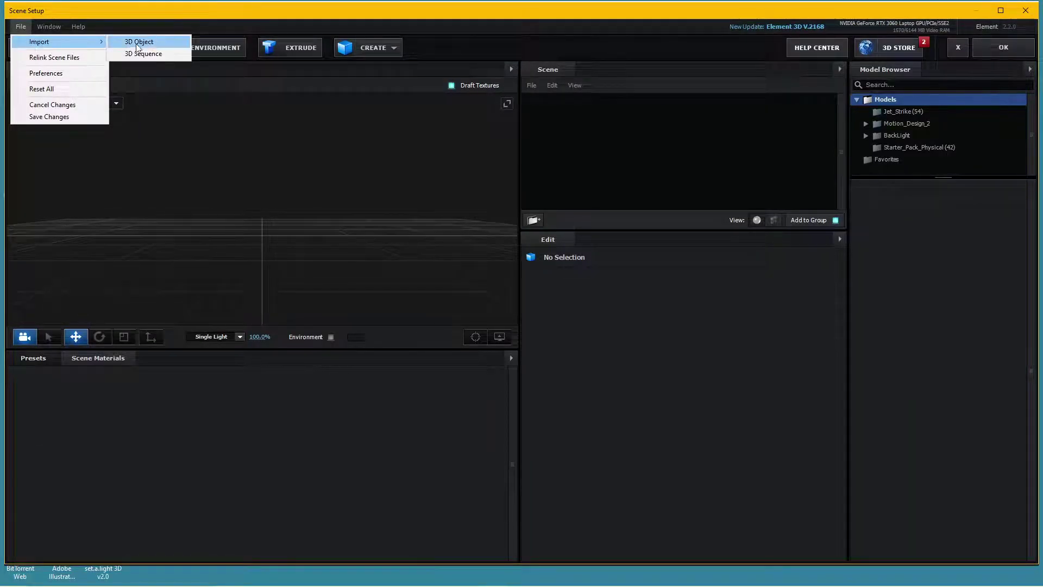
pyautogui.click(152, 54)
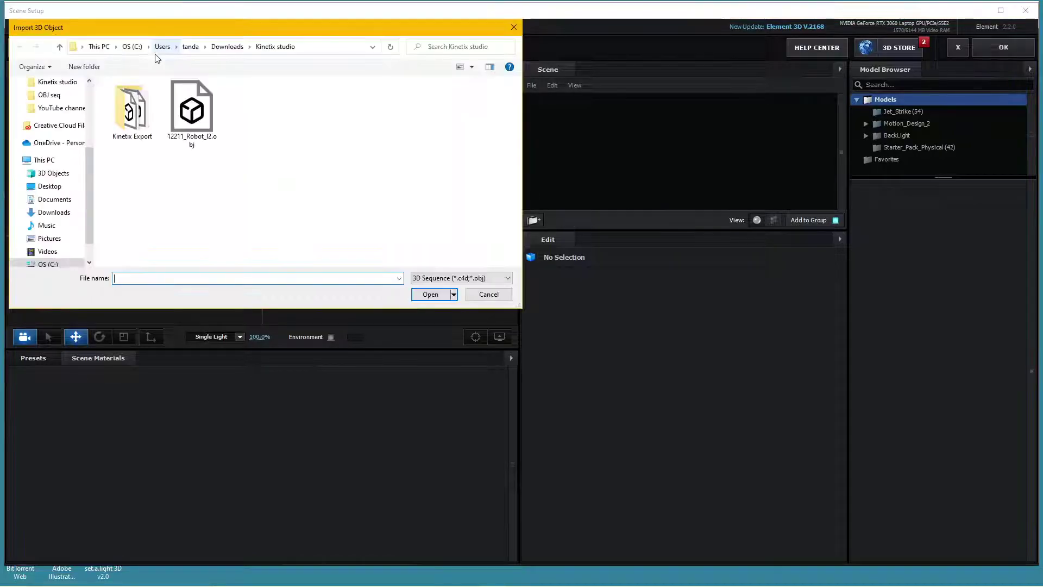
pyautogui.doubleClick(132, 111)
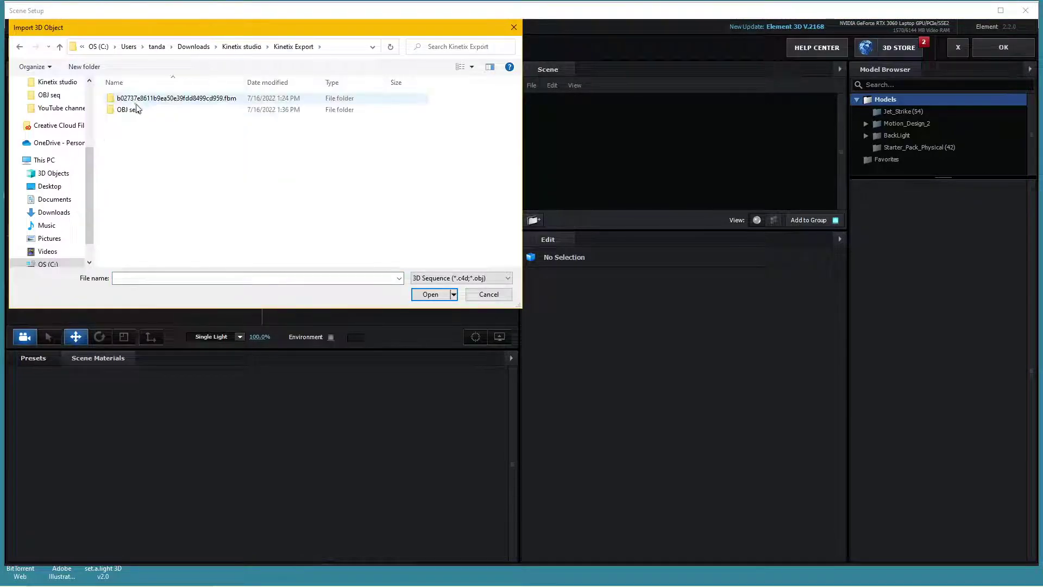
pyautogui.doubleClick(137, 111)
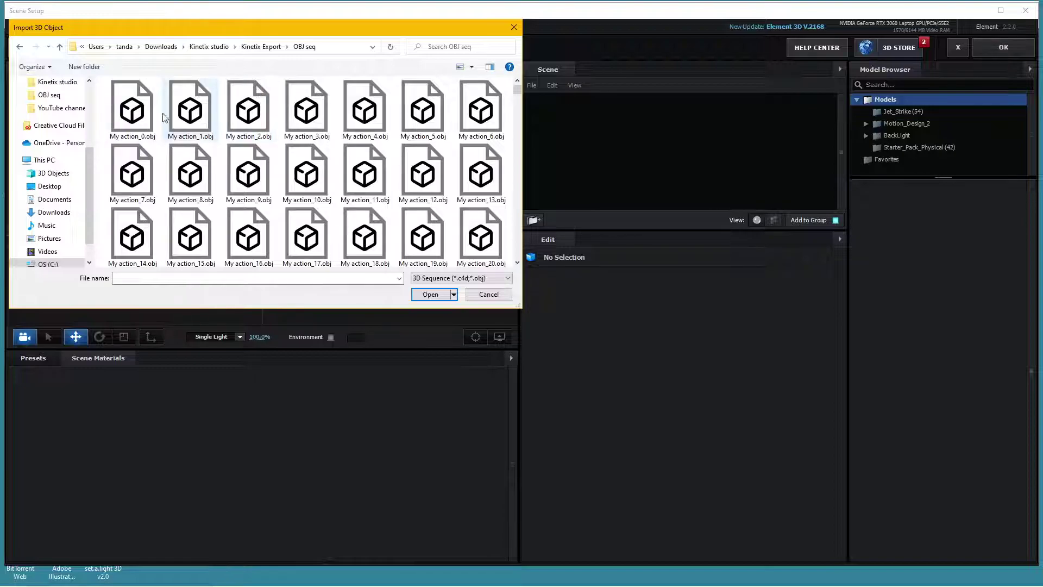
pyautogui.click(134, 115)
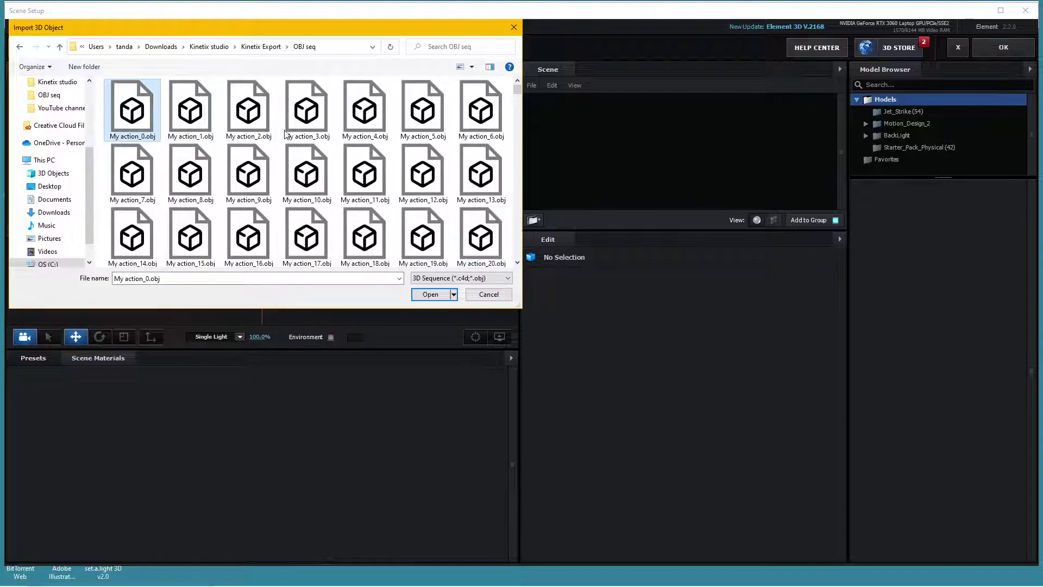
pyautogui.click(434, 295)
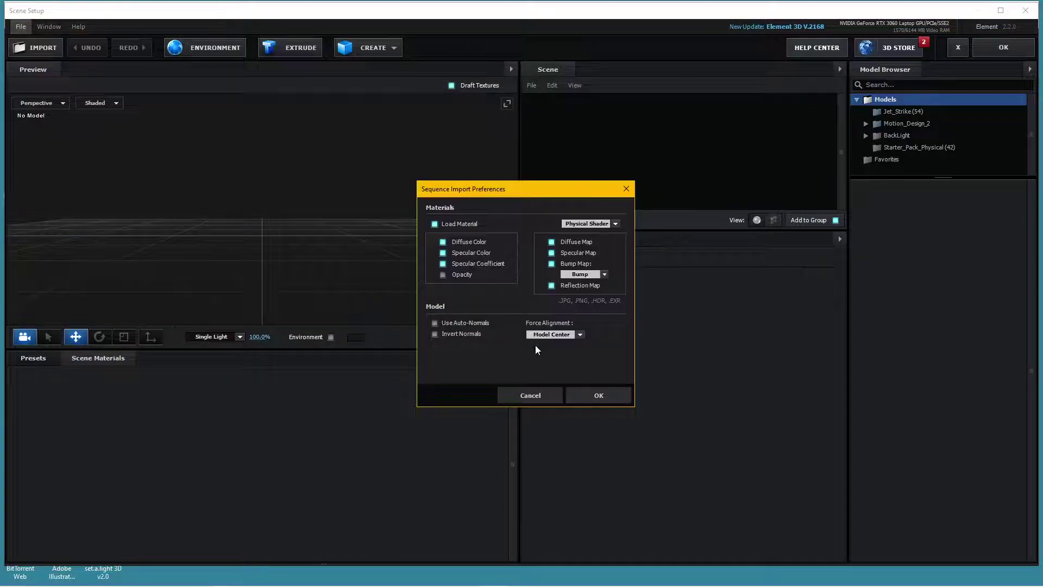
pyautogui.click(570, 396)
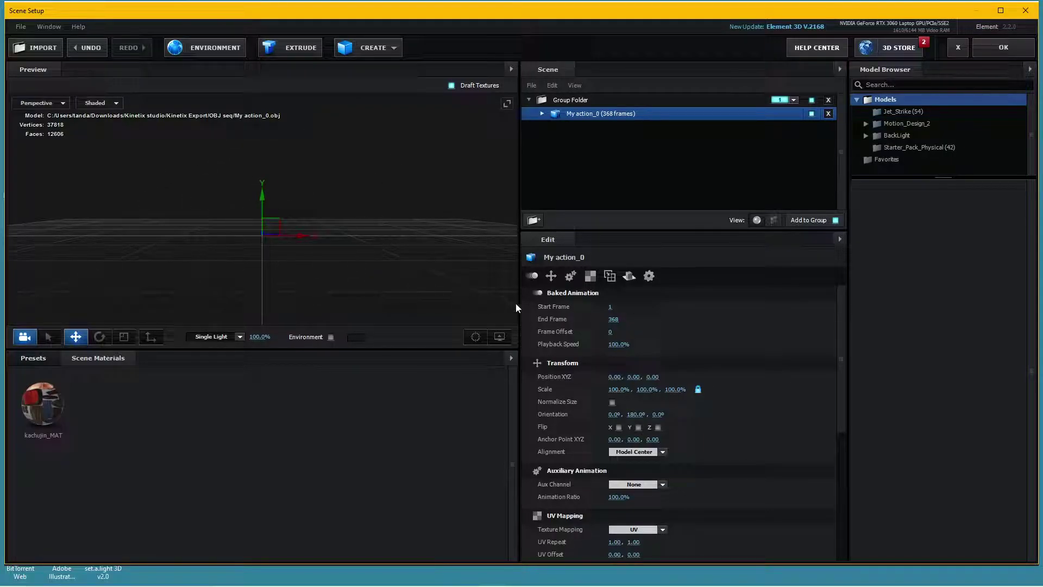
# Step: Enable Normalize Size and raise the character slightly along Y
pyautogui.click(612, 402)
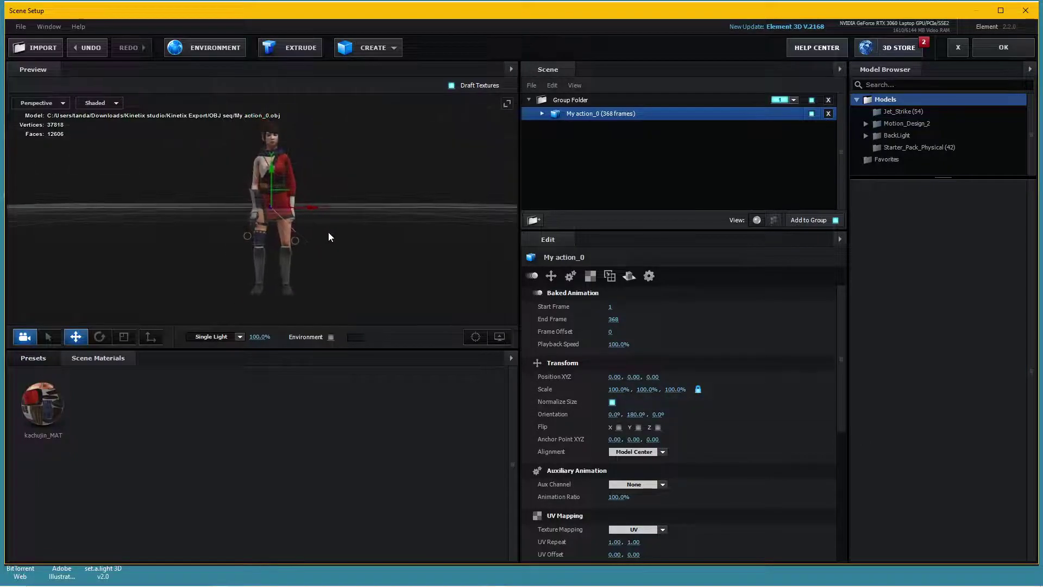
pyautogui.moveTo(328, 237); pyautogui.dragTo(321, 228)
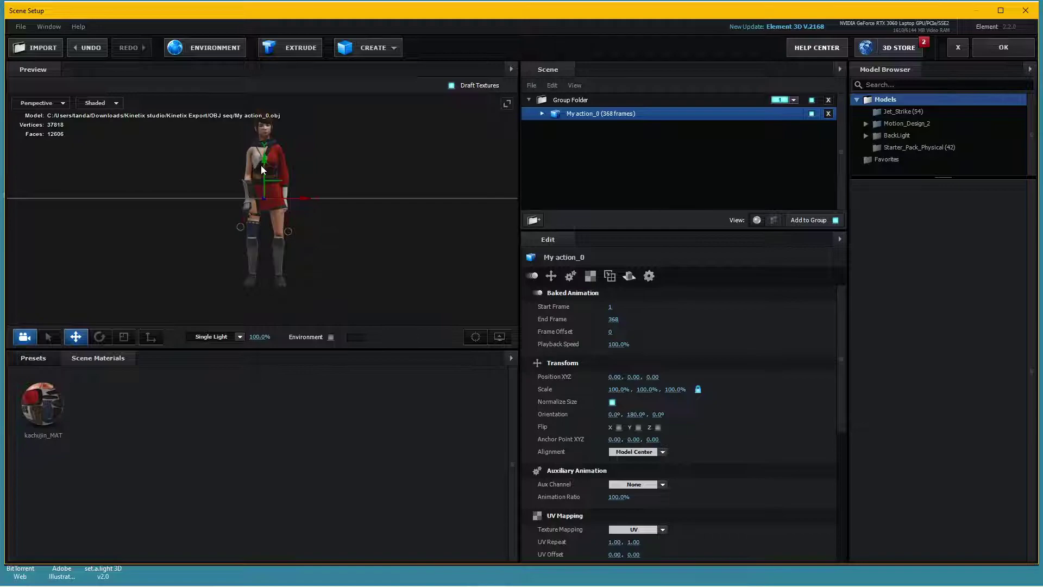
pyautogui.moveTo(262, 166)
pyautogui.mouseDown()
pyautogui.moveTo(284, 80)
pyautogui.moveTo(314, 275)
pyautogui.moveTo(416, 127)
pyautogui.mouseUp()
# Step: Apply the scene, create a Group 1 Null, and move the character down toward the floor
pyautogui.click(997, 53)
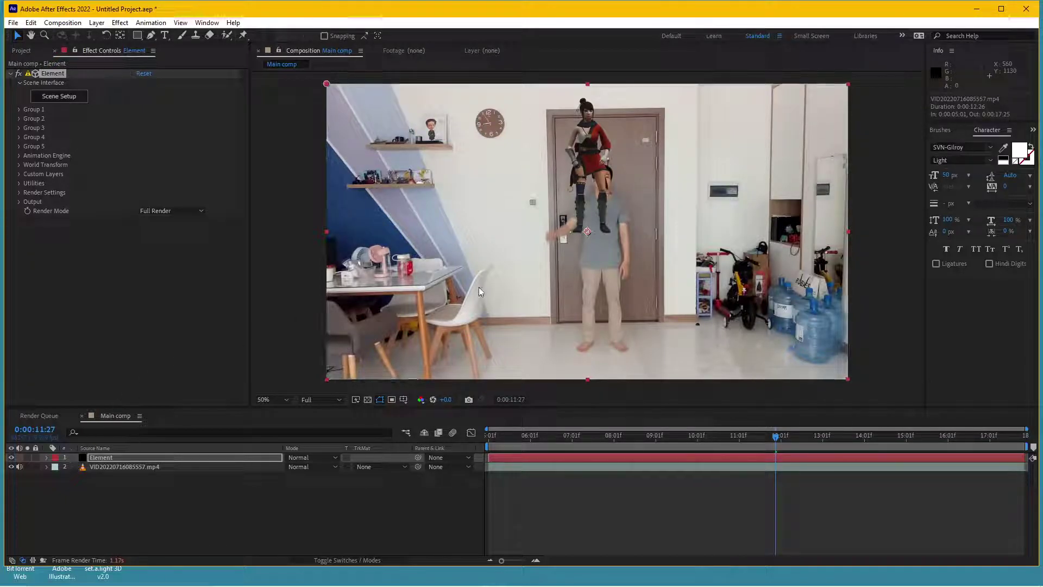
pyautogui.click(19, 109)
pyautogui.click(38, 174)
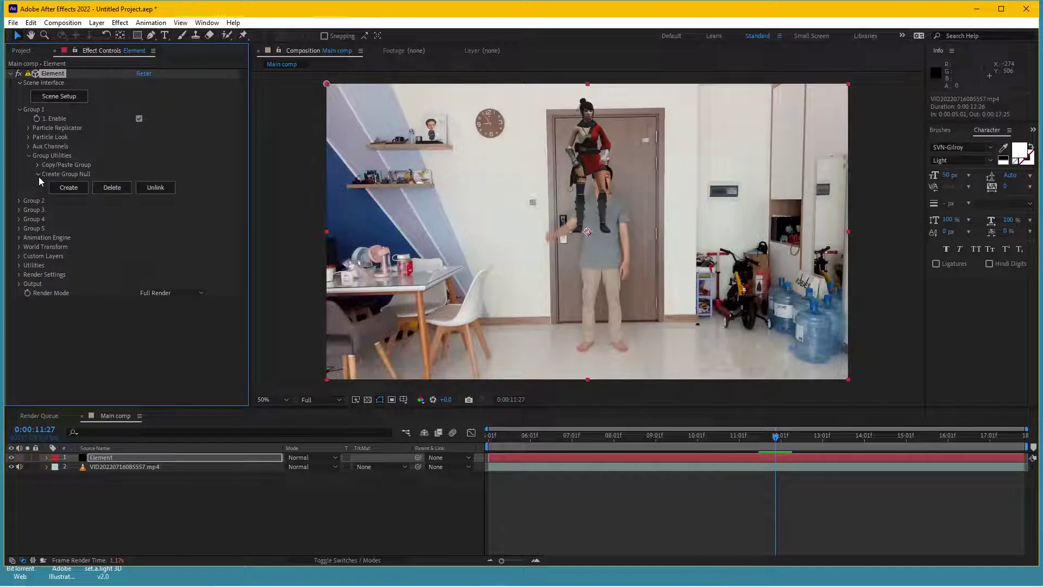
pyautogui.click(69, 187)
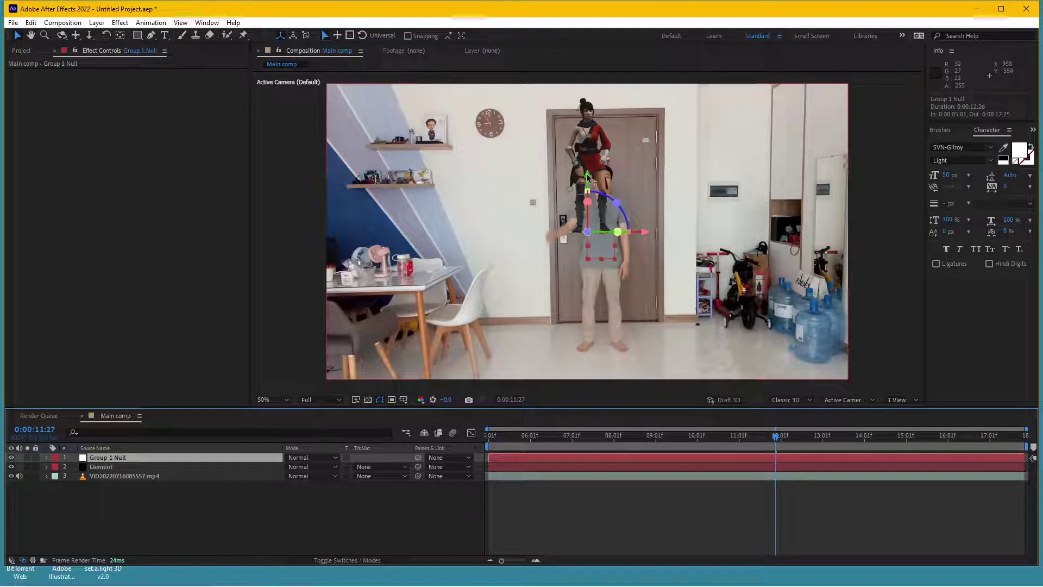
pyautogui.moveTo(588, 178); pyautogui.dragTo(597, 296)
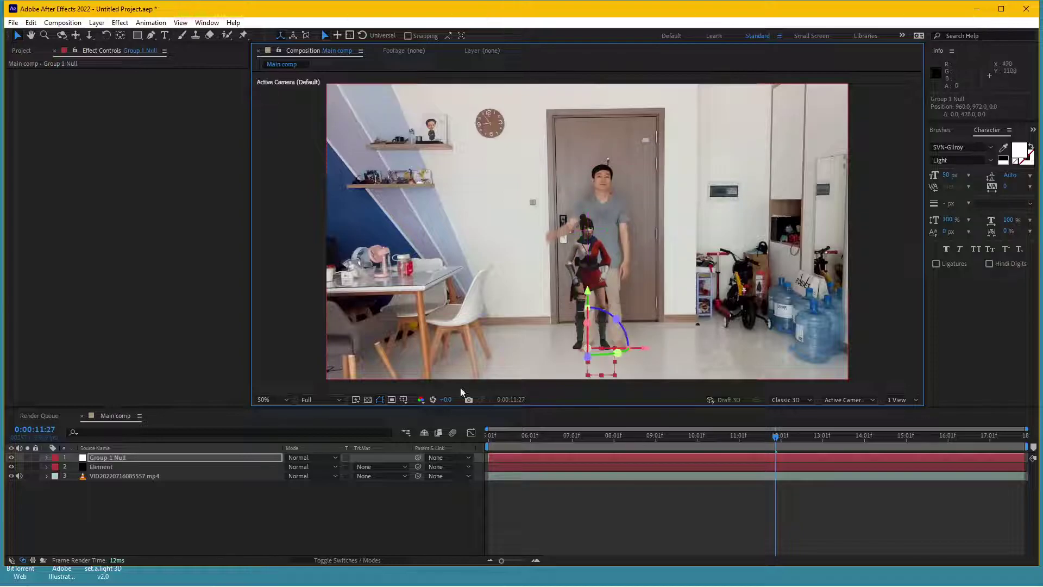
# Step: Scale the Group 1 Null to 141% and position the character on the floor by the door
pyautogui.click(210, 459)
pyautogui.press('s')
pyautogui.moveTo(309, 467); pyautogui.dragTo(328, 466)
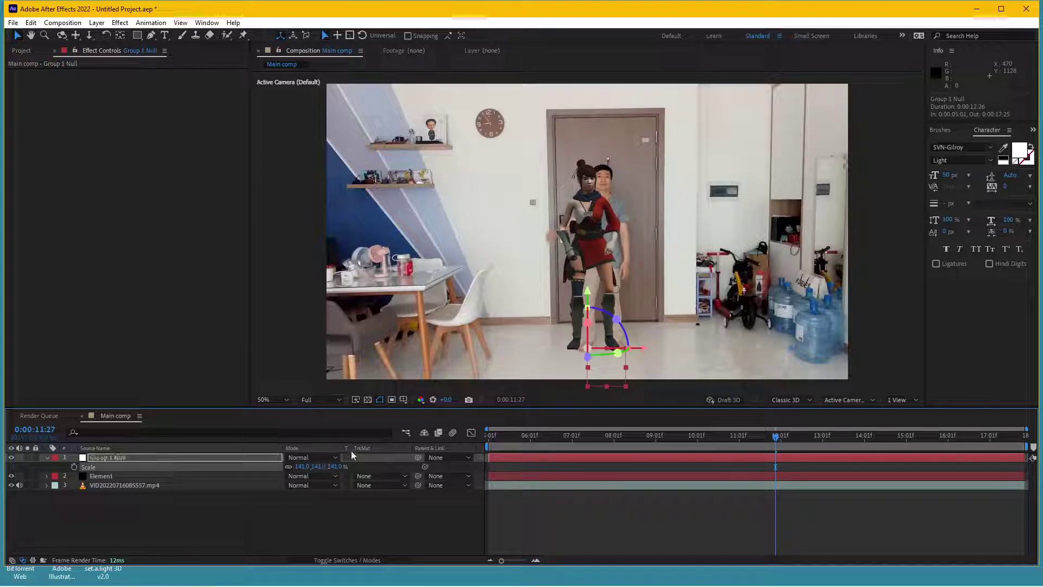
pyautogui.moveTo(644, 349); pyautogui.dragTo(653, 353)
pyautogui.moveTo(598, 300); pyautogui.dragTo(605, 305)
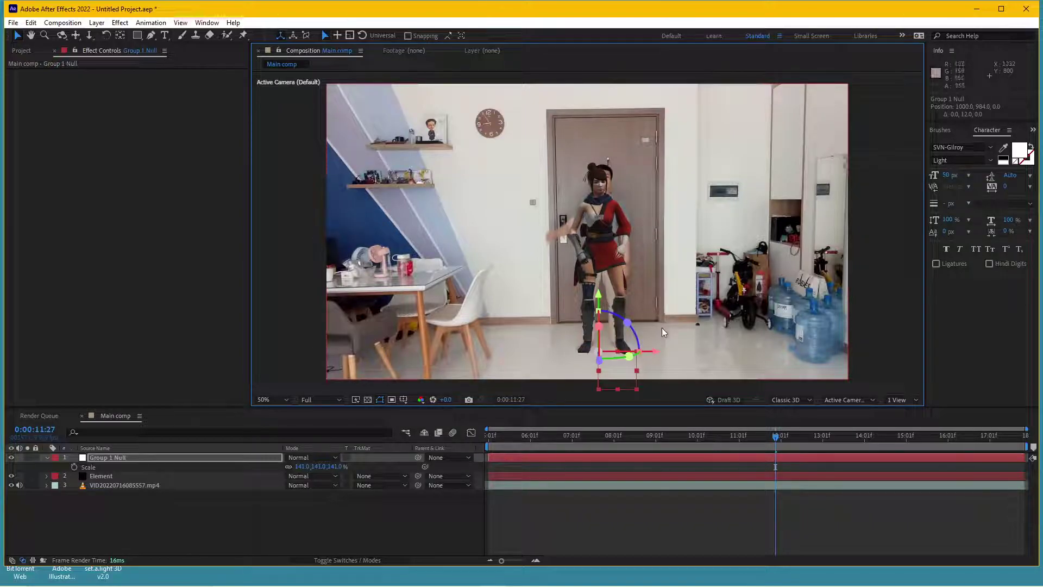
pyautogui.moveTo(652, 441); pyautogui.dragTo(672, 413)
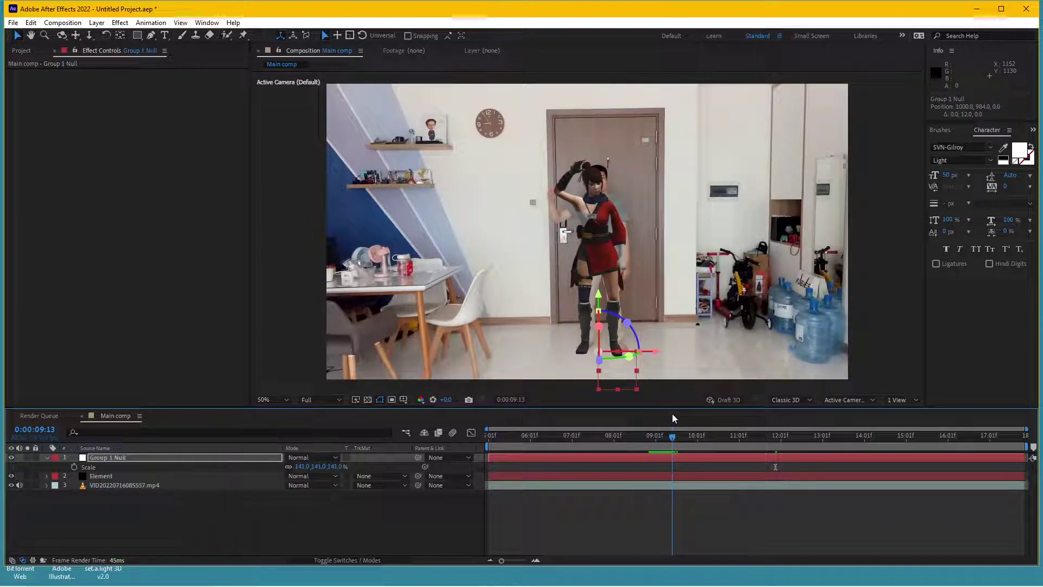
pyautogui.press('.')
pyautogui.press('.')
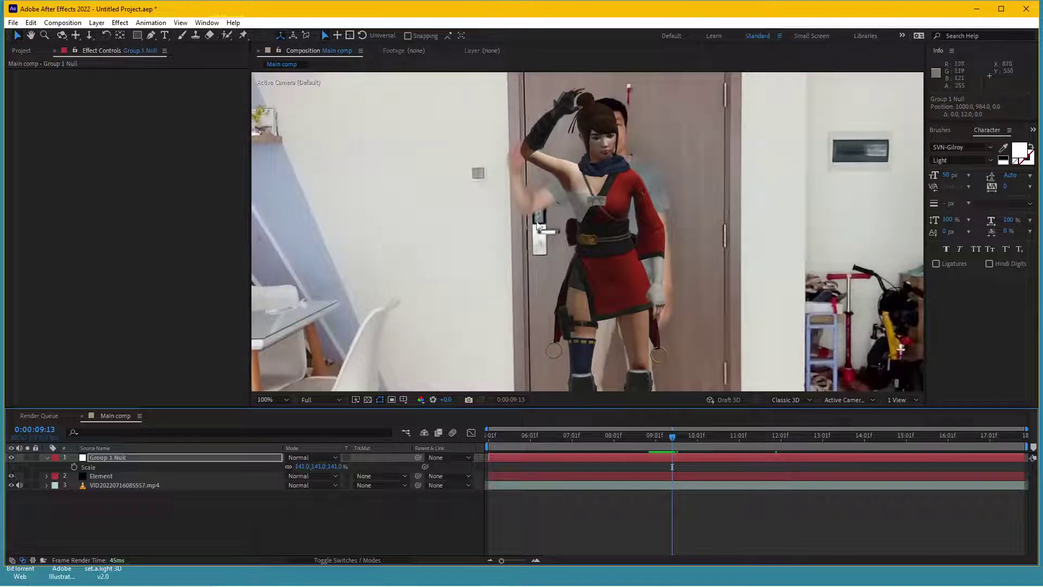
pyautogui.moveTo(565, 217); pyautogui.dragTo(579, 229)
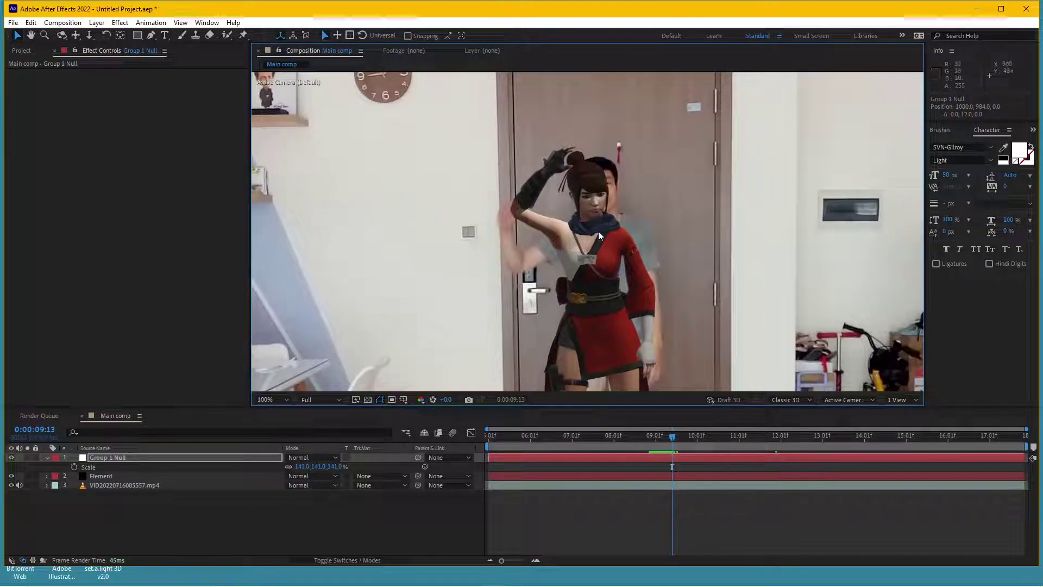
pyautogui.press(',')
pyautogui.press(',')
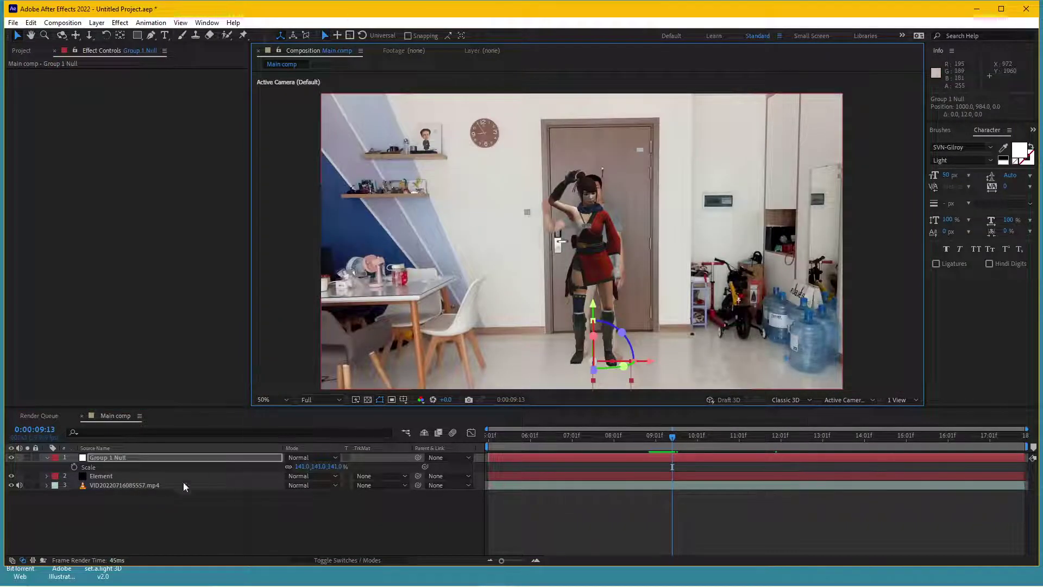
# Step: Slide the Element layer earlier, extending its in point to 0:00:03:16 to sync the dance
pyautogui.click(129, 477)
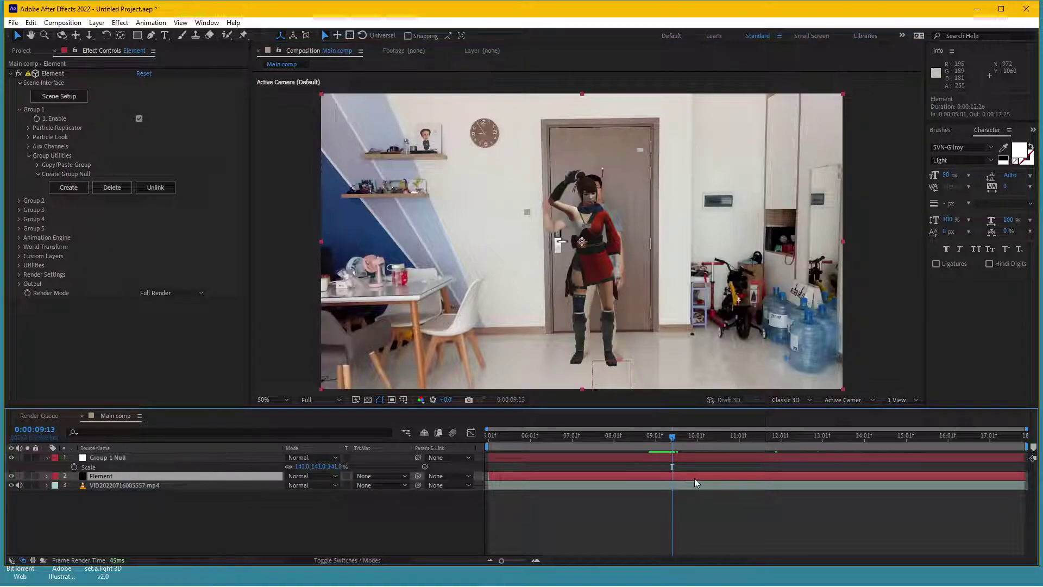
pyautogui.moveTo(769, 477)
pyautogui.mouseDown()
pyautogui.moveTo(702, 476)
pyautogui.moveTo(825, 471)
pyautogui.moveTo(811, 468)
pyautogui.mouseUp()
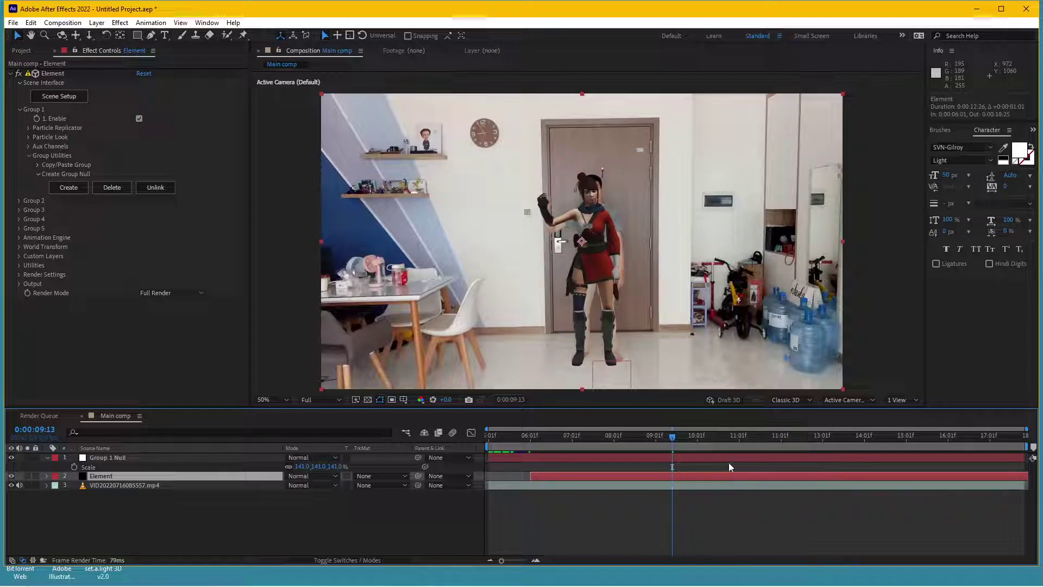
pyautogui.moveTo(674, 438)
pyautogui.mouseDown()
pyautogui.moveTo(980, 426)
pyautogui.moveTo(727, 429)
pyautogui.mouseUp()
pyautogui.moveTo(653, 422)
pyautogui.mouseDown()
pyautogui.moveTo(849, 416)
pyautogui.moveTo(871, 427)
pyautogui.mouseUp()
pyautogui.moveTo(532, 475); pyautogui.dragTo(426, 479)
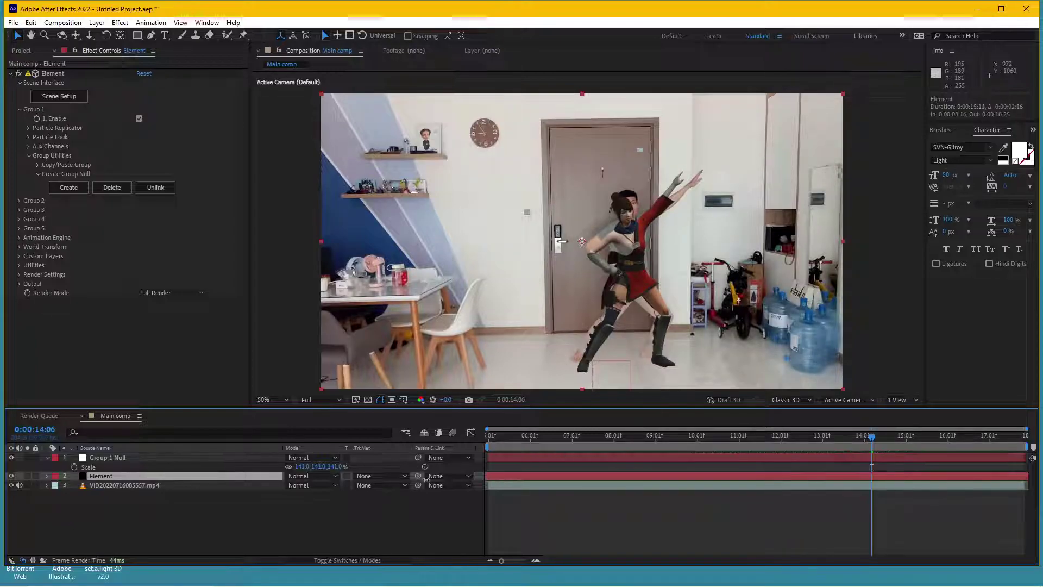
pyautogui.moveTo(868, 441)
pyautogui.mouseDown()
pyautogui.moveTo(543, 437)
pyautogui.moveTo(840, 434)
pyautogui.moveTo(706, 433)
pyautogui.moveTo(859, 433)
pyautogui.moveTo(874, 422)
pyautogui.moveTo(677, 421)
pyautogui.moveTo(686, 416)
pyautogui.moveTo(863, 437)
pyautogui.moveTo(661, 453)
pyautogui.moveTo(704, 441)
pyautogui.mouseUp()
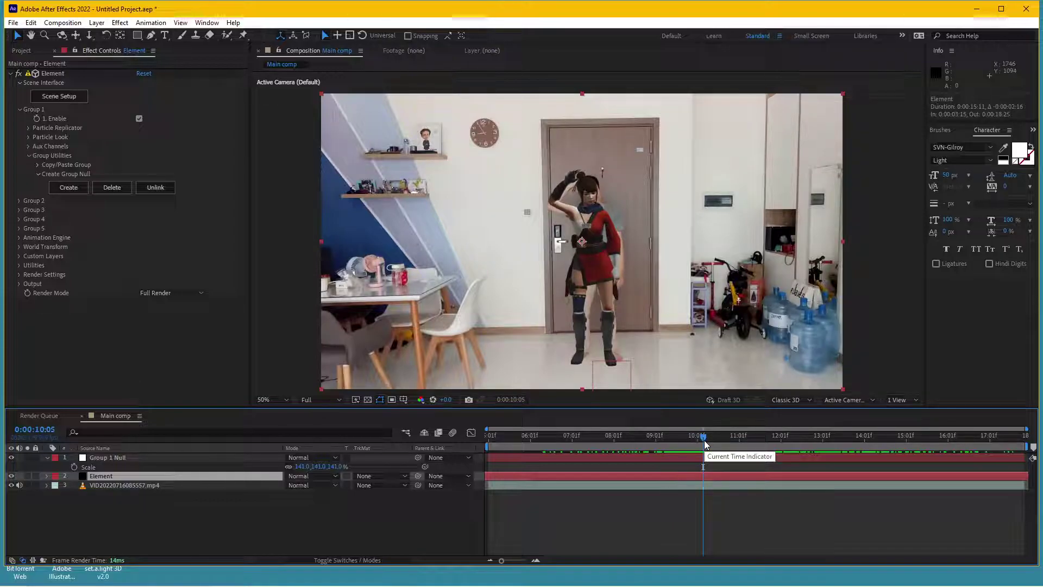
pyautogui.moveTo(704, 440)
pyautogui.mouseDown()
pyautogui.moveTo(799, 438)
pyautogui.moveTo(749, 441)
pyautogui.moveTo(759, 440)
pyautogui.mouseUp()
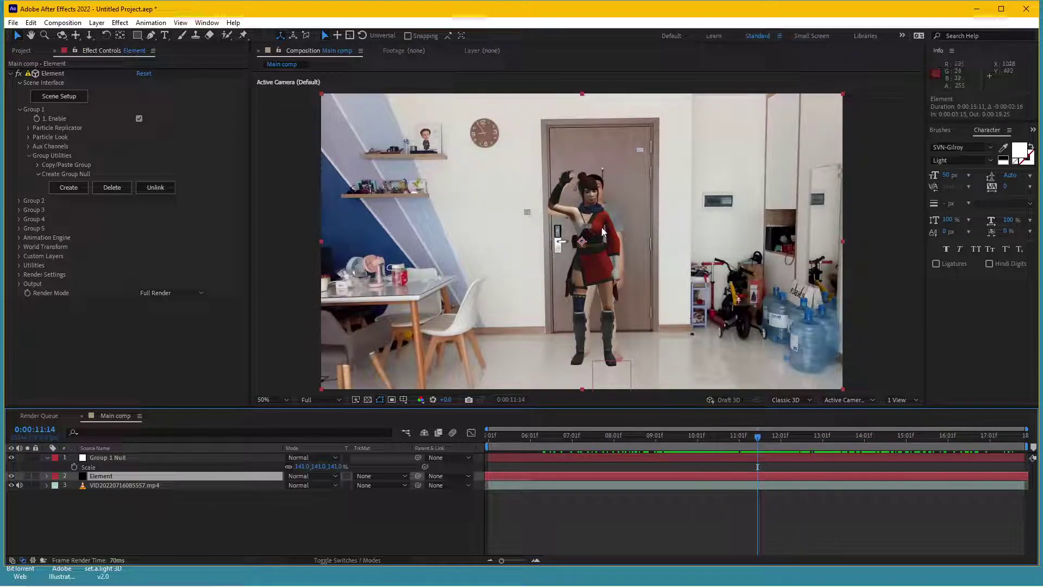
# Step: At 0:00:11:00, duplicate the footage as Clean plate, mute both layers' audio, and solo it
pyautogui.click(738, 438)
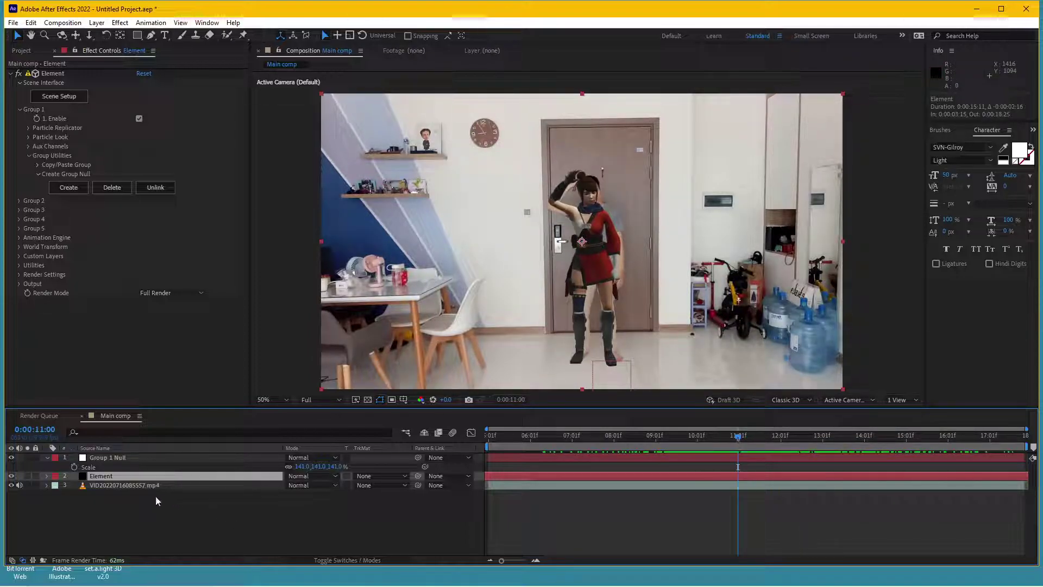
pyautogui.click(145, 484)
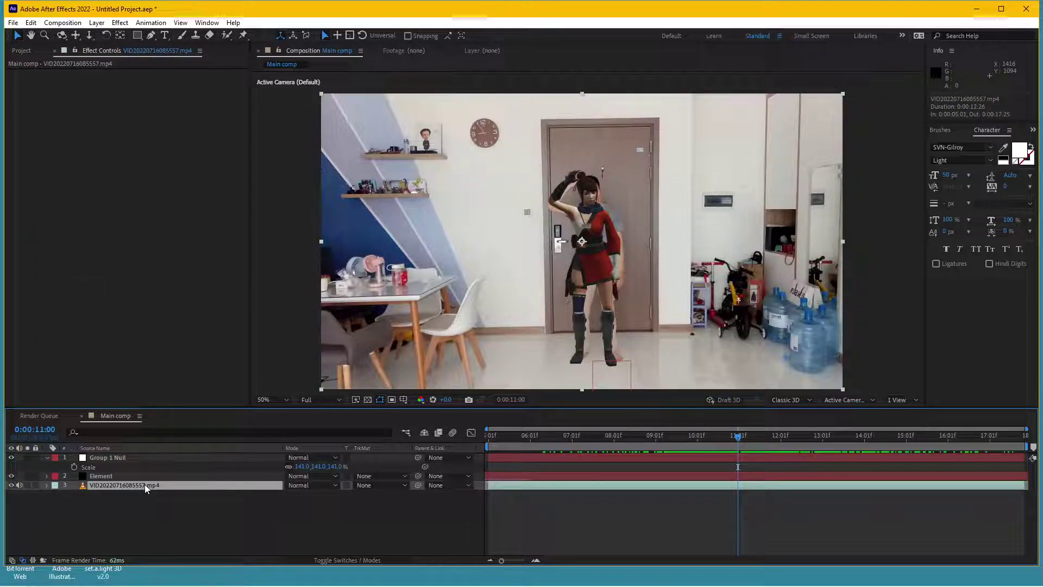
pyautogui.hotkey('ctrl', 'd')
pyautogui.press('Return')
pyautogui.write('C')
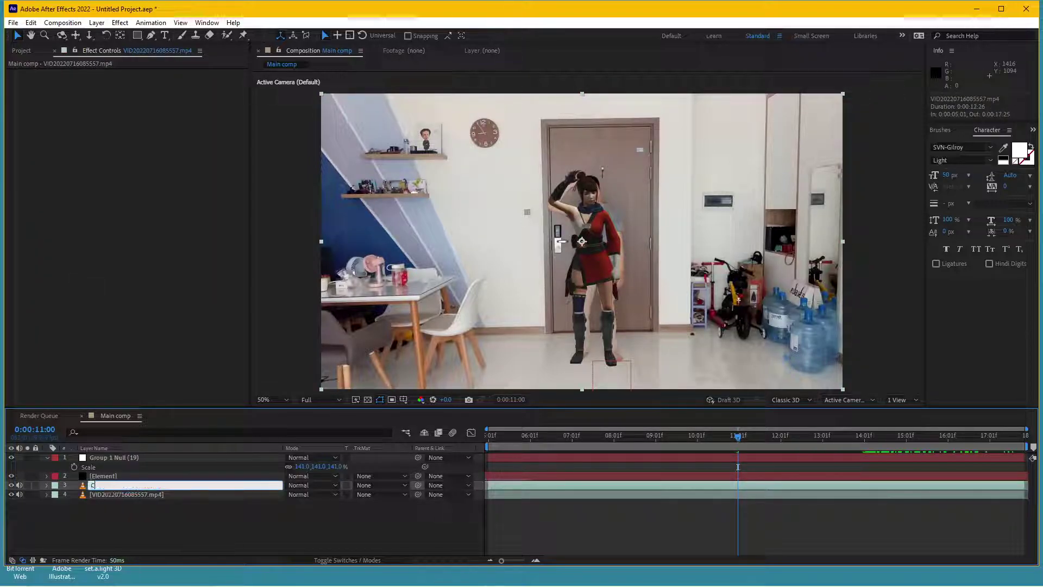
pyautogui.write('lean plate')
pyautogui.press('Return')
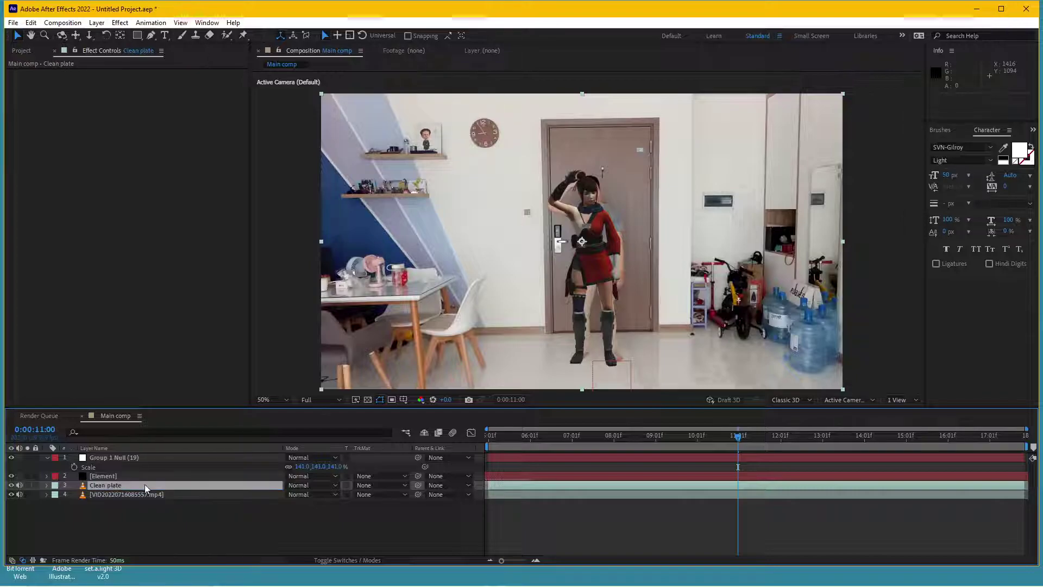
pyautogui.click(19, 484)
pyautogui.click(18, 493)
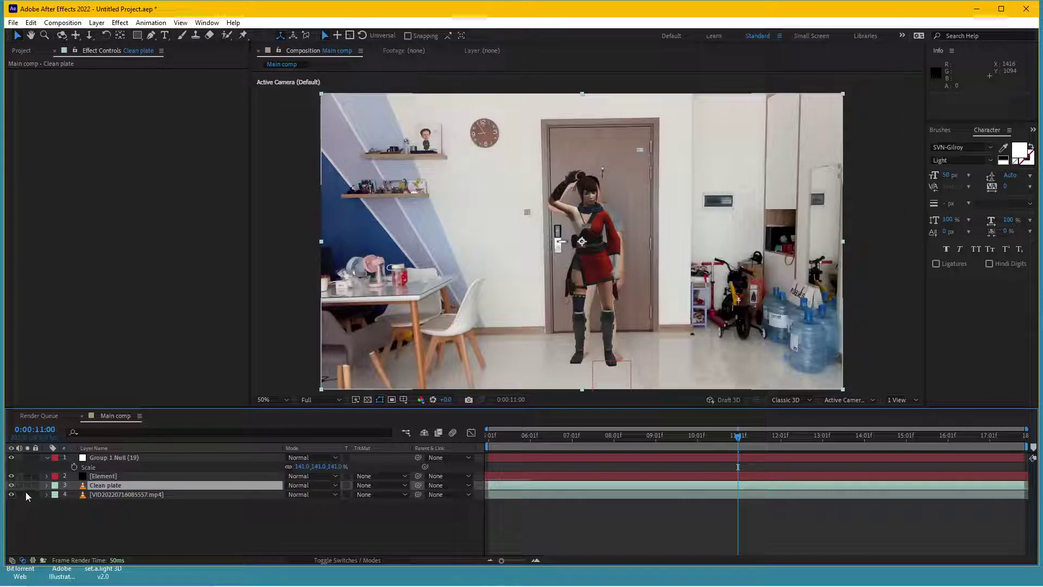
pyautogui.click(27, 484)
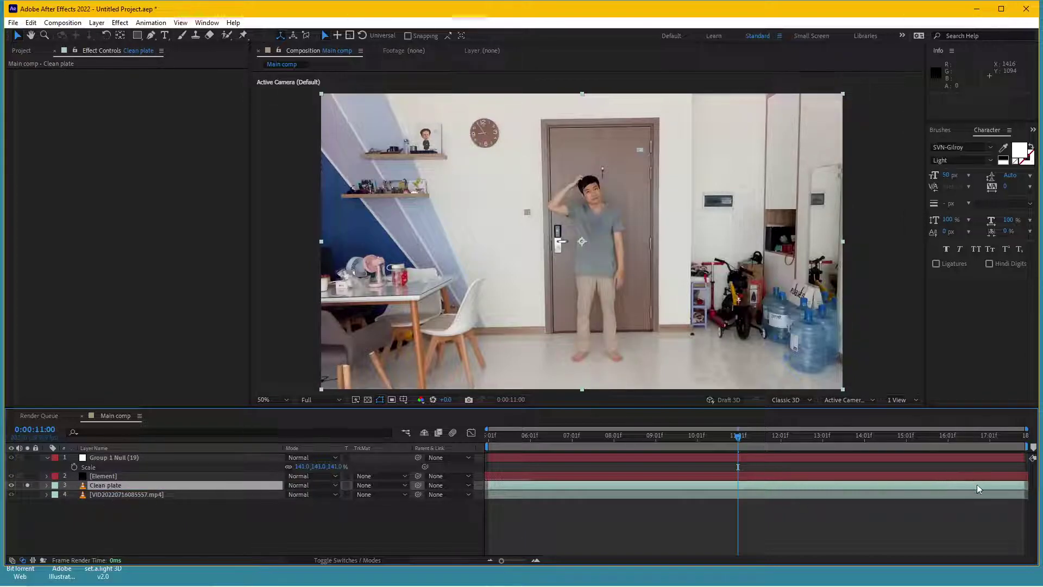
# Step: Freeze Clean plate on an empty-room frame, extend it to the end, start it at 0:00:11:00, and unsolo
pyautogui.moveTo(1026, 484)
pyautogui.mouseDown()
pyautogui.moveTo(746, 484)
pyautogui.moveTo(1039, 485)
pyautogui.mouseUp()
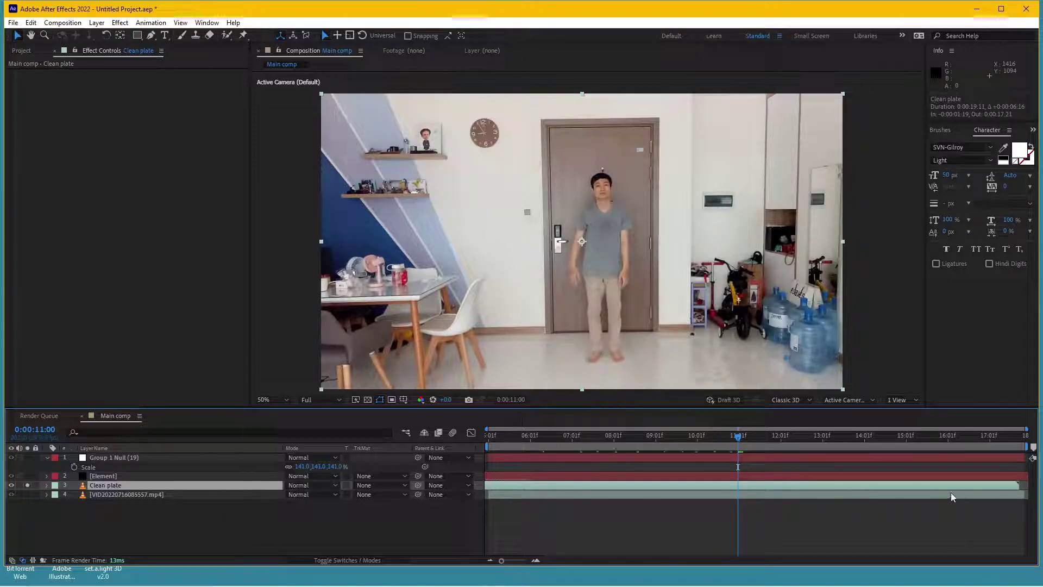
pyautogui.moveTo(943, 486); pyautogui.dragTo(795, 487)
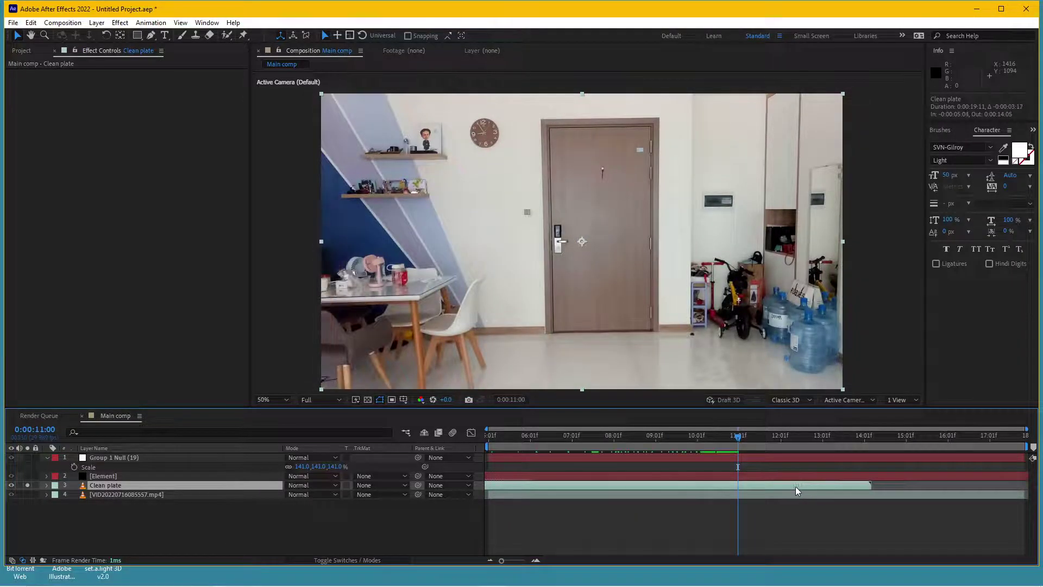
pyautogui.rightClick(768, 480)
pyautogui.moveTo(813, 238)
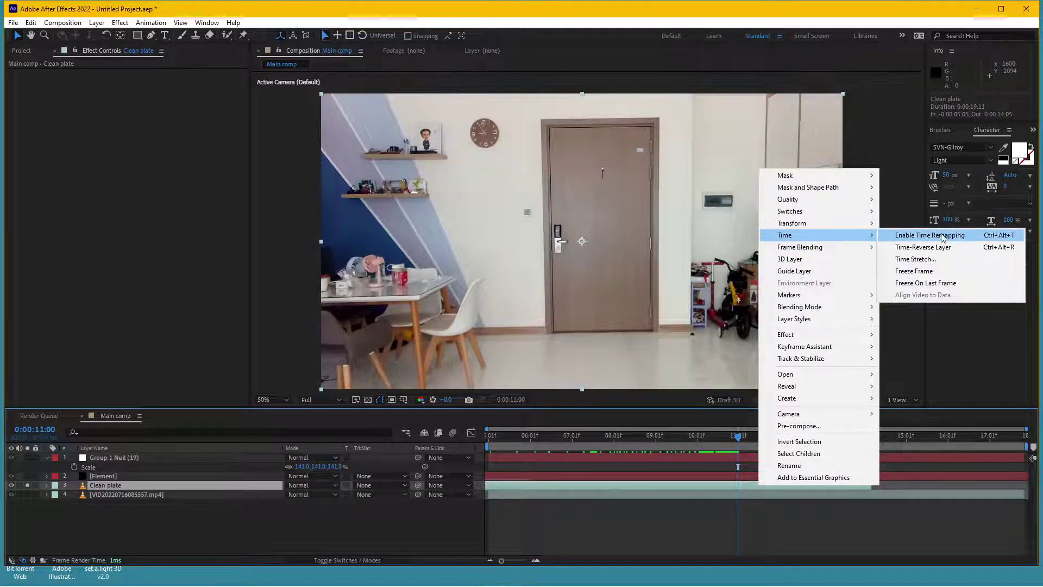
pyautogui.click(916, 271)
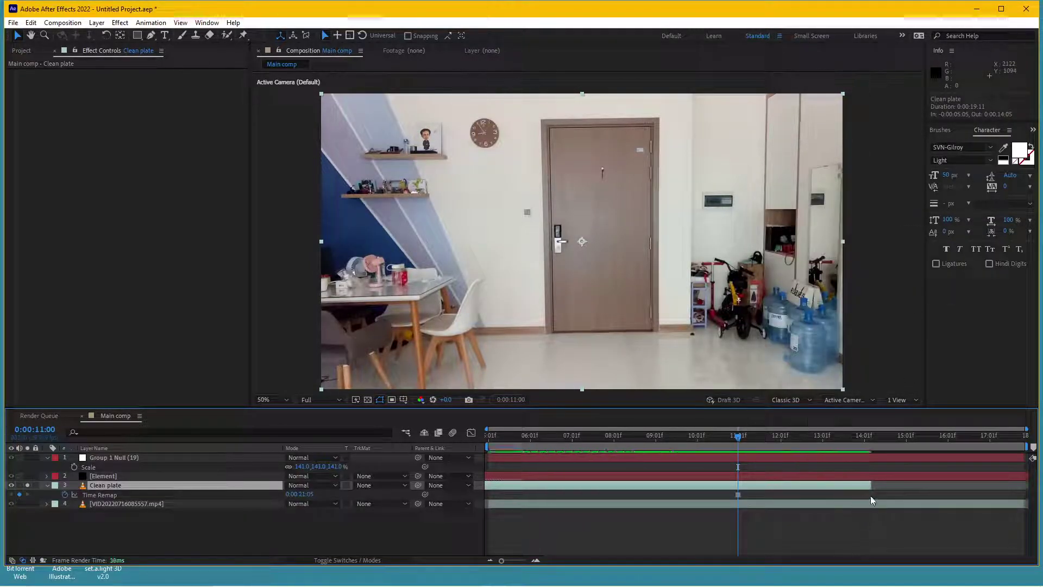
pyautogui.moveTo(870, 485); pyautogui.dragTo(954, 488)
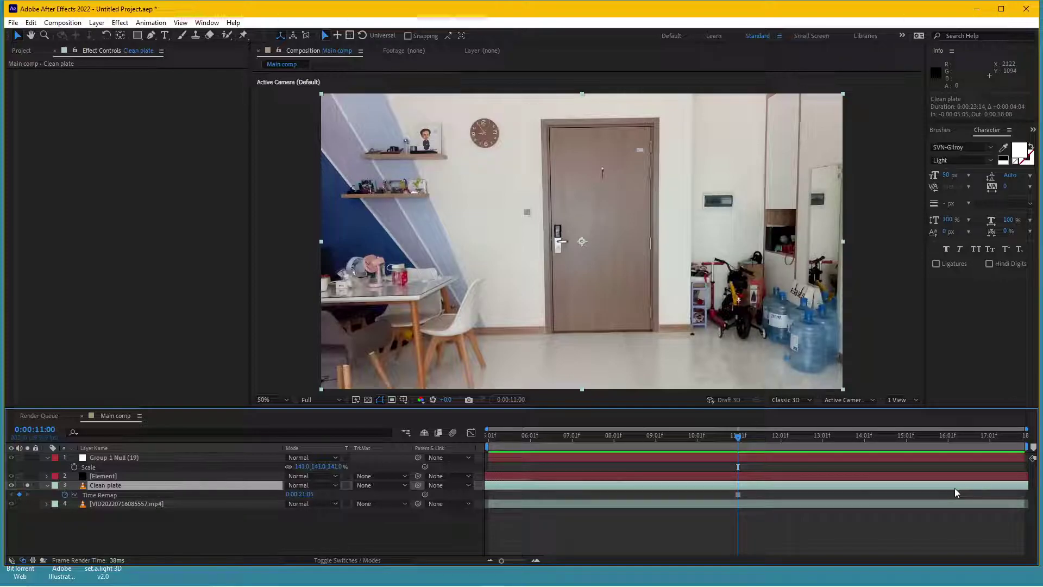
pyautogui.hotkey('alt', '[')
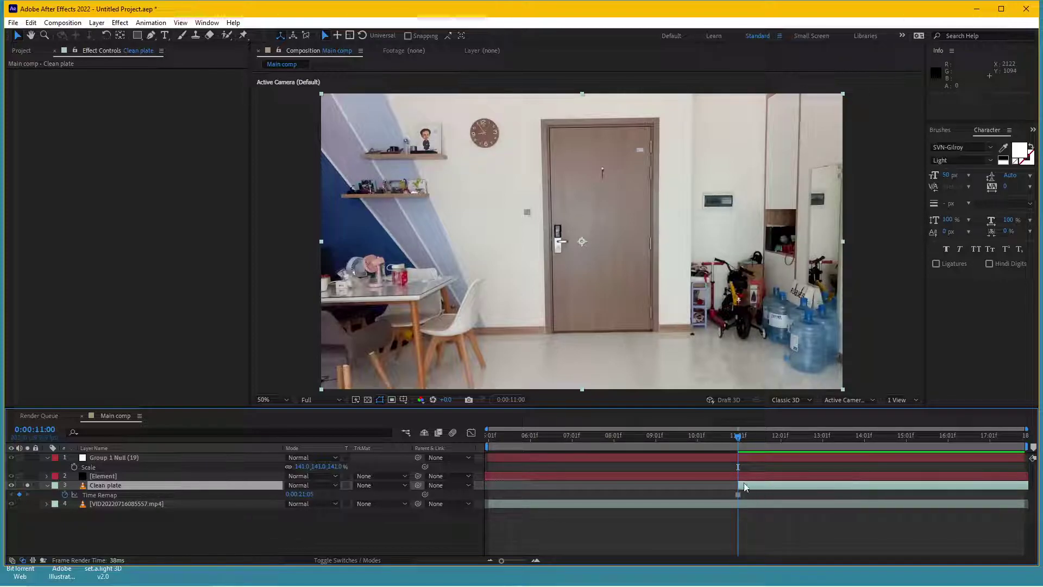
pyautogui.click(27, 485)
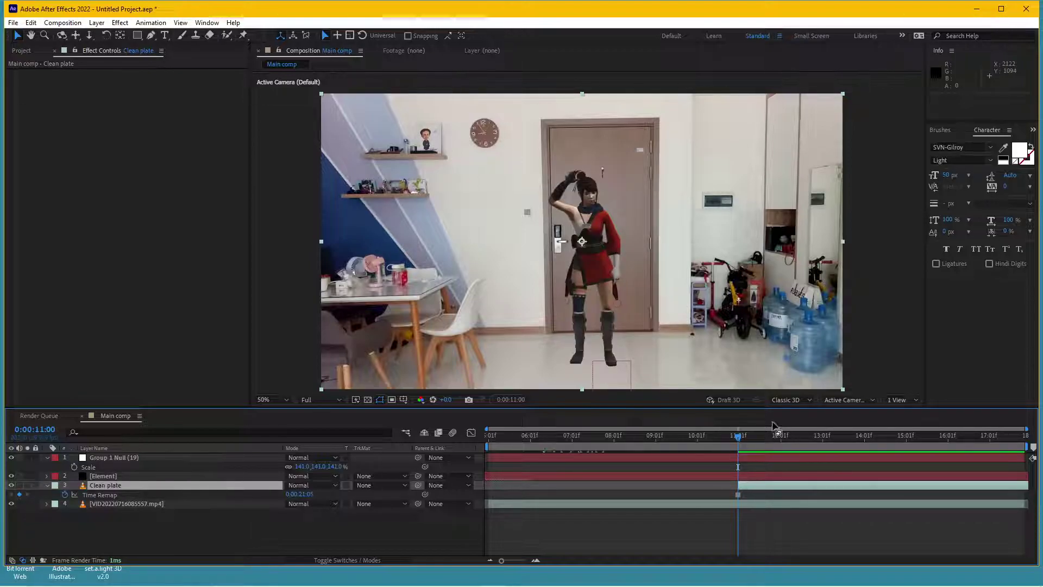
pyautogui.moveTo(740, 442)
pyautogui.mouseDown()
pyautogui.moveTo(758, 445)
pyautogui.moveTo(750, 436)
pyautogui.moveTo(673, 452)
pyautogui.moveTo(760, 463)
pyautogui.moveTo(738, 466)
pyautogui.mouseUp()
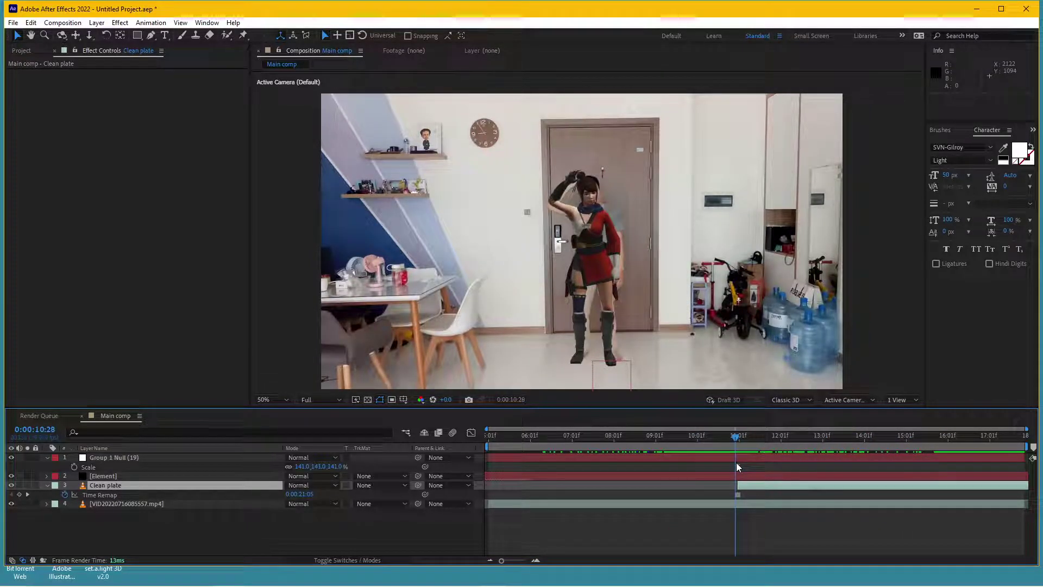
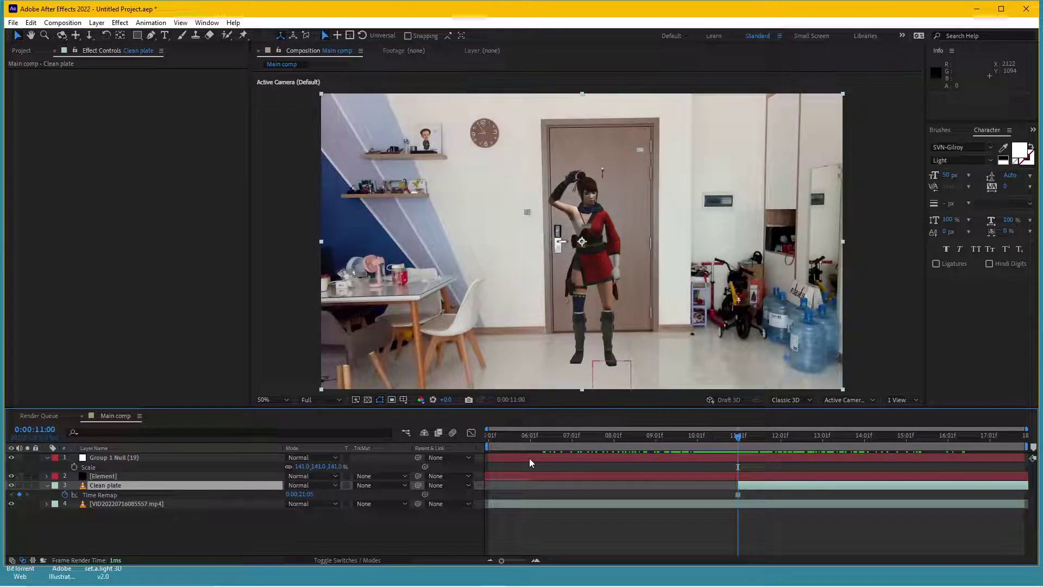
# Step: Select the [Element] layer, then open Import File from the Project panel's empty area
pyautogui.click(172, 476)
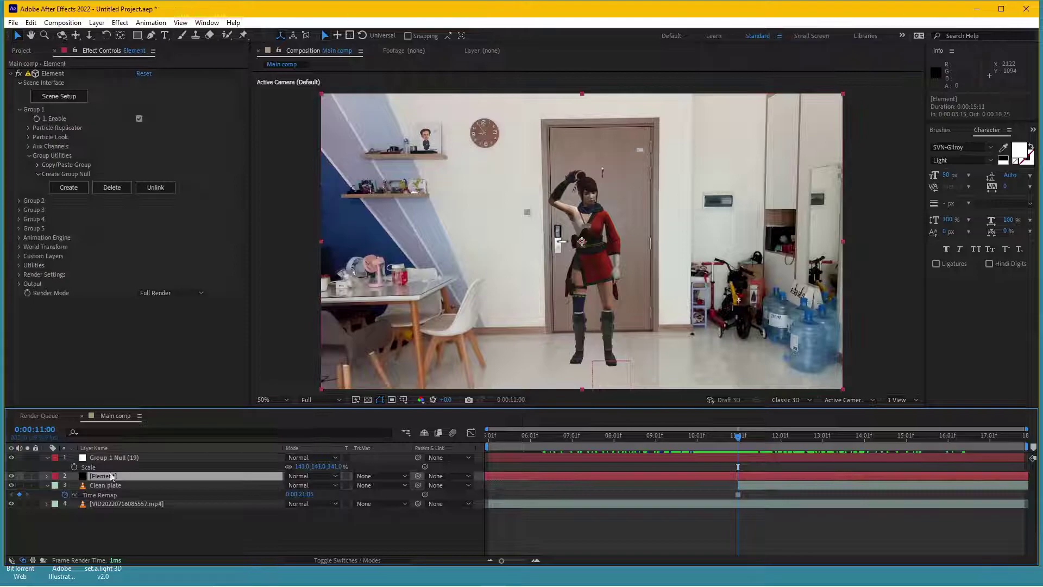
pyautogui.click(22, 51)
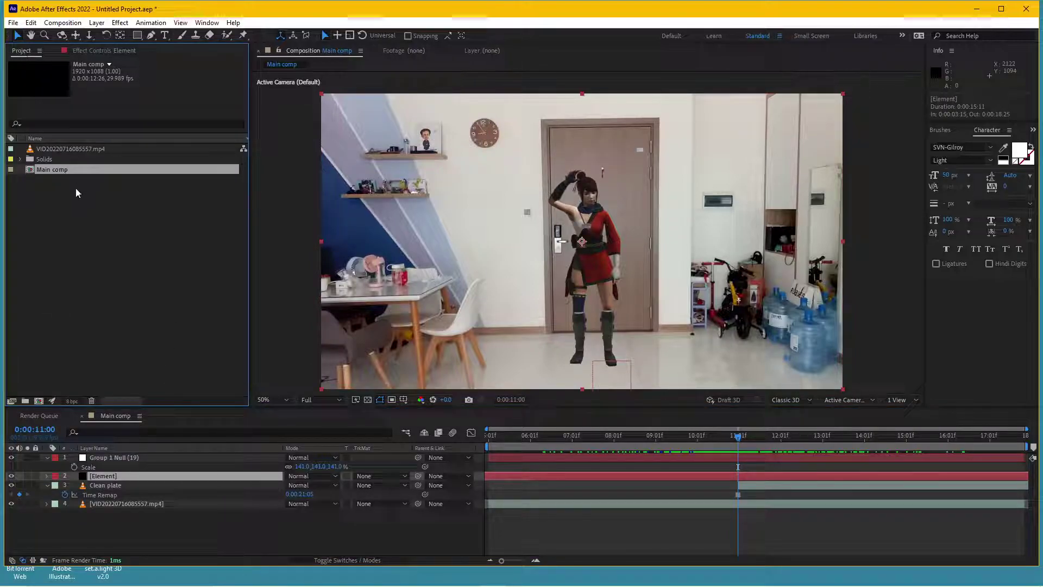
pyautogui.doubleClick(79, 217)
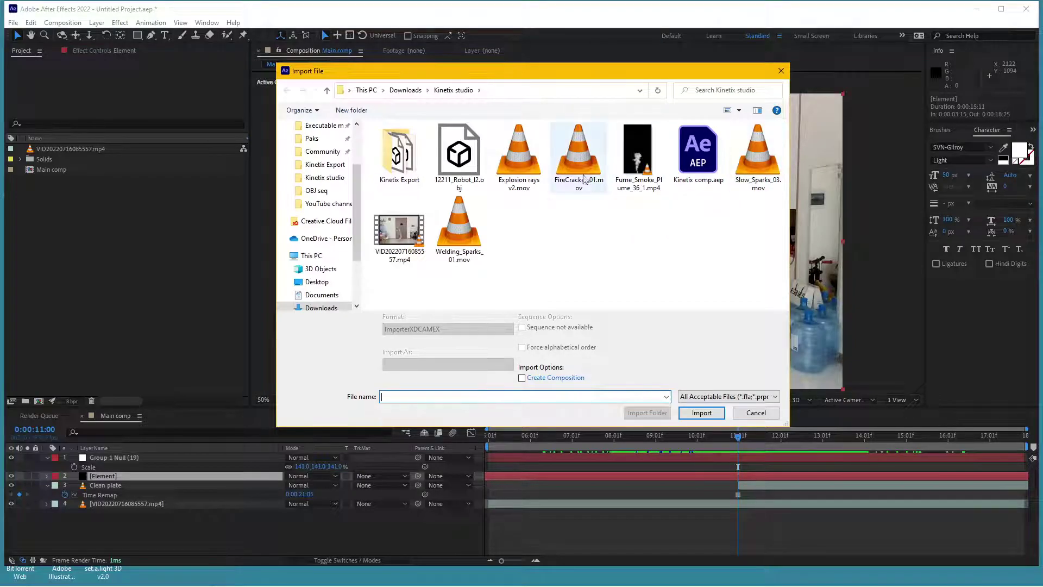
# Step: Import Explosion rays v2.mov, Fume_Smoke_Plume_36_1.mp4 and Welding_Sparks_01.mov together, then deselect them
pyautogui.click(524, 161)
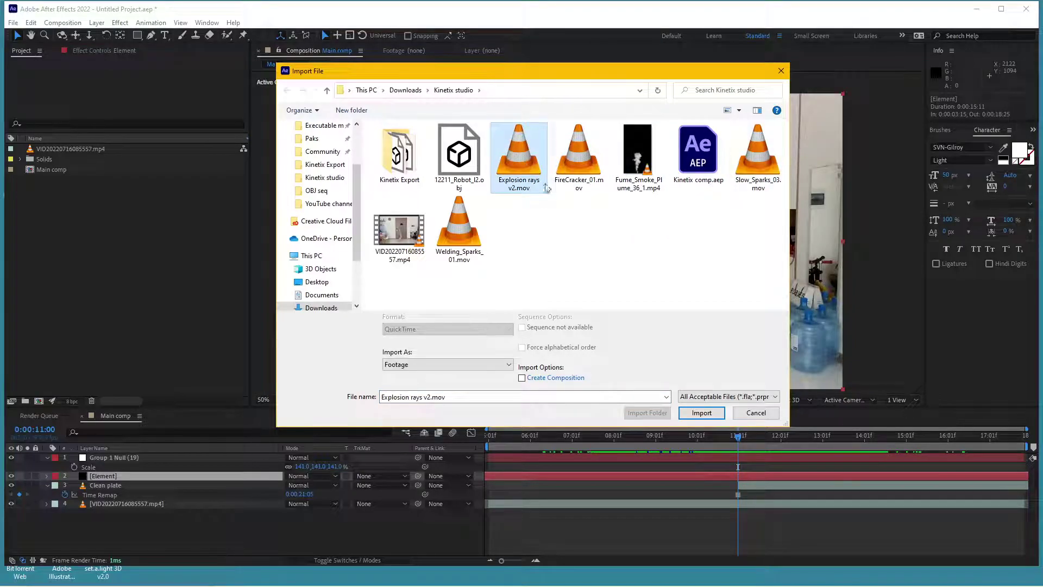
pyautogui.keyDown('ctrl'); pyautogui.click(637, 140); pyautogui.keyUp('ctrl')
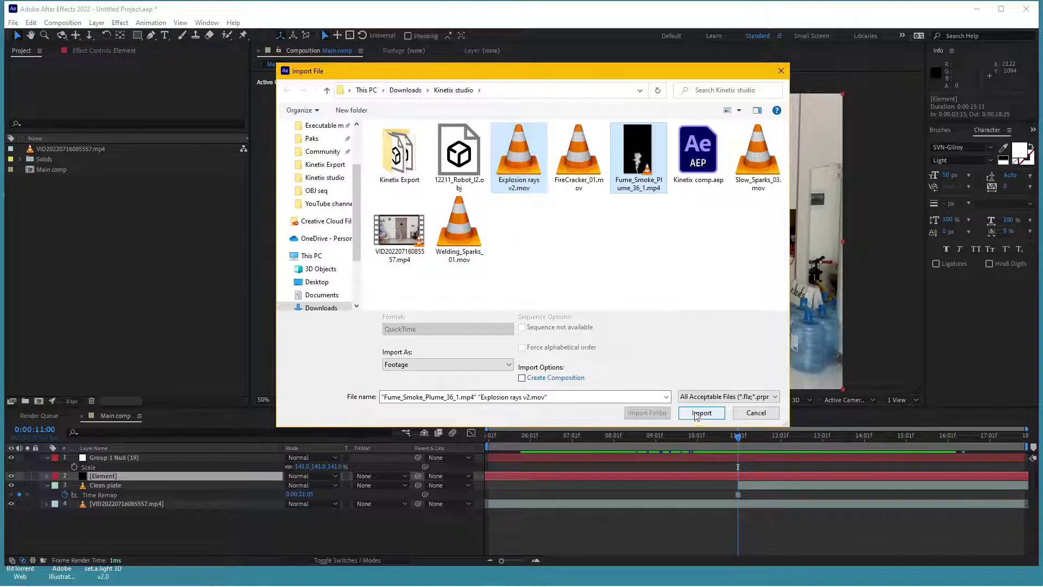
pyautogui.keyDown('ctrl'); pyautogui.click(459, 226); pyautogui.keyUp('ctrl')
pyautogui.click(701, 412)
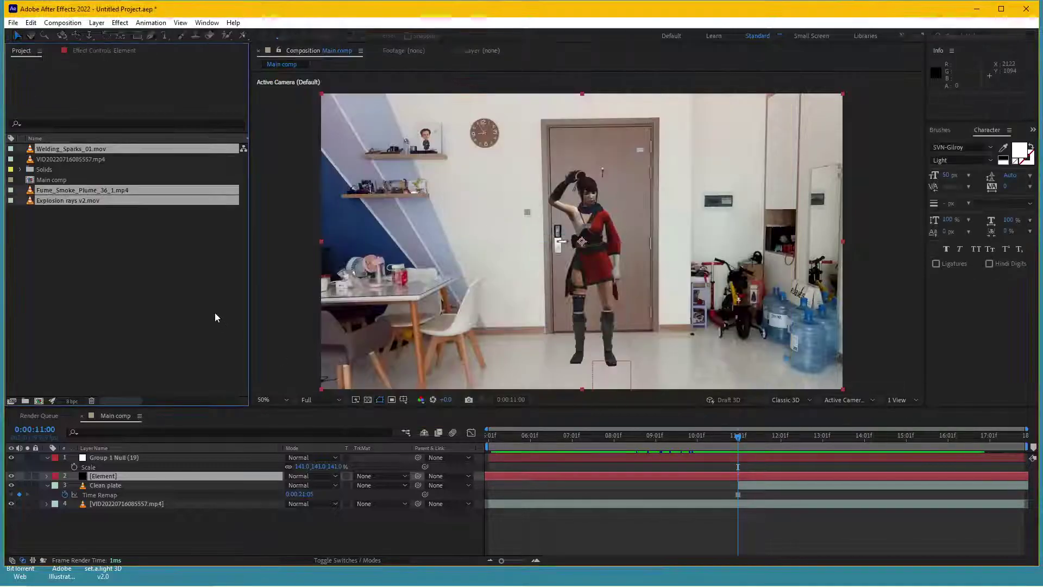
pyautogui.click(119, 240)
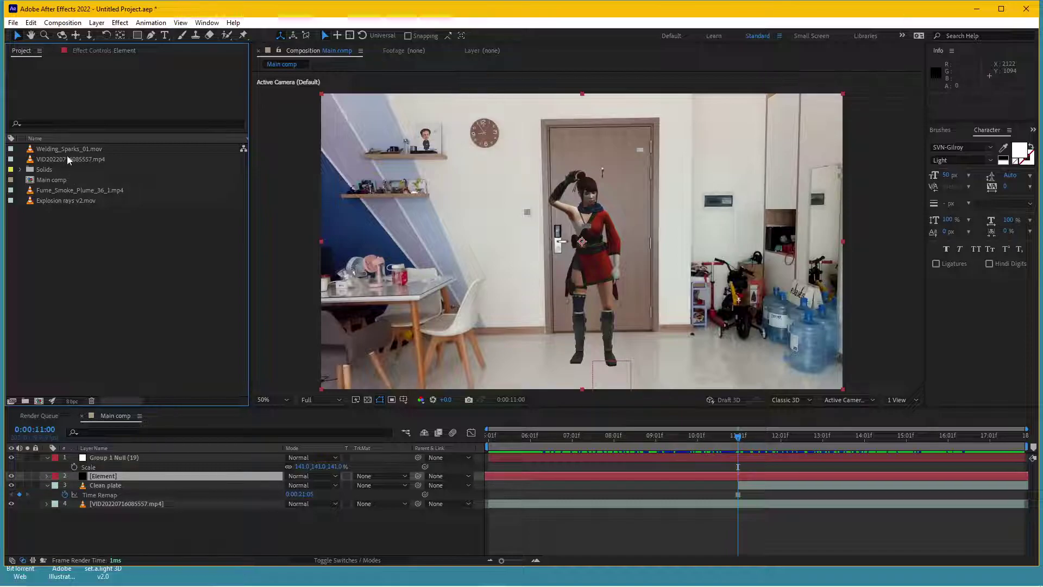
# Step: Place Explosion rays v2.mov in Main comp starting near 11 seconds, using Add blend mode
pyautogui.moveTo(66, 201); pyautogui.dragTo(155, 457)
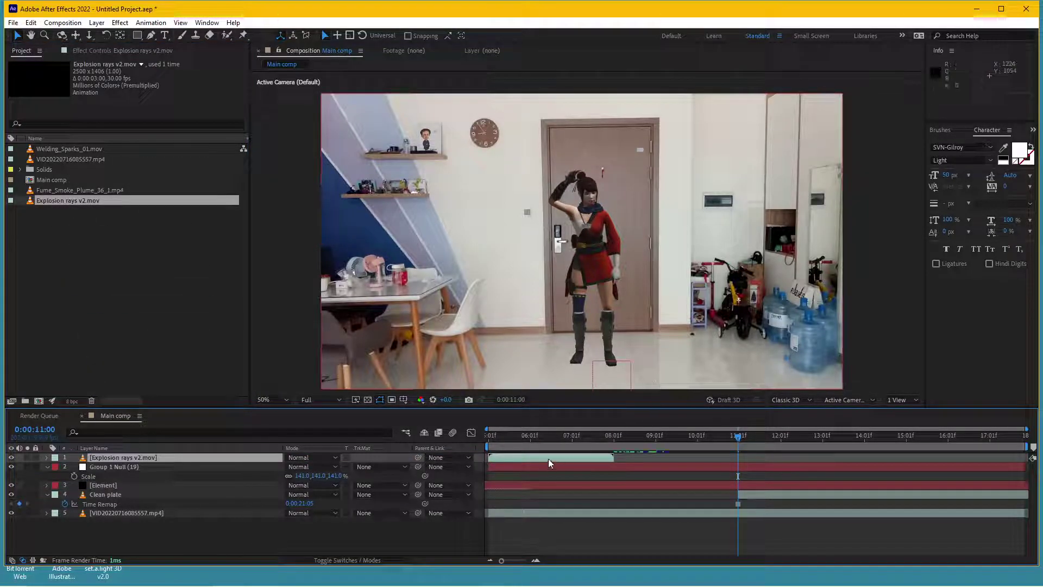
pyautogui.moveTo(549, 463); pyautogui.dragTo(784, 458)
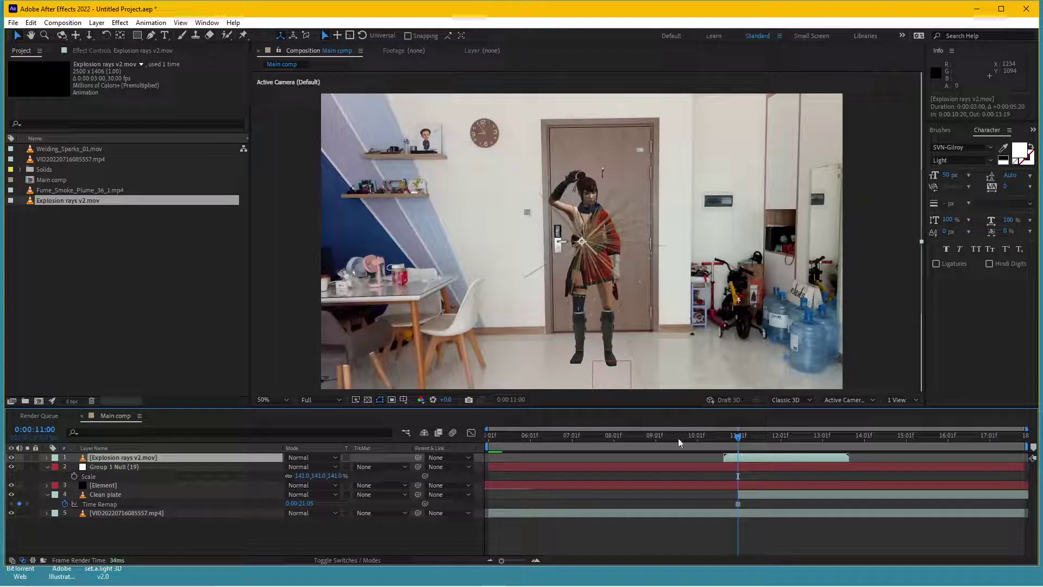
pyautogui.click(310, 457)
pyautogui.click(349, 226)
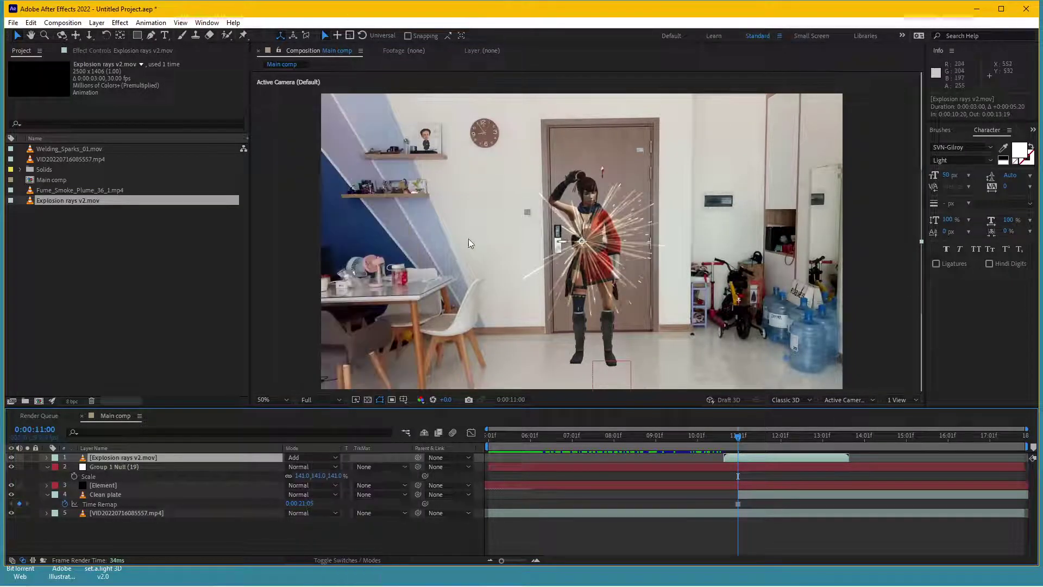
# Step: Apply the Plugin Everything Deep Glow effect to the explosion rays layer
pyautogui.click(120, 22)
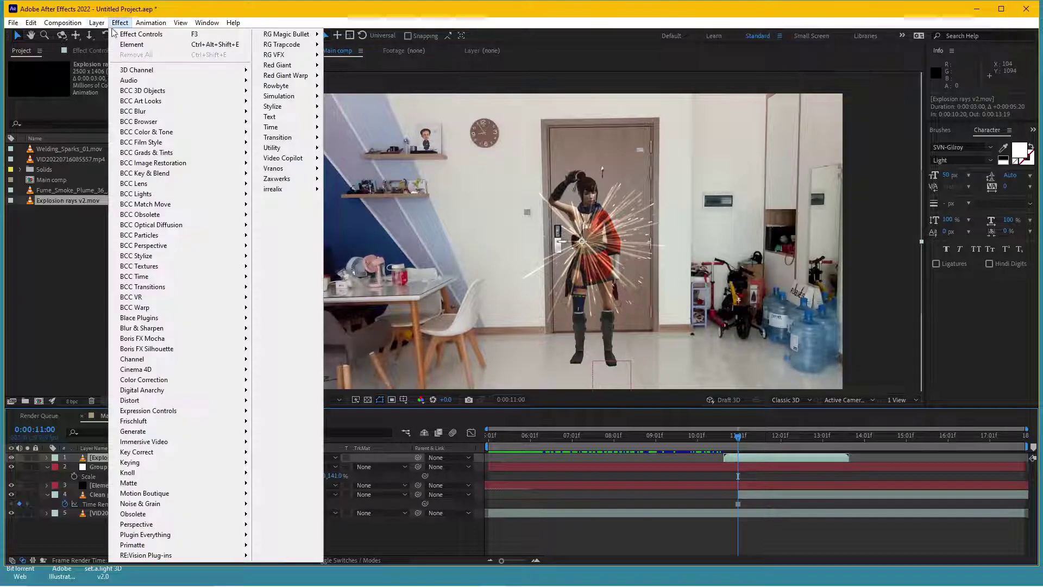
pyautogui.moveTo(233, 534)
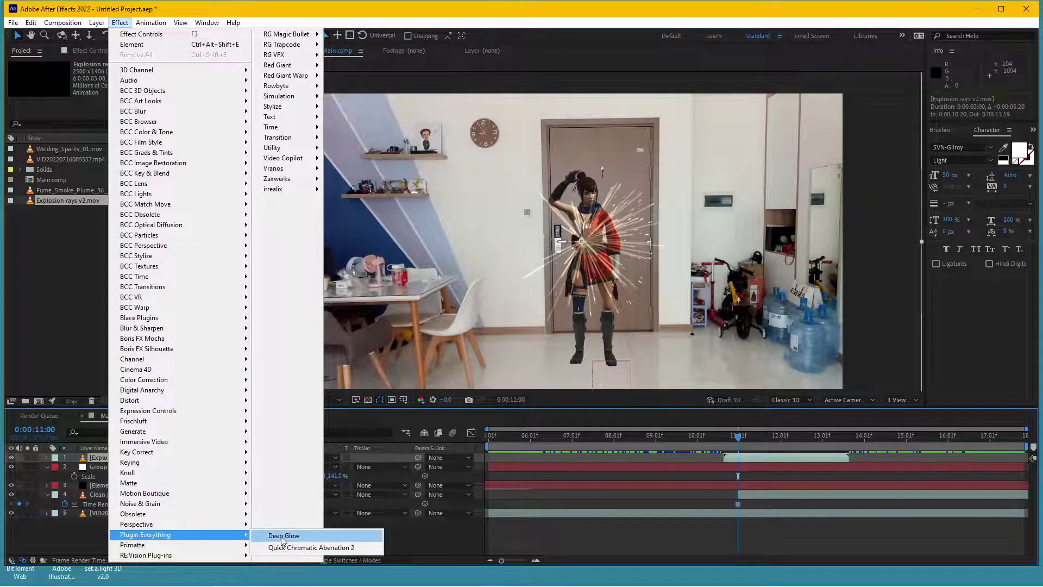
pyautogui.click(283, 536)
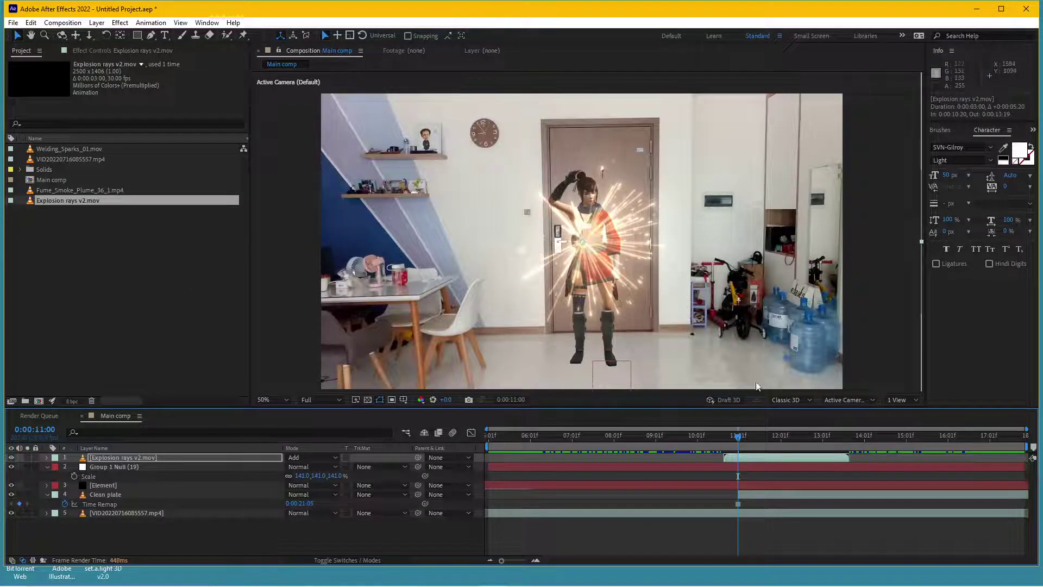
# Step: Scale the rays layer to 169% and preview the frames leading into the explosion
pyautogui.click(259, 458)
pyautogui.press('s')
pyautogui.moveTo(302, 466)
pyautogui.mouseDown()
pyautogui.moveTo(344, 460)
pyautogui.moveTo(326, 460)
pyautogui.mouseUp()
pyautogui.moveTo(606, 314); pyautogui.dragTo(617, 315)
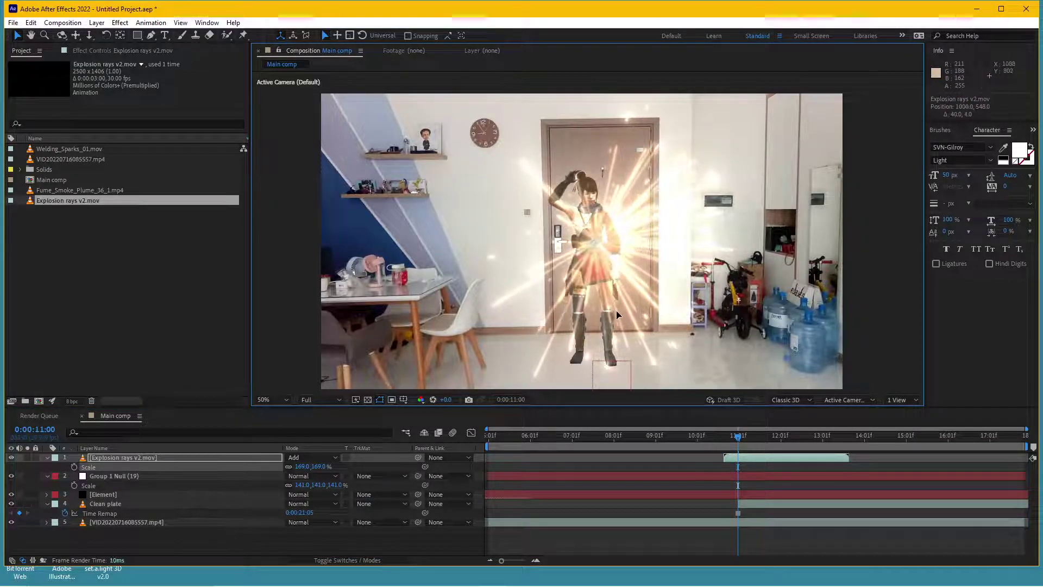
pyautogui.click(730, 441)
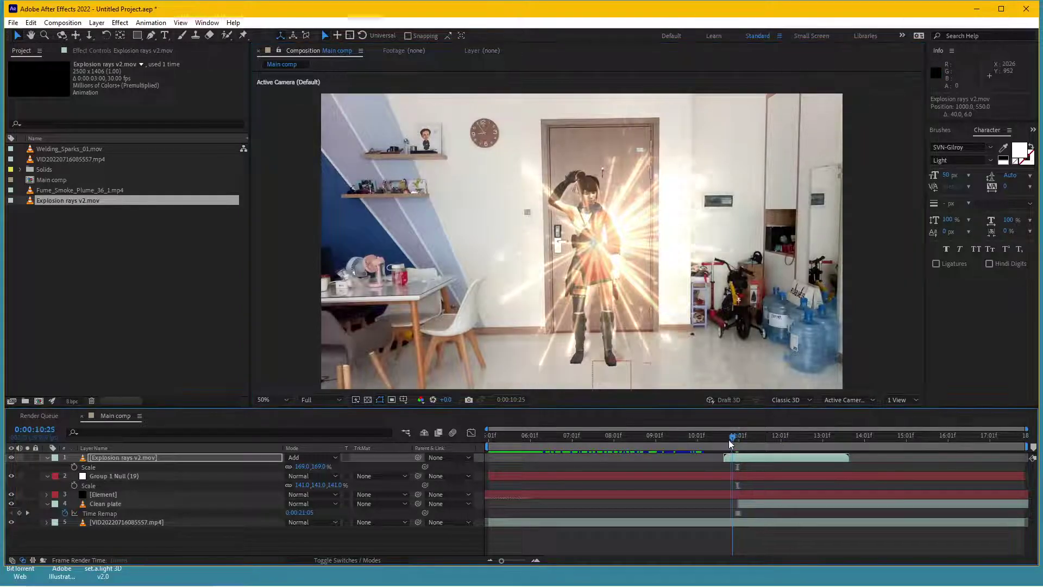
pyautogui.moveTo(730, 444)
pyautogui.mouseDown()
pyautogui.moveTo(718, 446)
pyautogui.moveTo(734, 444)
pyautogui.mouseUp()
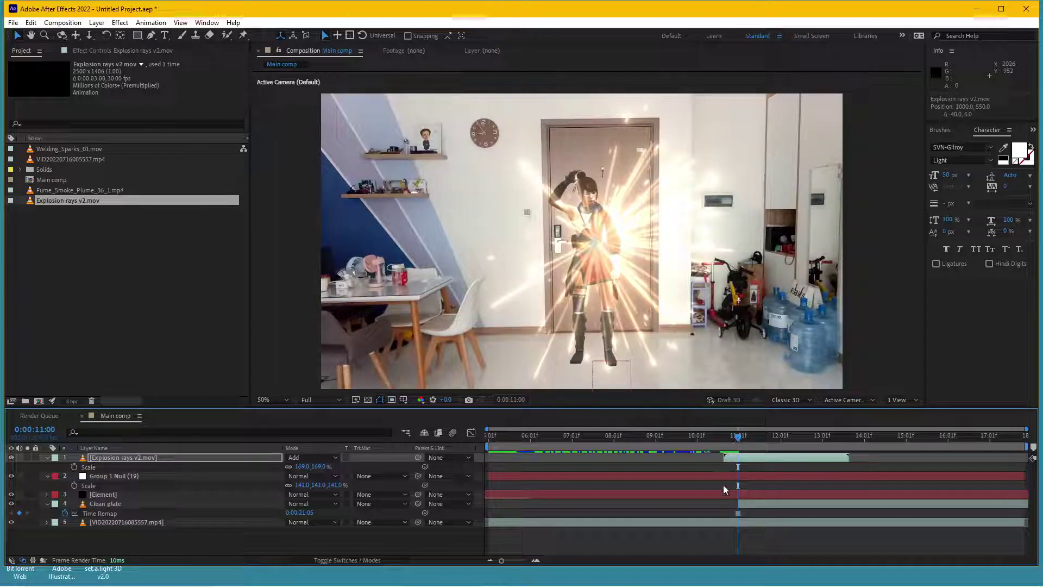
# Step: Trim Clean plate to start at 11:00 and keyframe its opacity fading in from 0%
pyautogui.click(750, 503)
pyautogui.hotkey('alt', '[')
pyautogui.press('t')
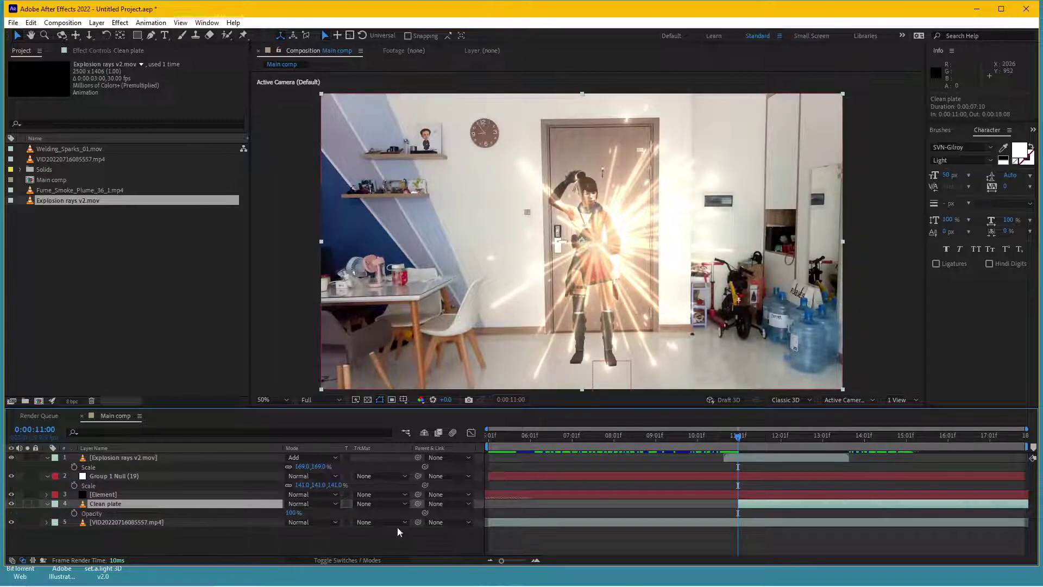
pyautogui.click(74, 512)
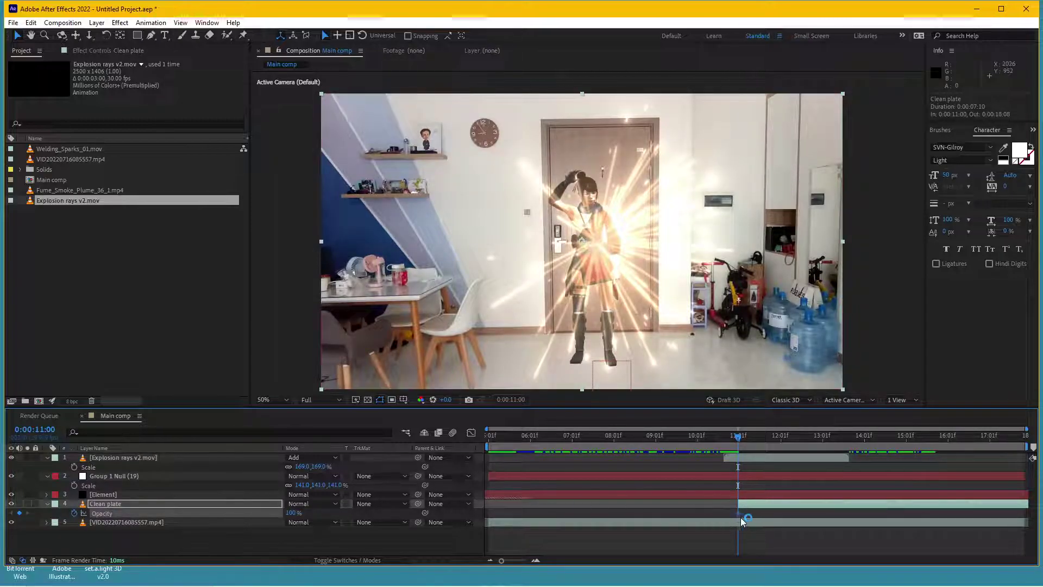
pyautogui.moveTo(745, 513); pyautogui.dragTo(748, 513)
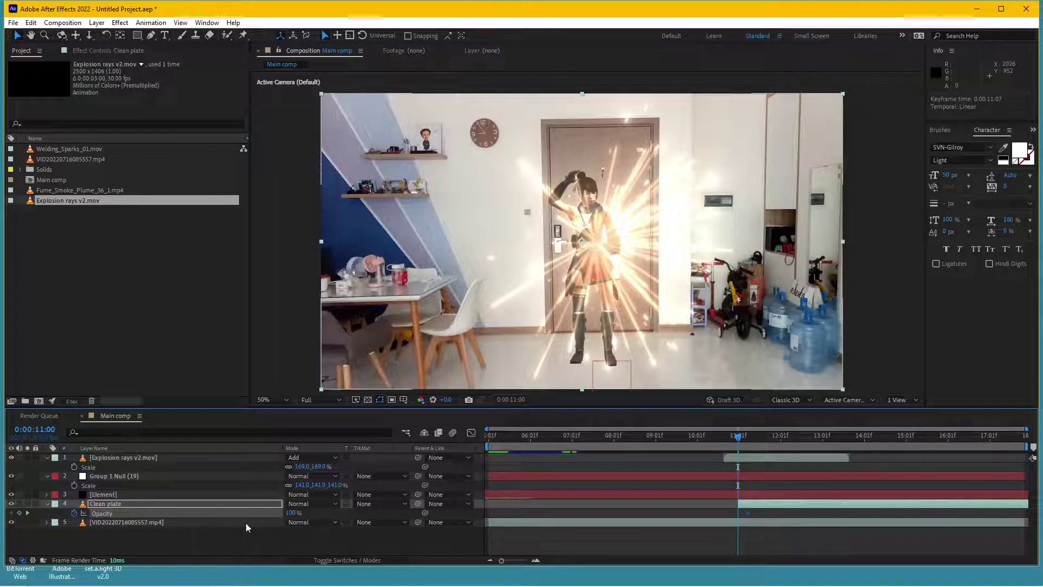
pyautogui.write('0')
pyautogui.press('Return')
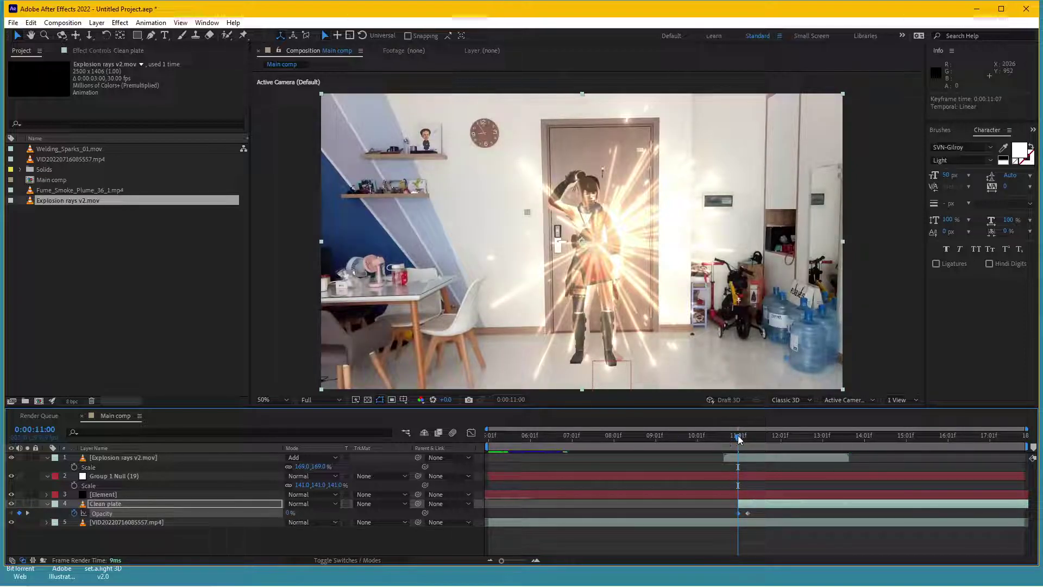
pyautogui.moveTo(739, 439); pyautogui.dragTo(737, 450)
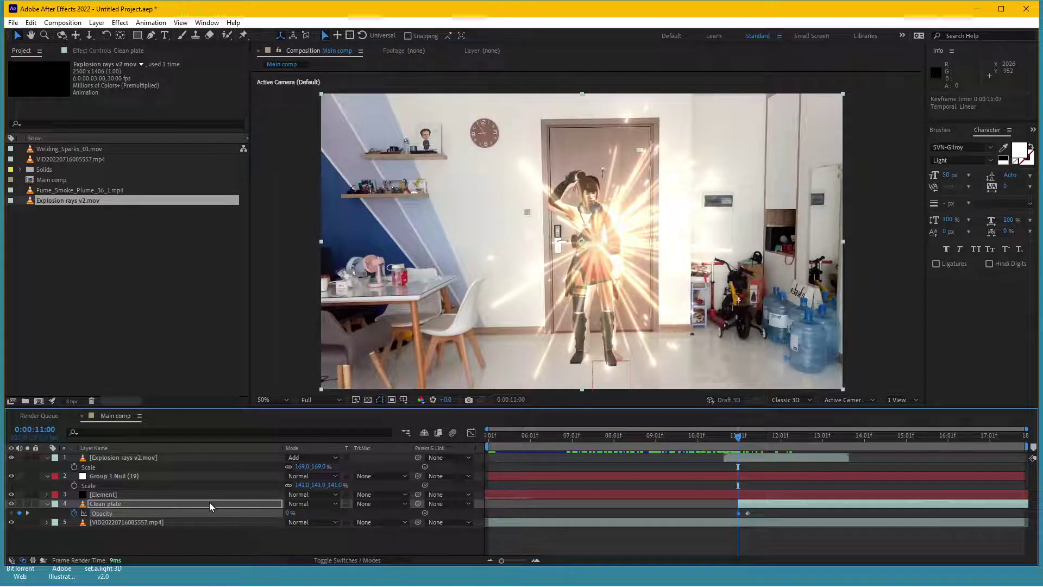
# Step: Trim [Element] to start at 11:00 and paste Clean plate's opacity fade-in keyframes onto it
pyautogui.click(156, 506)
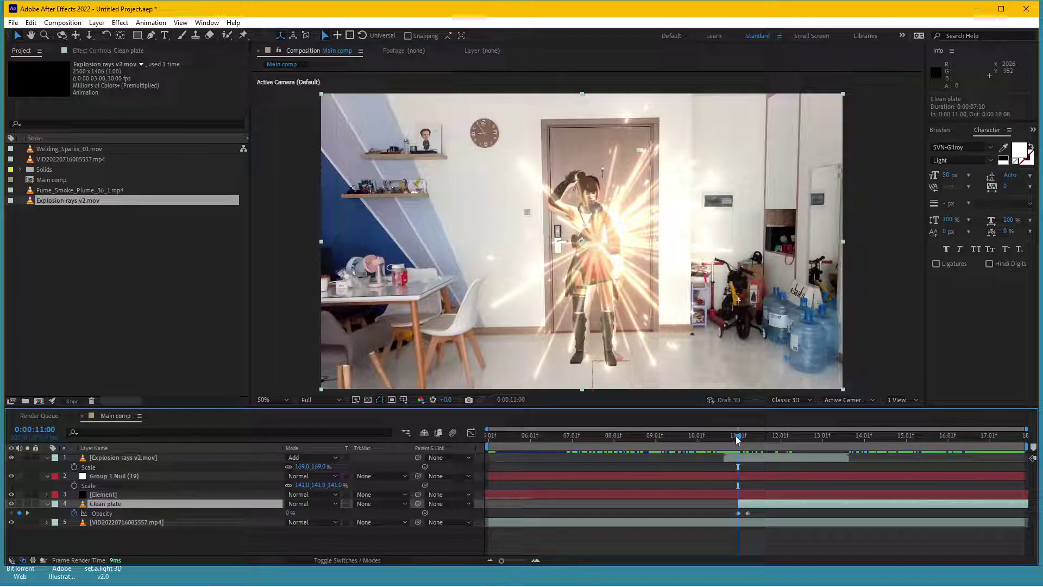
pyautogui.click(160, 495)
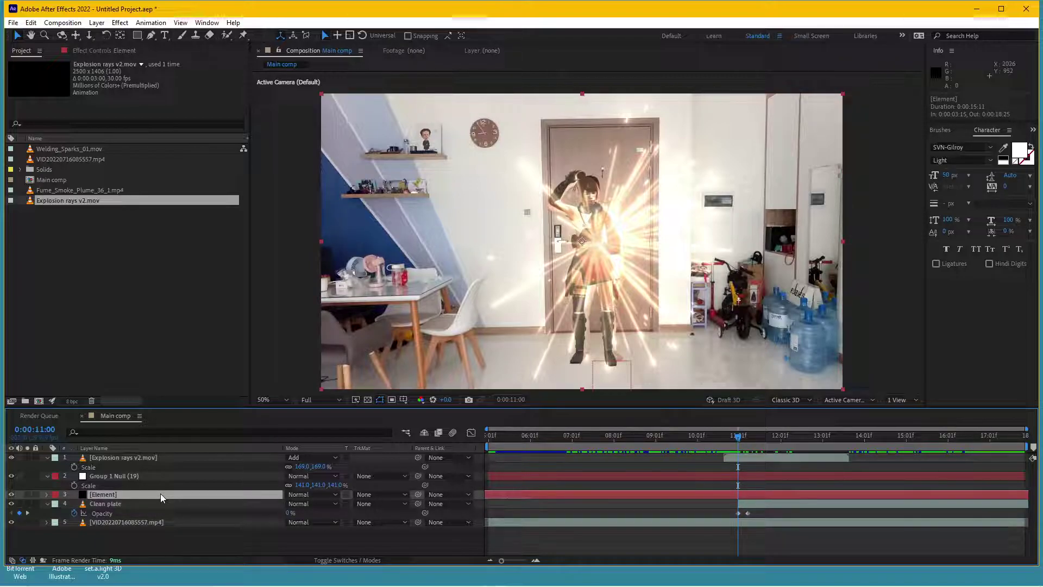
pyautogui.hotkey('alt', '[')
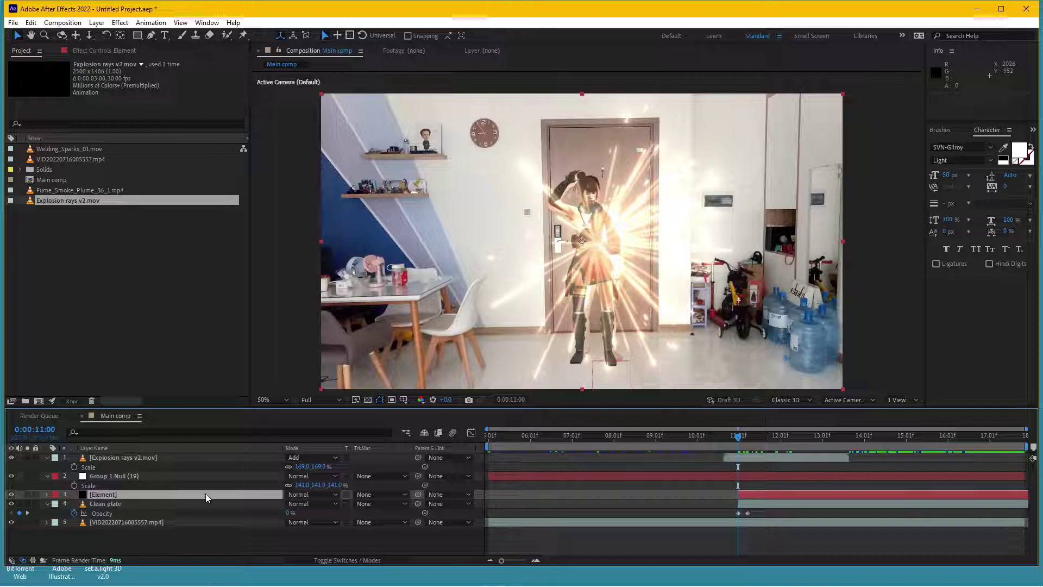
pyautogui.moveTo(735, 435); pyautogui.dragTo(738, 429)
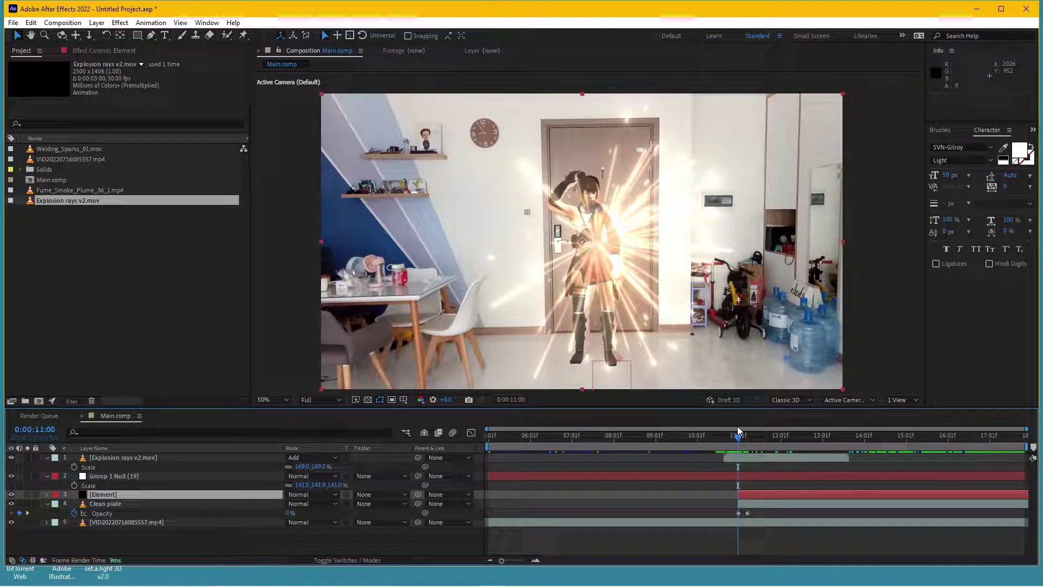
pyautogui.press('t')
pyautogui.click(756, 521)
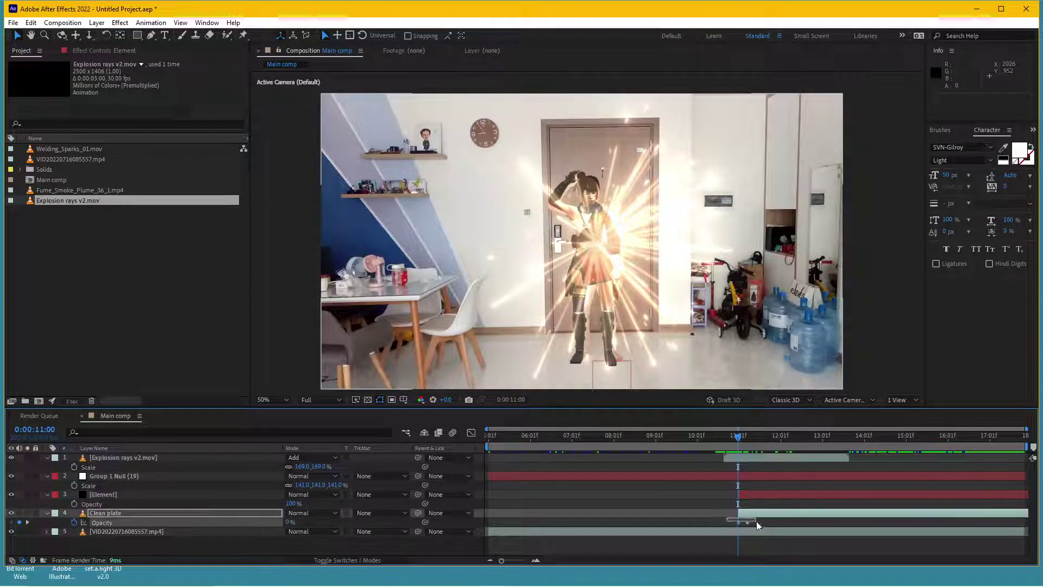
pyautogui.click(752, 494)
pyautogui.hotkey('ctrl', 'v')
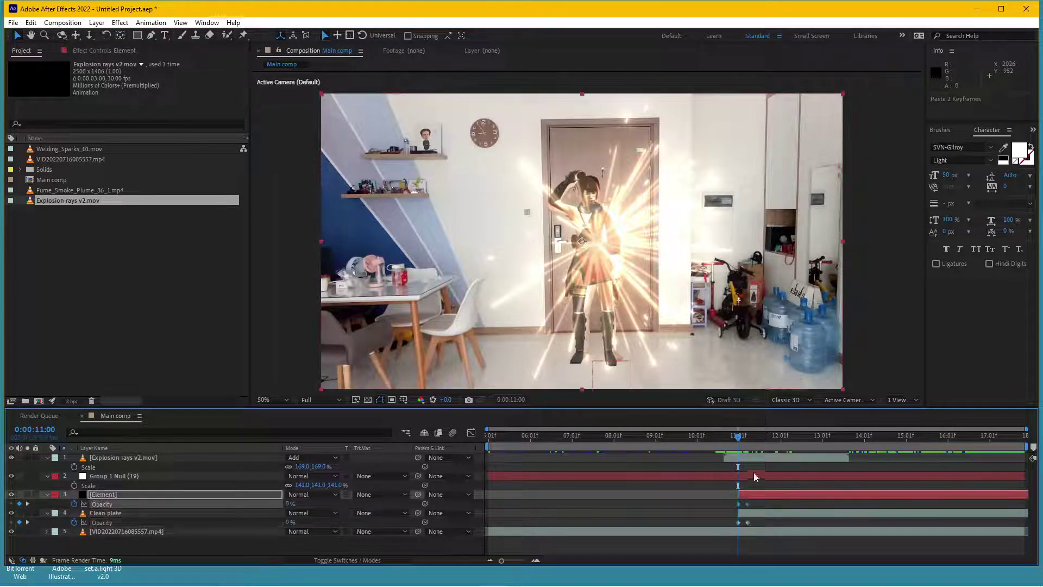
pyautogui.moveTo(741, 441)
pyautogui.mouseDown()
pyautogui.moveTo(778, 436)
pyautogui.moveTo(700, 446)
pyautogui.moveTo(818, 422)
pyautogui.moveTo(740, 435)
pyautogui.moveTo(749, 422)
pyautogui.moveTo(729, 426)
pyautogui.mouseUp()
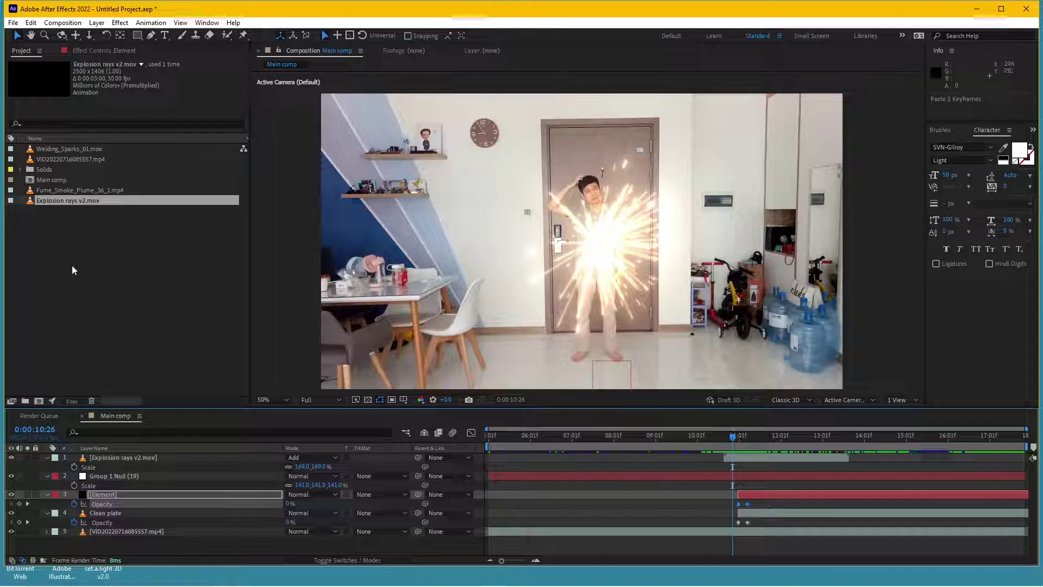
# Step: Add Fume_Smoke_Plume_36_1.mp4 to Main comp and slide its start time to match the explosion
pyautogui.click(63, 190)
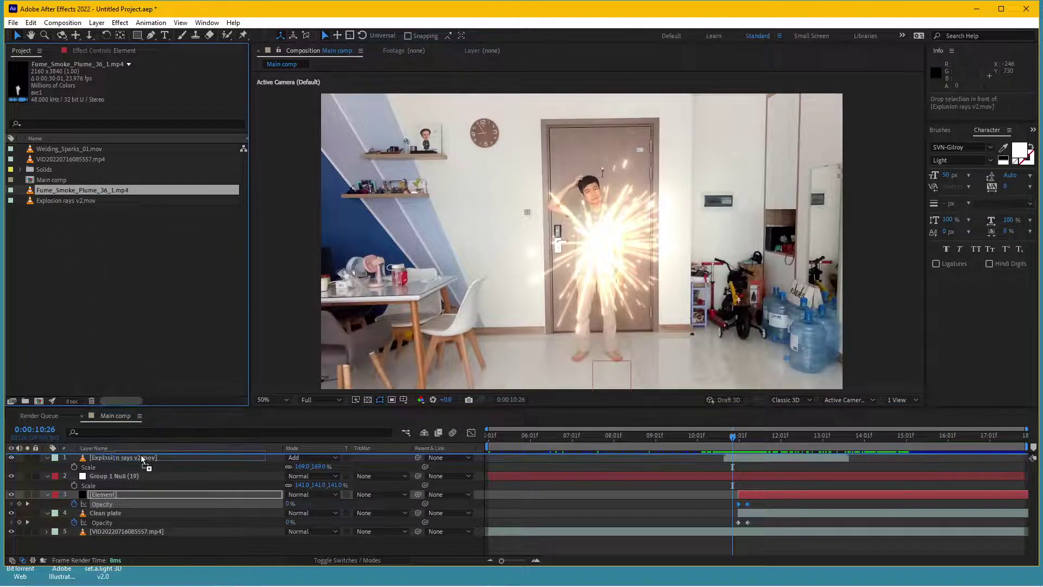
pyautogui.moveTo(128, 400); pyautogui.dragTo(142, 457)
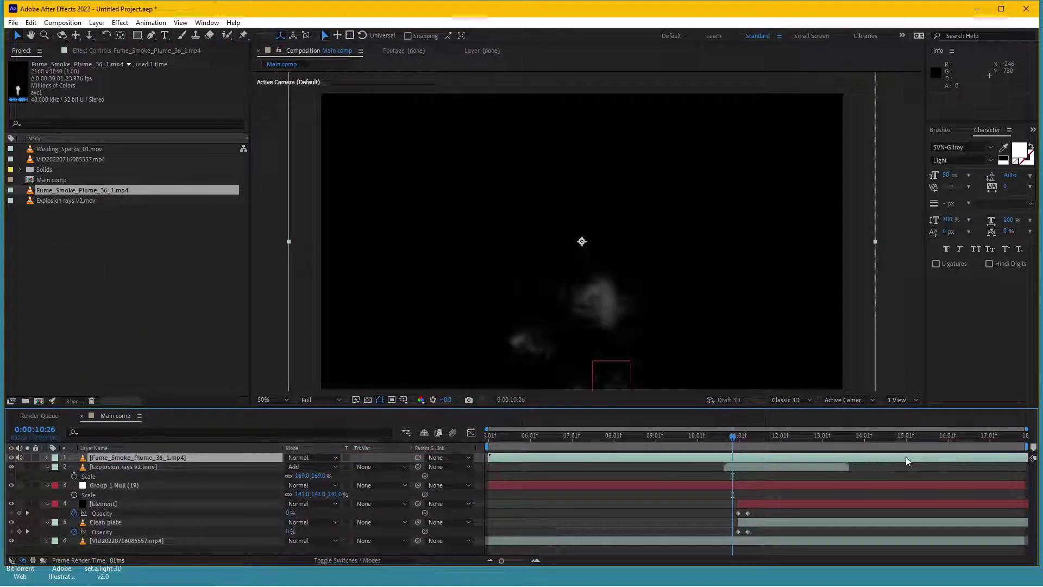
pyautogui.moveTo(906, 460); pyautogui.dragTo(763, 456)
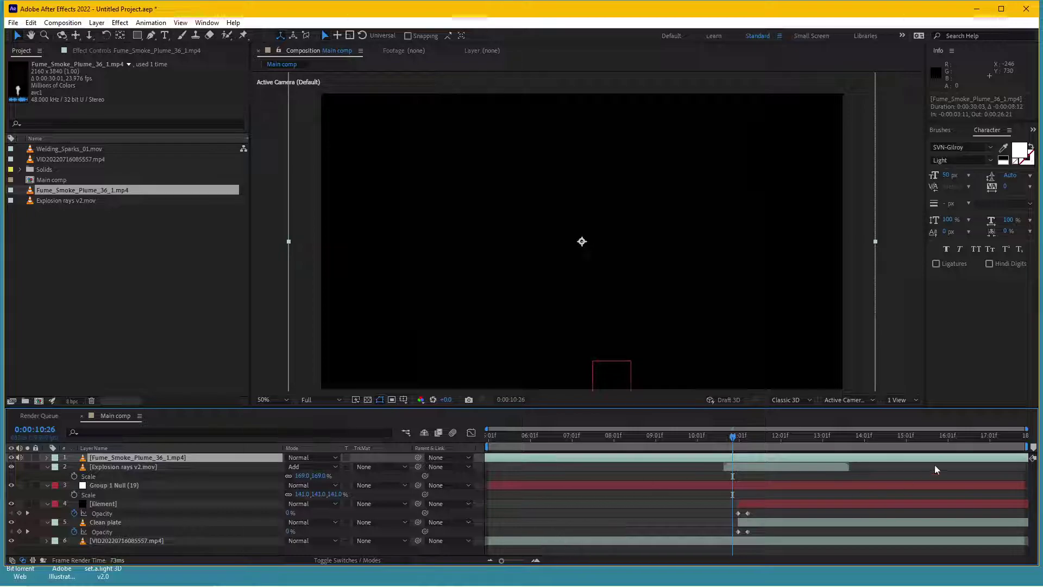
pyautogui.moveTo(638, 456); pyautogui.dragTo(725, 198)
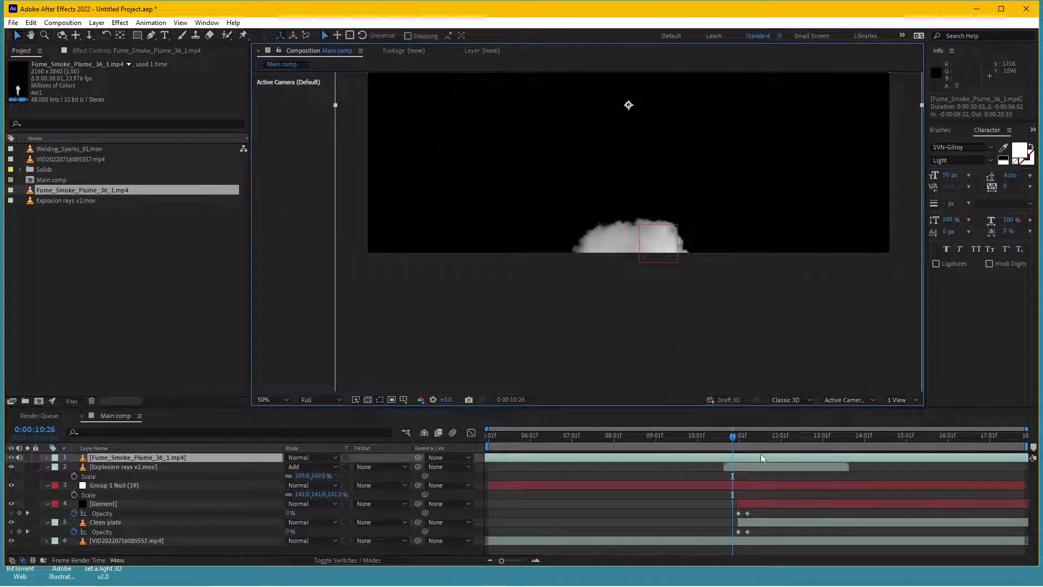
pyautogui.moveTo(759, 458); pyautogui.dragTo(796, 457)
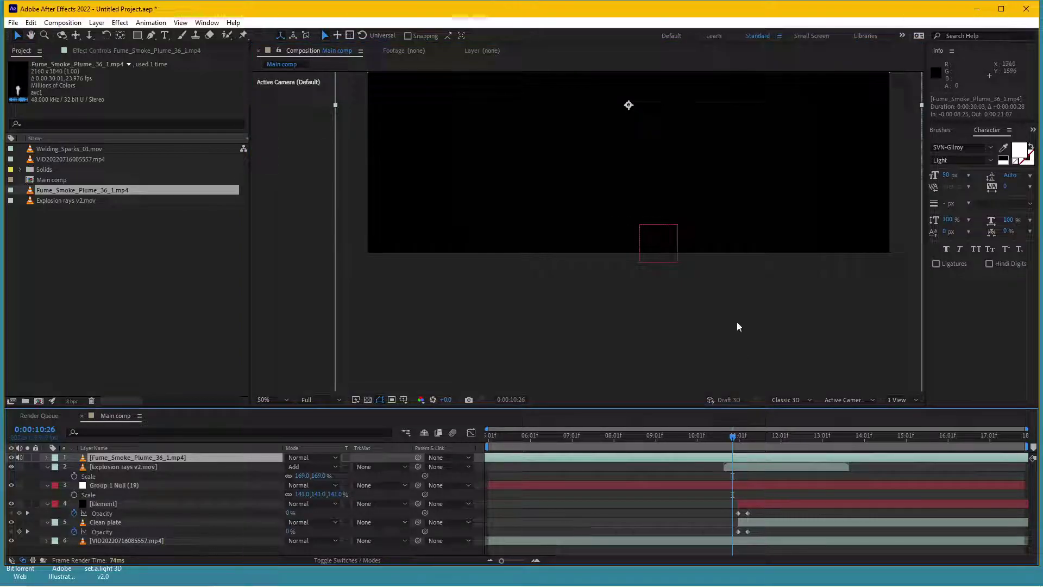
# Step: Move the smoke plume up over the person and blend it in Screen mode, after trying Add
pyautogui.scroll(-4, 729, 295)
pyautogui.moveTo(661, 258); pyautogui.dragTo(664, 183)
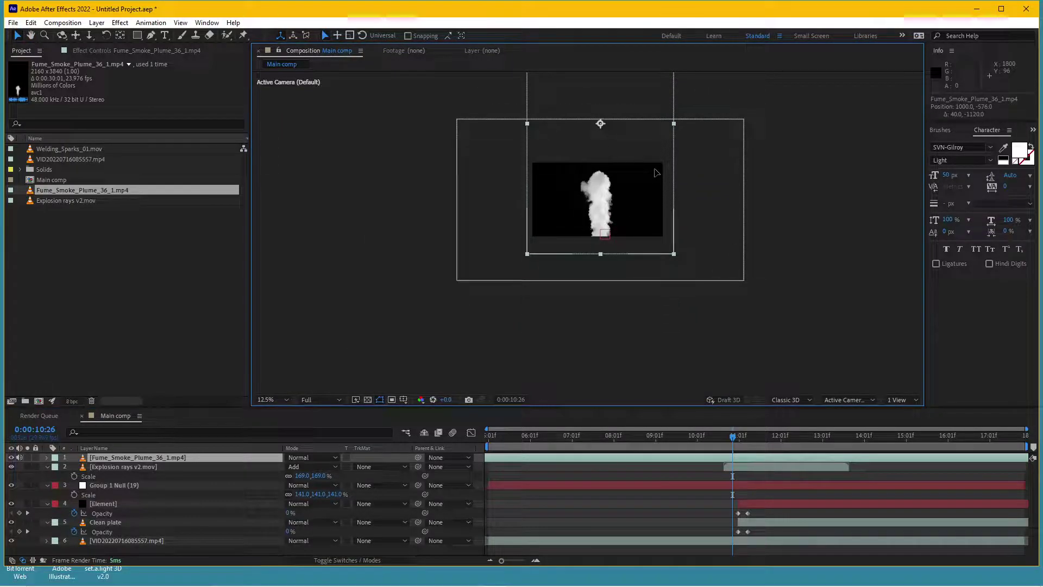
pyautogui.click(289, 459)
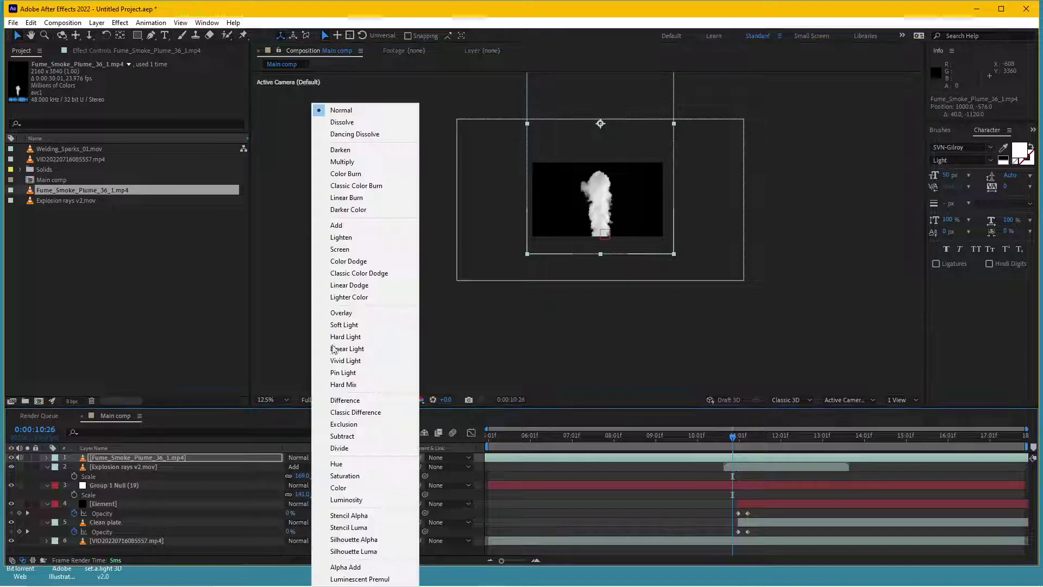
pyautogui.click(347, 260)
pyautogui.scroll(2, 575, 265)
pyautogui.scroll(1, 611, 249)
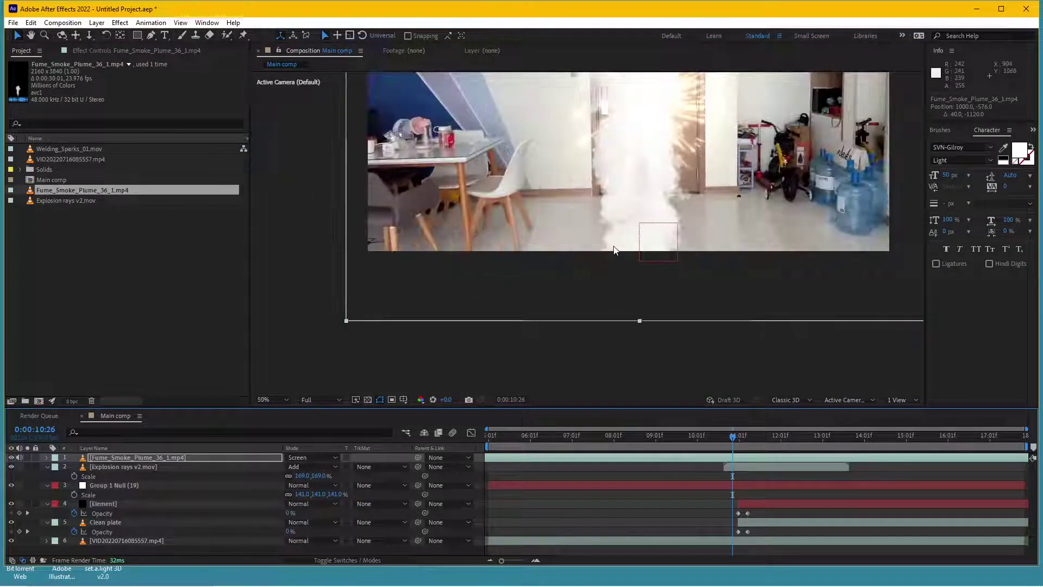
pyautogui.scroll(1, 560, 365)
pyautogui.click(312, 459)
pyautogui.click(356, 225)
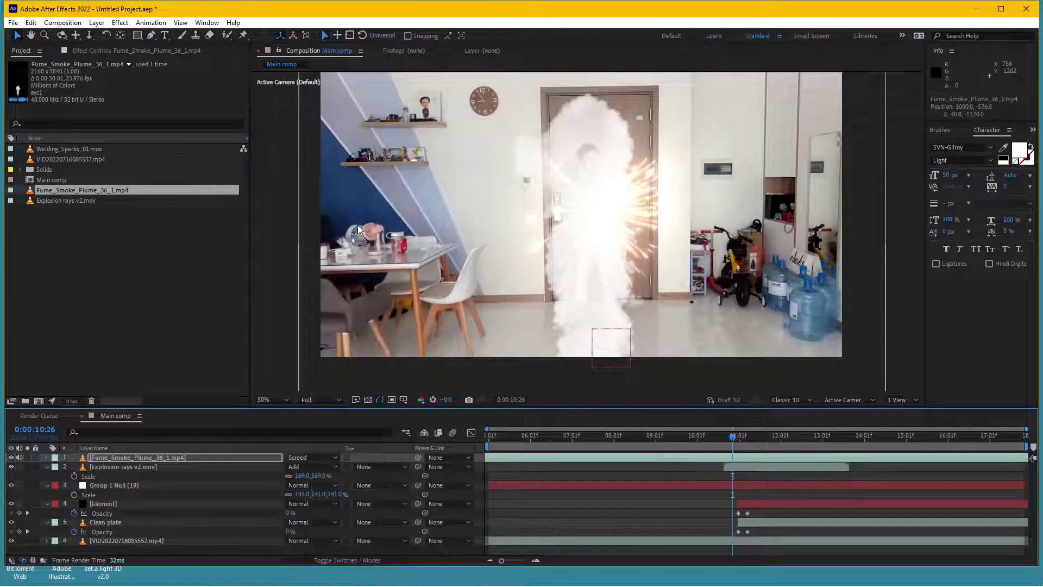
pyautogui.click(324, 462)
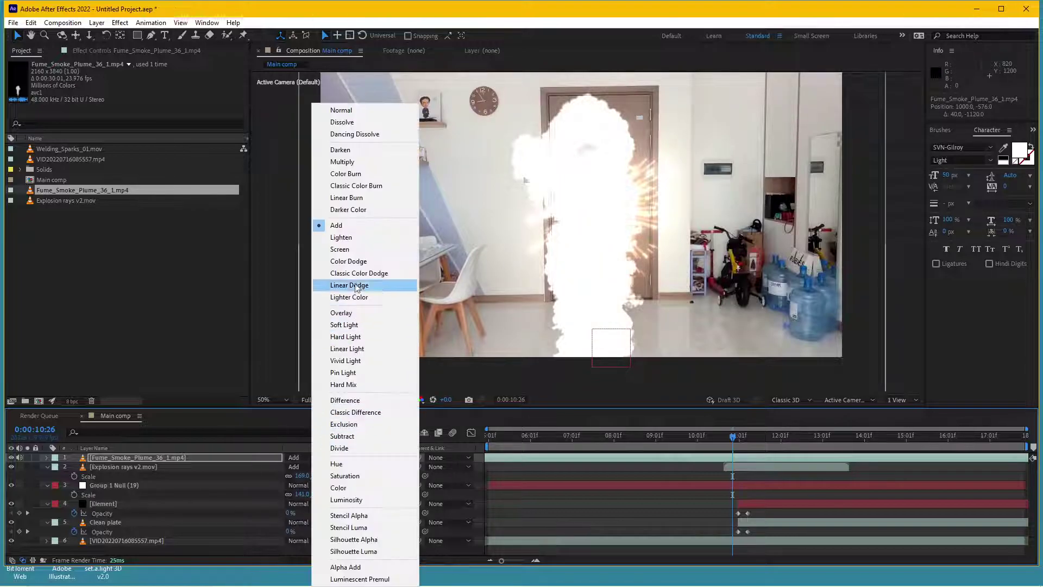
pyautogui.click(360, 248)
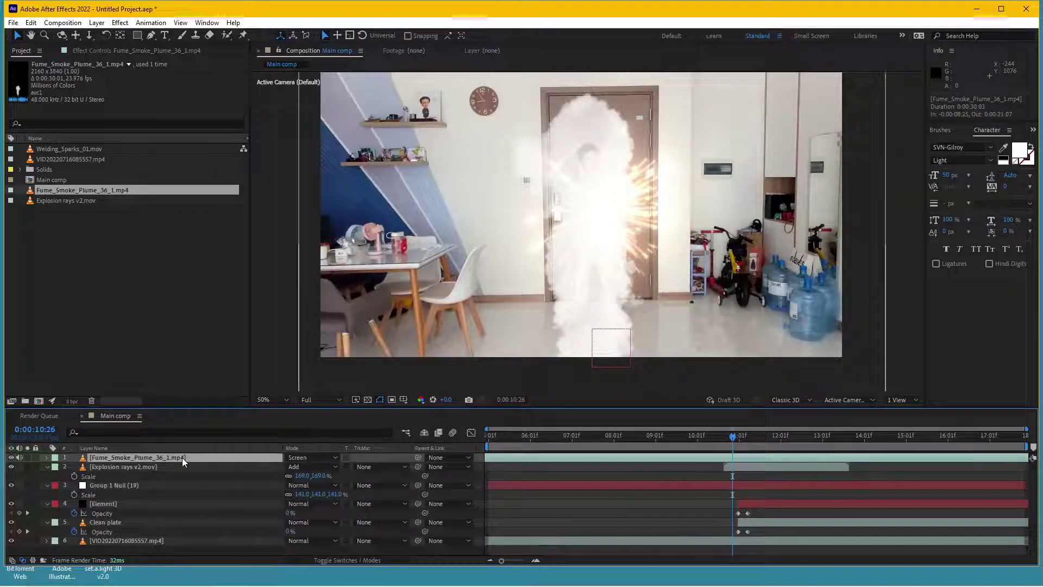
# Step: Shift the smoke slightly later, keyframe its opacity at 0% near 10:21, preview, and park at 11:13
pyautogui.press('t')
pyautogui.moveTo(727, 441); pyautogui.dragTo(723, 441)
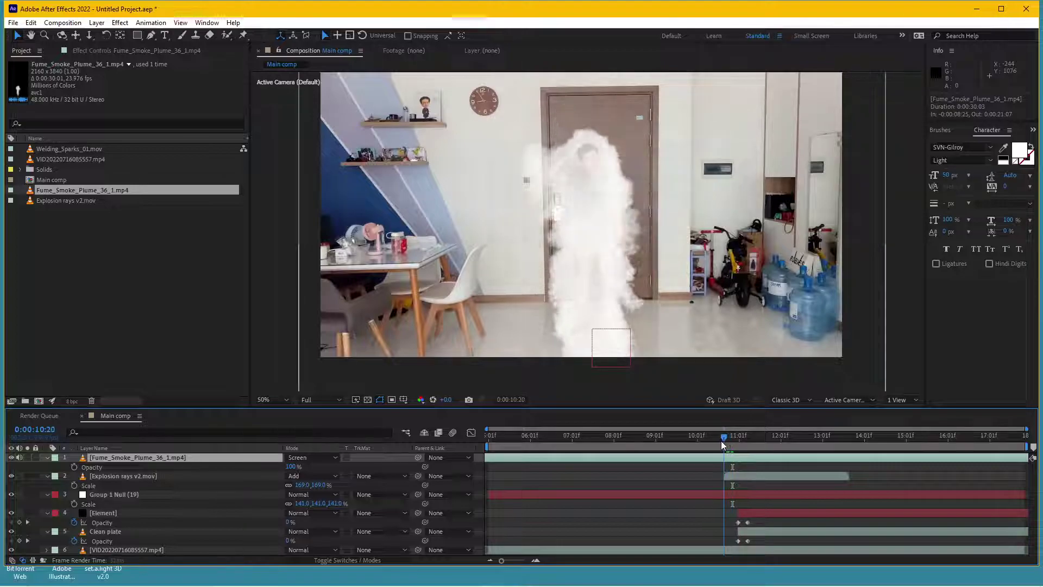
pyautogui.moveTo(789, 459); pyautogui.dragTo(799, 456)
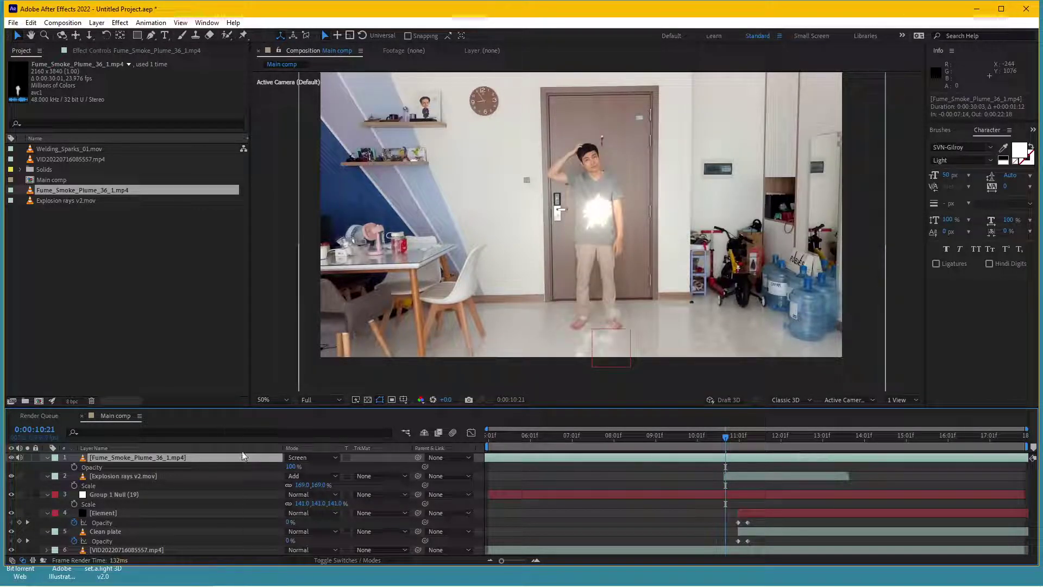
pyautogui.click(74, 466)
pyautogui.moveTo(725, 467); pyautogui.dragTo(737, 466)
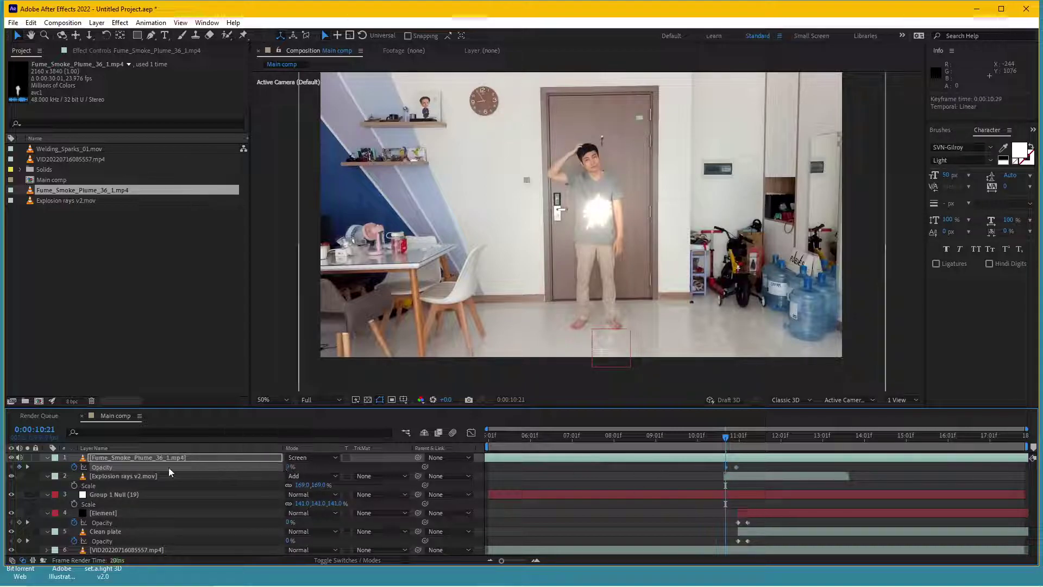
pyautogui.press('space')
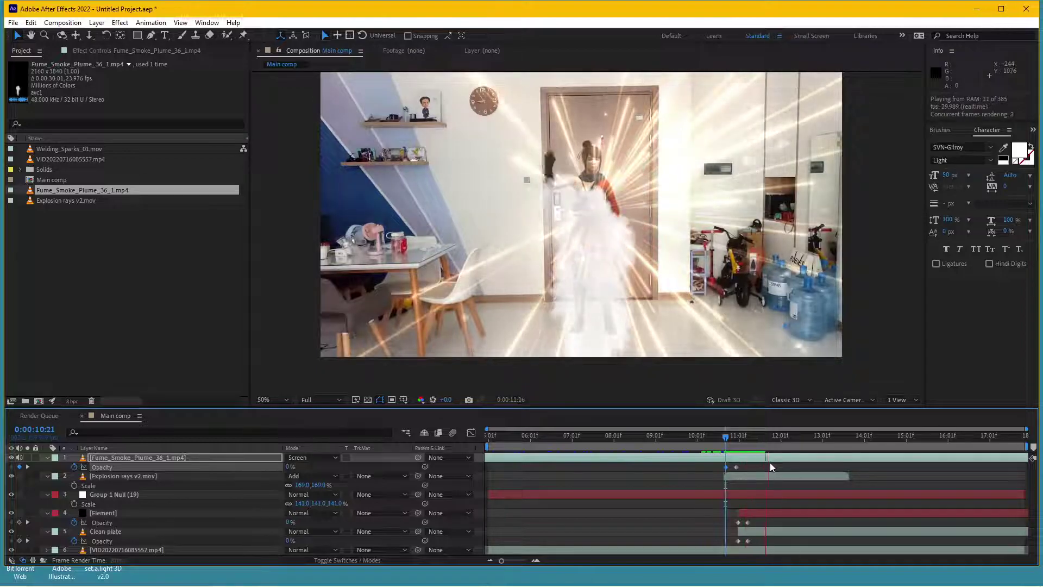
pyautogui.click(755, 438)
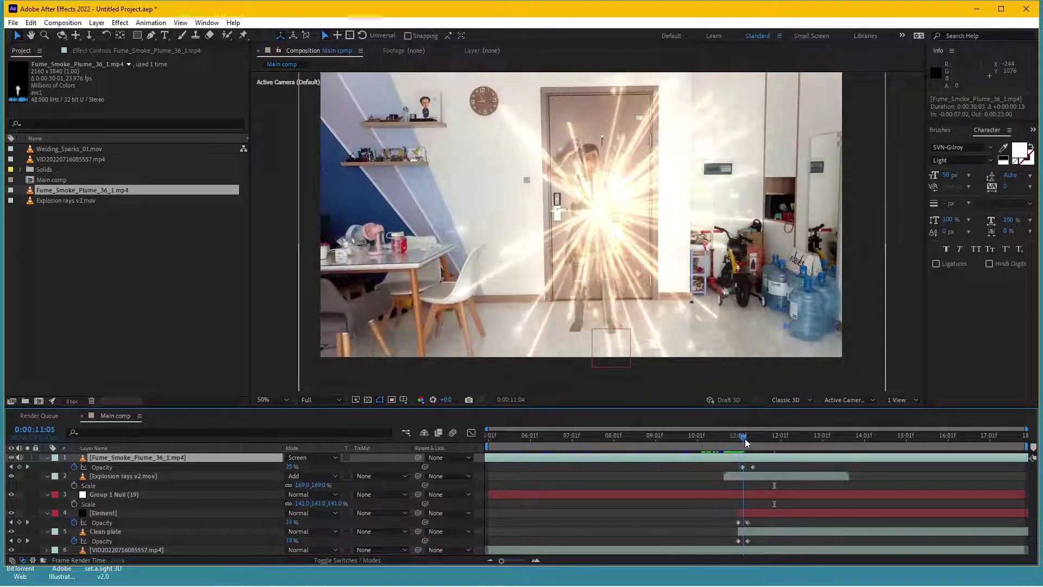
pyautogui.click(756, 438)
# Step: Set the smoke's 11:13 opacity to 100%, raise the plume, and draw a Pen mask across it
pyautogui.moveTo(762, 459); pyautogui.dragTo(758, 460)
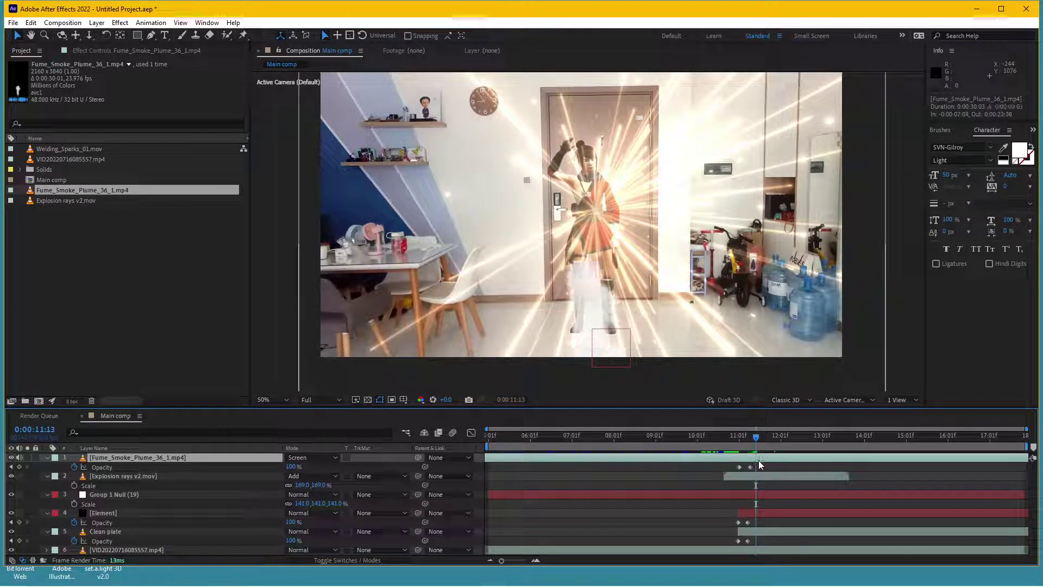
pyautogui.moveTo(612, 348); pyautogui.dragTo(637, 286)
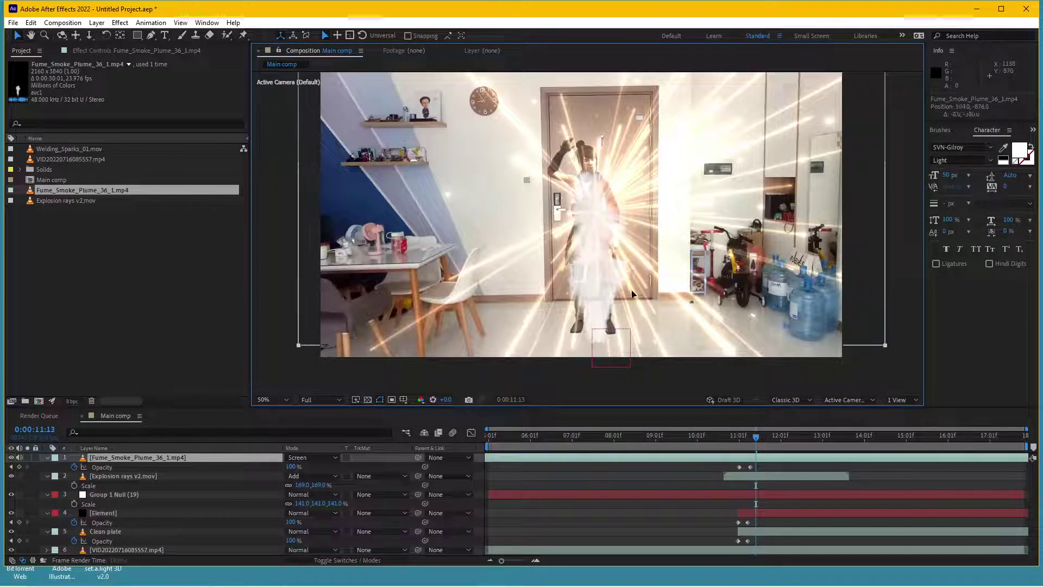
pyautogui.click(151, 36)
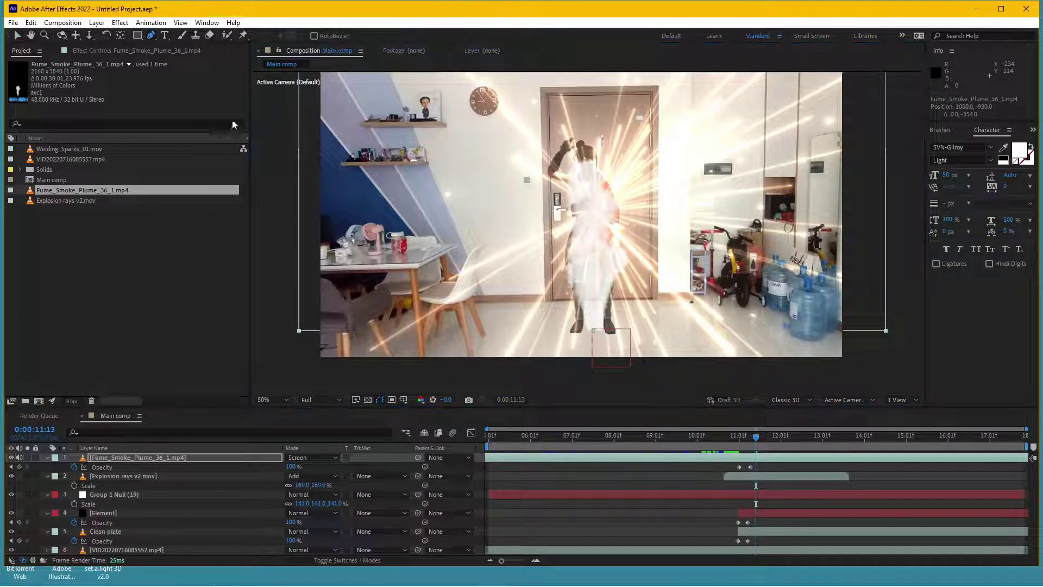
pyautogui.click(504, 352)
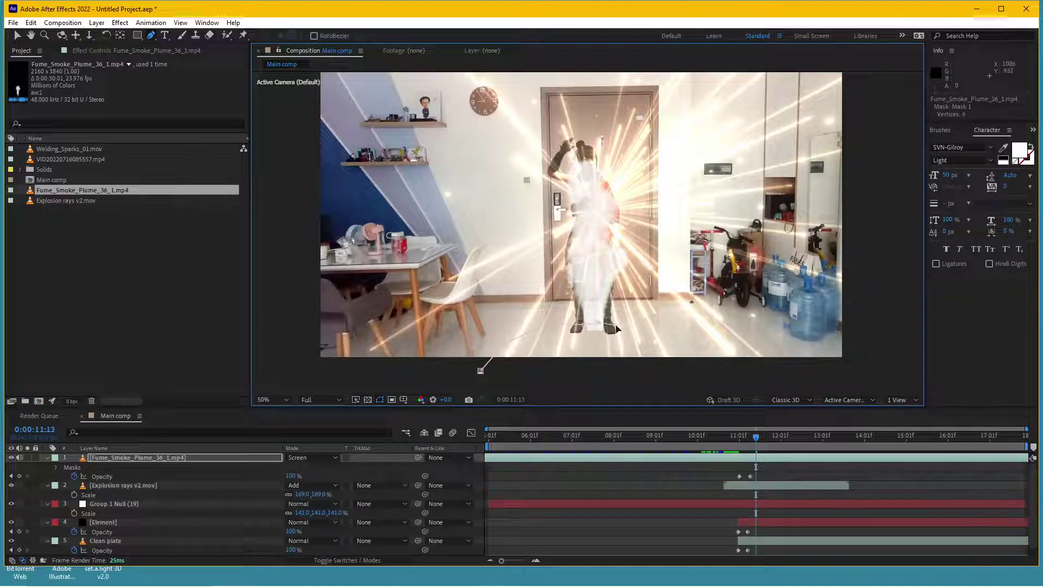
pyautogui.moveTo(693, 340); pyautogui.dragTo(705, 216)
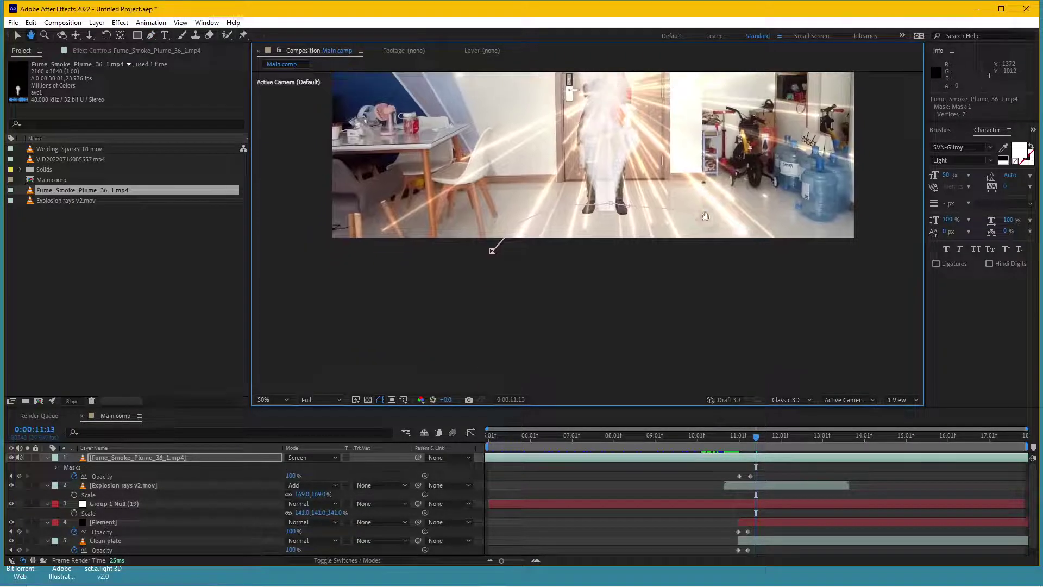
pyautogui.click(492, 251)
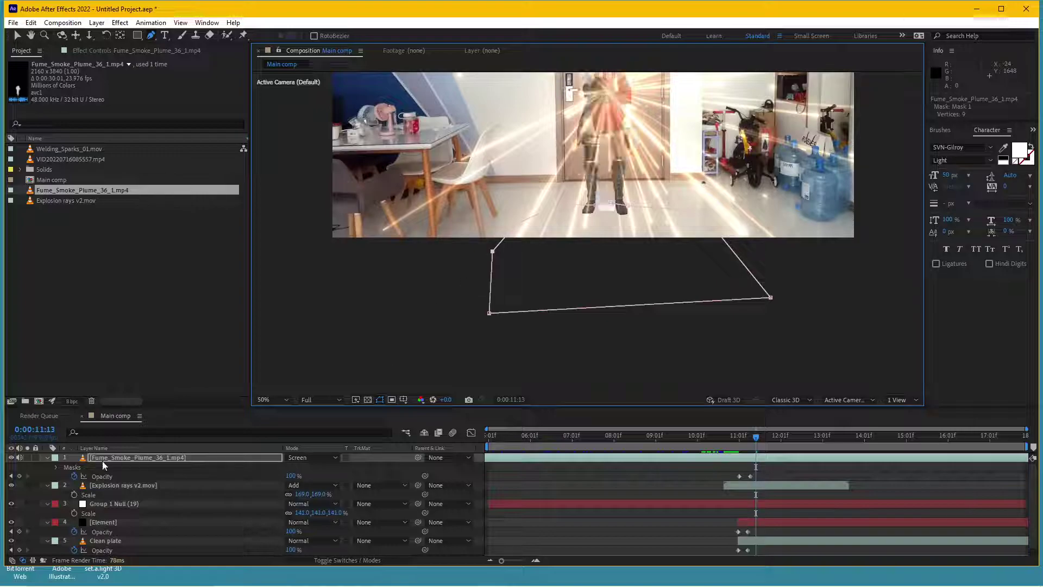
# Step: Make Mask 1 Subtract with 62 px feather and 31 px expansion, then scrub to review
pyautogui.click(57, 467)
pyautogui.click(65, 477)
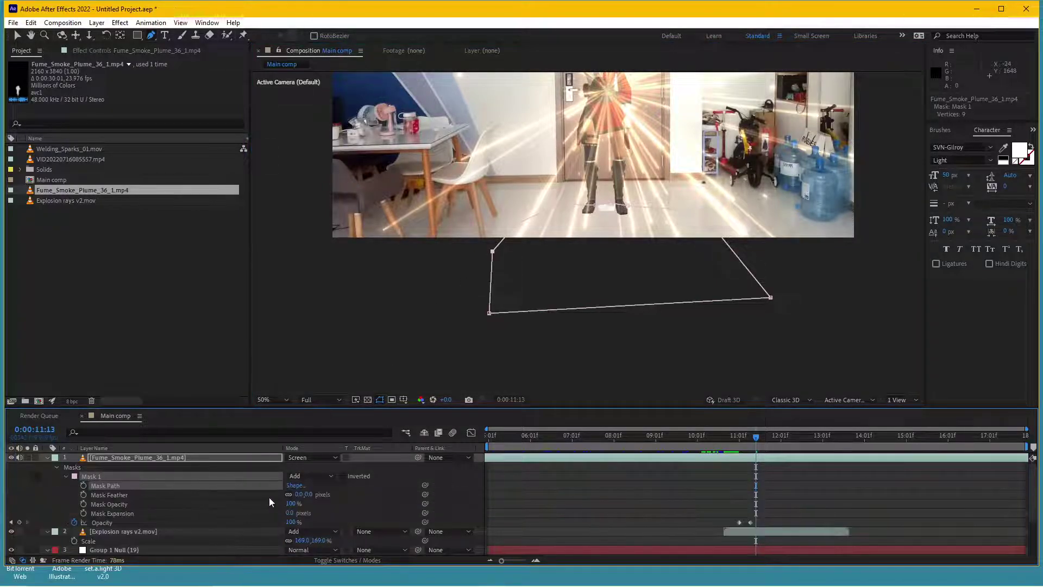
pyautogui.moveTo(299, 495); pyautogui.dragTo(326, 491)
pyautogui.click(318, 476)
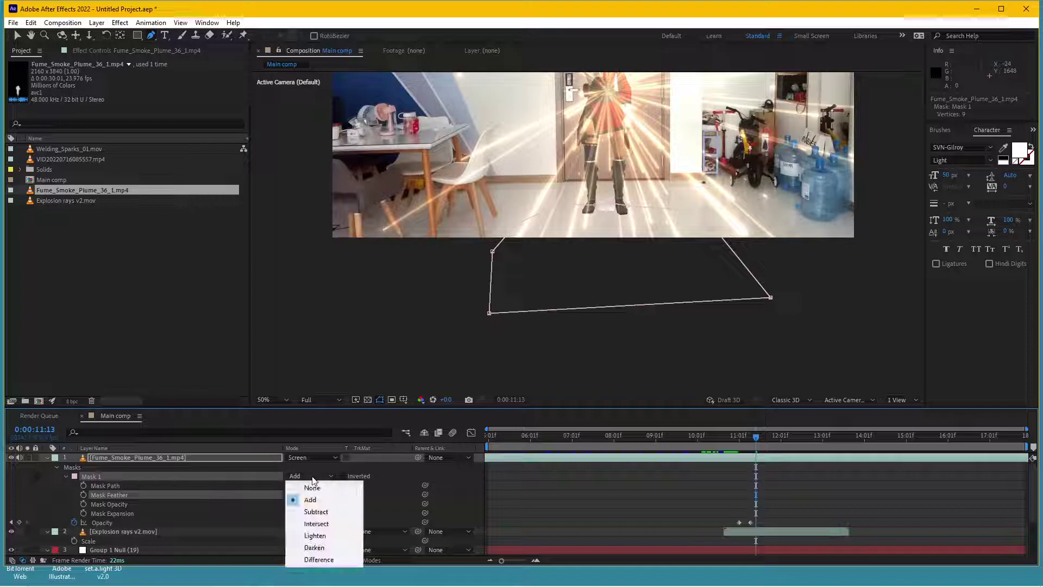
pyautogui.click(333, 509)
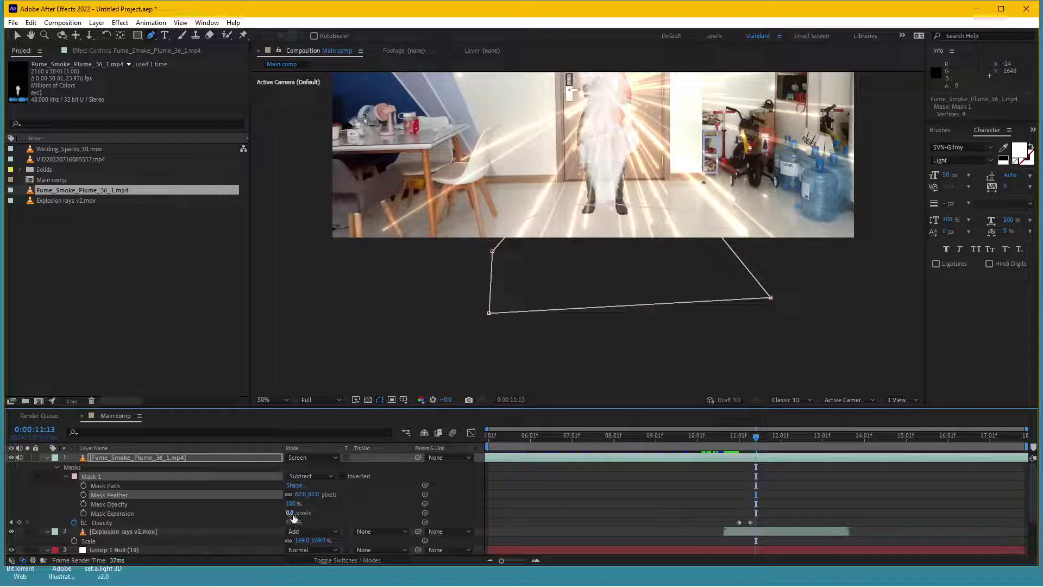
pyautogui.moveTo(291, 513); pyautogui.dragTo(270, 516)
pyautogui.click(554, 491)
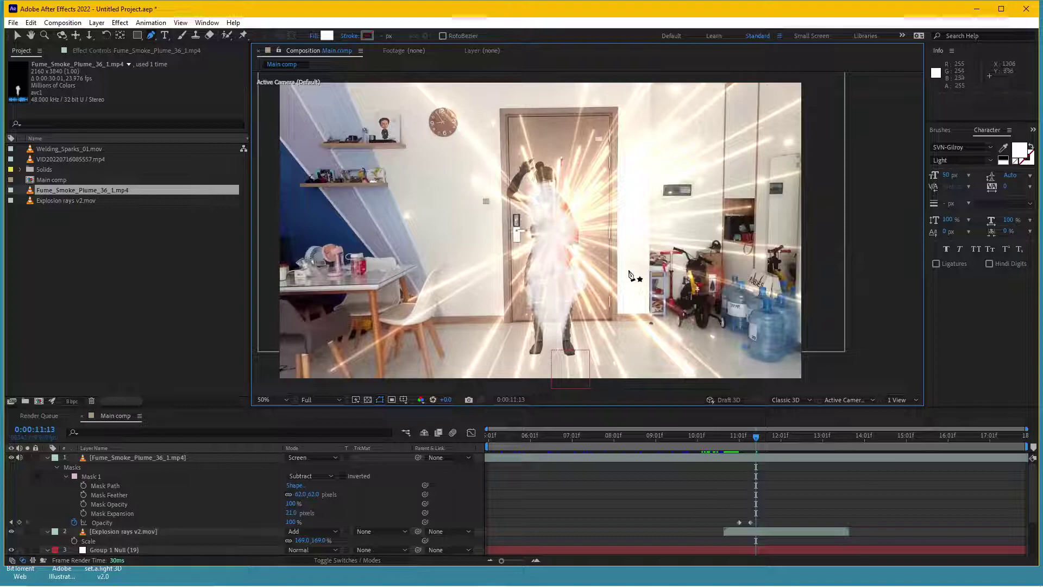
pyautogui.press('v')
pyautogui.moveTo(747, 437)
pyautogui.mouseDown()
pyautogui.moveTo(739, 437)
pyautogui.moveTo(771, 437)
pyautogui.mouseUp()
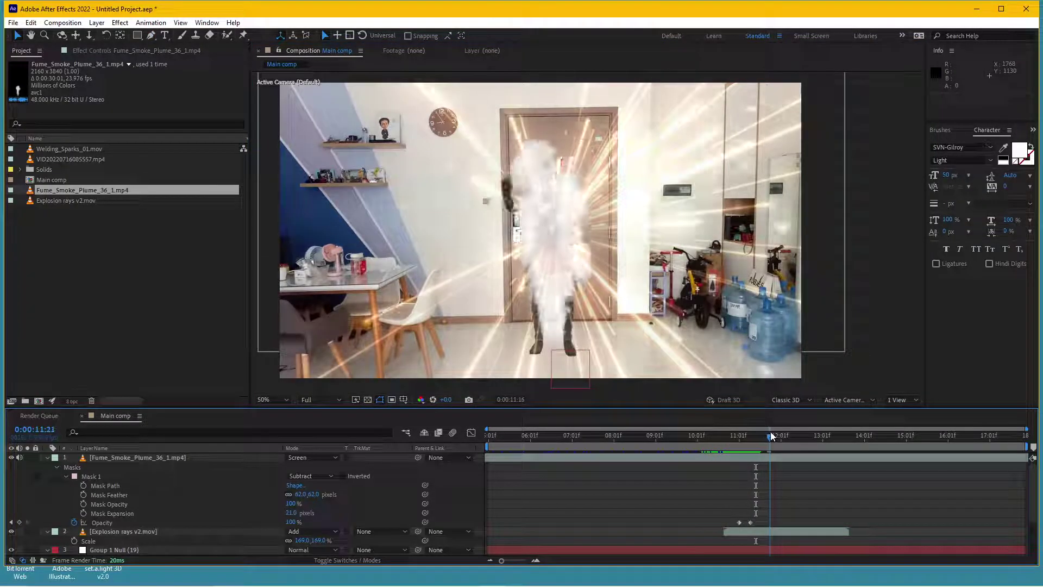
# Step: Add a smoke opacity keyframe at 13:14 fading the plume out to 0%
pyautogui.click(46, 457)
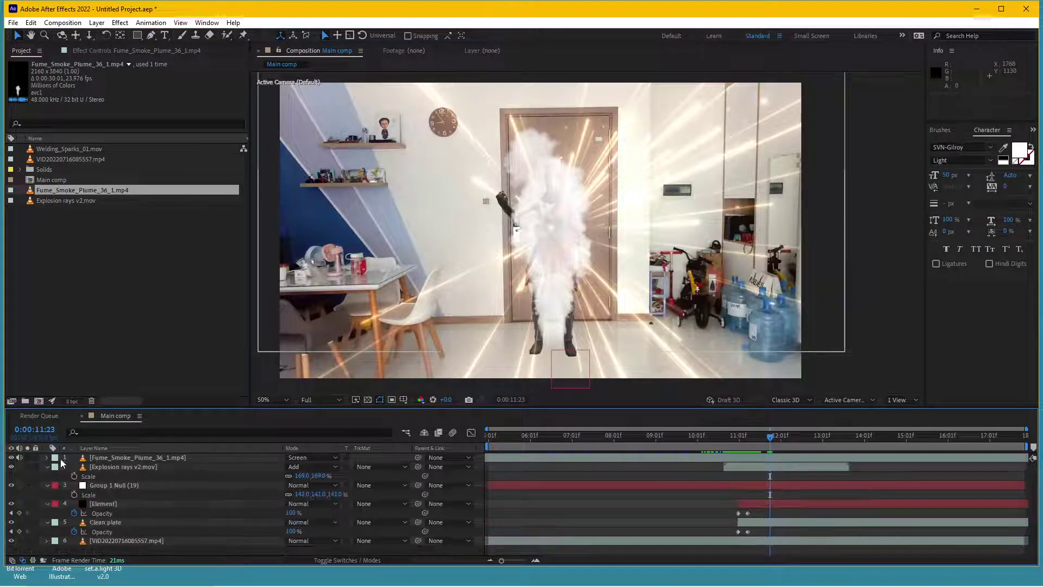
pyautogui.click(108, 458)
pyautogui.press('t')
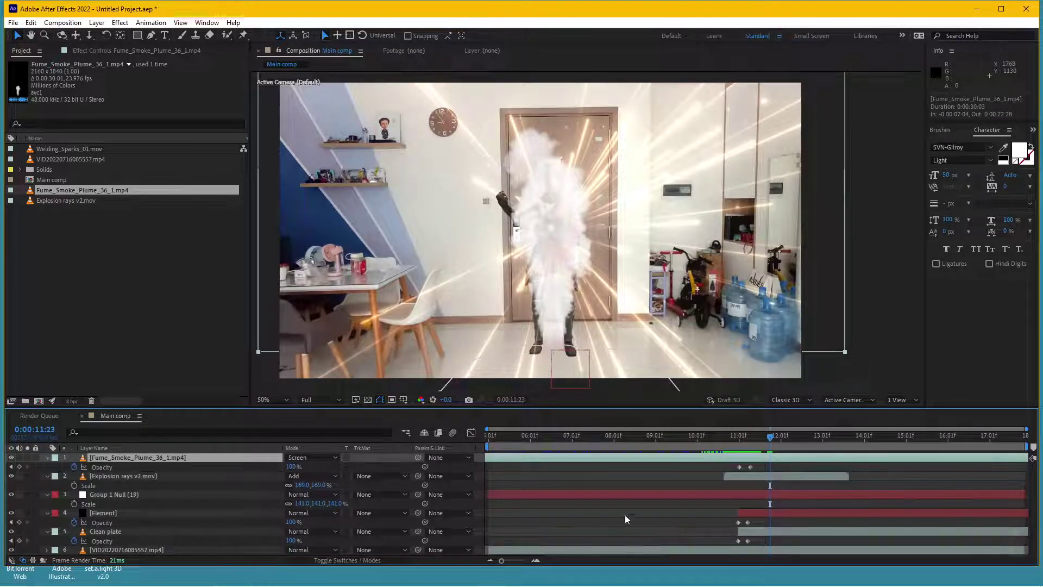
pyautogui.moveTo(794, 438); pyautogui.dragTo(849, 442)
pyautogui.click(19, 467)
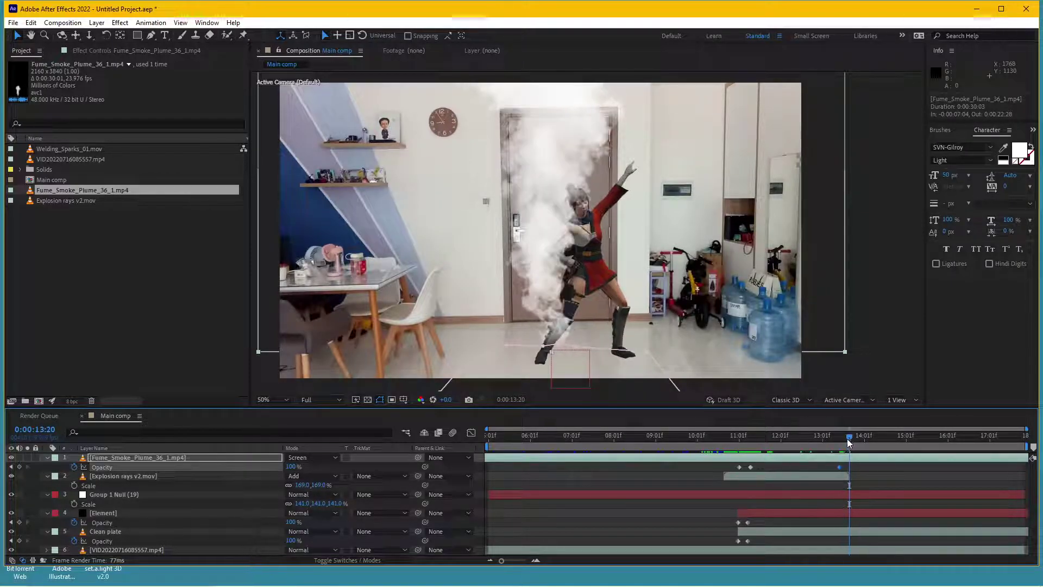
pyautogui.moveTo(287, 466); pyautogui.dragTo(119, 477)
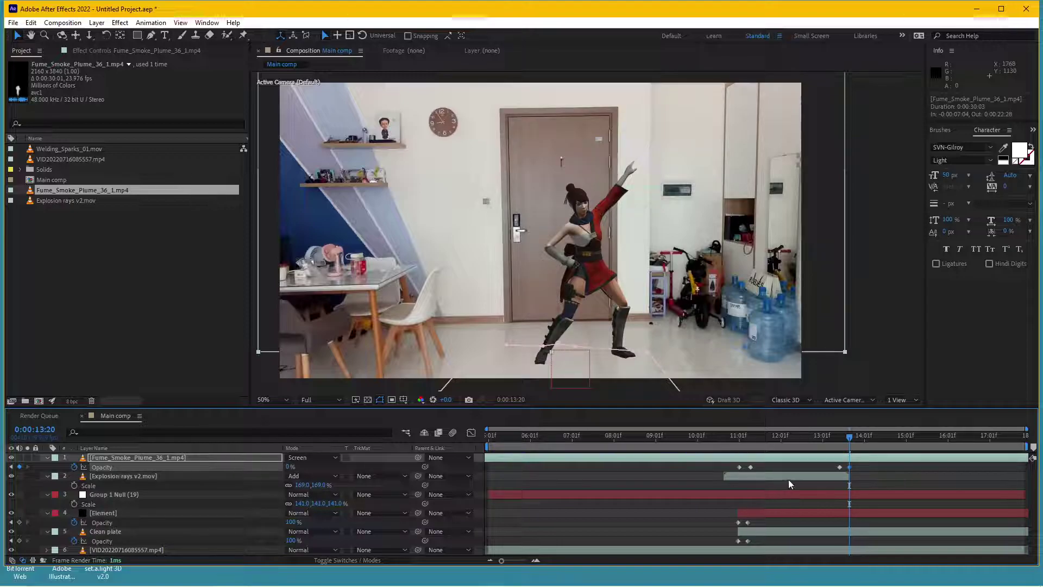
# Step: Enable Time Remapping on the smoke layer and add a time remap keyframe at 11:01
pyautogui.rightClick(767, 463)
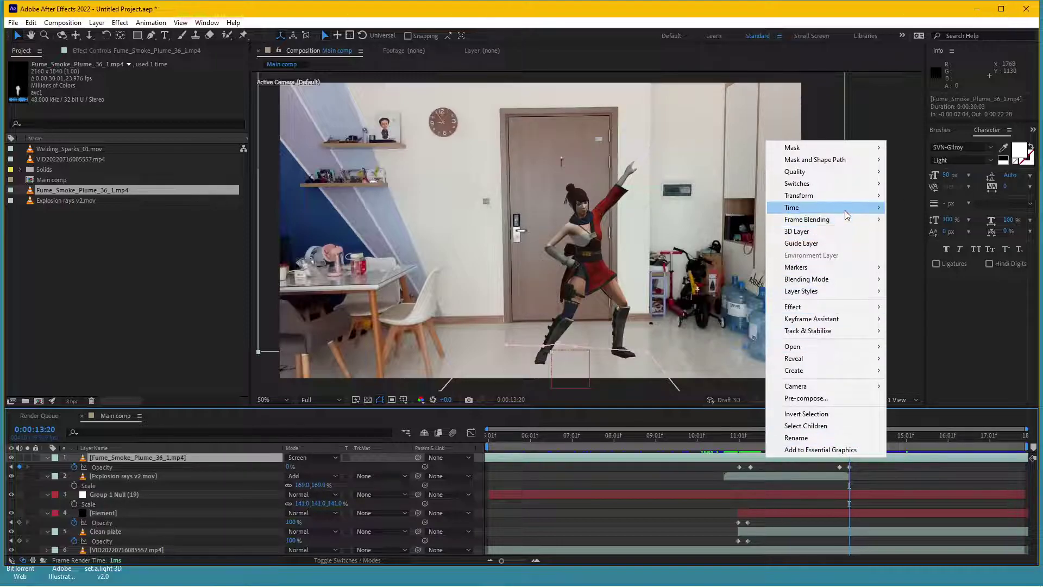
pyautogui.moveTo(846, 210)
pyautogui.click(942, 210)
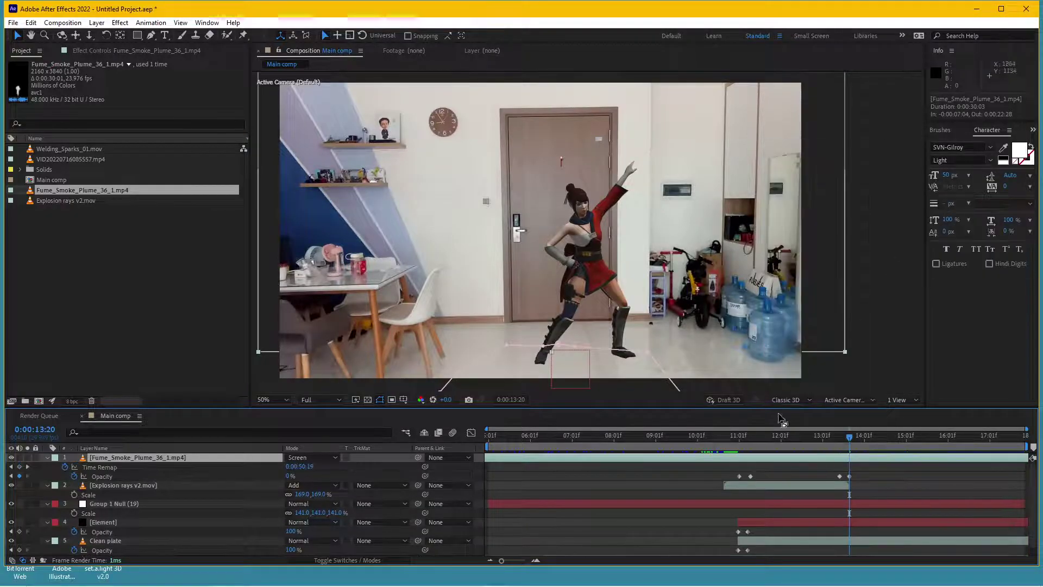
pyautogui.click(738, 439)
pyautogui.moveTo(738, 439); pyautogui.dragTo(742, 440)
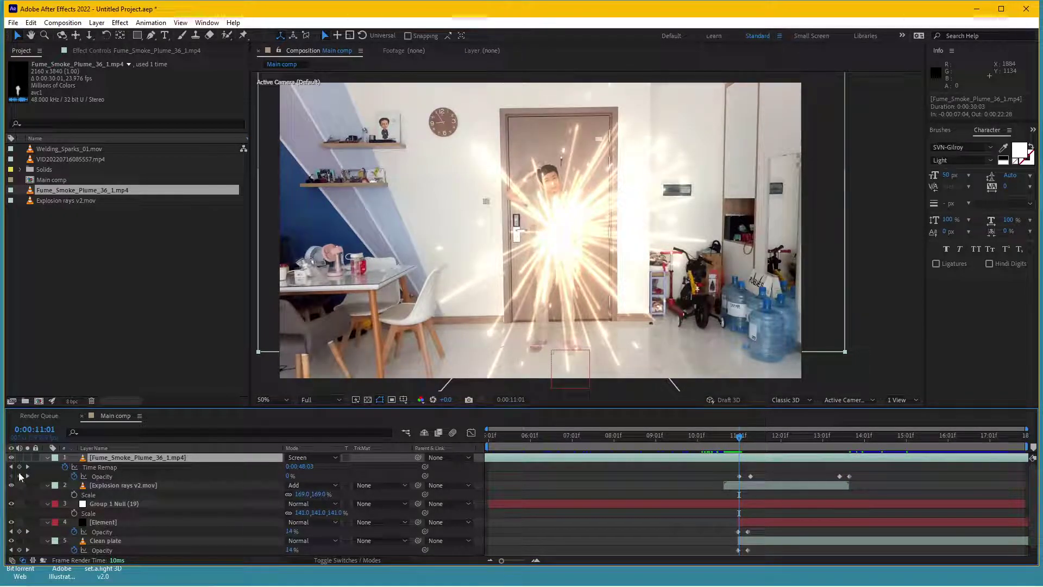
pyautogui.click(19, 466)
# Step: Move the smoke's end keyframes from 13:20 earlier to about 12:35 and preview from 11:00
pyautogui.click(27, 476)
pyautogui.click(28, 476)
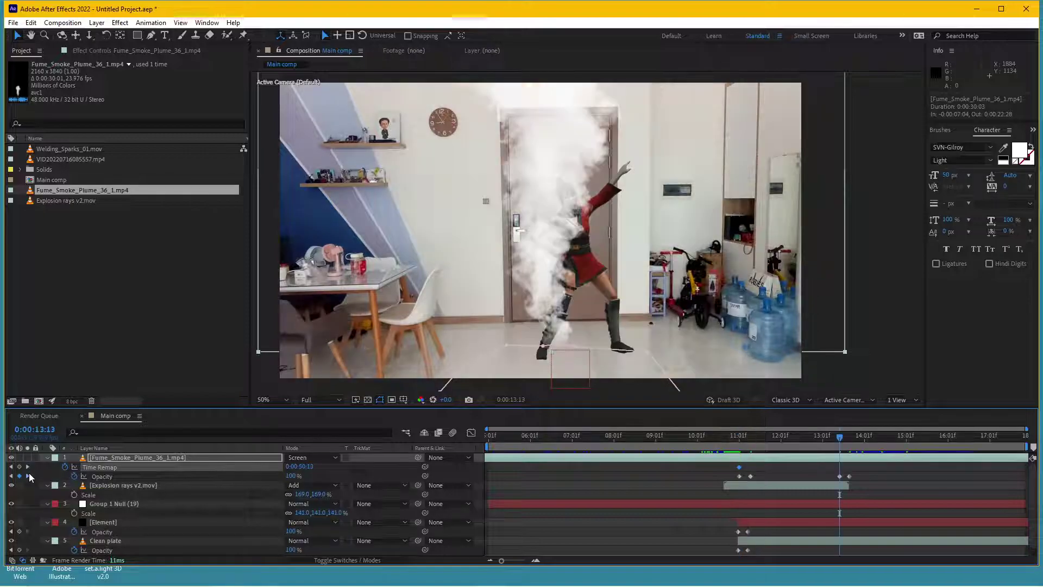
pyautogui.click(28, 473)
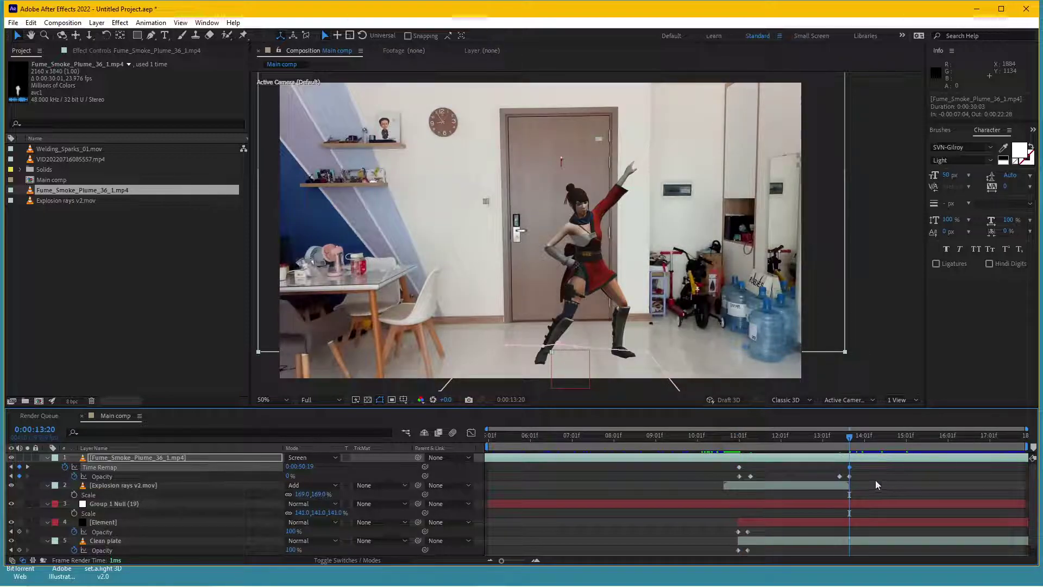
pyautogui.click(850, 477)
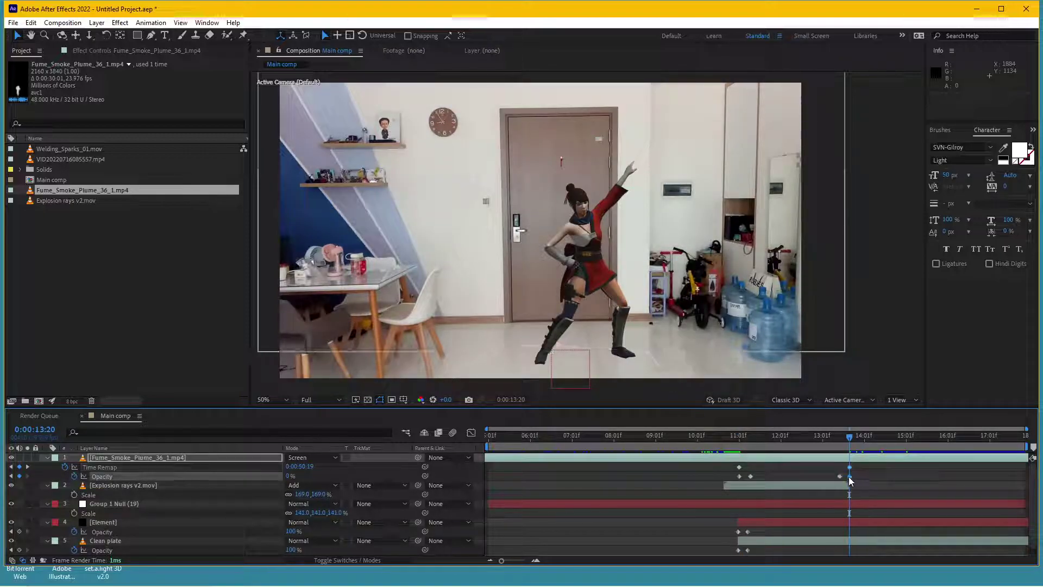
pyautogui.moveTo(839, 477); pyautogui.dragTo(801, 473)
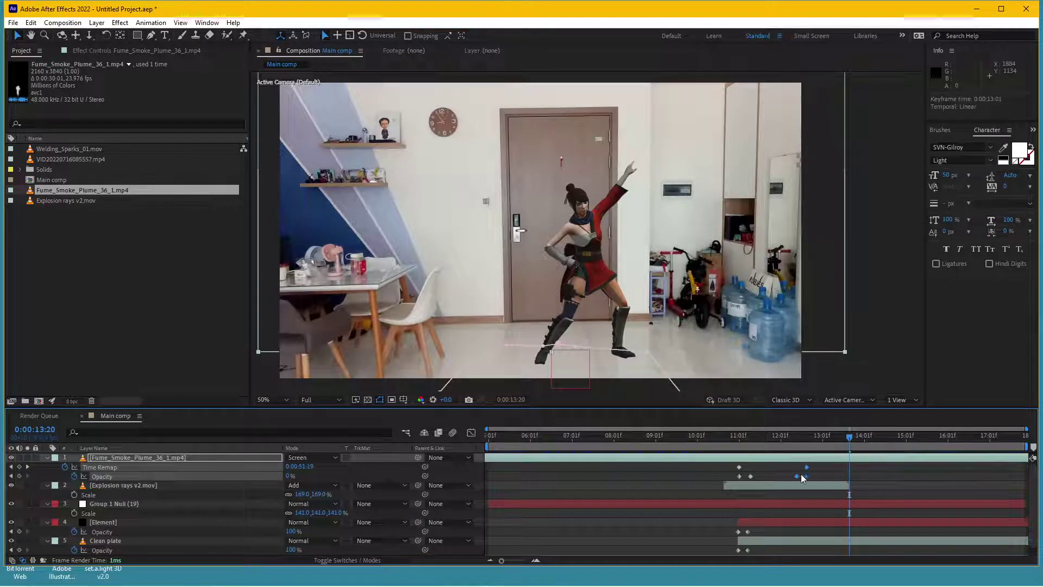
pyautogui.moveTo(847, 438); pyautogui.dragTo(736, 443)
pyautogui.press('space')
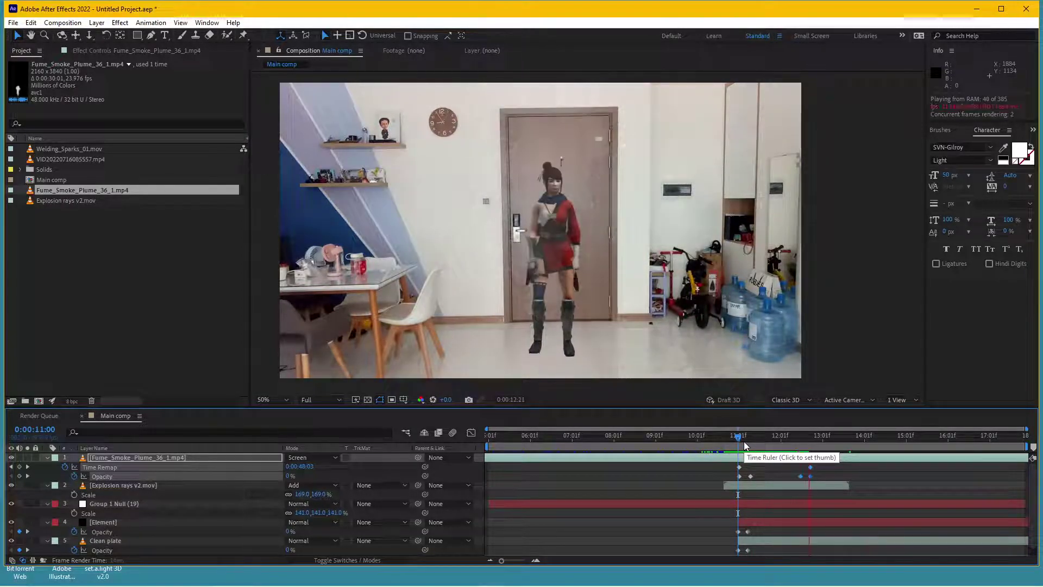
pyautogui.click(733, 442)
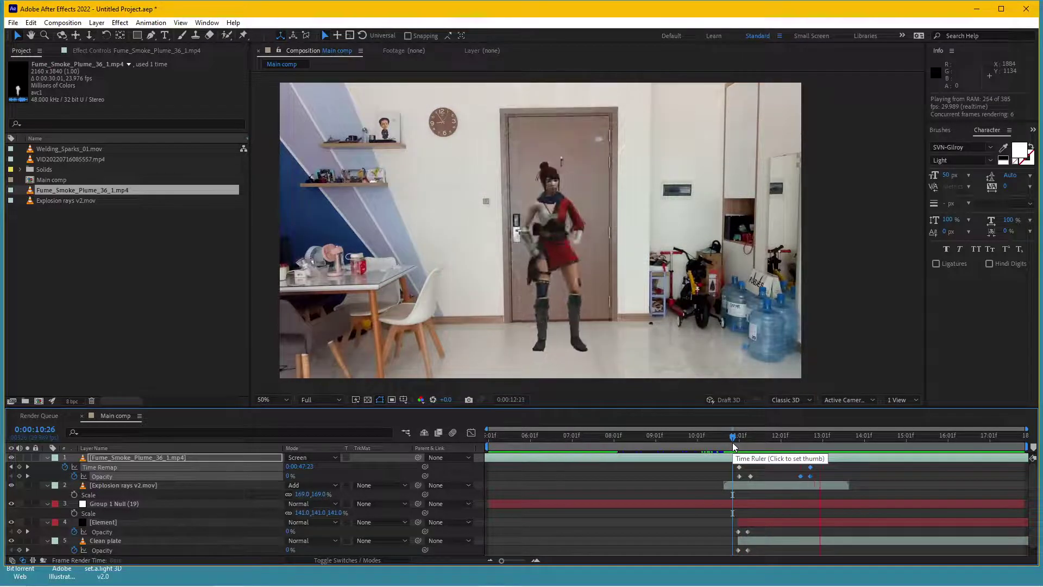
pyautogui.press('space')
# Step: Set smoke opacity keyframes to 10% and 50%, preview, then add Welding_Sparks_01.mov to the comp
pyautogui.click(584, 463)
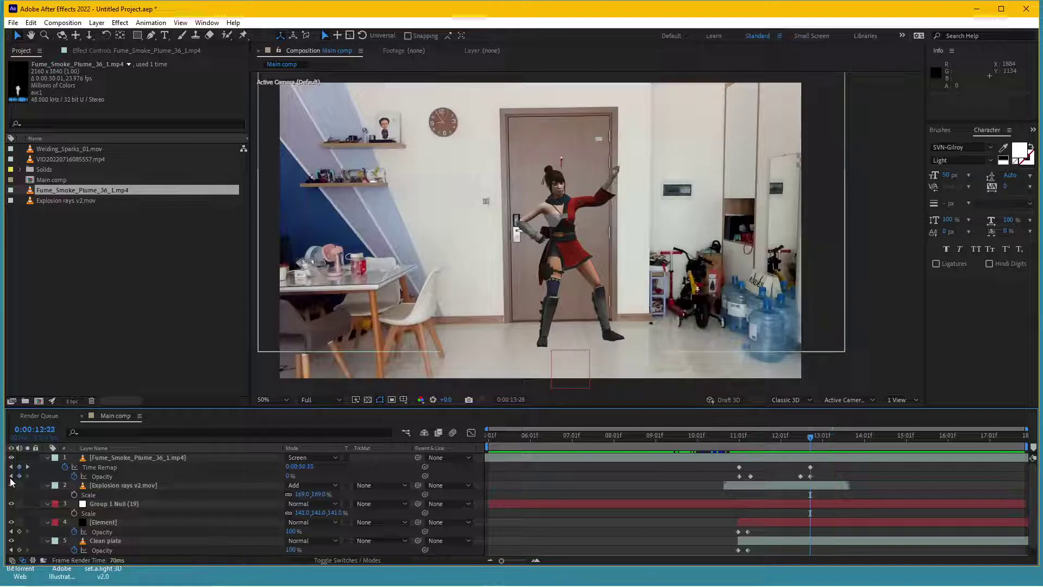
pyautogui.click(11, 476)
pyautogui.click(292, 476)
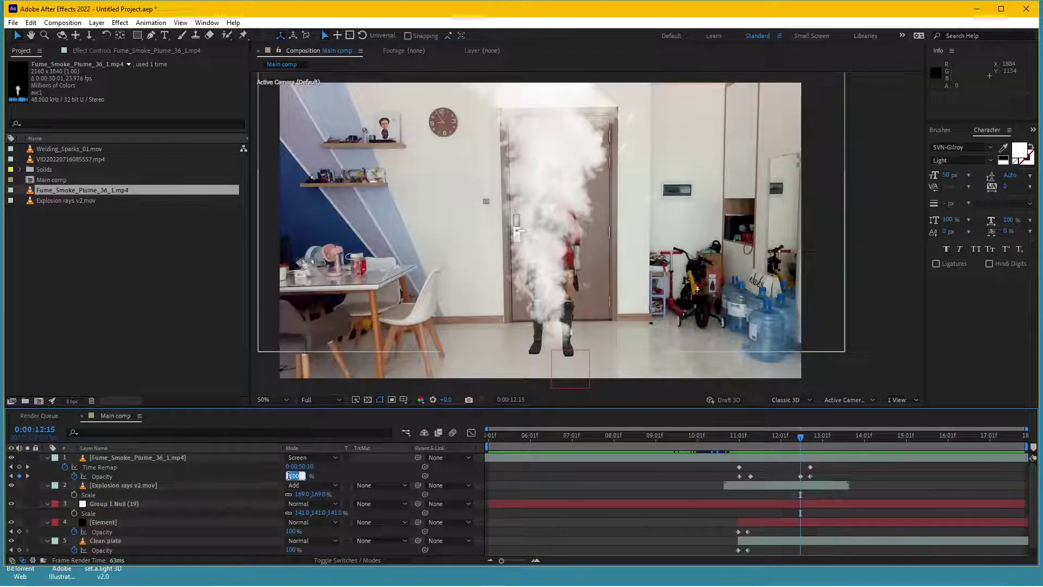
pyautogui.write('10')
pyautogui.press('Return')
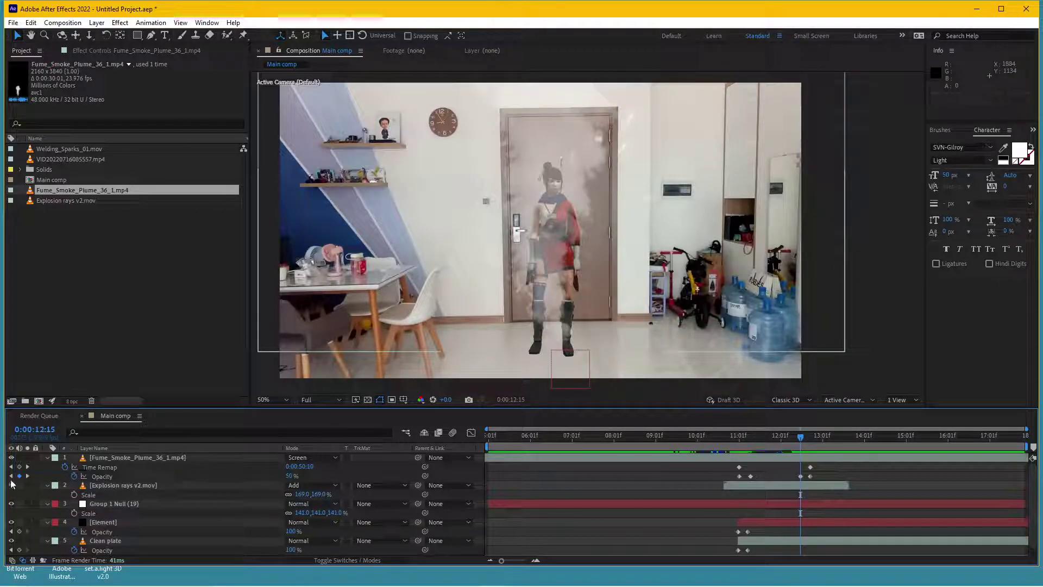
pyautogui.click(11, 475)
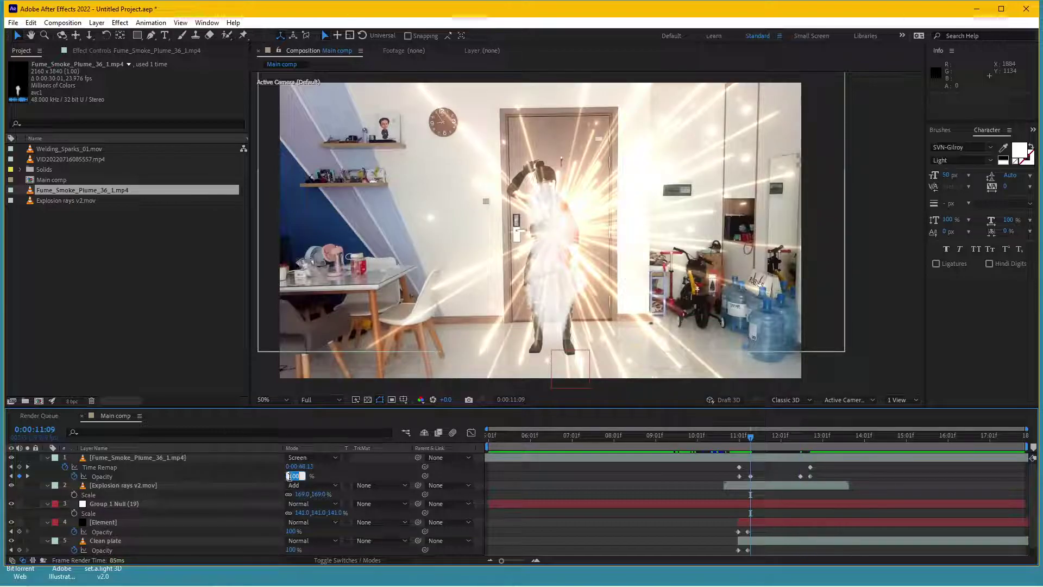
pyautogui.write('50')
pyautogui.press('Return')
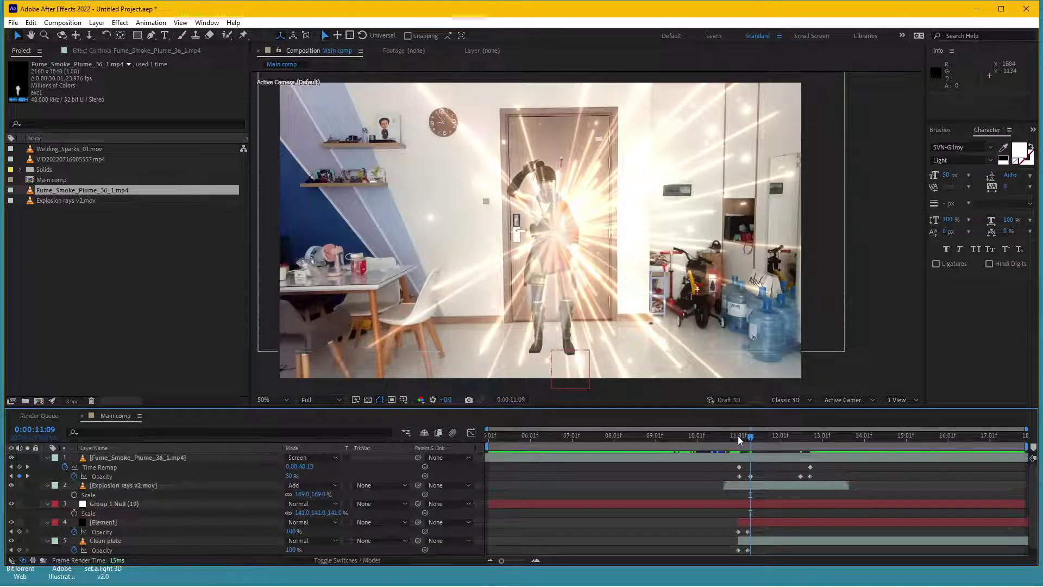
pyautogui.click(739, 436)
pyautogui.press('space')
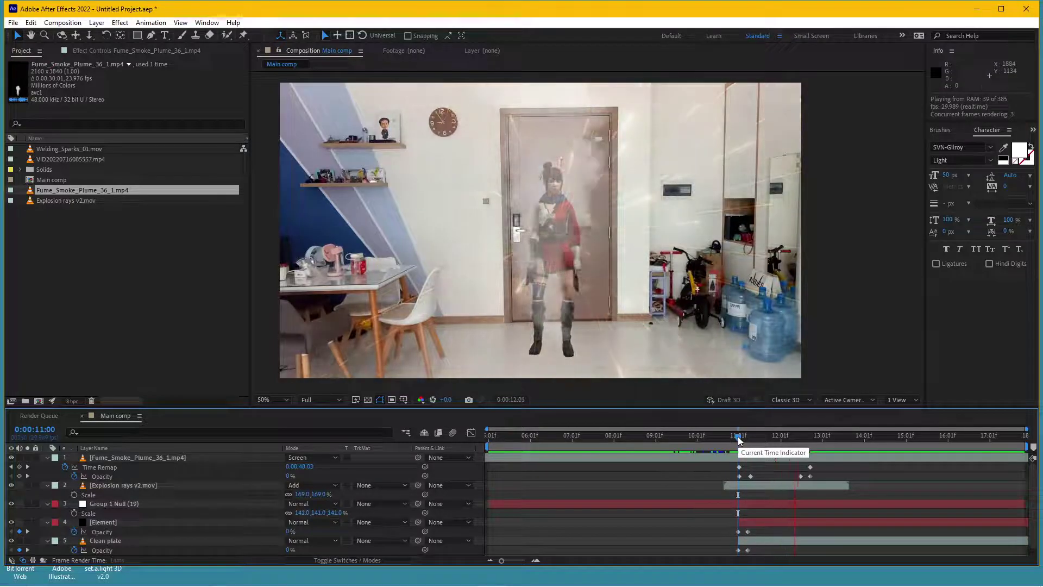
pyautogui.press('space')
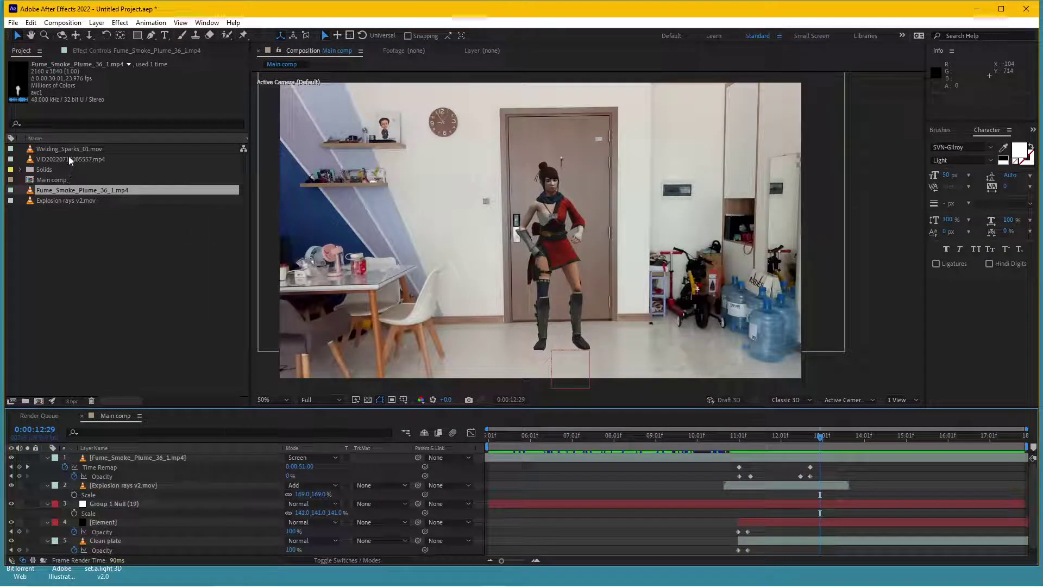
pyautogui.moveTo(69, 149); pyautogui.dragTo(151, 457)
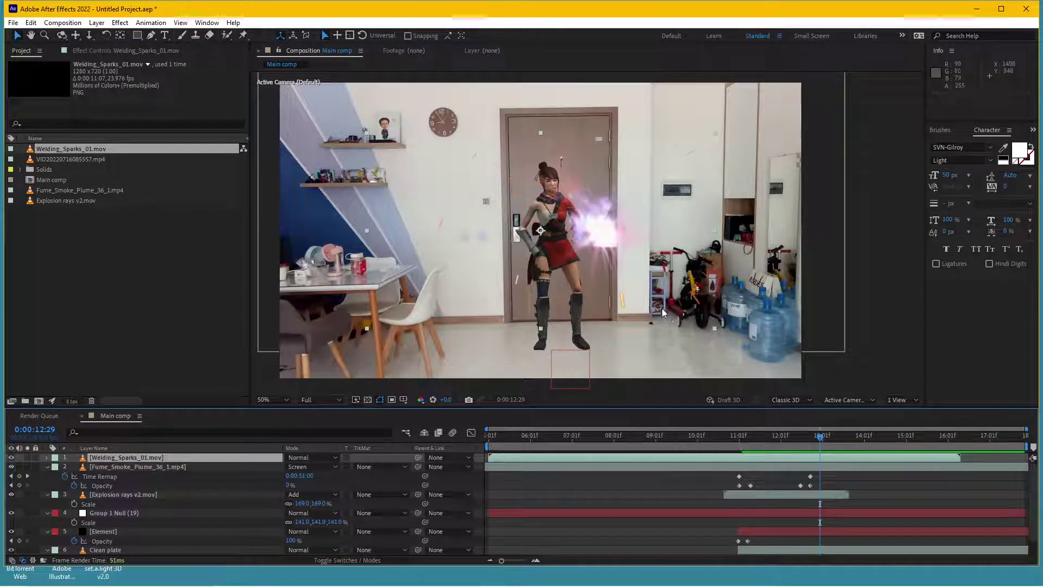
# Step: Blend the sparks with Add, move them down to the character's feet, and start them near 10:05
pyautogui.click(312, 457)
pyautogui.click(329, 223)
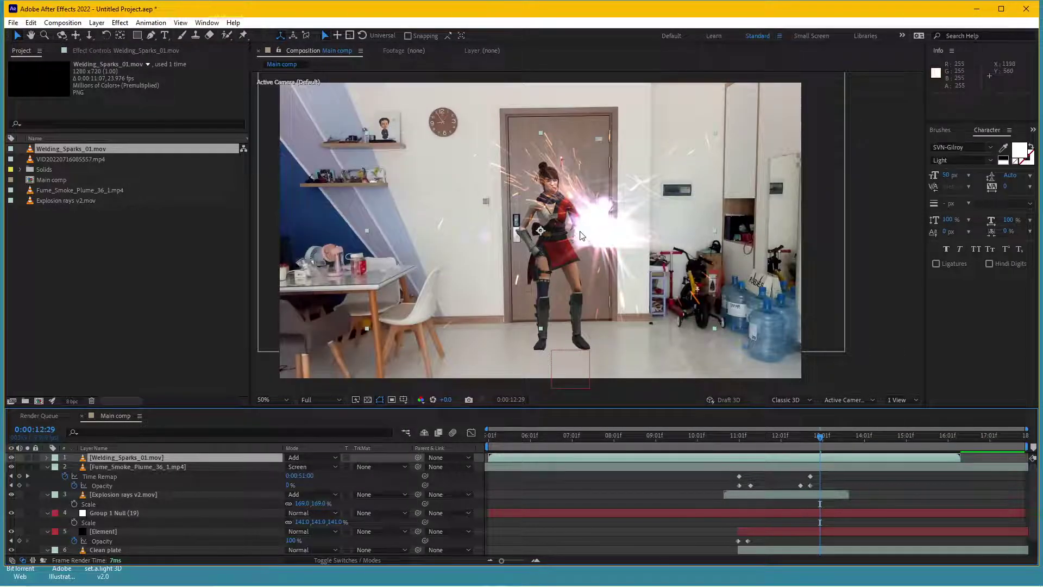
pyautogui.moveTo(580, 233); pyautogui.dragTo(582, 355)
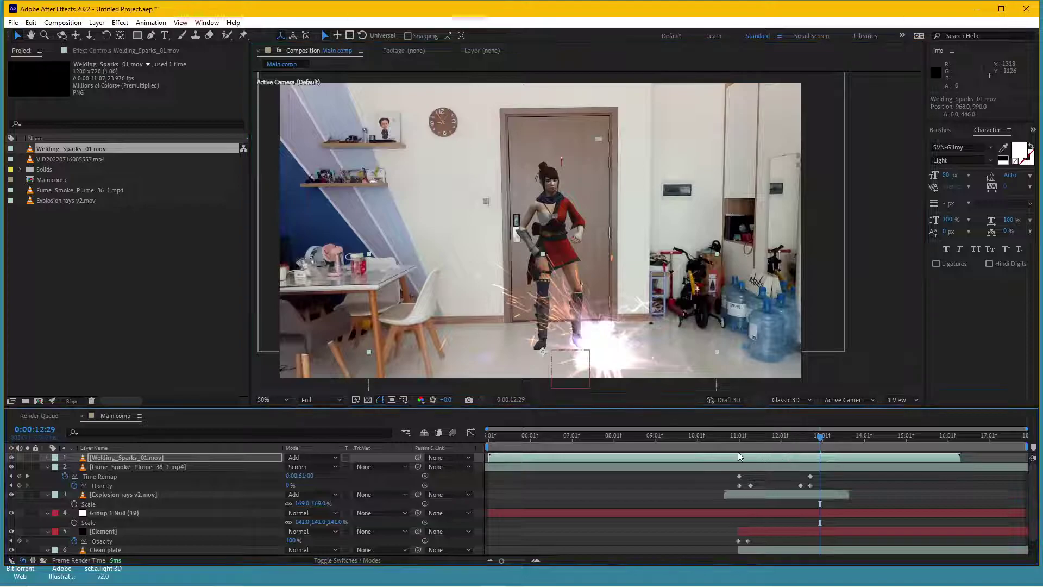
pyautogui.moveTo(737, 455); pyautogui.dragTo(977, 456)
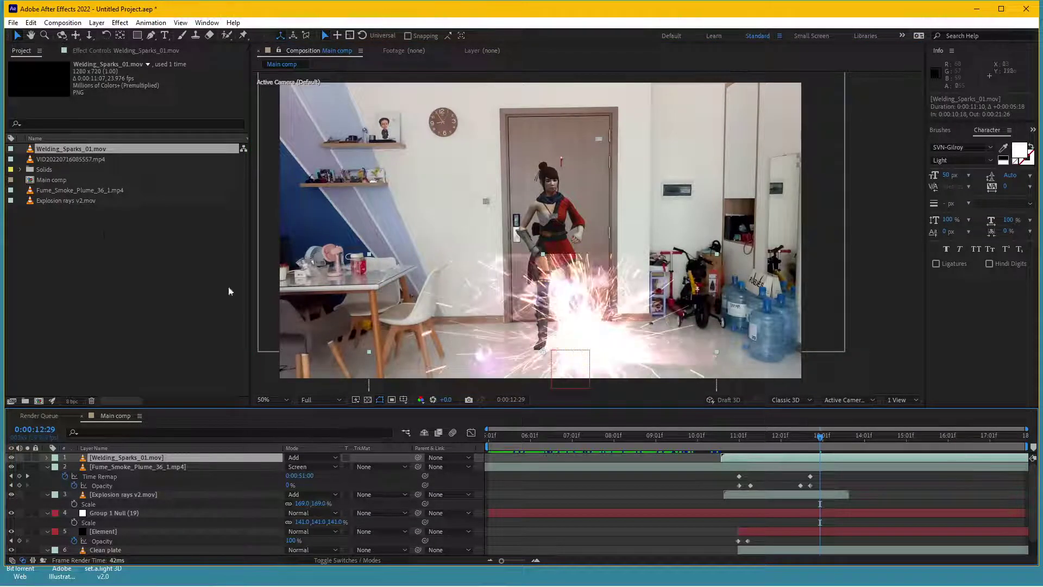
# Step: Delete Welding_Sparks_01.mov from the project and reopen Import File on the Kinetix studio folder
pyautogui.press('Delete')
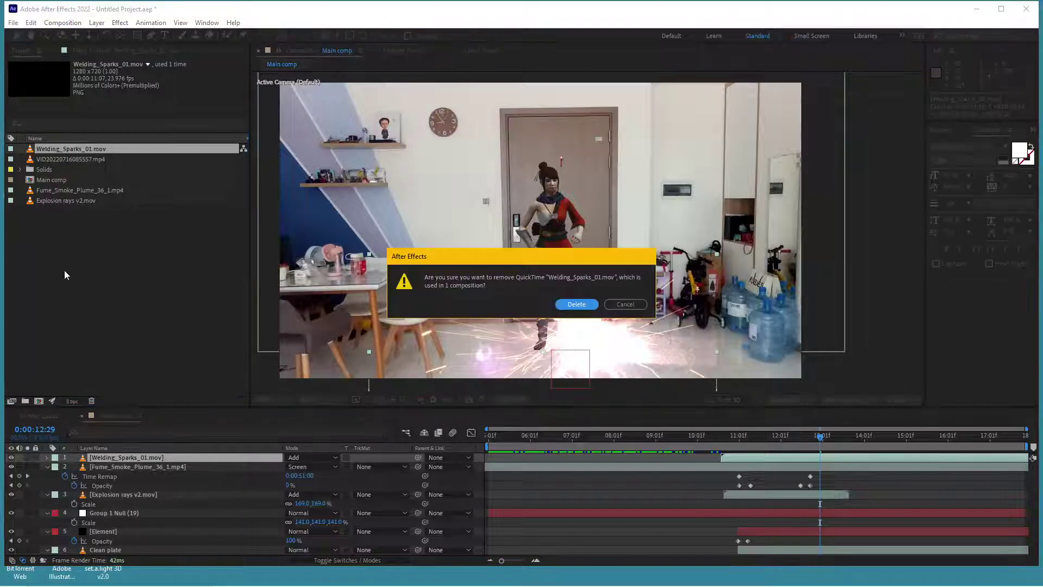
pyautogui.click(576, 304)
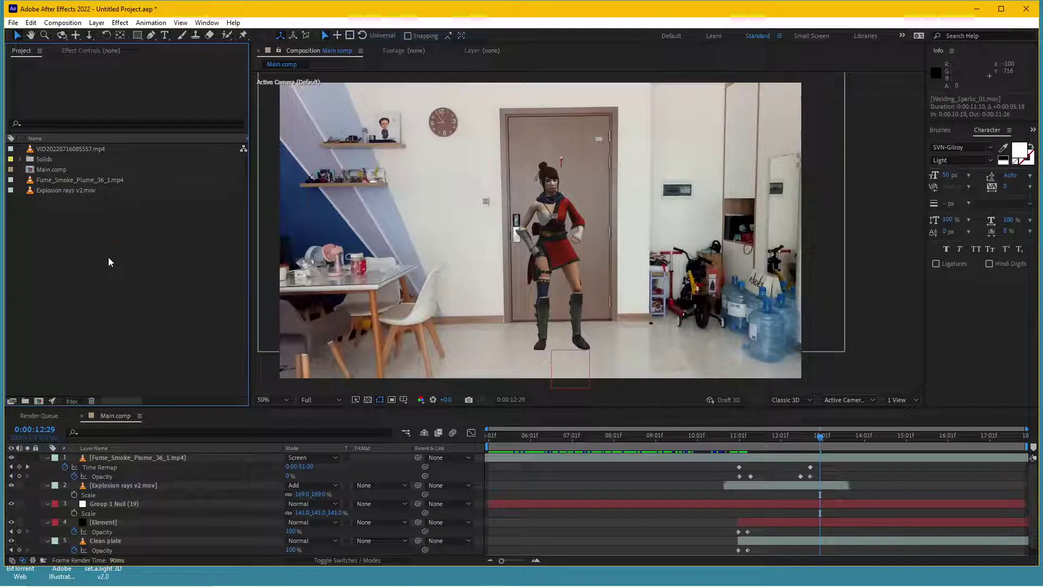
pyautogui.doubleClick(108, 257)
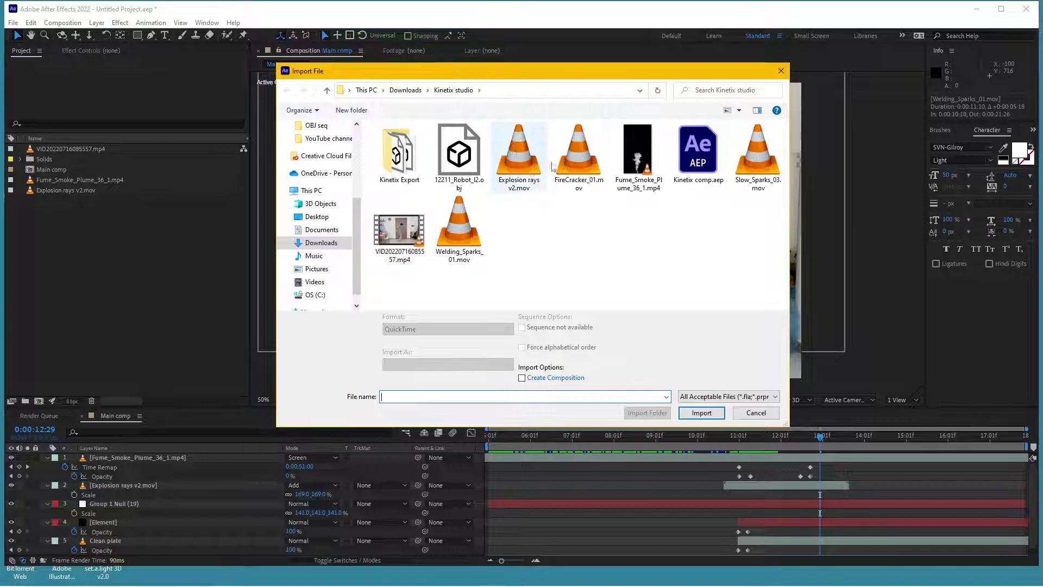
# Step: Import Slow_Sparks_03.mov, place it above the smoke in Add mode, and start it later
pyautogui.click(765, 162)
pyautogui.doubleClick(766, 162)
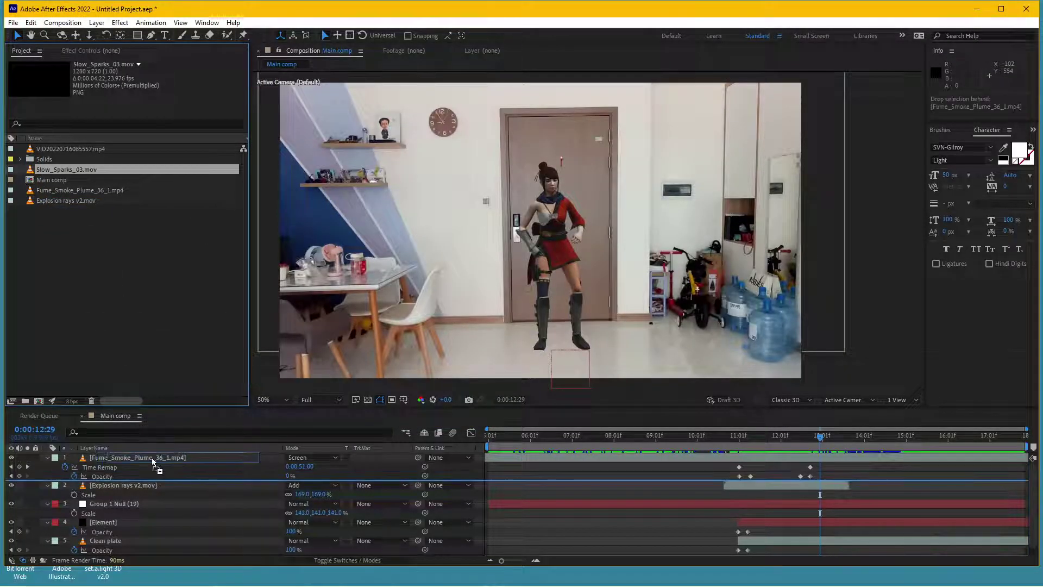
pyautogui.moveTo(137, 392); pyautogui.dragTo(319, 460)
pyautogui.click(320, 460)
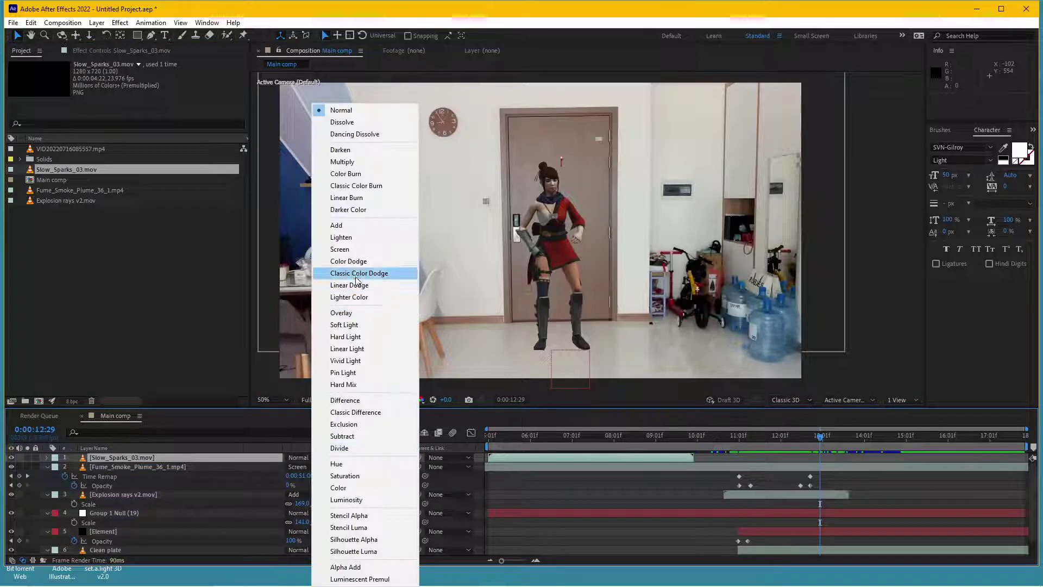
pyautogui.click(348, 225)
pyautogui.moveTo(614, 460); pyautogui.dragTo(857, 463)
# Step: Copy the smoke's four Opacity keyframes onto the sparks layer and preview the fade
pyautogui.click(747, 437)
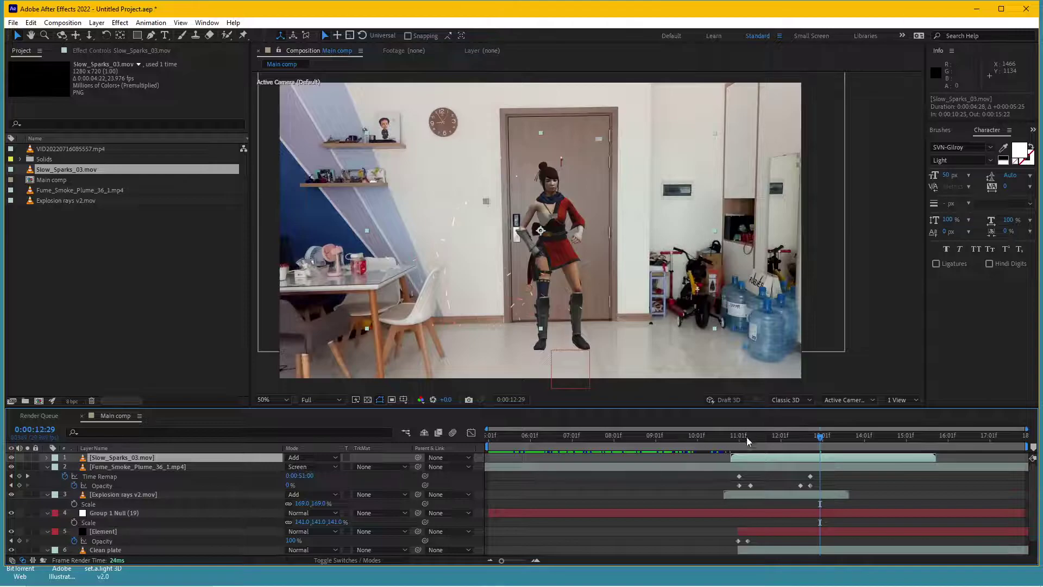
pyautogui.moveTo(753, 446)
pyautogui.mouseDown()
pyautogui.moveTo(790, 454)
pyautogui.moveTo(761, 462)
pyautogui.moveTo(783, 447)
pyautogui.moveTo(804, 453)
pyautogui.moveTo(822, 487)
pyautogui.mouseUp()
pyautogui.click(752, 484)
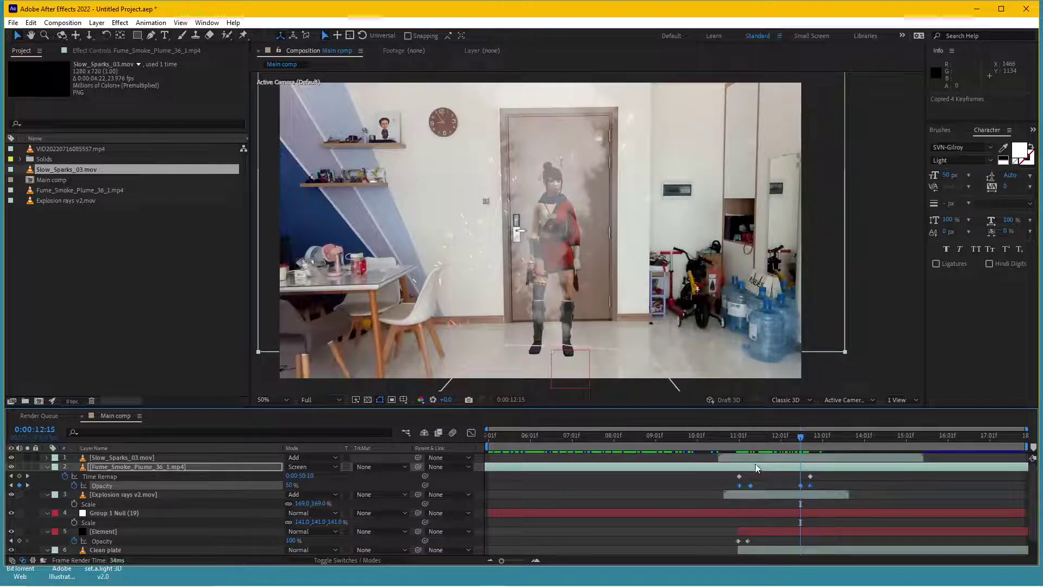
pyautogui.click(743, 438)
pyautogui.moveTo(744, 442); pyautogui.dragTo(742, 443)
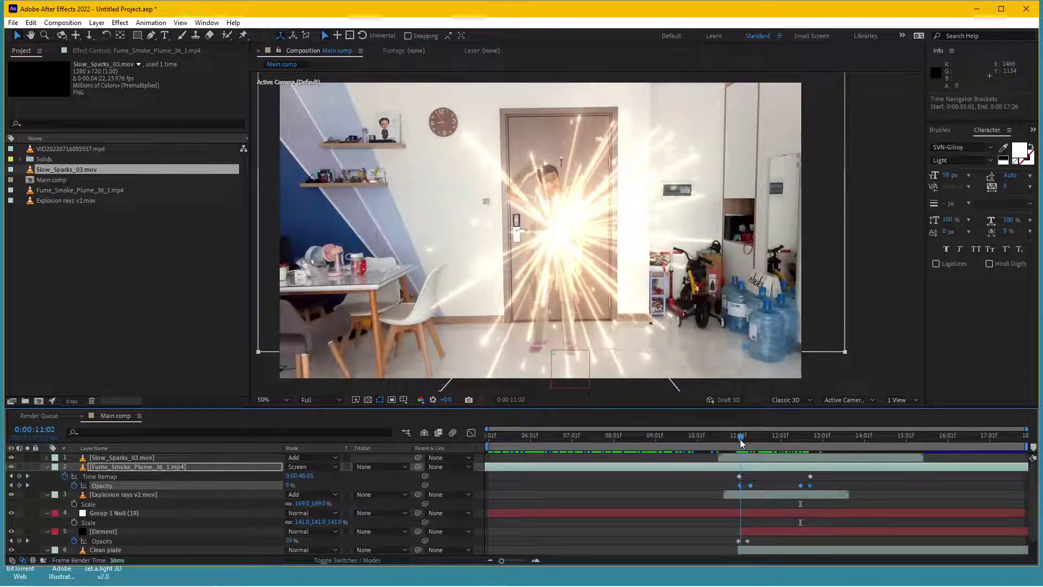
pyautogui.click(743, 459)
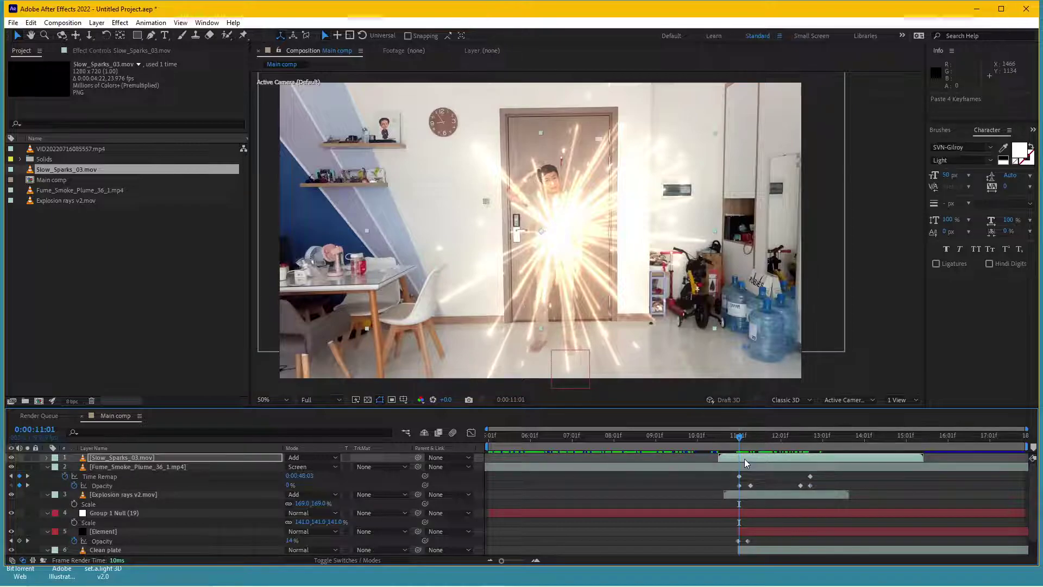
pyautogui.hotkey('ctrl', 'v')
pyautogui.press('space')
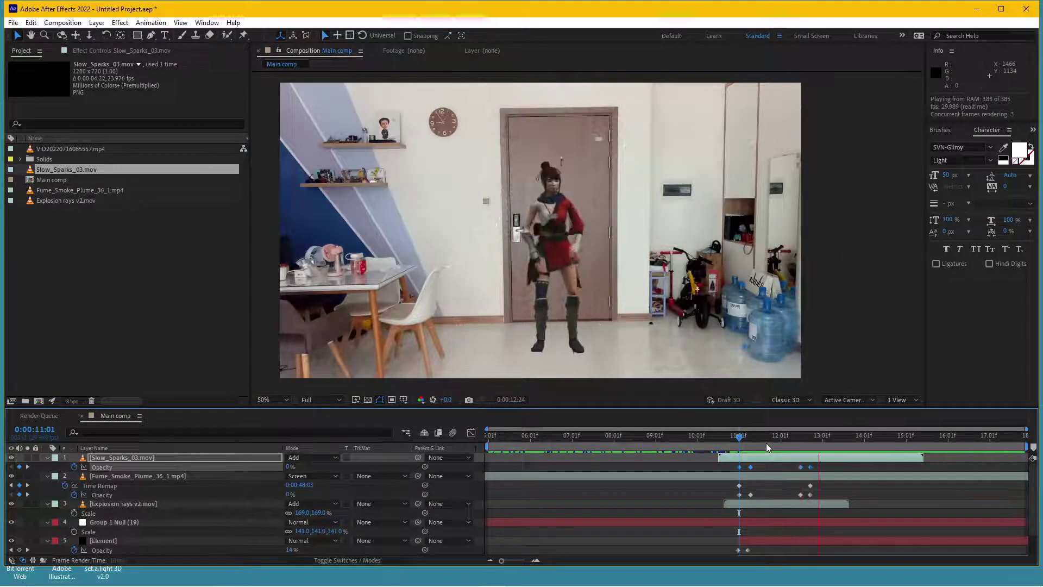
pyautogui.click(747, 435)
# Step: At 12:00, move the sparks onto the character and draw a closed RotoBezier mask around her
pyautogui.moveTo(752, 437); pyautogui.dragTo(780, 435)
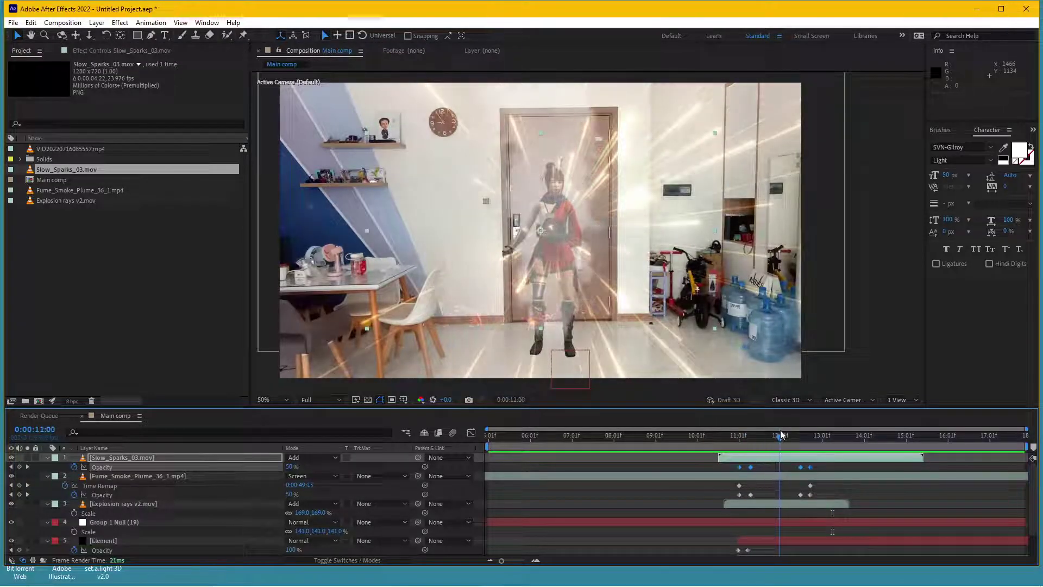
pyautogui.moveTo(454, 302); pyautogui.dragTo(501, 318)
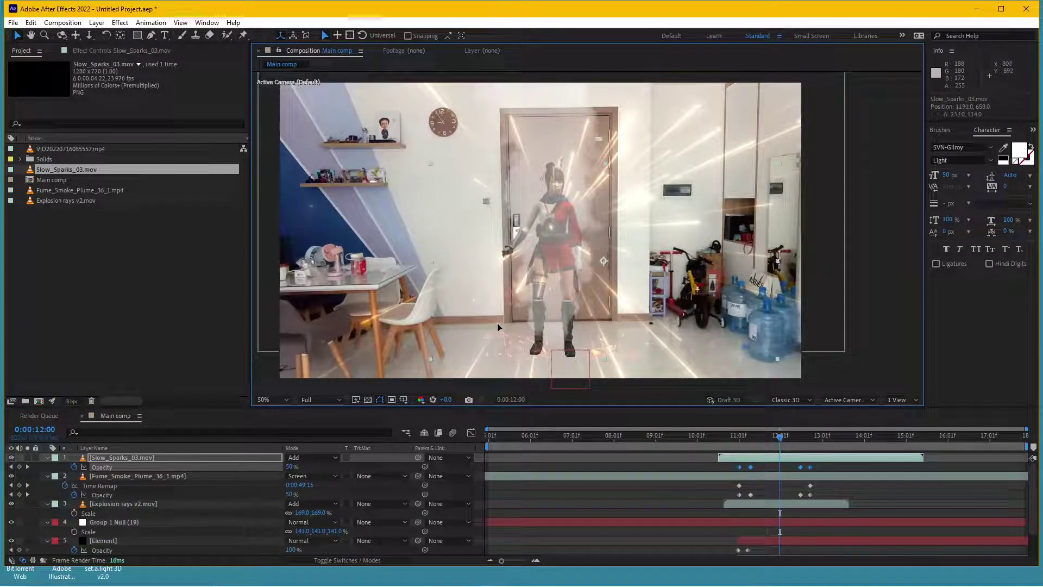
pyautogui.click(151, 35)
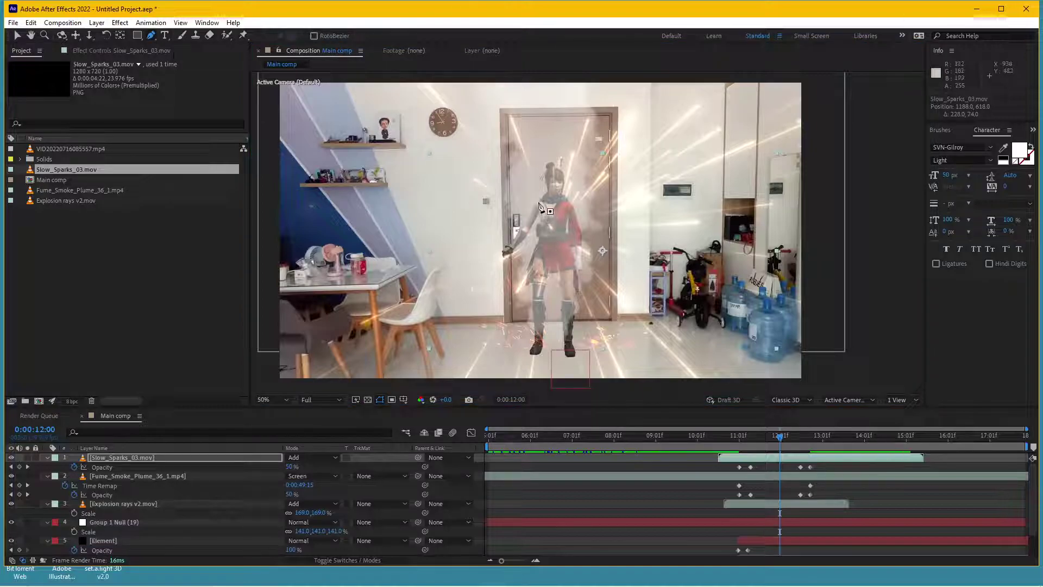
pyautogui.click(524, 189)
pyautogui.moveTo(476, 238); pyautogui.dragTo(471, 254)
pyautogui.moveTo(491, 310); pyautogui.dragTo(500, 318)
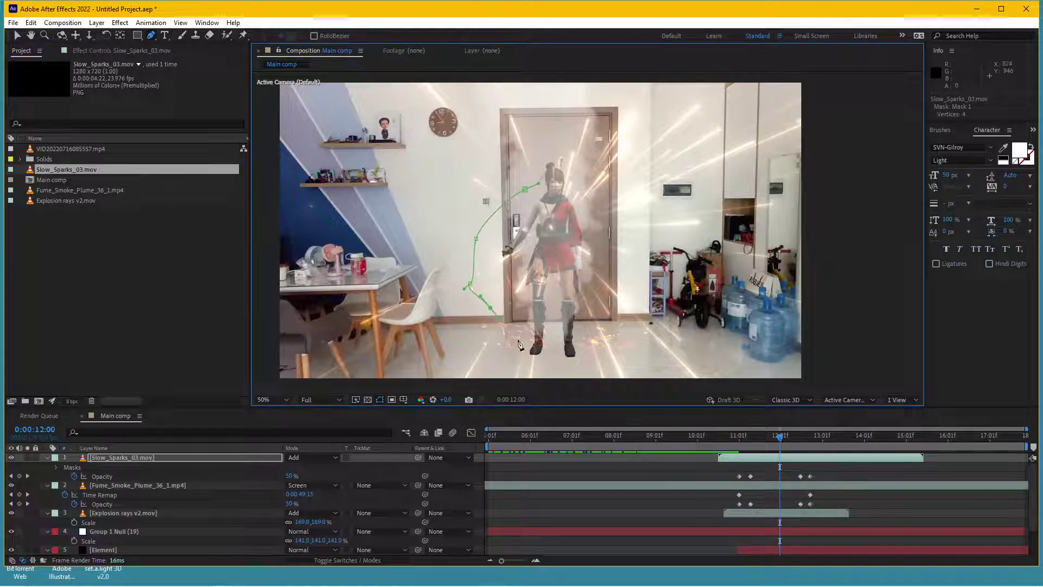
pyautogui.click(635, 324)
pyautogui.click(646, 274)
pyautogui.moveTo(629, 208); pyautogui.dragTo(616, 204)
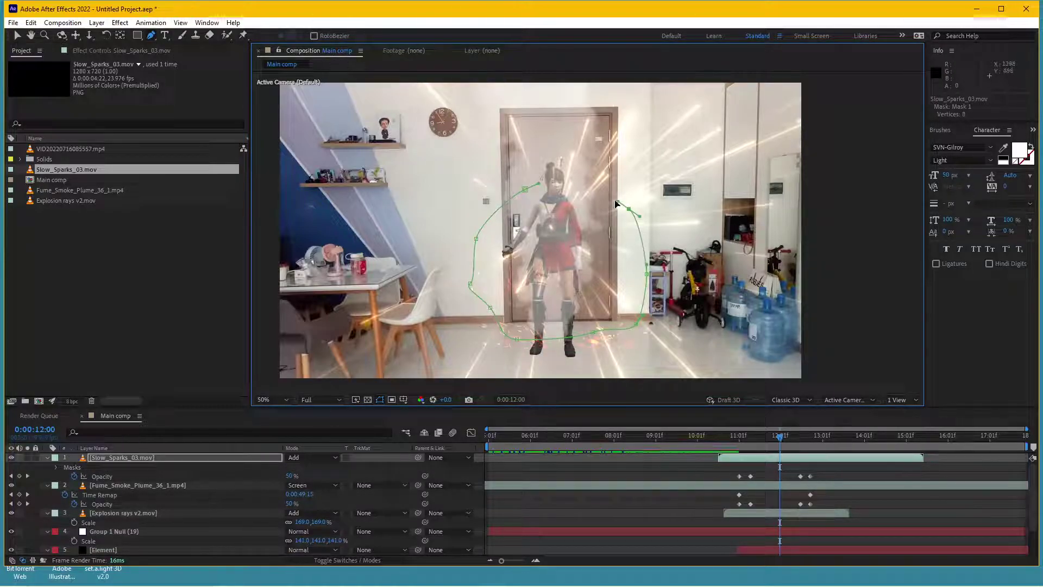
pyautogui.click(525, 188)
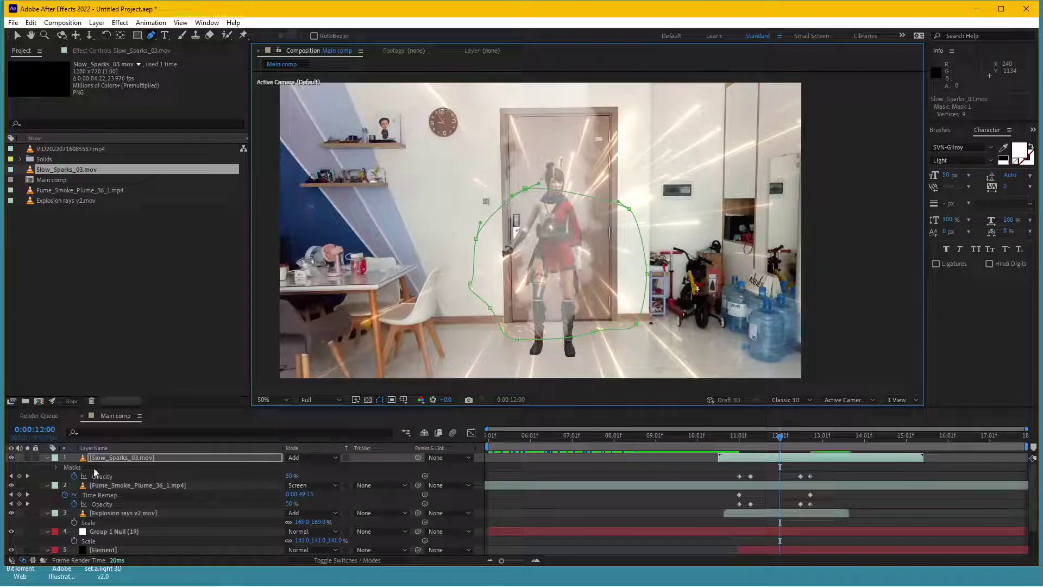
# Step: Feather Mask 1 on the sparks layer to 65 pixels
pyautogui.click(57, 467)
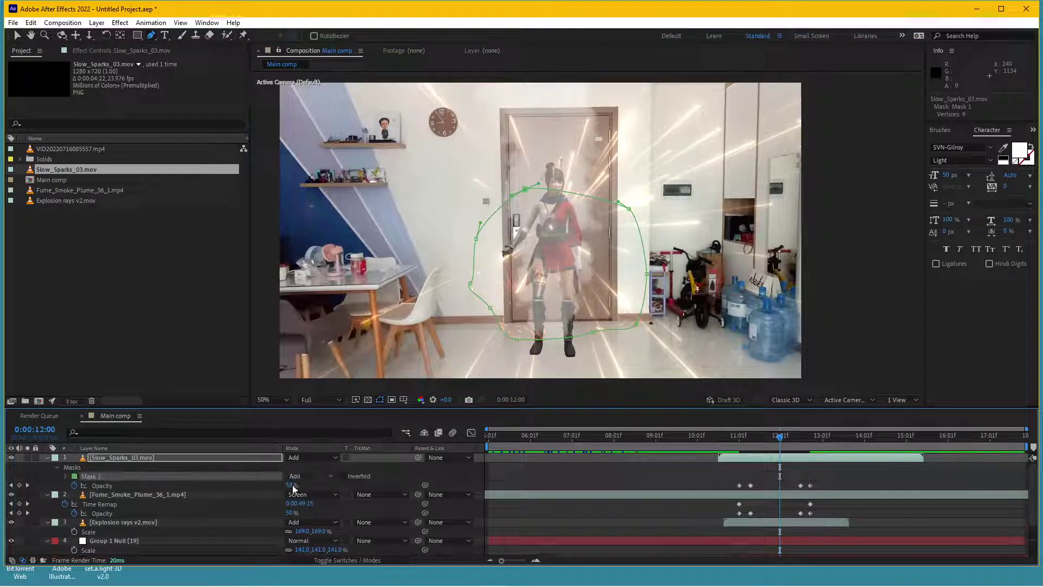
pyautogui.click(66, 476)
pyautogui.moveTo(311, 497); pyautogui.dragTo(346, 497)
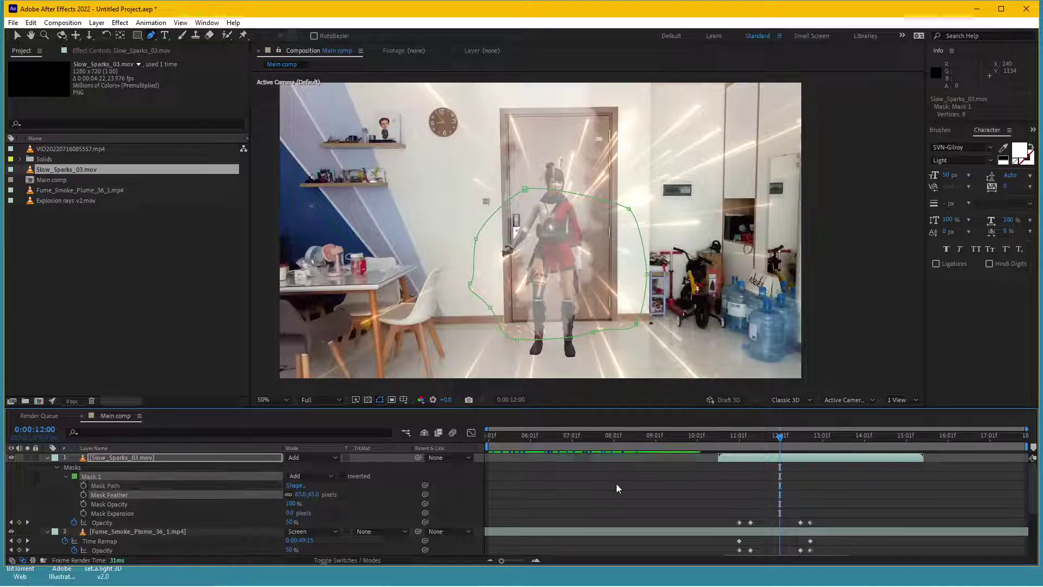
pyautogui.click(738, 436)
# Step: Shift the sparks' two fade-out Opacity keyframes from 13:01 to about 13:10 and re-preview
pyautogui.press('space')
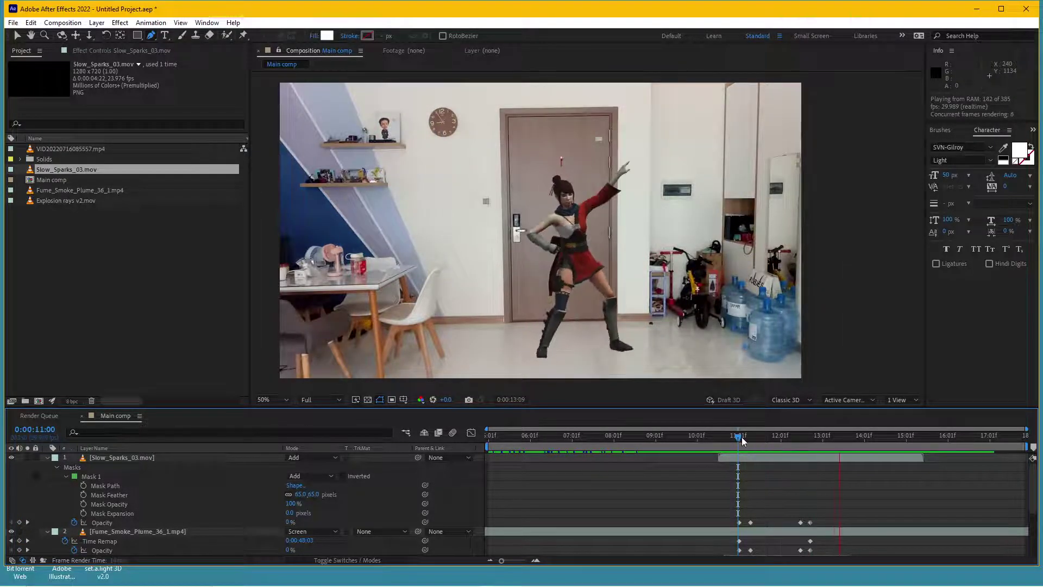
pyautogui.moveTo(741, 436); pyautogui.dragTo(718, 441)
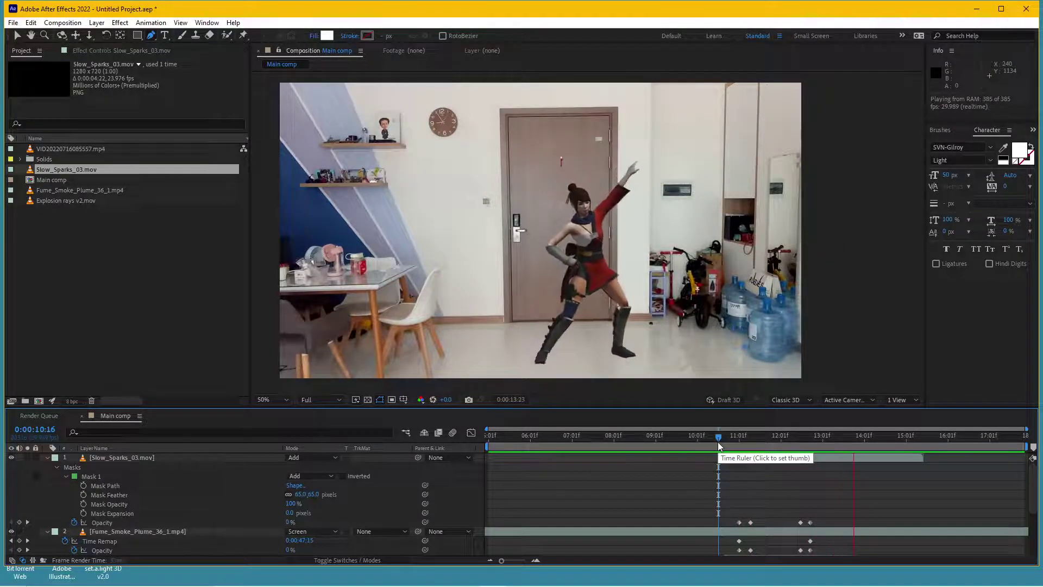
pyautogui.press('space')
pyautogui.moveTo(787, 509); pyautogui.dragTo(818, 525)
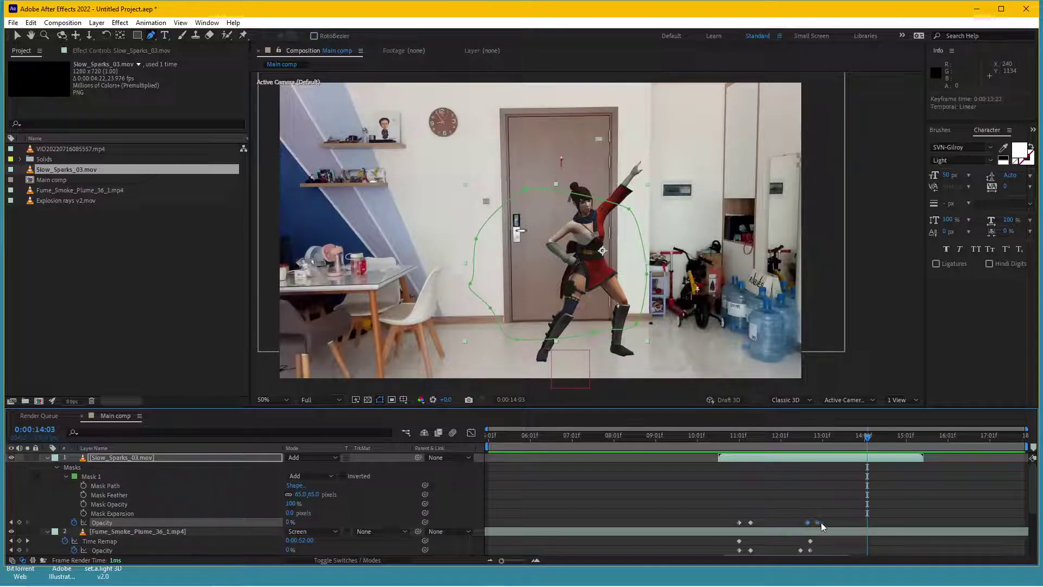
pyautogui.moveTo(813, 523); pyautogui.dragTo(834, 522)
pyautogui.click(798, 491)
pyautogui.press('space')
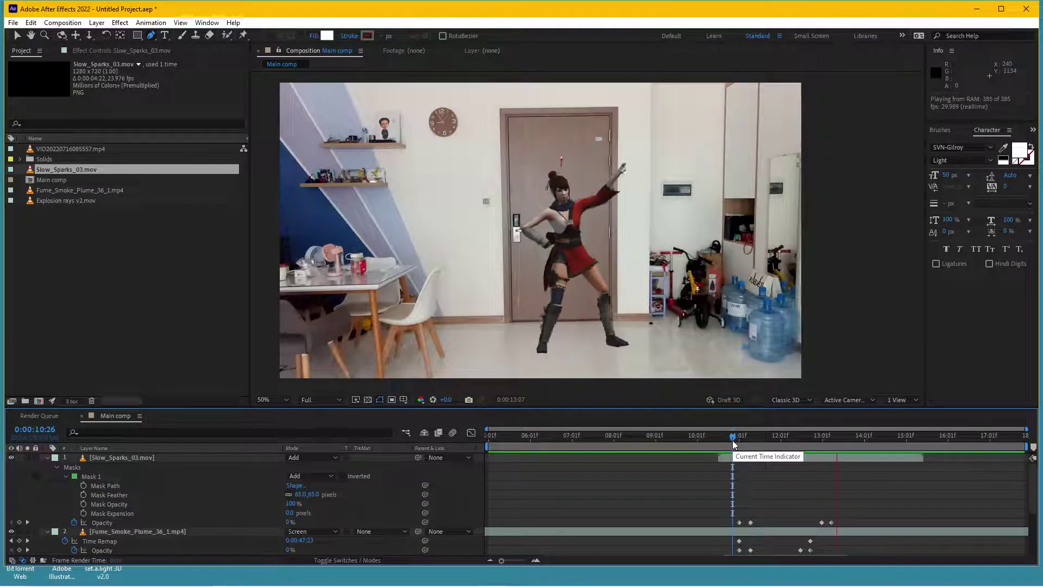
pyautogui.moveTo(744, 446); pyautogui.dragTo(822, 435)
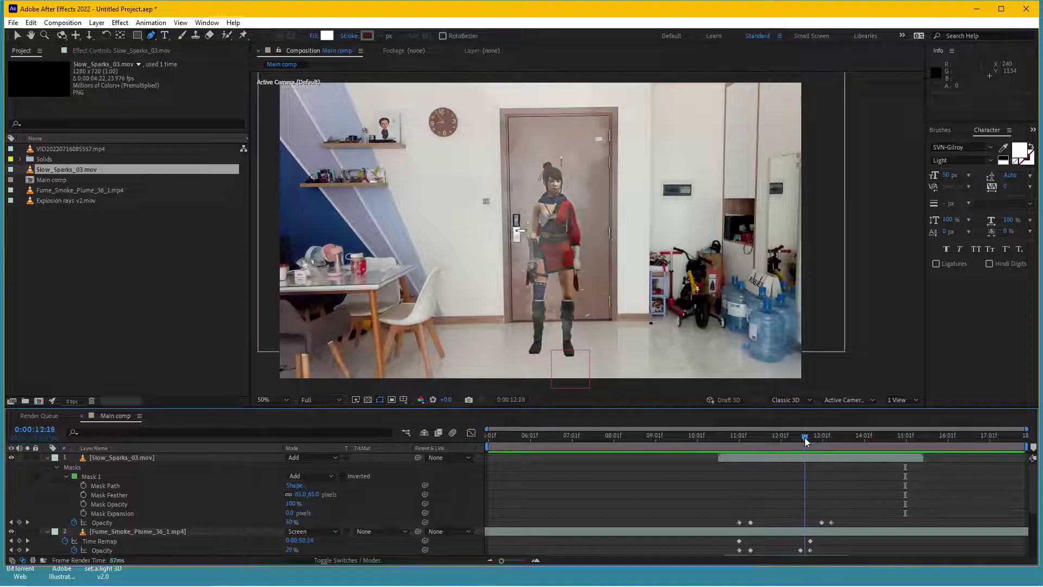
pyautogui.moveTo(822, 435); pyautogui.dragTo(839, 435)
pyautogui.moveTo(668, 329); pyautogui.dragTo(697, 232)
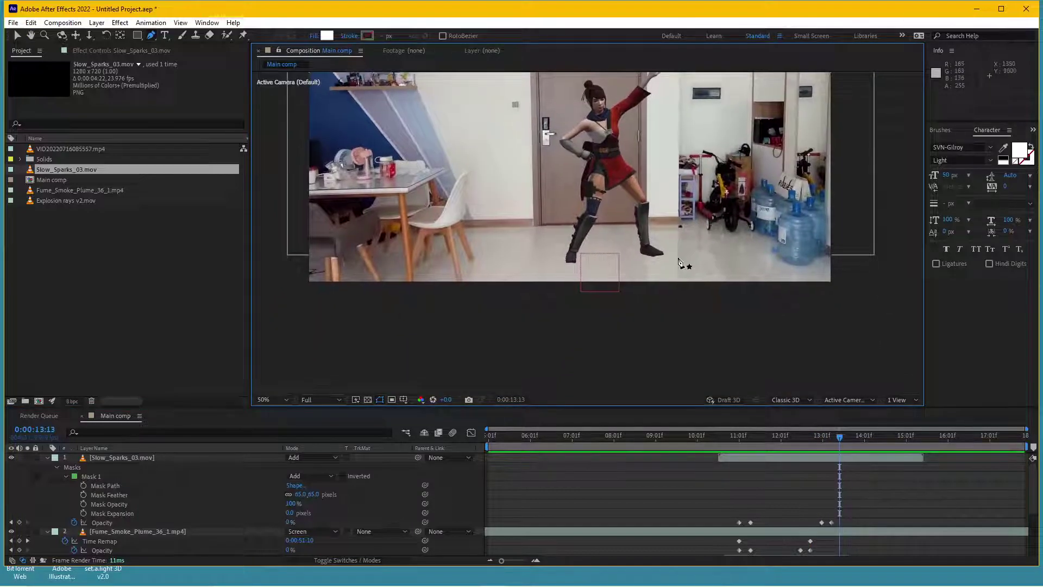
# Step: Collapse the properties of the sparks, smoke, rays, null and Element layers
pyautogui.press('v')
pyautogui.click(47, 457)
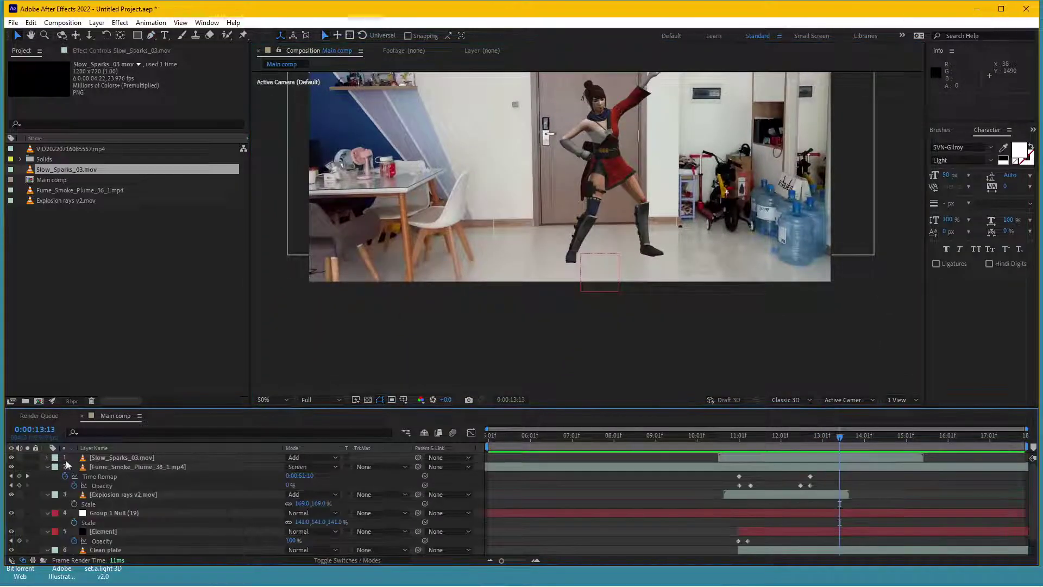
pyautogui.press('.')
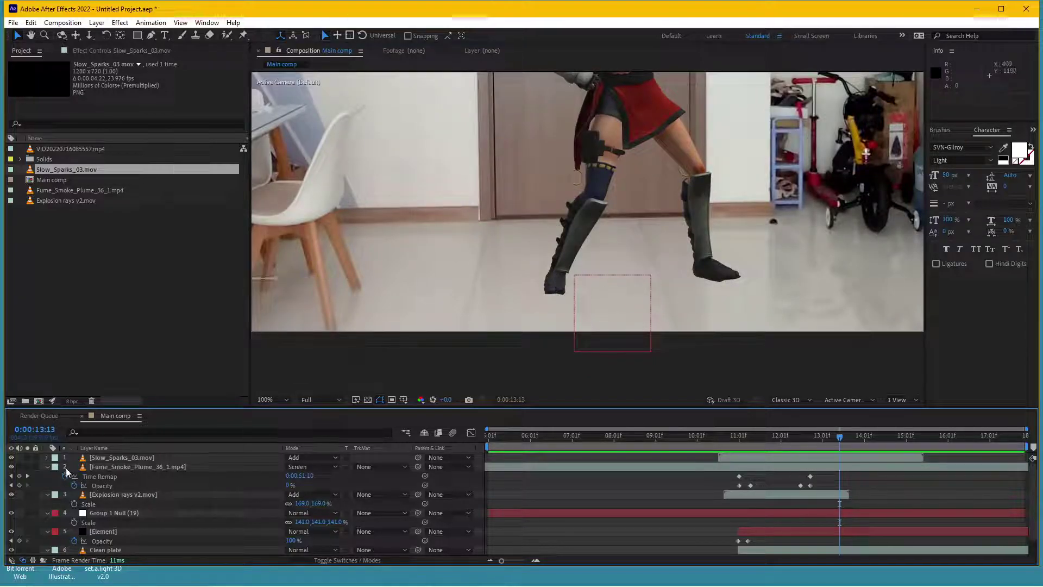
pyautogui.click(47, 467)
pyautogui.click(48, 476)
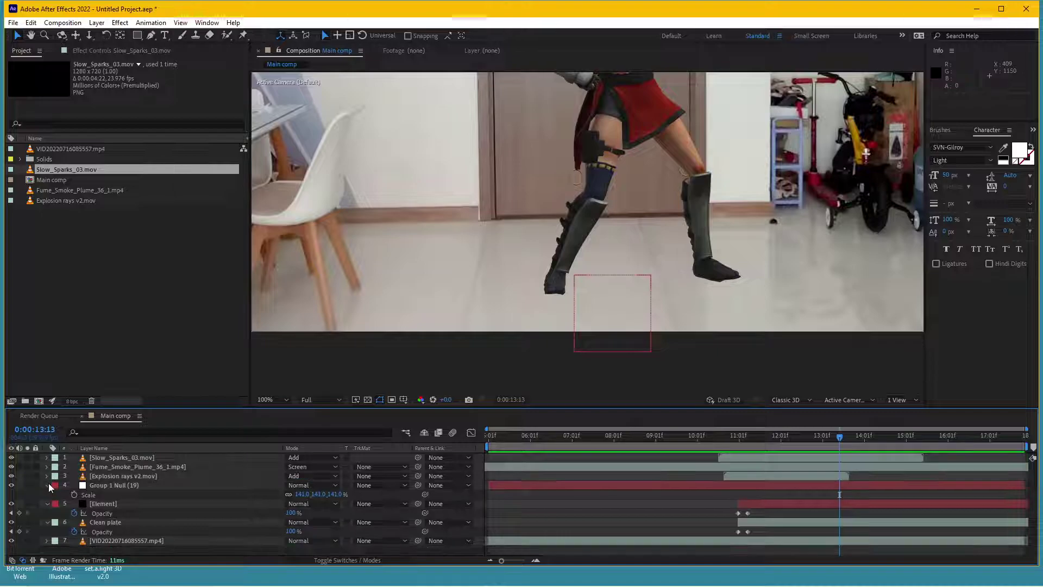
pyautogui.click(47, 485)
pyautogui.click(47, 494)
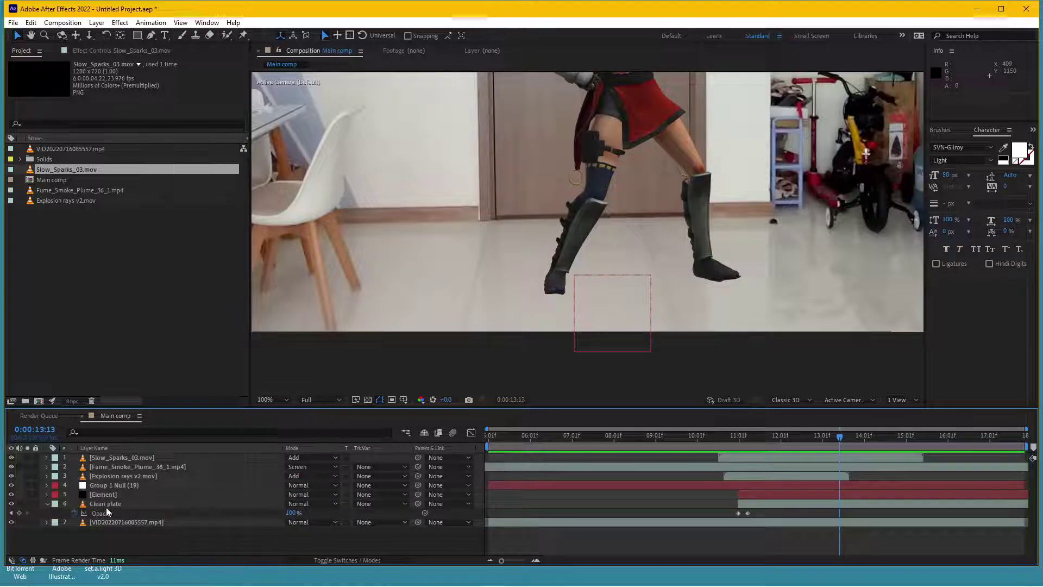
# Step: Select the Element layer, show its Effect Controls, and open the Effect menu
pyautogui.click(110, 493)
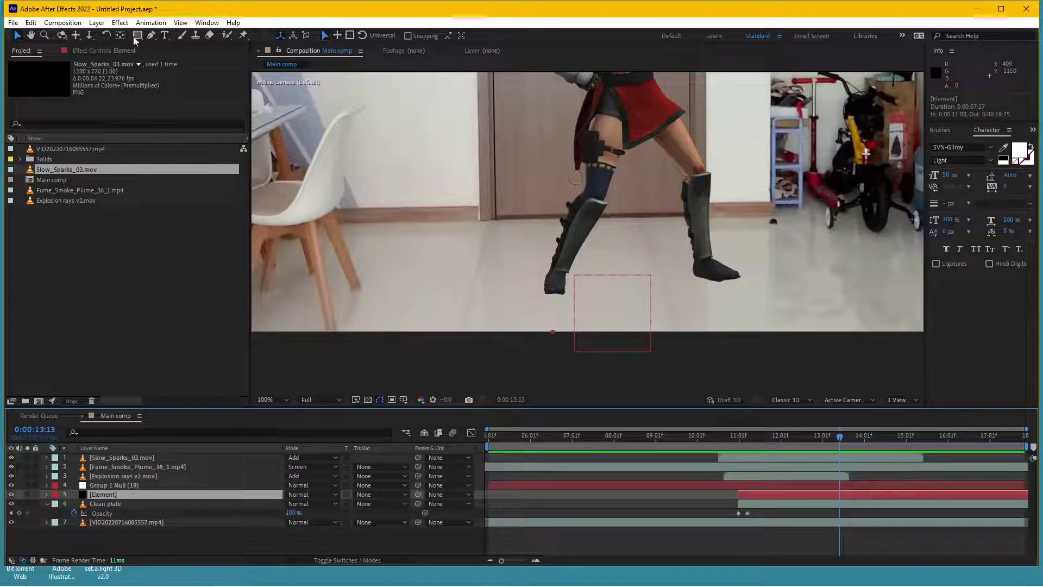
pyautogui.click(119, 22)
pyautogui.click(111, 31)
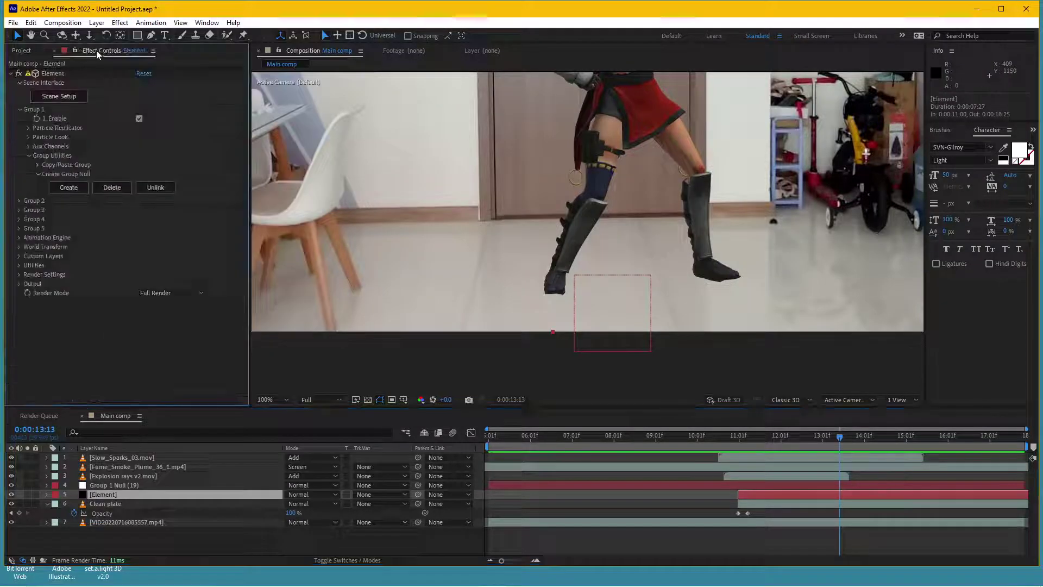
pyautogui.click(119, 22)
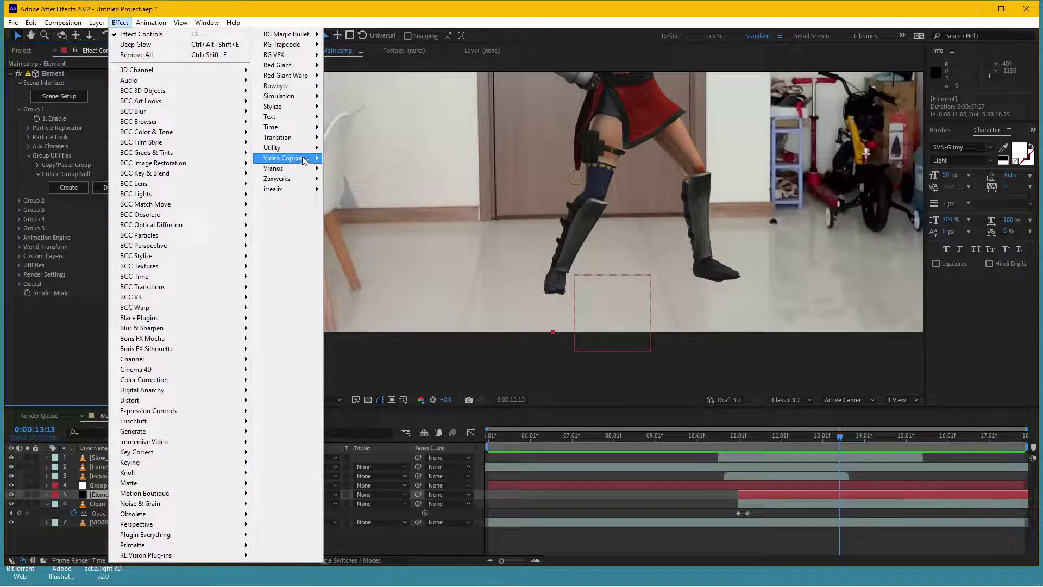
# Step: Apply VC Reflect to the Element layer with its floor position at the boot soles (970, 1003)
pyautogui.moveTo(285, 159)
pyautogui.click(368, 219)
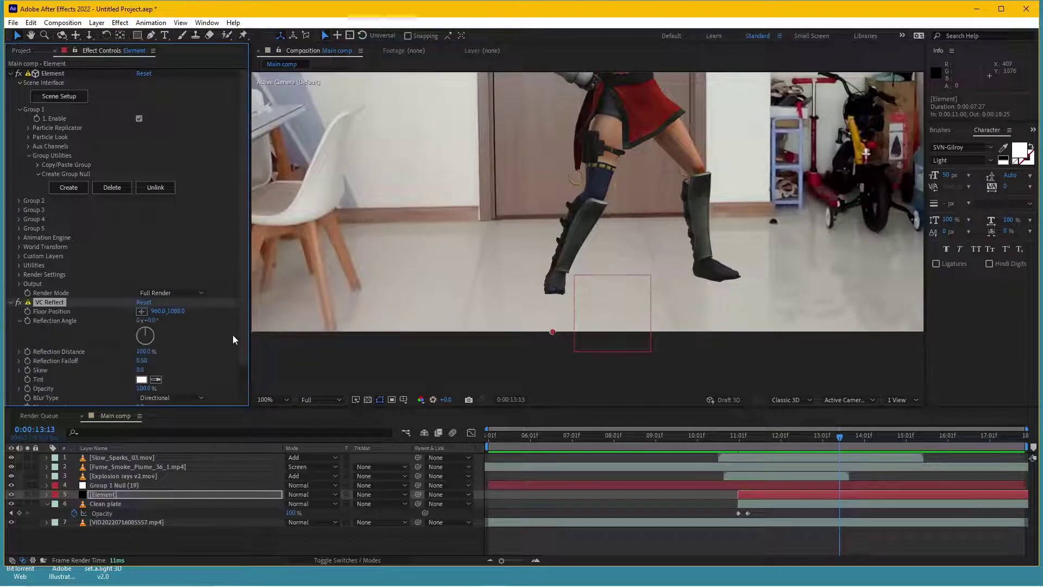
pyautogui.scroll(-1, 530, 239)
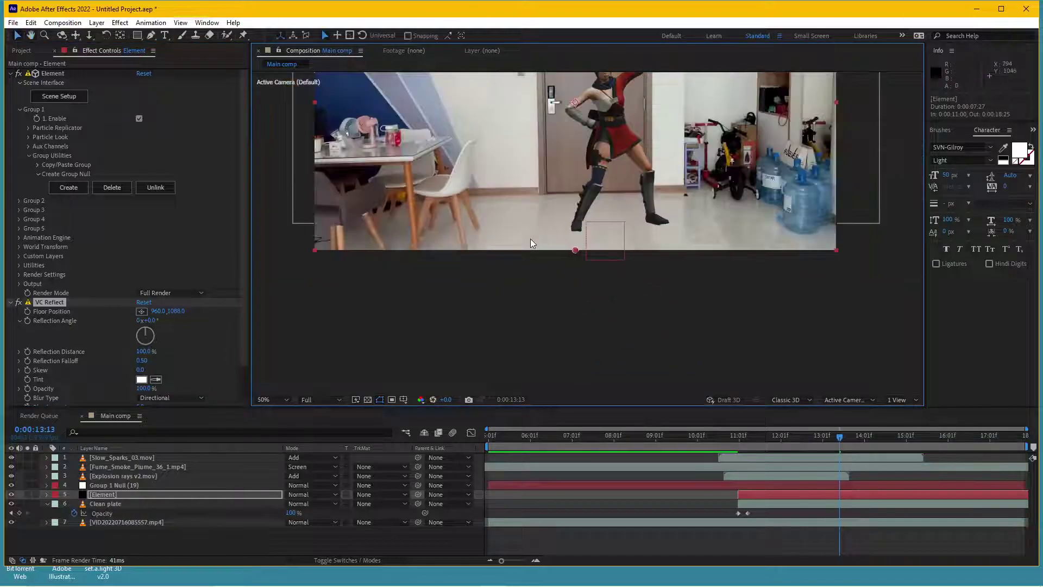
pyautogui.scroll(1, 538, 232)
pyautogui.moveTo(544, 233); pyautogui.dragTo(501, 284)
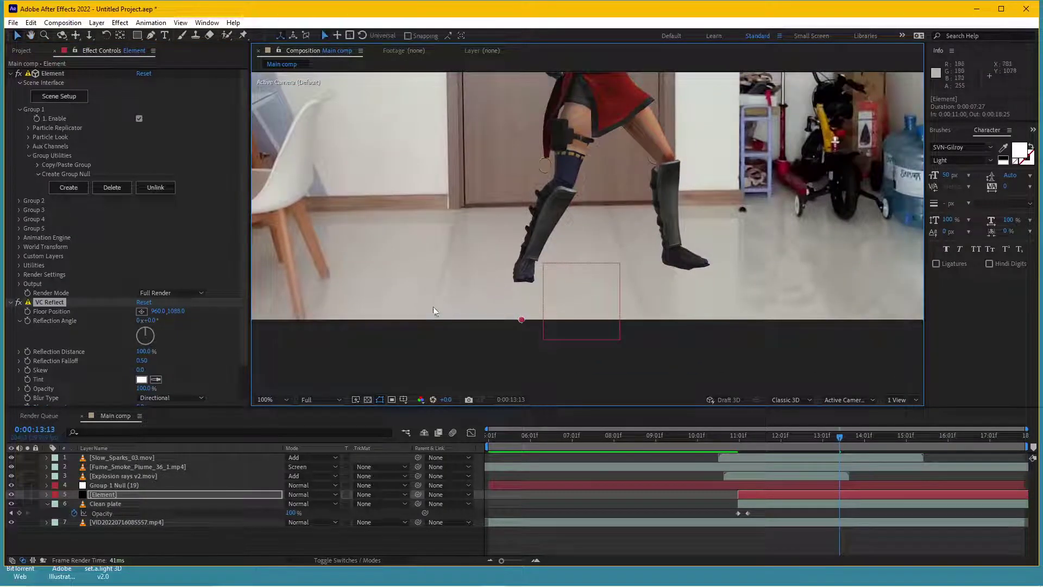
pyautogui.click(141, 311)
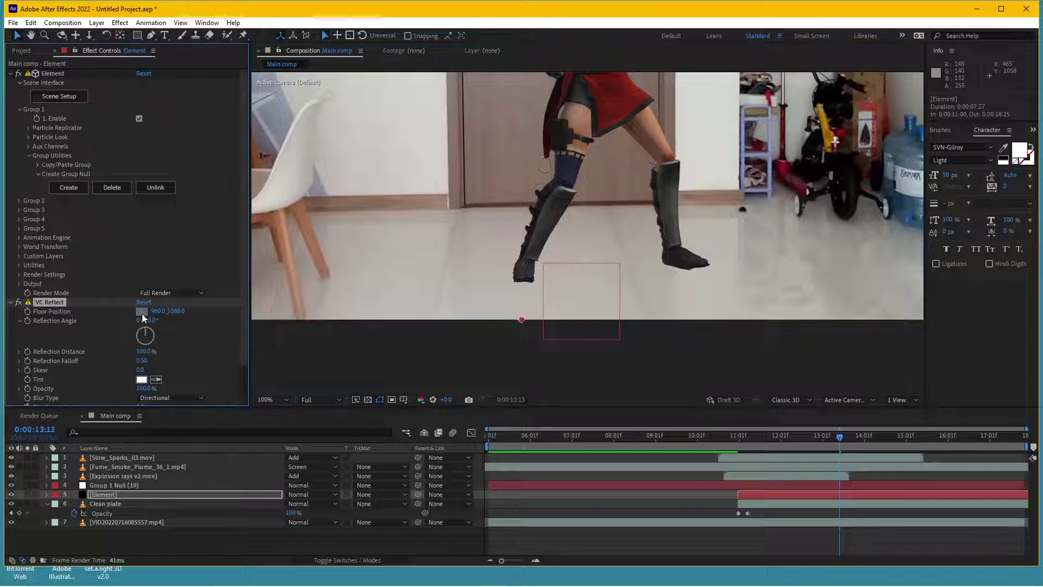
pyautogui.click(525, 280)
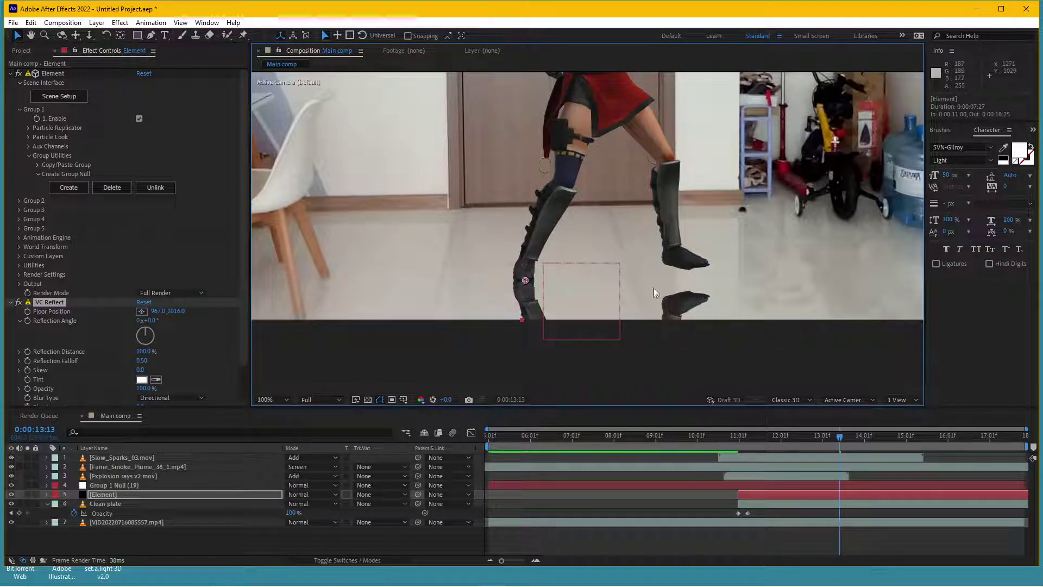
pyautogui.moveTo(809, 439); pyautogui.dragTo(770, 439)
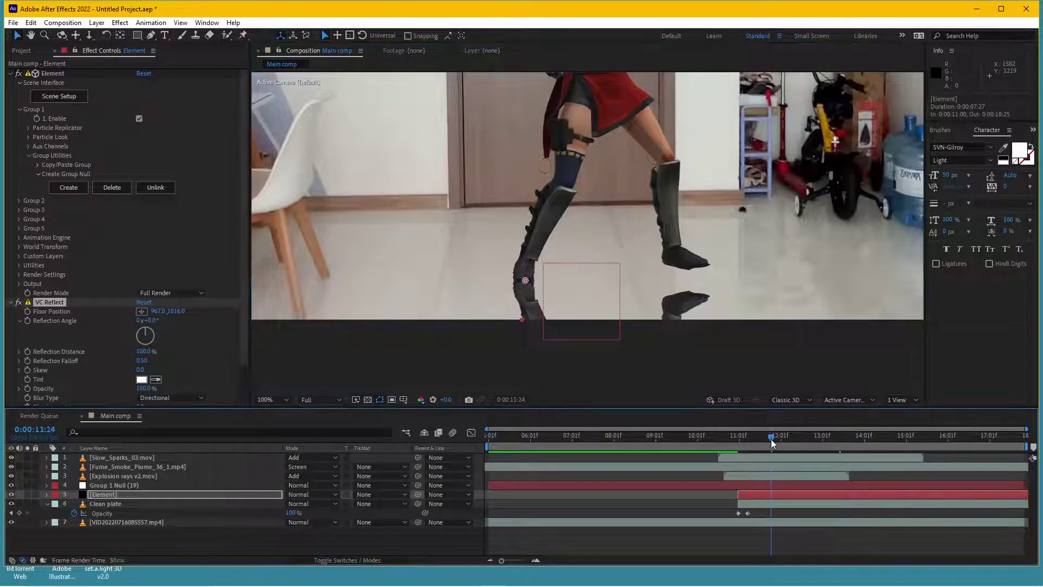
pyautogui.moveTo(525, 282); pyautogui.dragTo(527, 273)
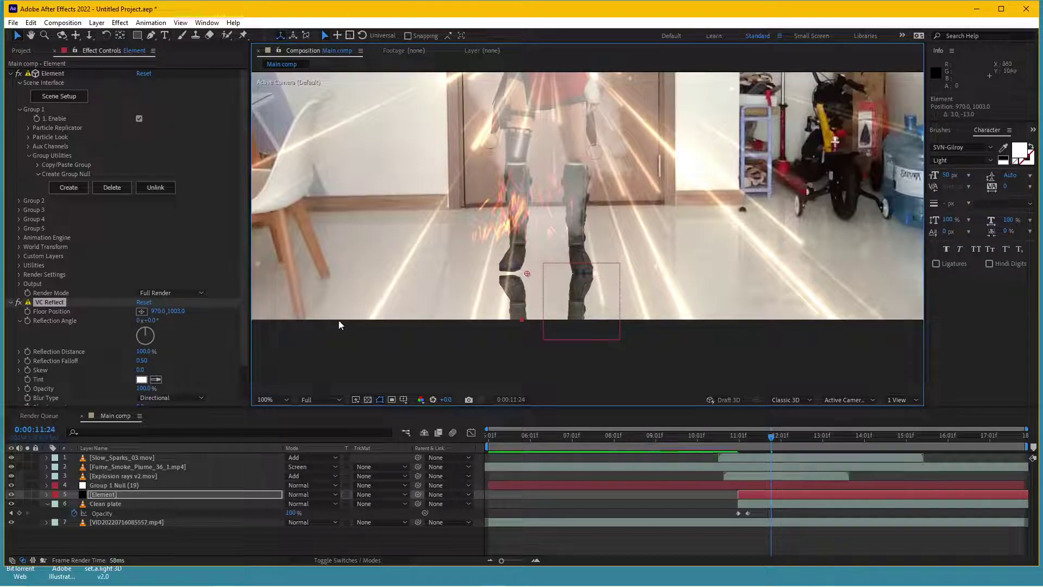
# Step: Set the reflection to 15% opacity and 18.1 blur amount
pyautogui.scroll(-1, 105, 375)
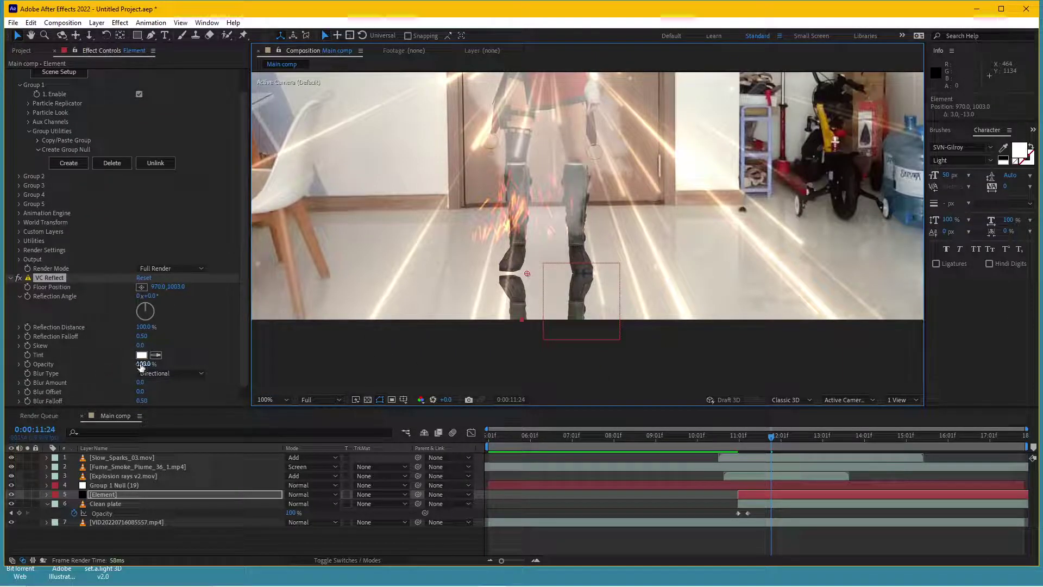
pyautogui.moveTo(140, 367); pyautogui.dragTo(100, 370)
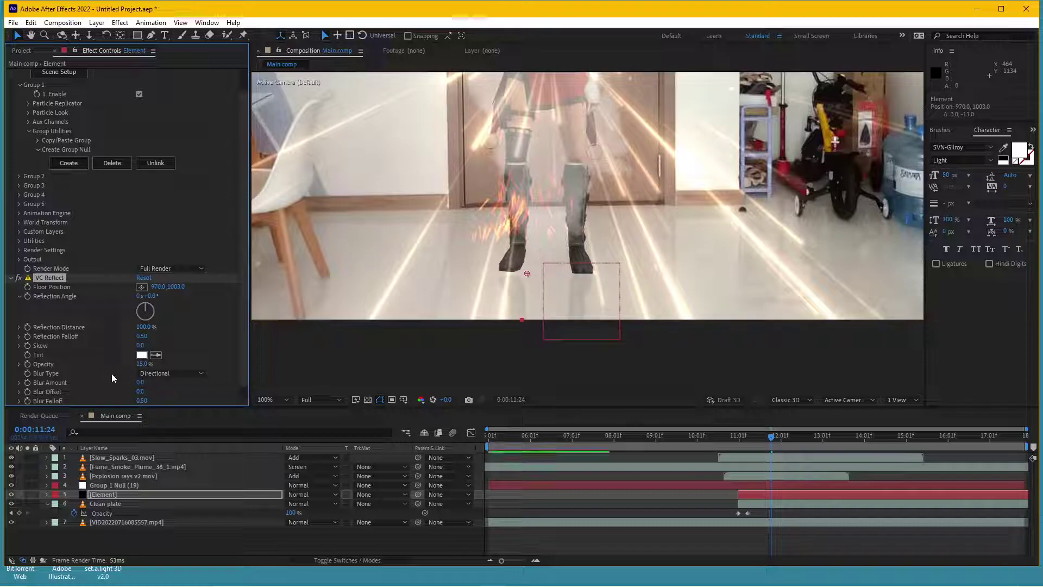
pyautogui.moveTo(139, 383); pyautogui.dragTo(241, 389)
pyautogui.scroll(-2, 676, 380)
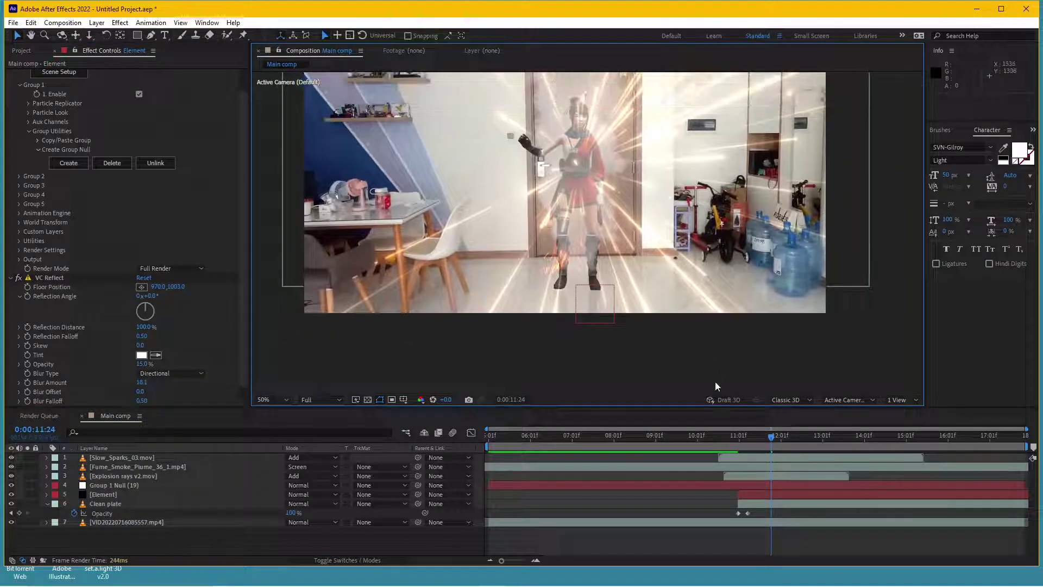
# Step: Set VC Reflect's Blend Style to Behind Original and scrub to check the reflection
pyautogui.moveTo(754, 438); pyautogui.dragTo(852, 441)
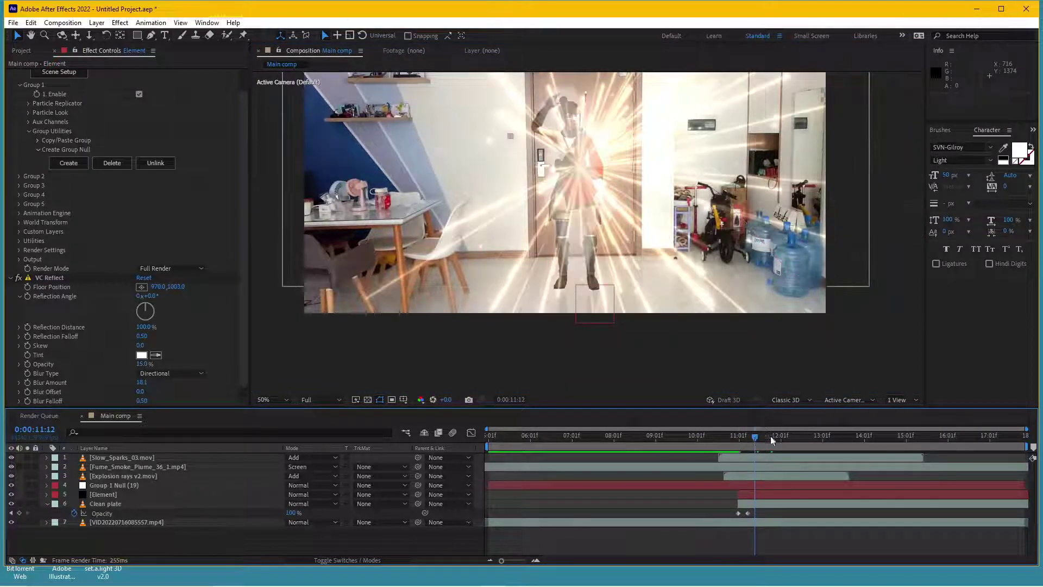
pyautogui.click(852, 438)
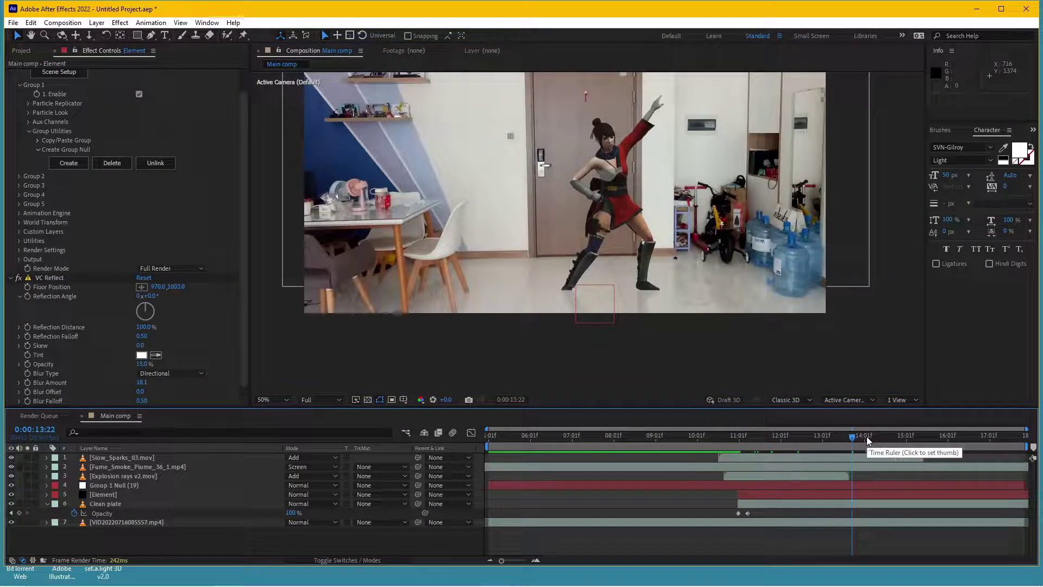
pyautogui.scroll(1, 664, 325)
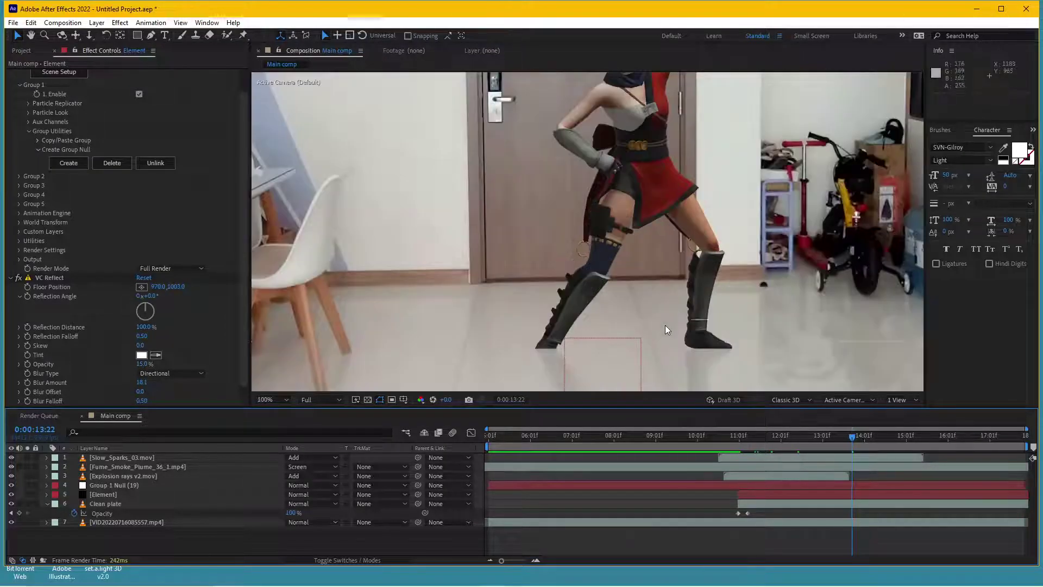
pyautogui.scroll(1, 603, 226)
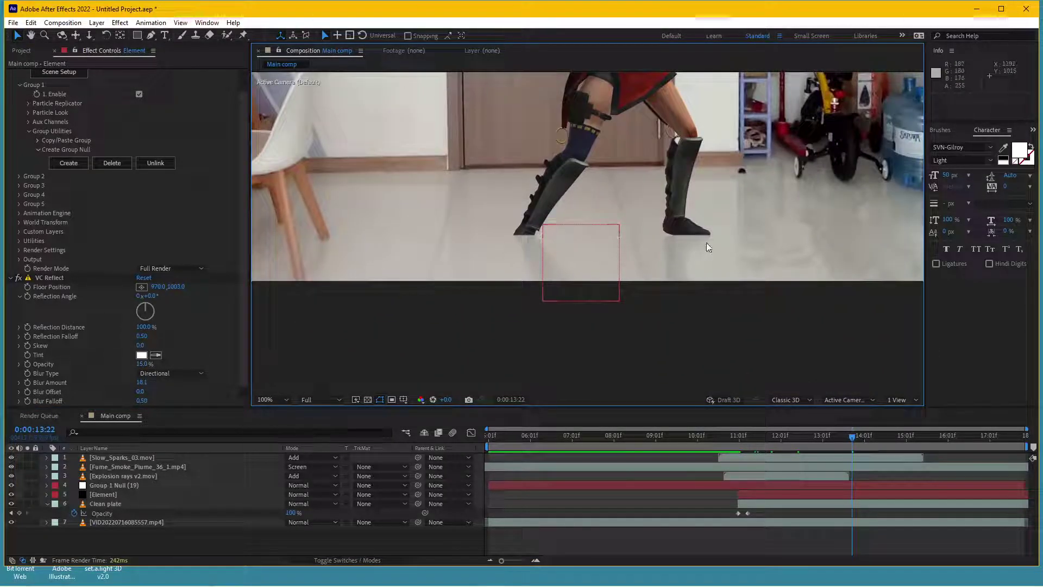
pyautogui.scroll(-1, 244, 266)
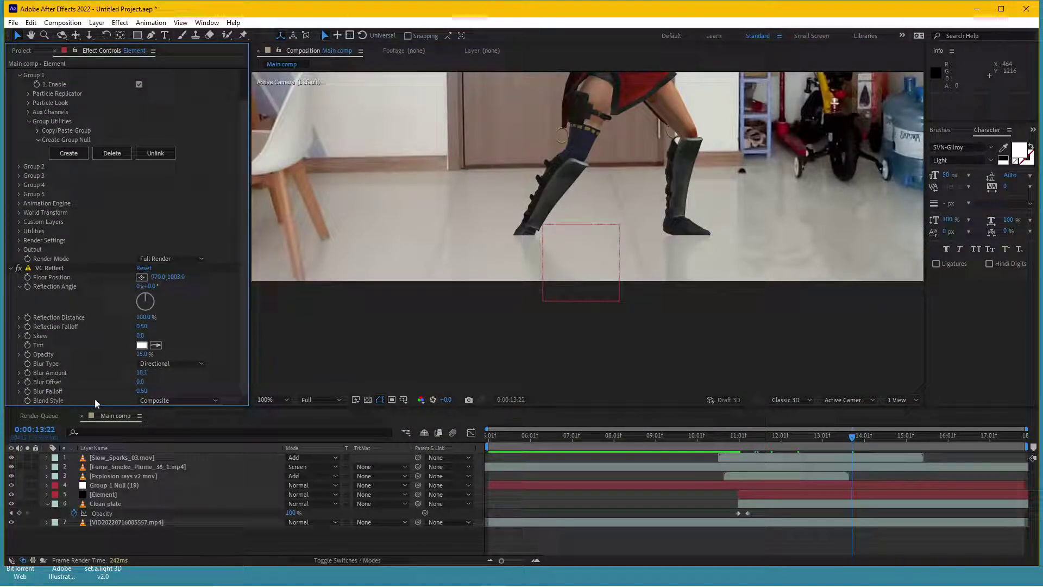
pyautogui.click(178, 401)
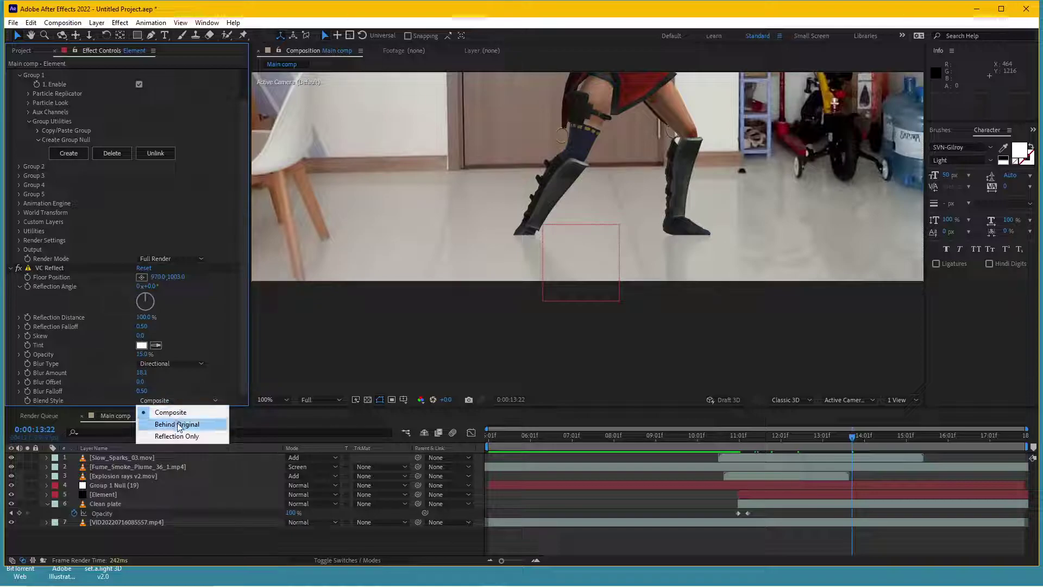
pyautogui.click(178, 424)
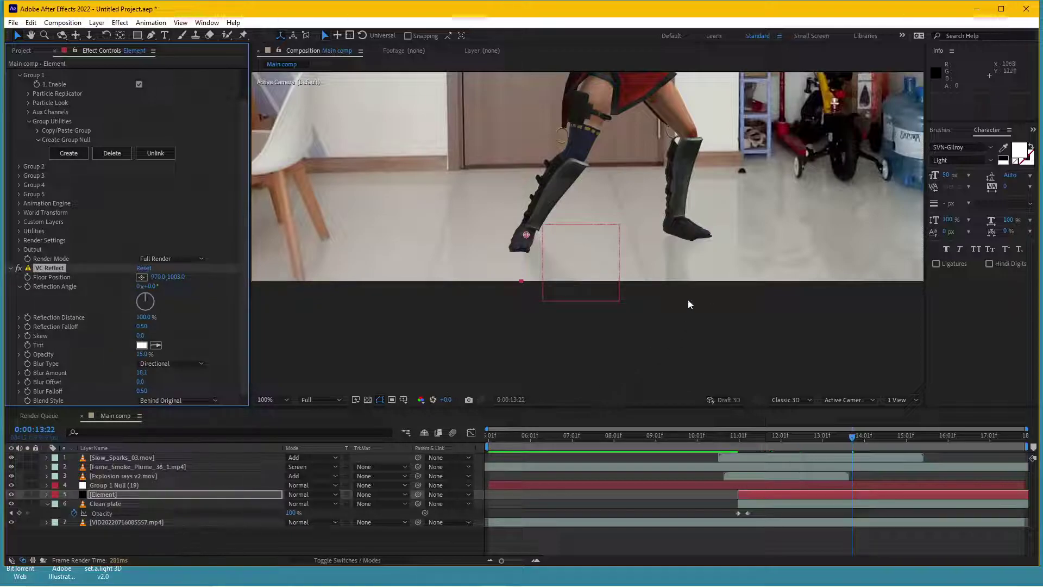
pyautogui.press(',')
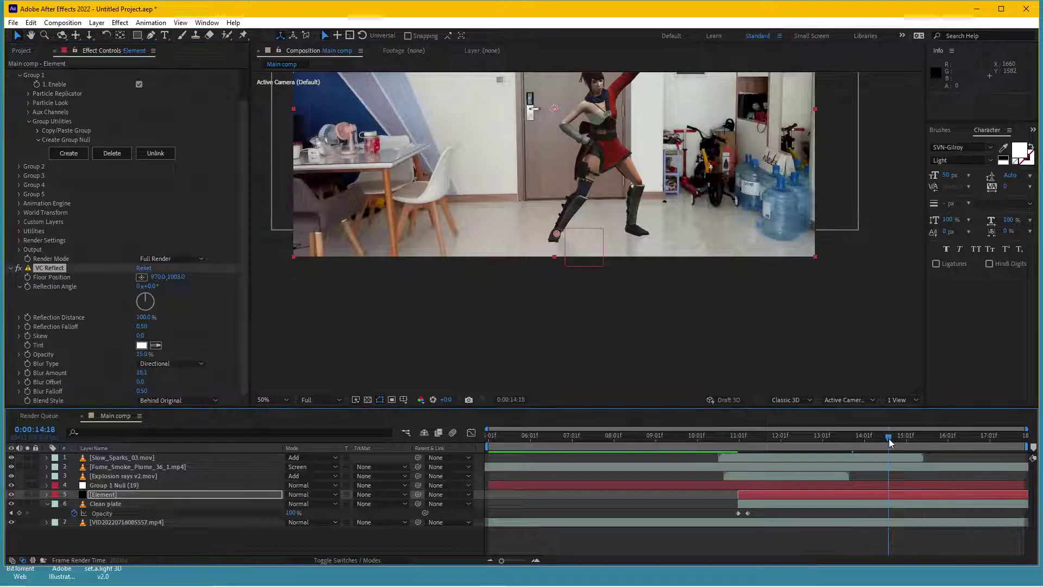
pyautogui.moveTo(888, 439); pyautogui.dragTo(954, 435)
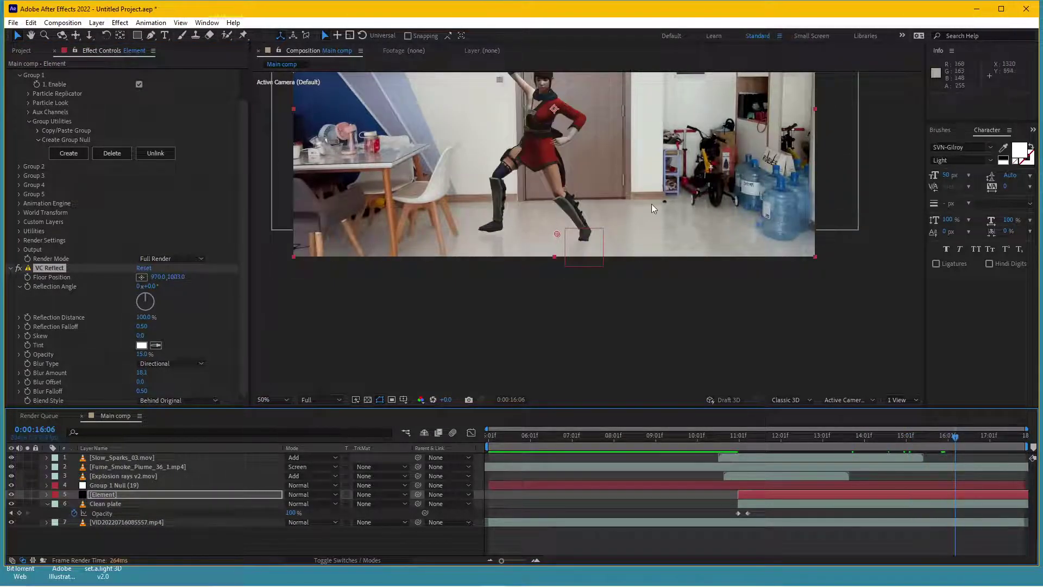
pyautogui.moveTo(651, 203); pyautogui.dragTo(687, 293)
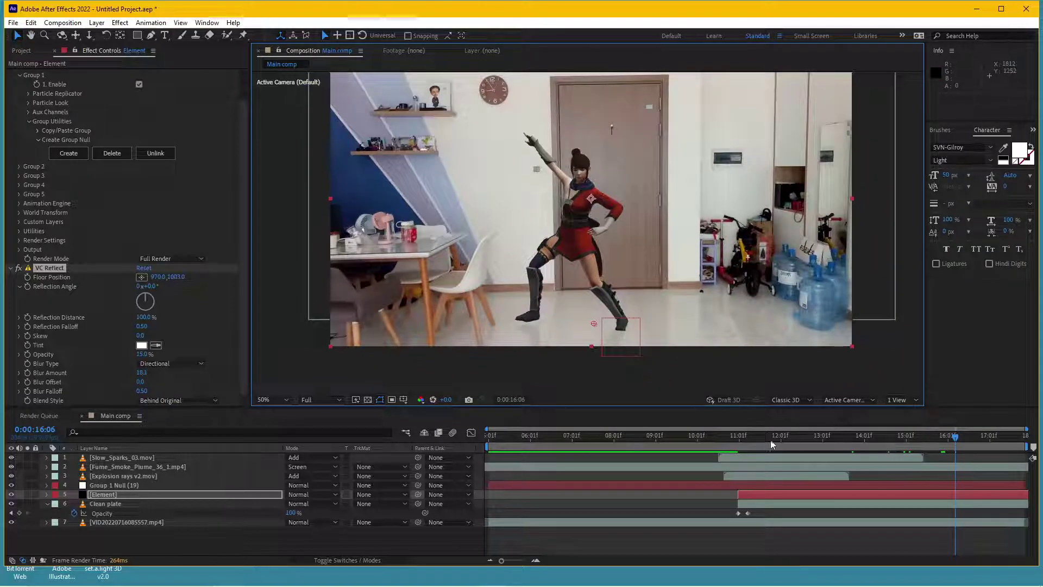
pyautogui.click(771, 441)
# Step: Collapse VC Reflect and hide the Slow_Sparks, Fume_Smoke and Explosion rays layers
pyautogui.click(10, 268)
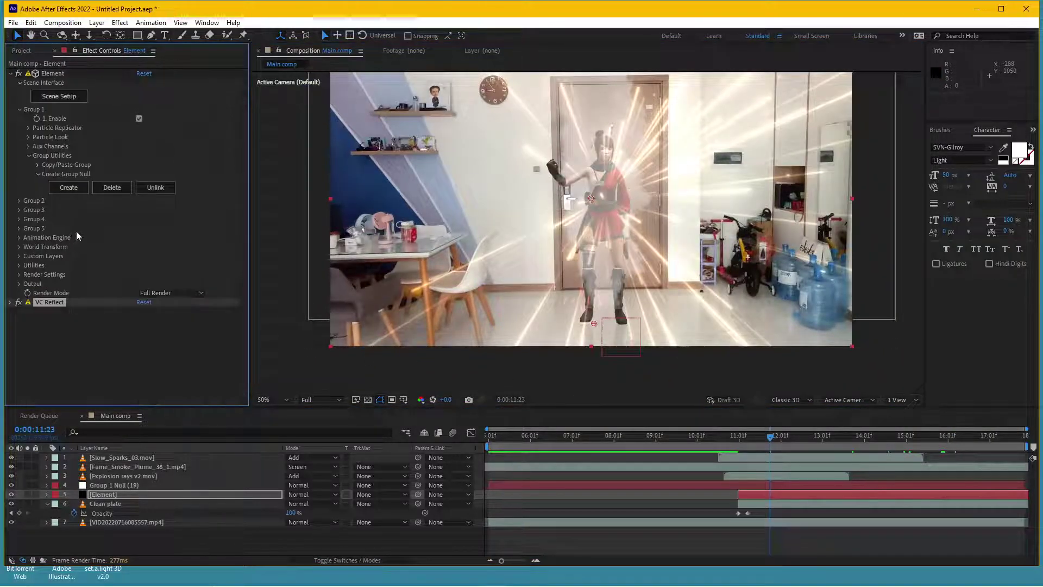
pyautogui.click(50, 76)
pyautogui.click(120, 22)
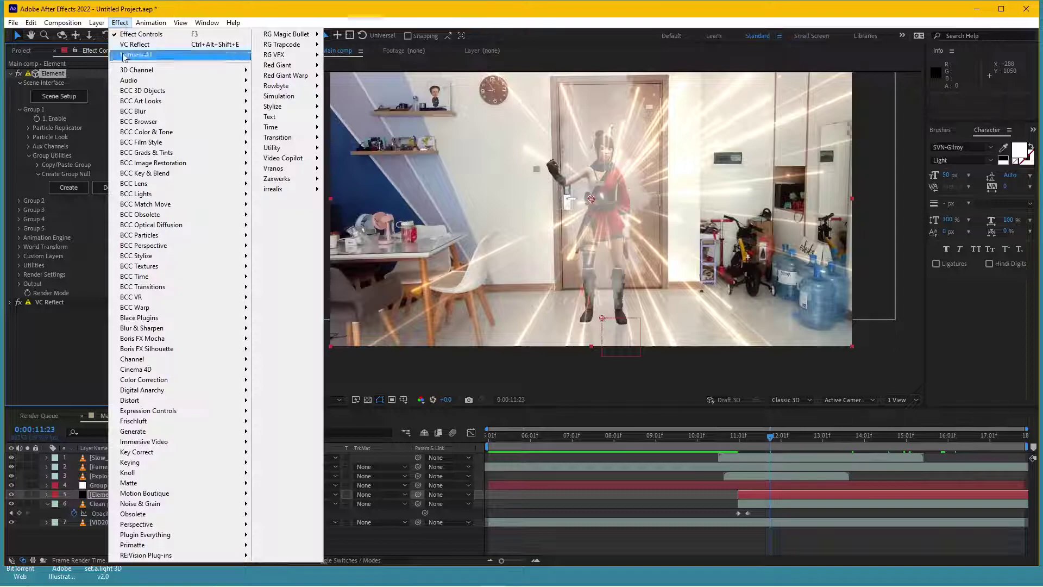
pyautogui.click(742, 436)
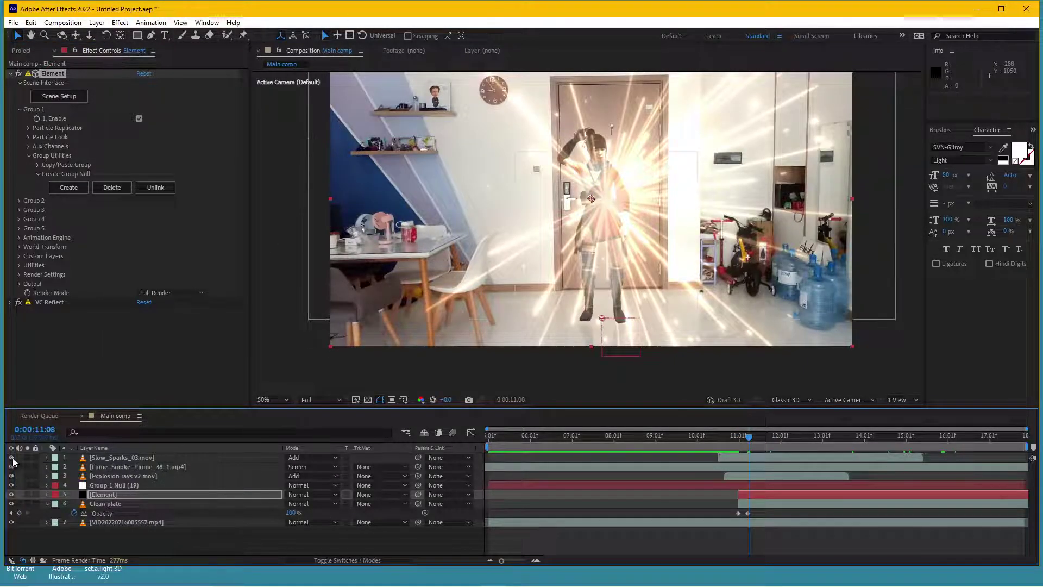
pyautogui.moveTo(11, 458); pyautogui.dragTo(14, 479)
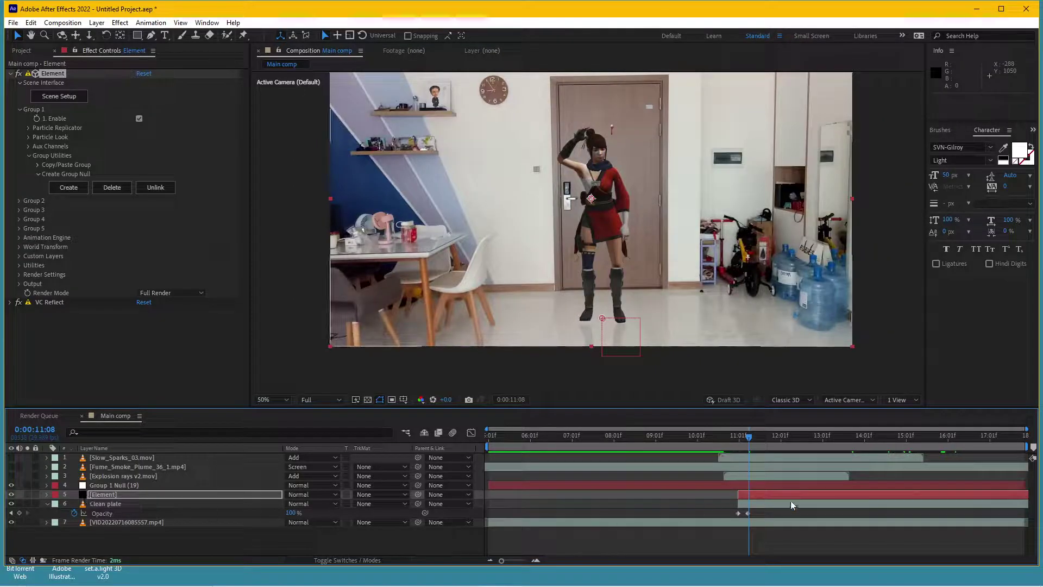
# Step: Try starting the Element layer at 8:17, undo it, and inspect the character against Clean plate near 11:23
pyautogui.moveTo(739, 494); pyautogui.dragTo(637, 494)
pyautogui.click(704, 438)
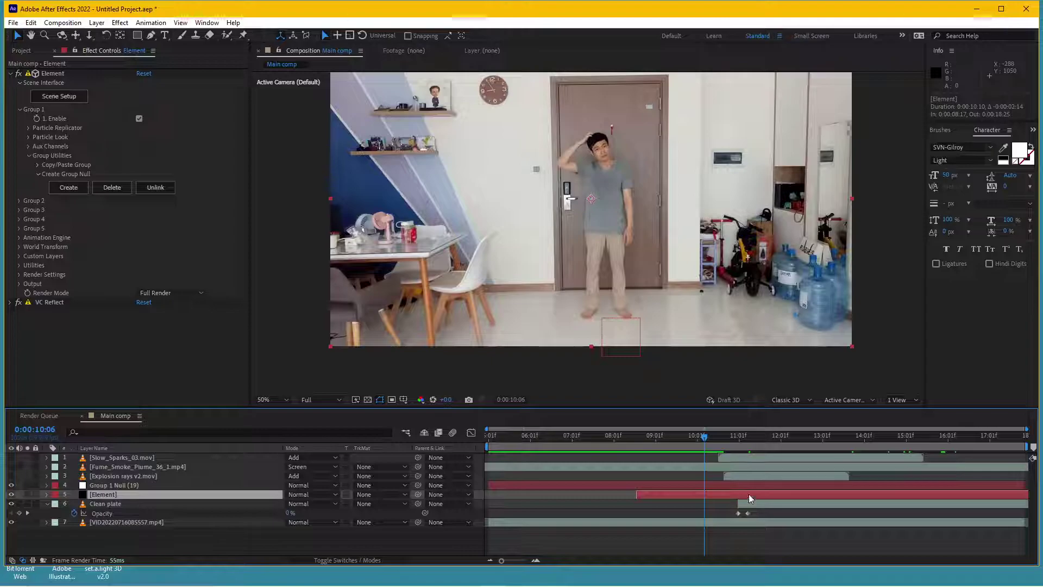
pyautogui.click(749, 438)
pyautogui.hotkey('ctrl', 'z')
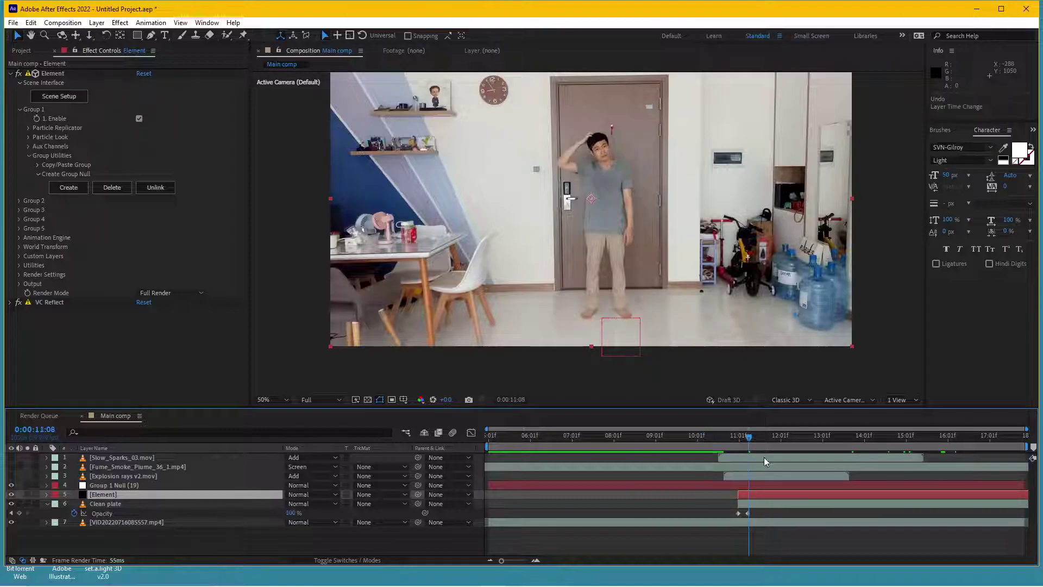
pyautogui.click(772, 437)
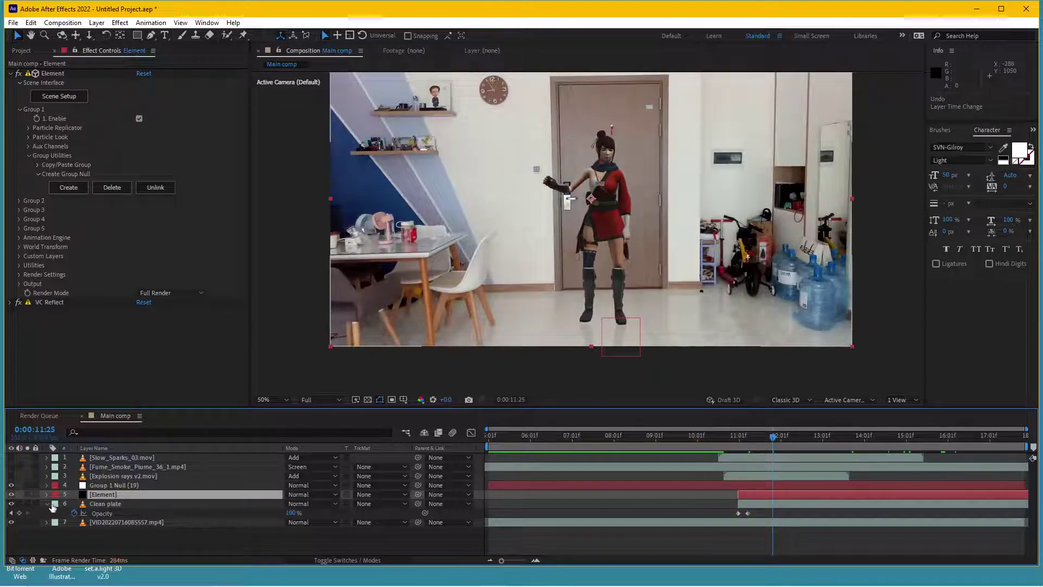
pyautogui.click(11, 504)
pyautogui.scroll(1, 636, 240)
pyautogui.scroll(1, 636, 240)
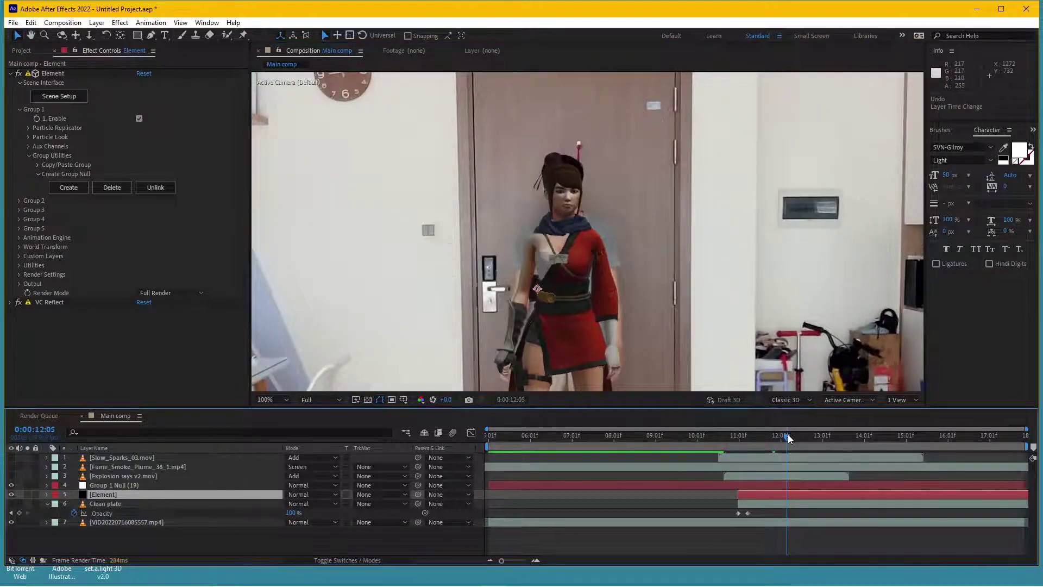
pyautogui.moveTo(777, 435); pyautogui.dragTo(771, 436)
pyautogui.scroll(-2, 625, 177)
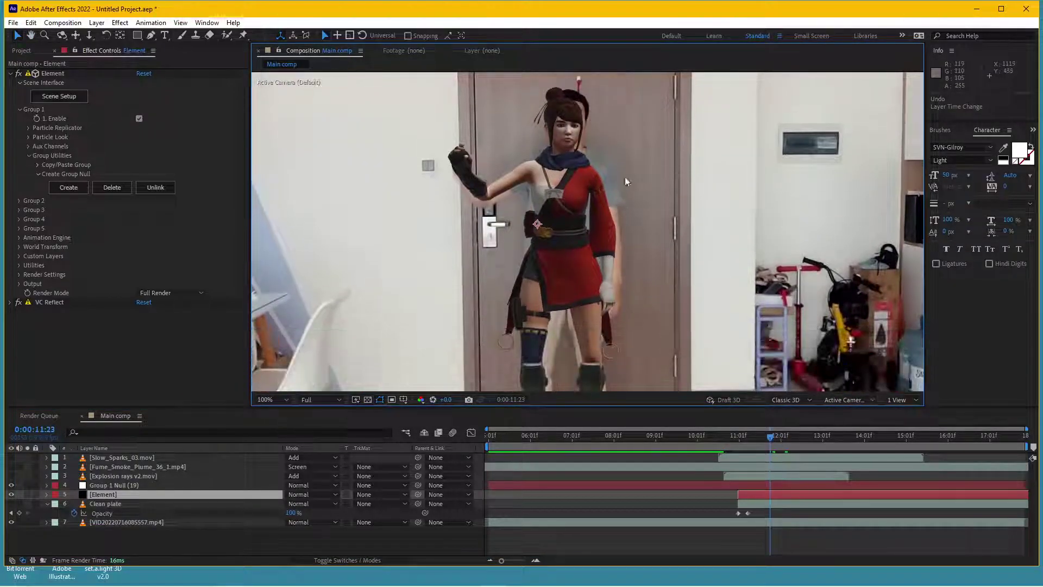
pyautogui.click(52, 73)
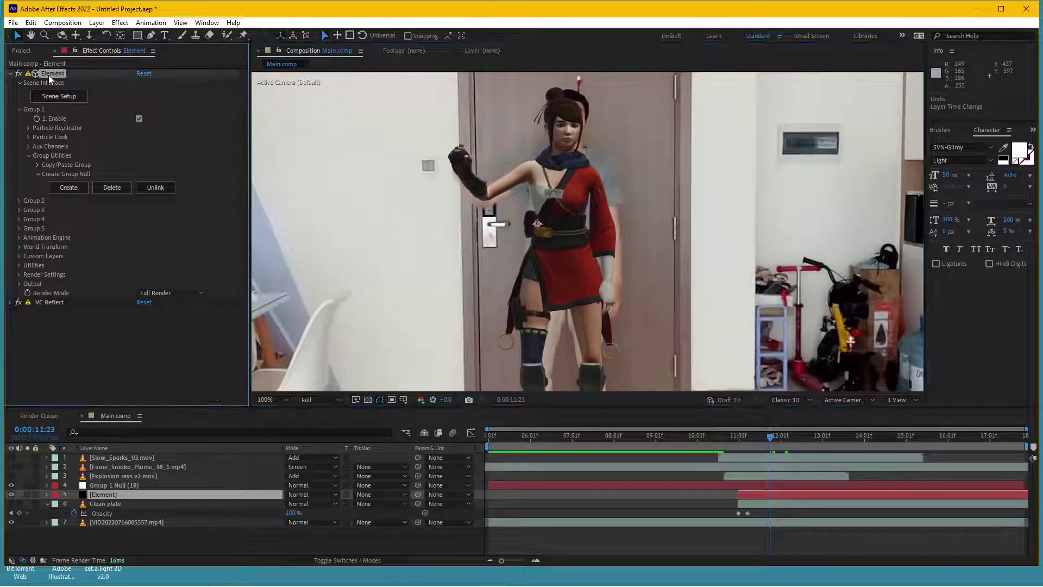
# Step: Add Color Matcher above VC Reflect on Element, targeting the VID20220716085557.mp4 footage layer
pyautogui.click(120, 22)
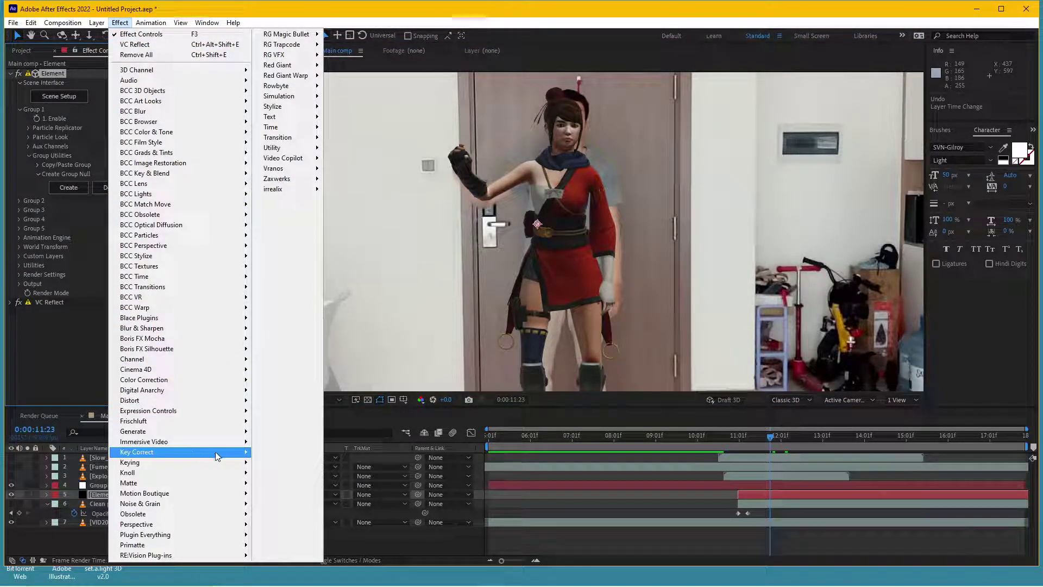
pyautogui.moveTo(221, 451)
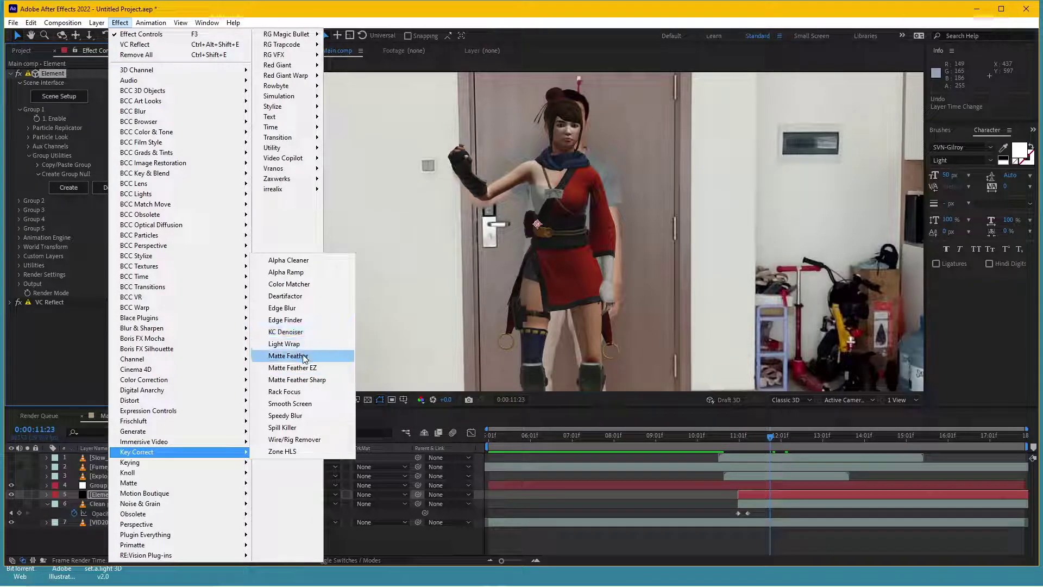
pyautogui.click(289, 284)
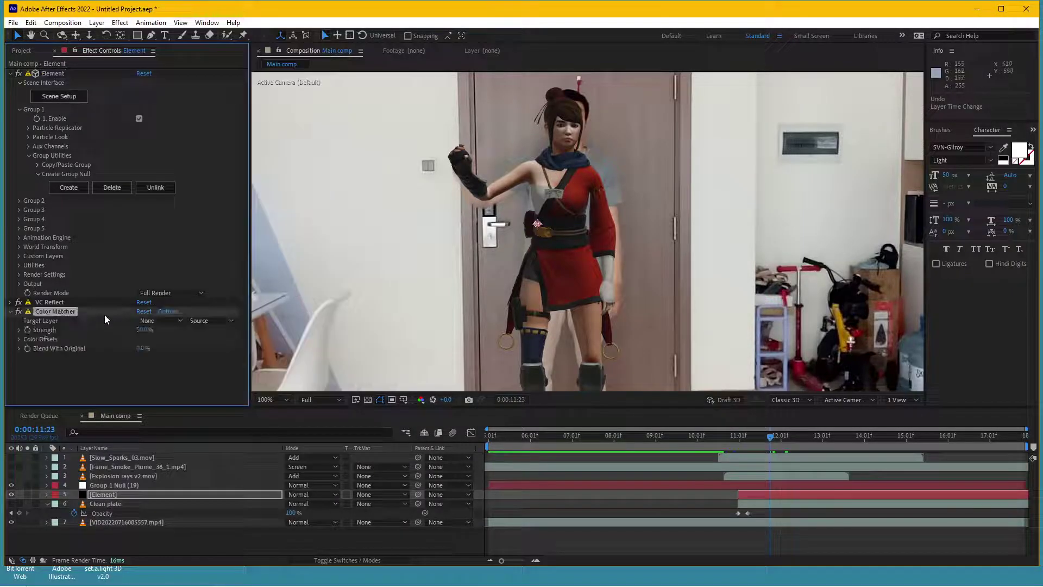
pyautogui.moveTo(66, 314); pyautogui.dragTo(71, 303)
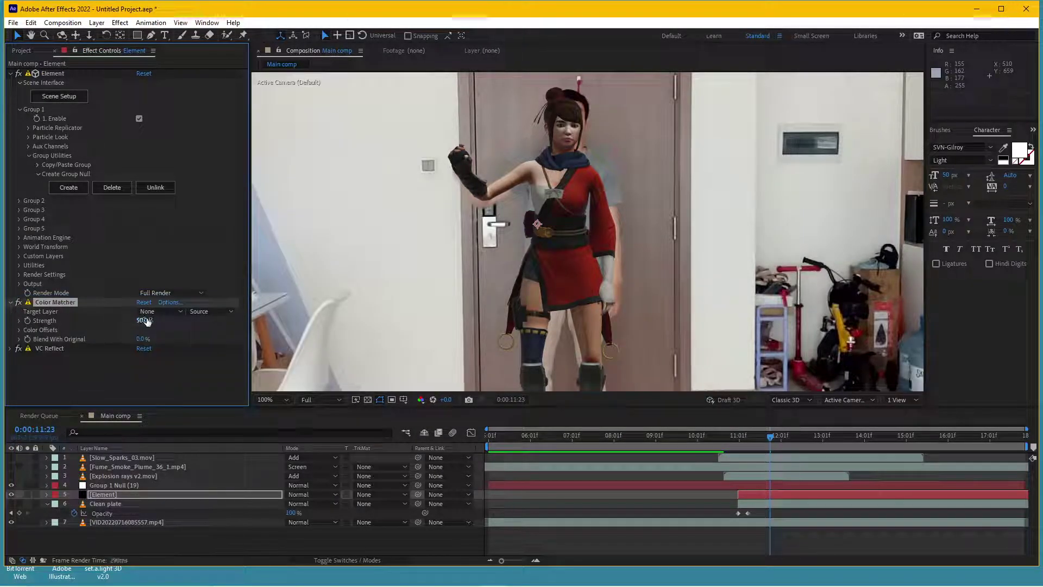
pyautogui.click(165, 311)
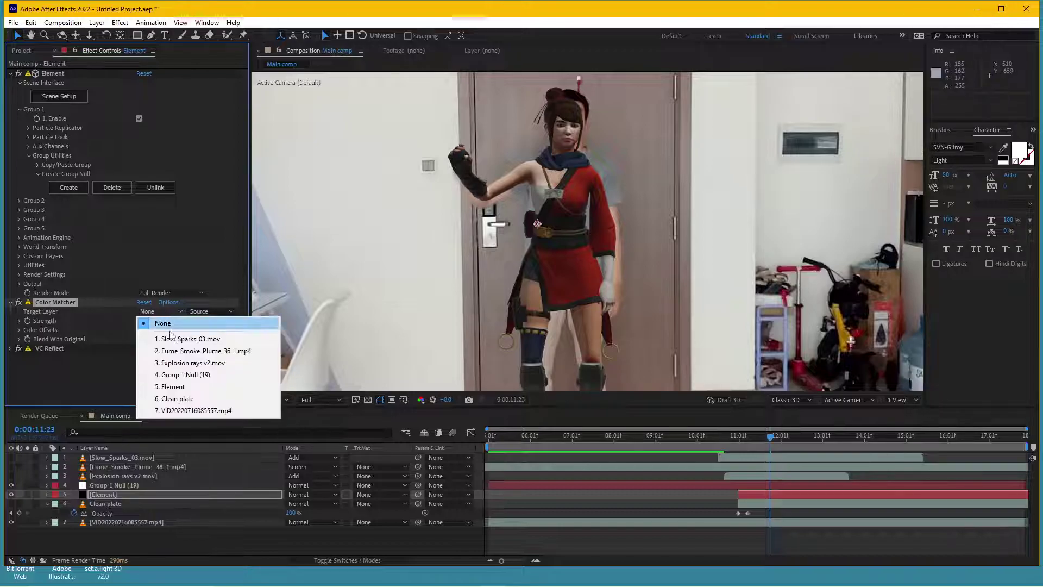
pyautogui.click(173, 411)
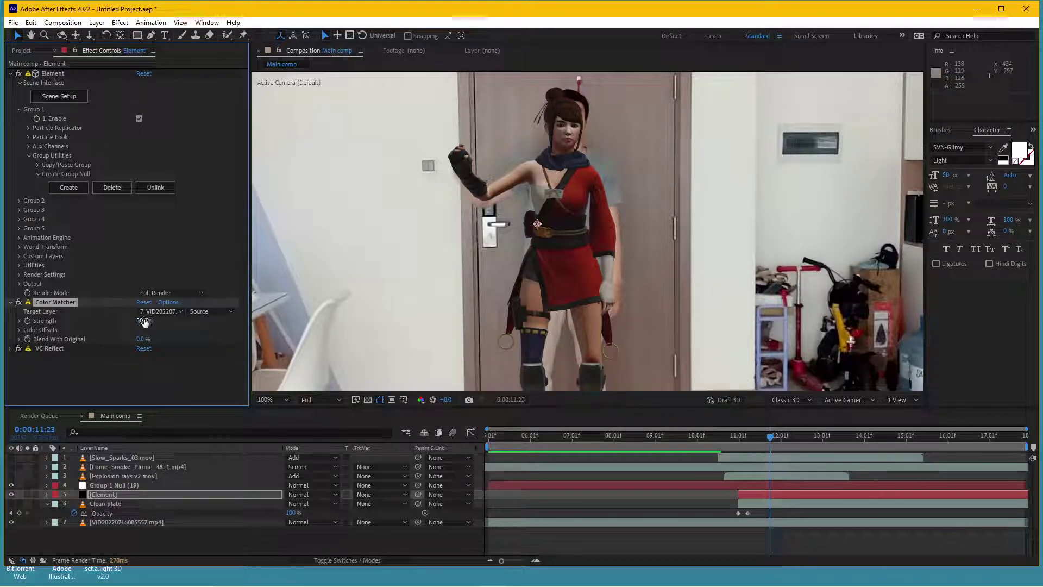
pyautogui.click(120, 22)
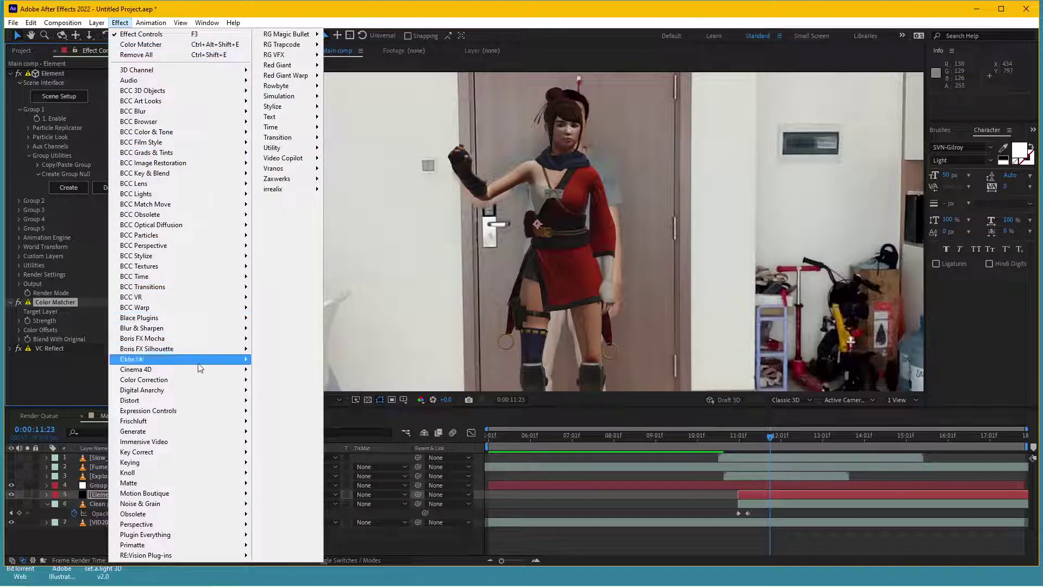
# Step: Add Curves to the Element layer and reshape the RGB curve to lift shadows and midtones
pyautogui.moveTo(204, 379)
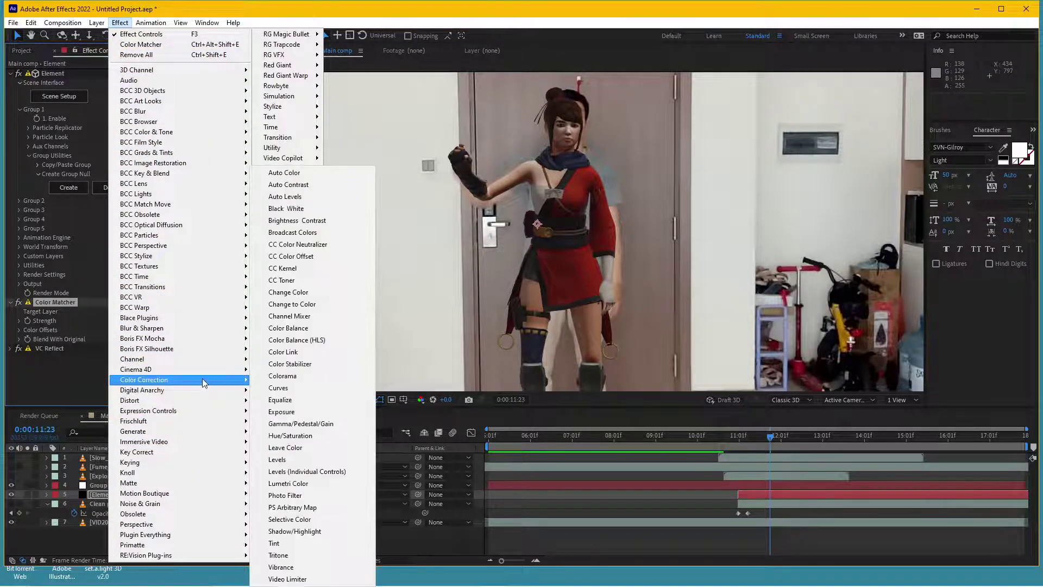
pyautogui.click(278, 387)
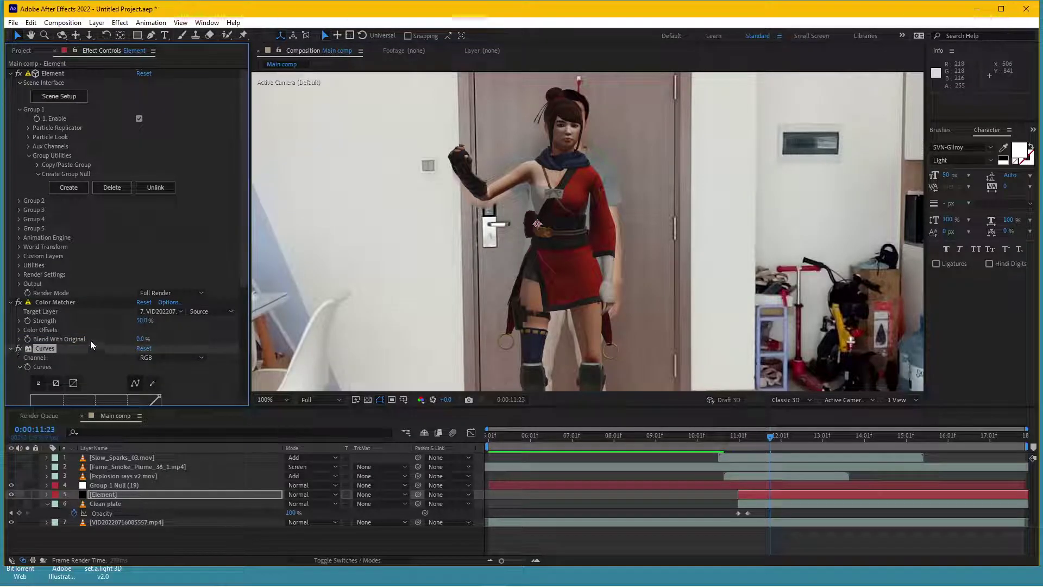
pyautogui.scroll(-5, 91, 340)
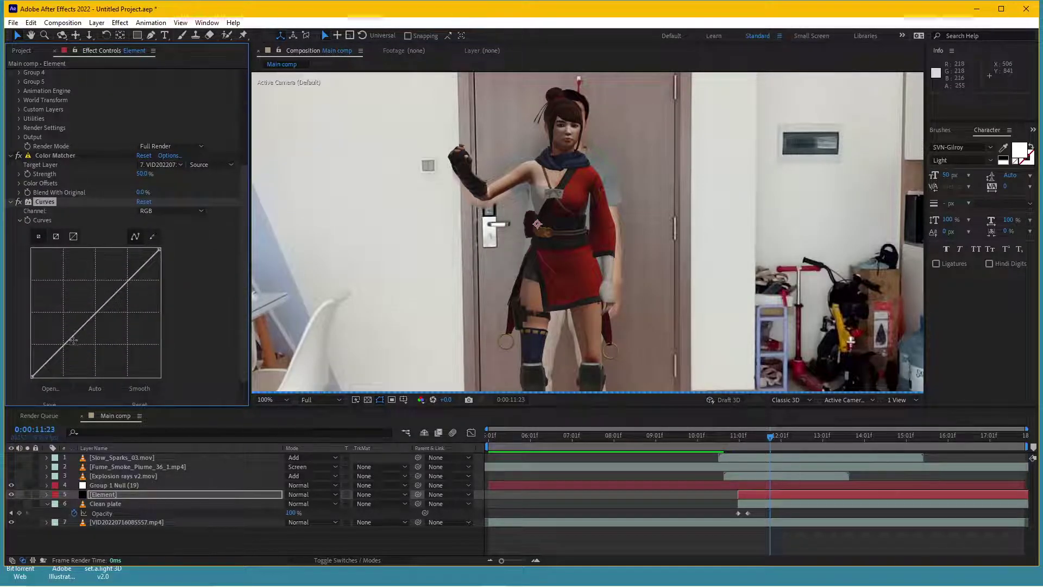
pyautogui.click(76, 331)
pyautogui.moveTo(76, 332); pyautogui.dragTo(74, 327)
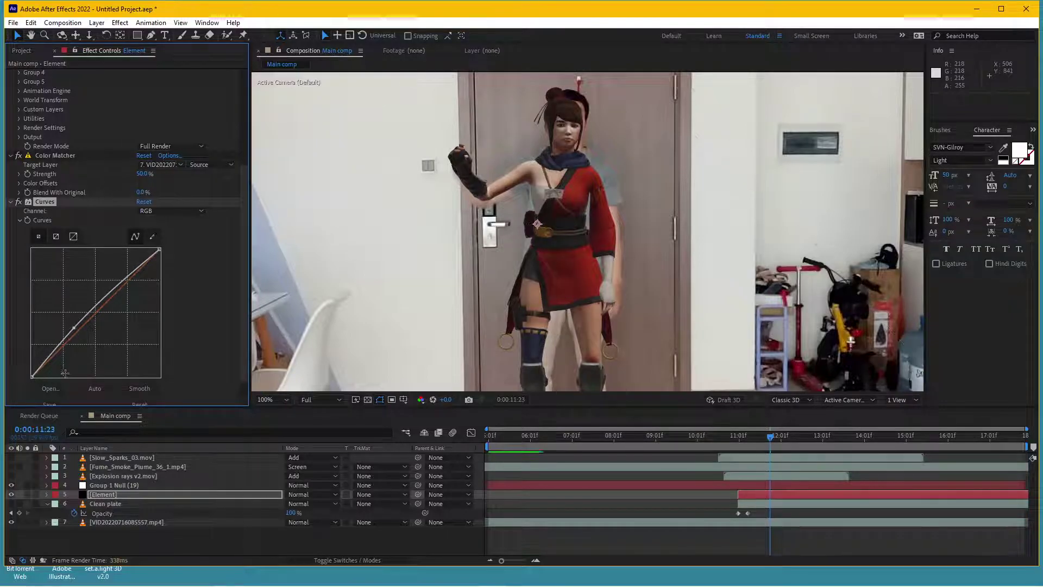
pyautogui.moveTo(32, 377); pyautogui.dragTo(31, 360)
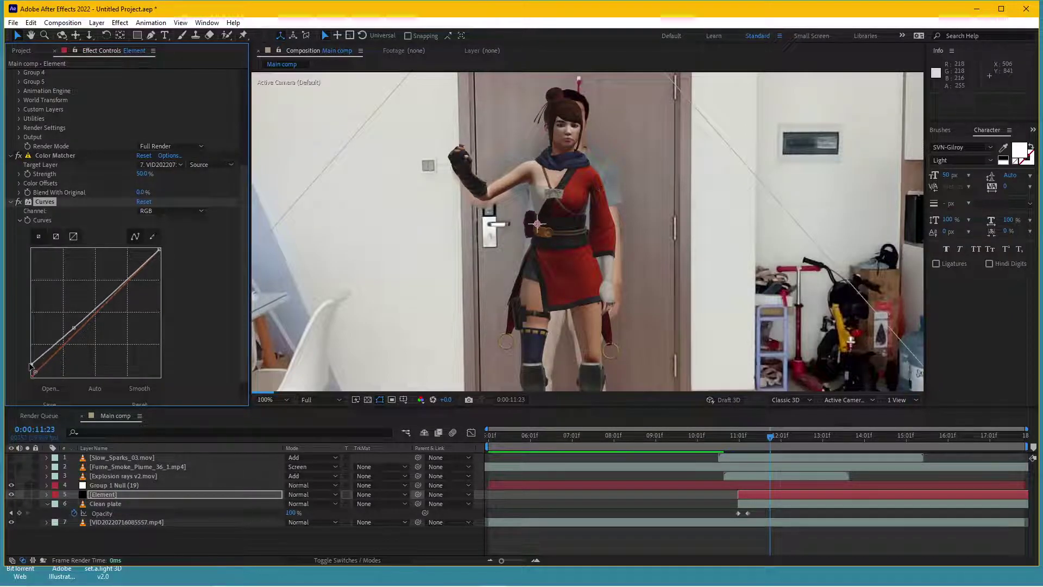
pyautogui.moveTo(74, 327); pyautogui.dragTo(76, 334)
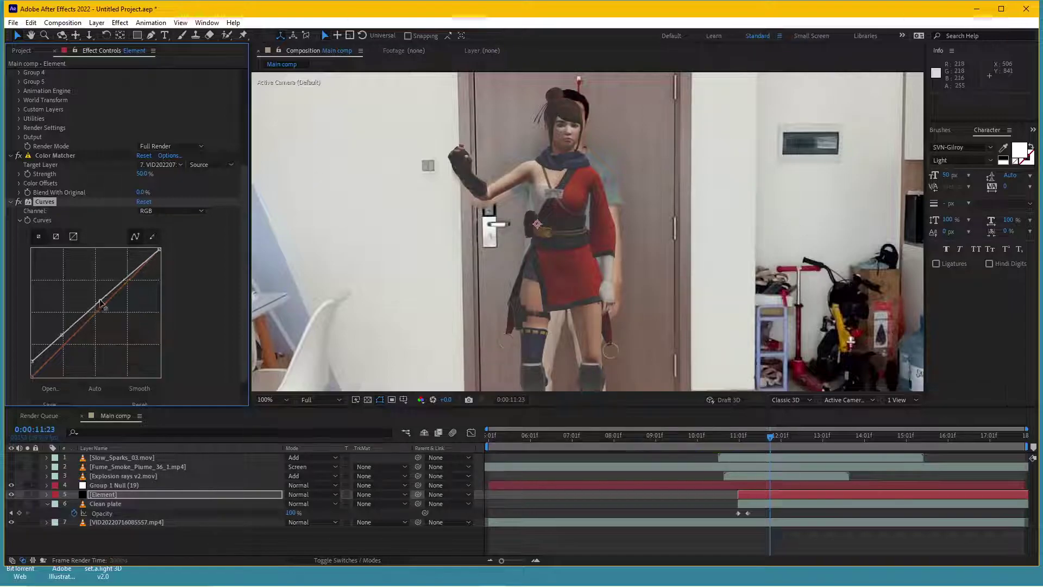
pyautogui.moveTo(76, 334); pyautogui.dragTo(59, 330)
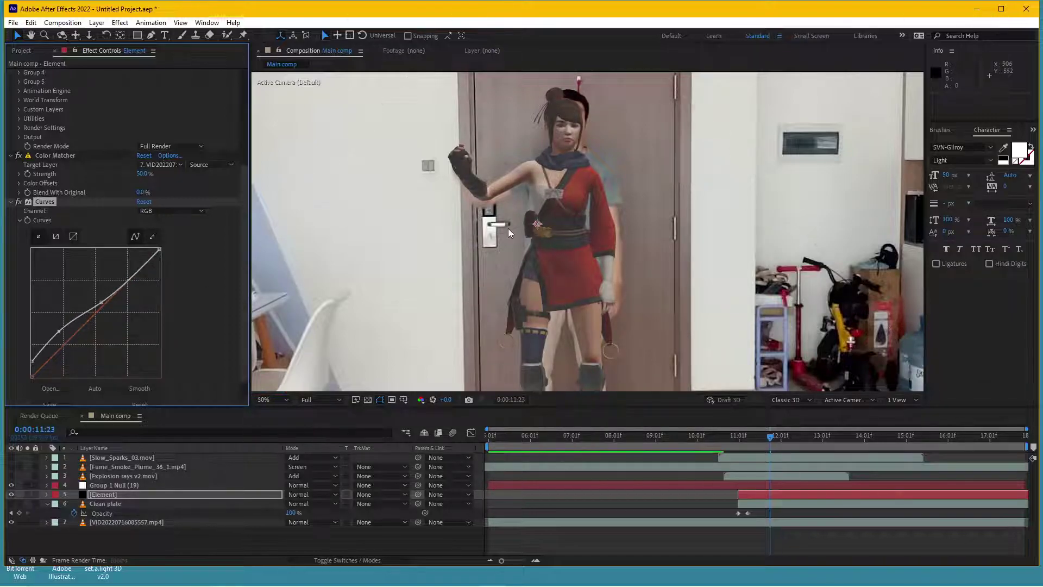
pyautogui.scroll(-1, 572, 263)
pyautogui.scroll(-1, 533, 233)
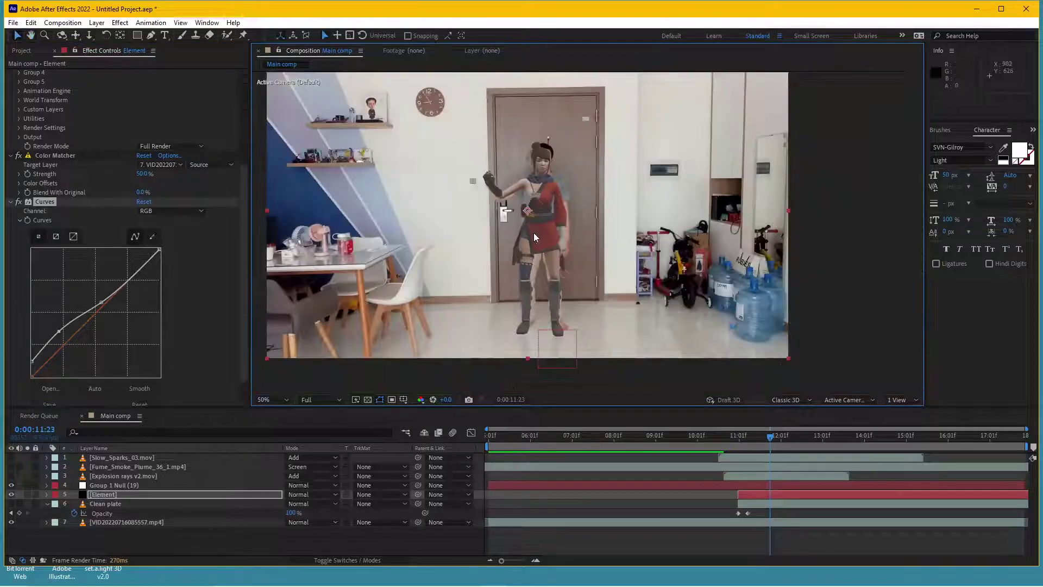
pyautogui.moveTo(35, 359); pyautogui.dragTo(32, 366)
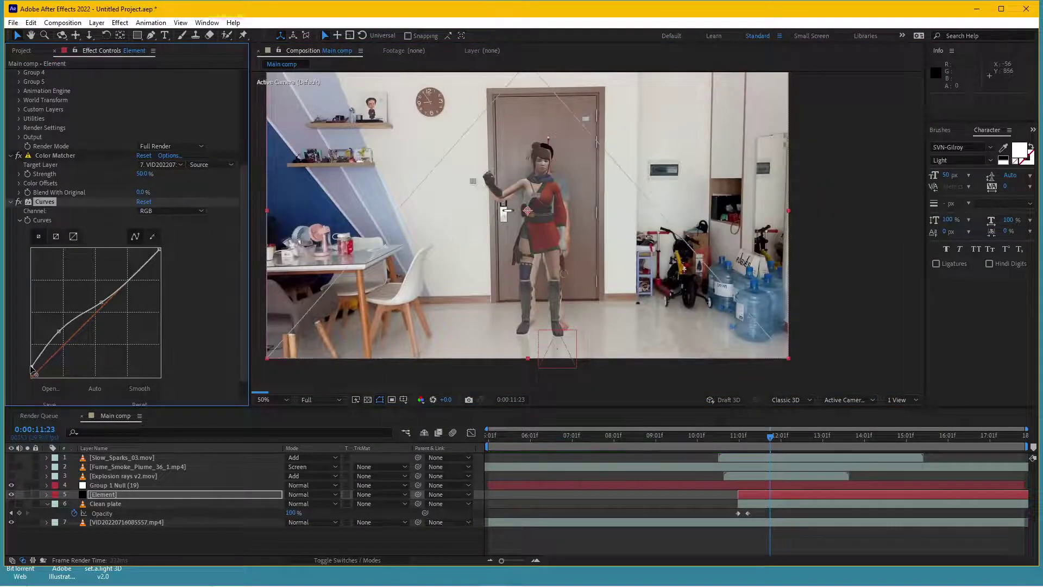
pyautogui.moveTo(58, 333); pyautogui.dragTo(59, 336)
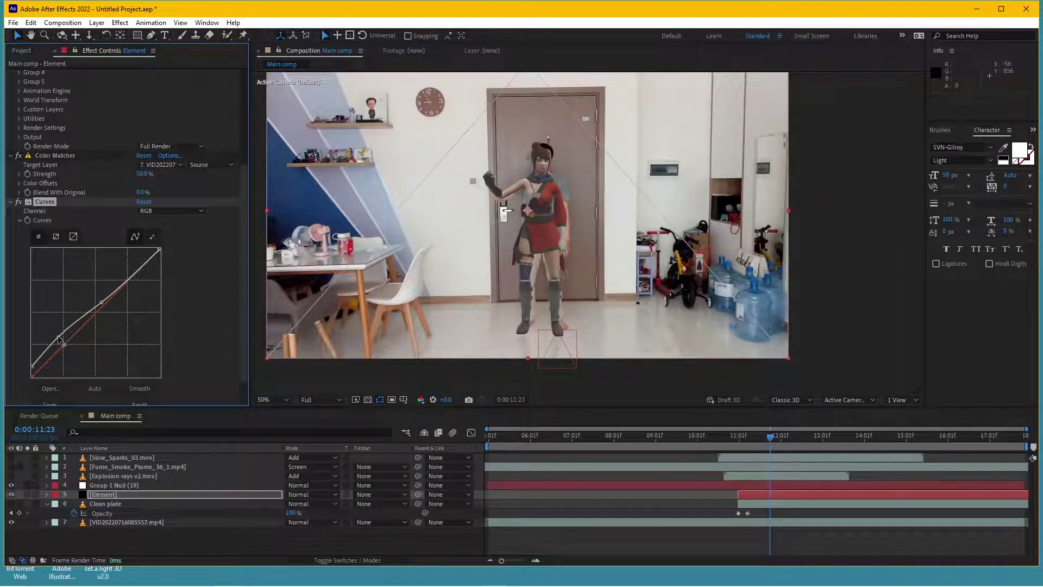
# Step: Toggle Curves off and on to compare, then collapse its settings
pyautogui.click(18, 200)
pyautogui.click(18, 200)
pyautogui.scroll(2, 537, 166)
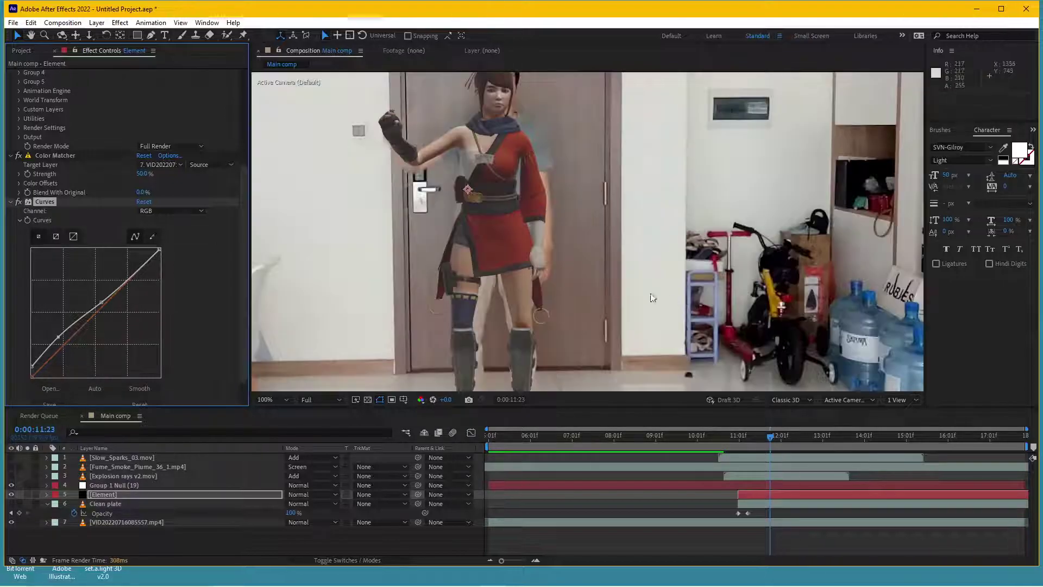
pyautogui.click(18, 155)
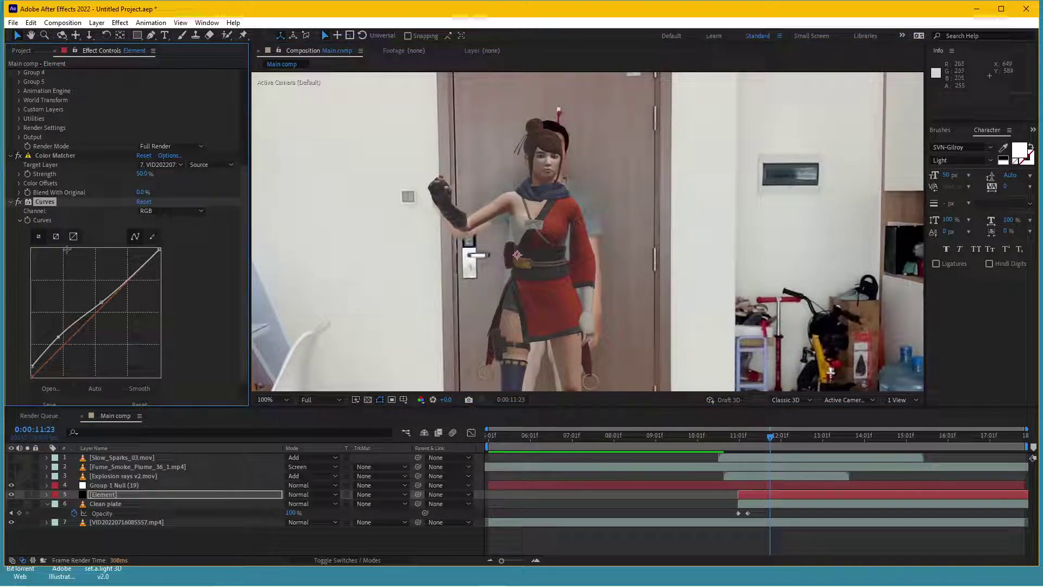
pyautogui.click(11, 202)
# Step: Add Edge Blur to the Element layer, ordered after Curves
pyautogui.click(122, 23)
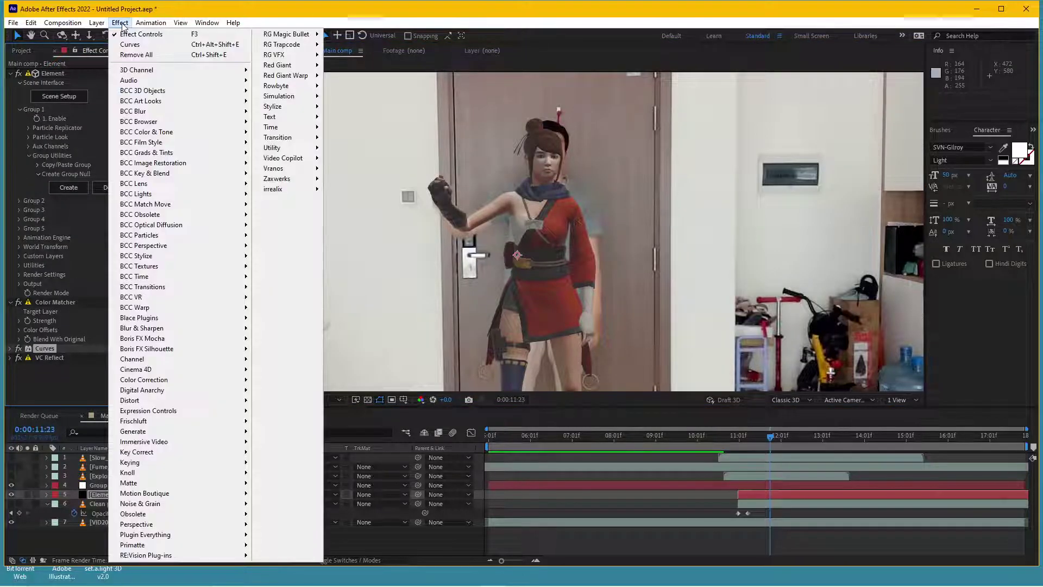
pyautogui.moveTo(217, 453)
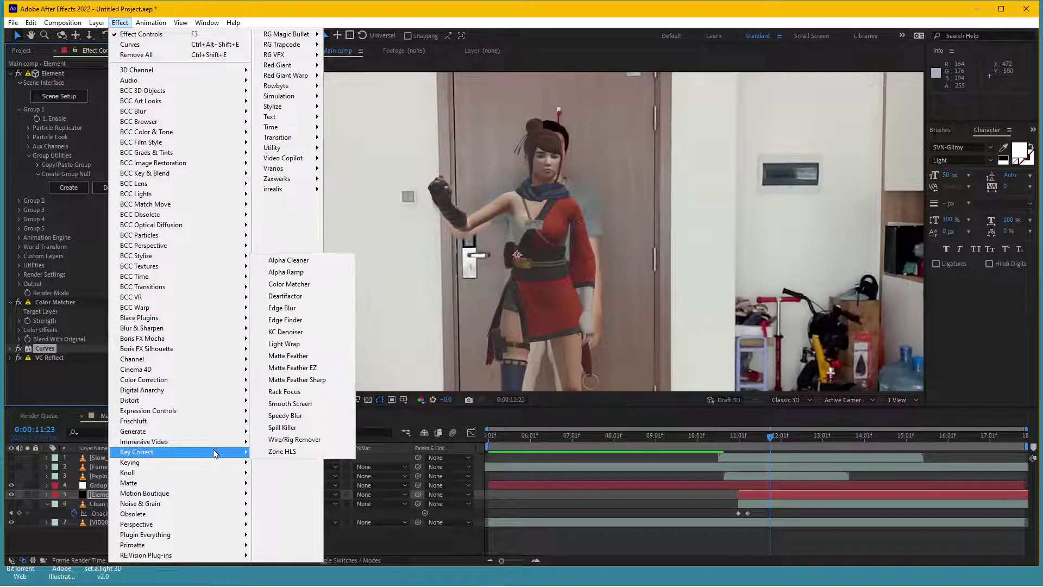
pyautogui.click(303, 308)
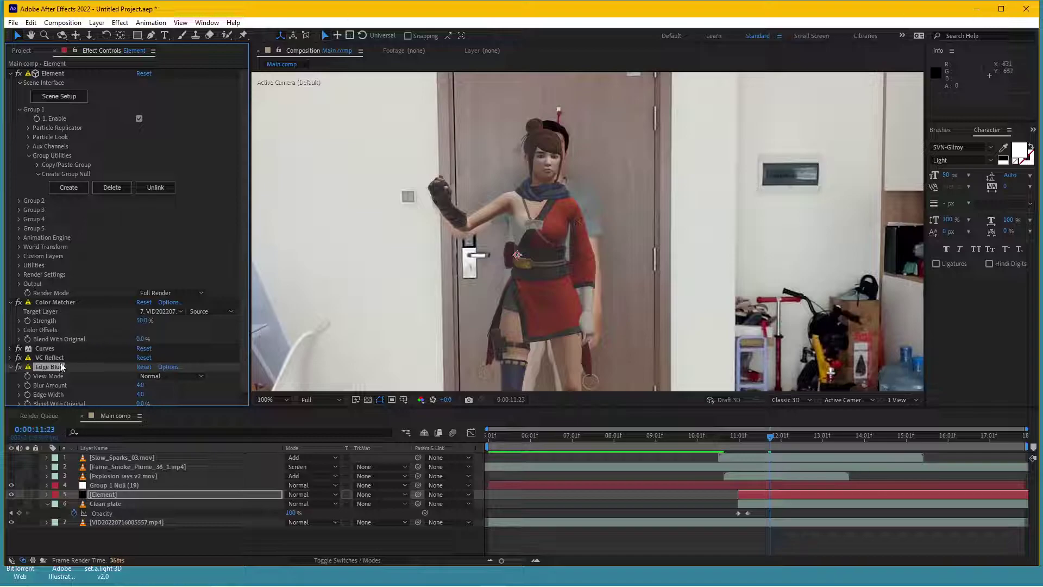
pyautogui.moveTo(61, 366); pyautogui.dragTo(67, 351)
pyautogui.press('.')
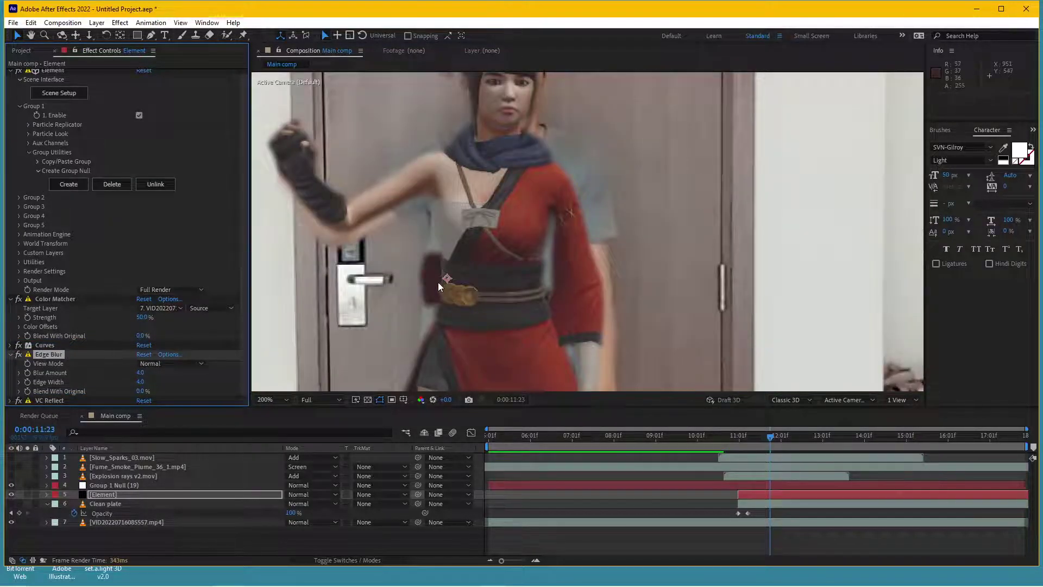
# Step: Set Edge Blur's Blur Amount to 1.0 and Edge Width to 2.0
pyautogui.scroll(2, 438, 282)
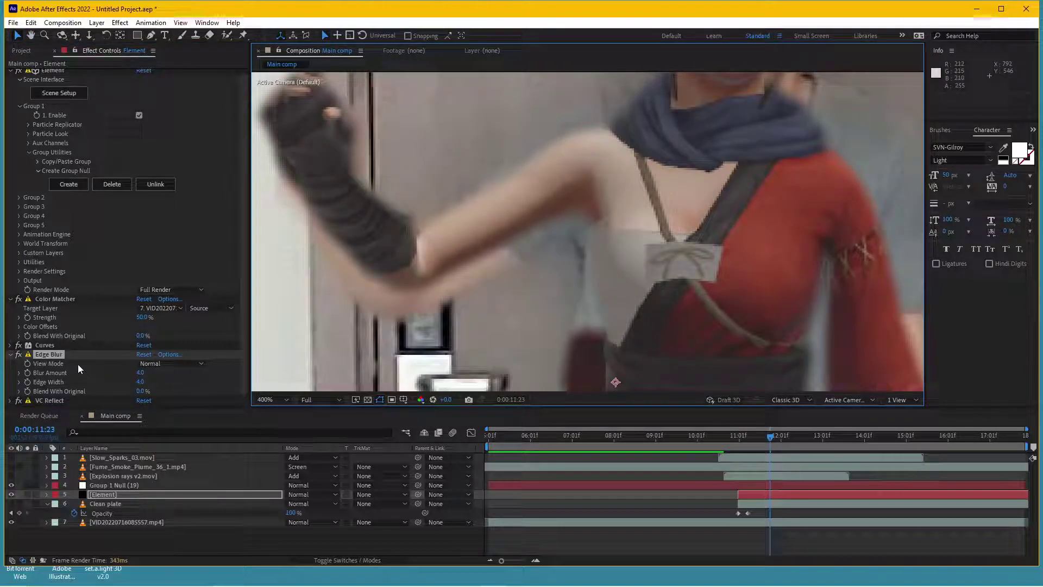
pyautogui.click(139, 373)
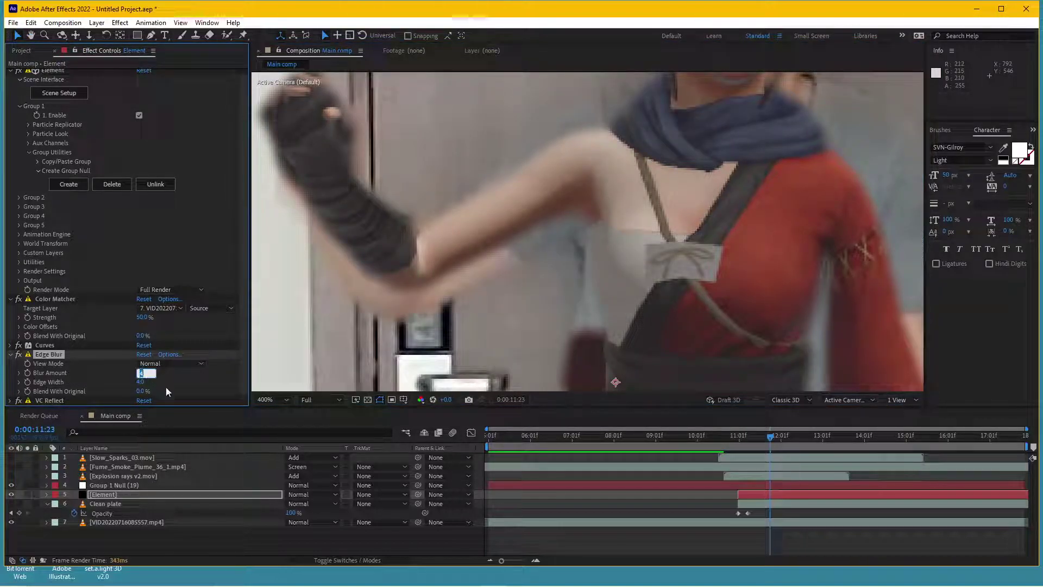
pyautogui.write('2')
pyautogui.press('Return')
pyautogui.click(139, 381)
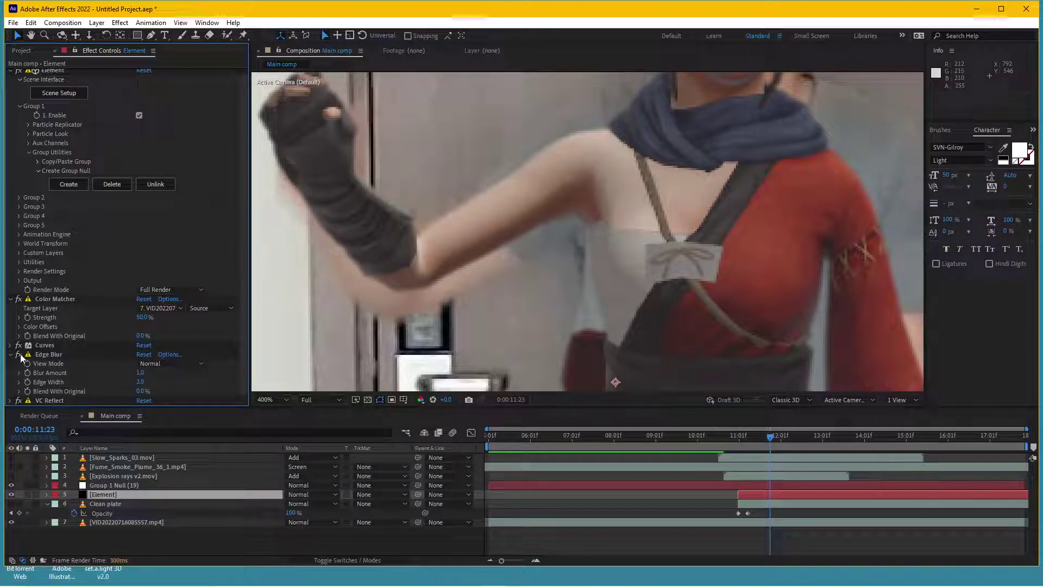
pyautogui.scroll(1, 390, 217)
# Step: Compare the blurred edges along the character's arm, then fit the whole frame back in view
pyautogui.moveTo(390, 217); pyautogui.dragTo(482, 286)
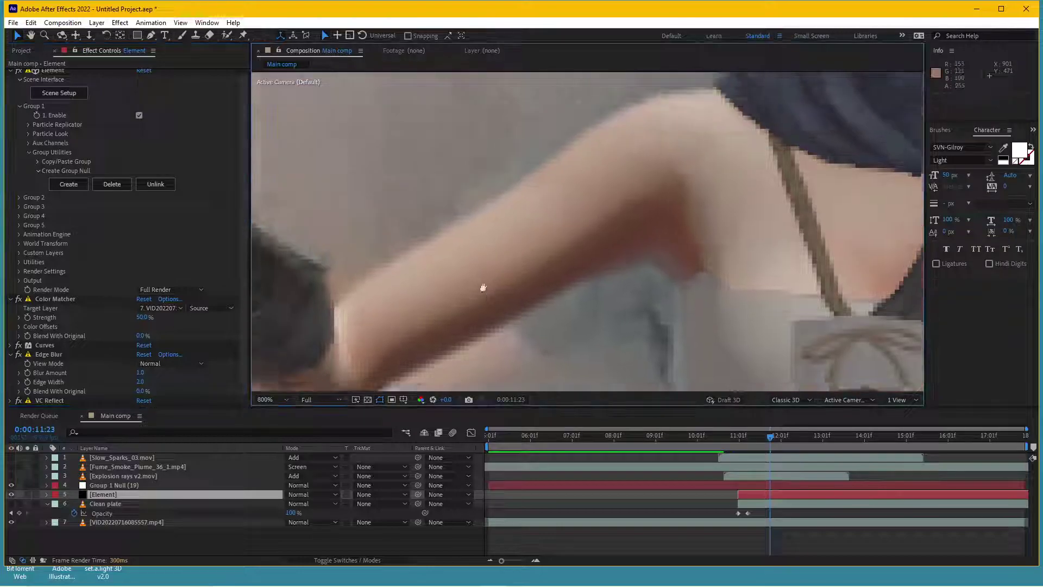
pyautogui.click(19, 353)
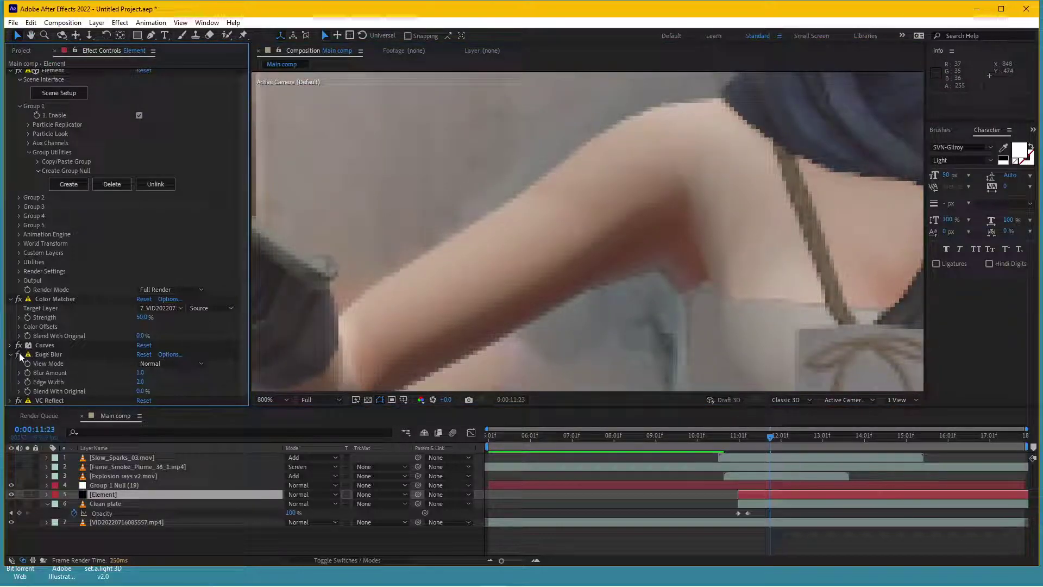
pyautogui.hotkey('shift', '/')
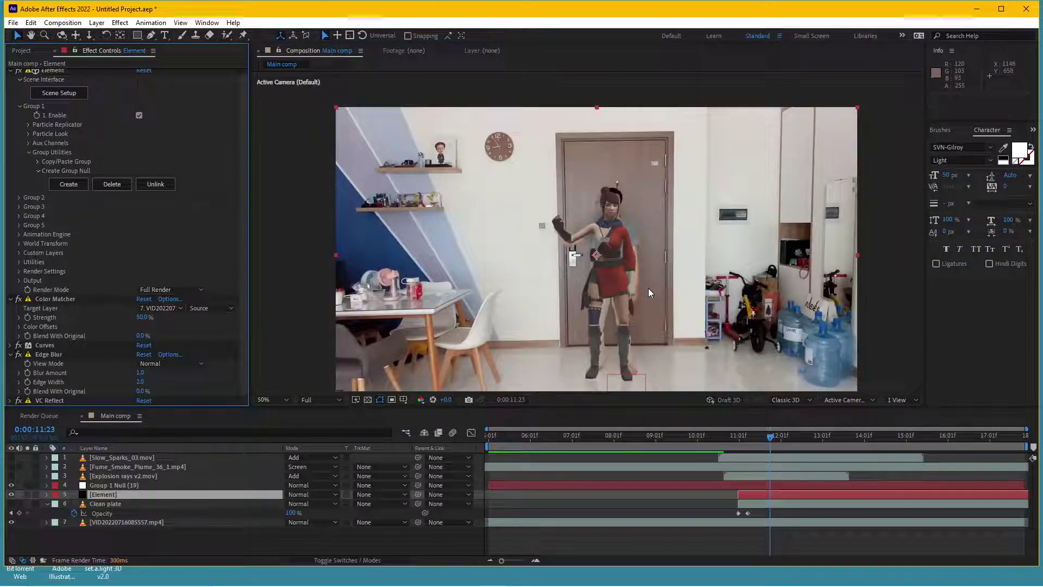
pyautogui.moveTo(647, 288); pyautogui.dragTo(616, 252)
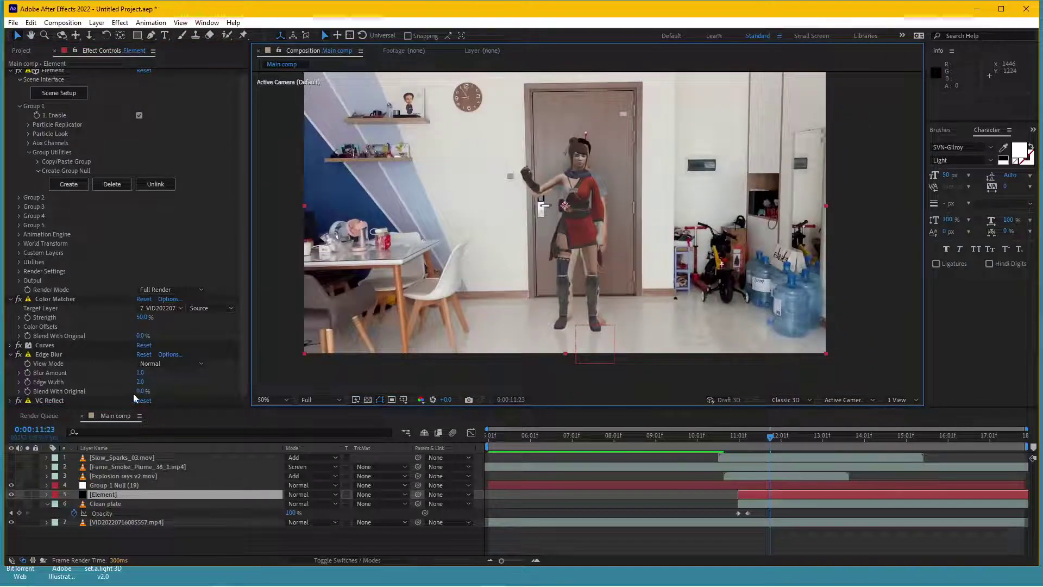
# Step: Show the Clean plate, sparks, smoke and explosion-ray layers and set the playhead to 0:00:10:08
pyautogui.click(11, 503)
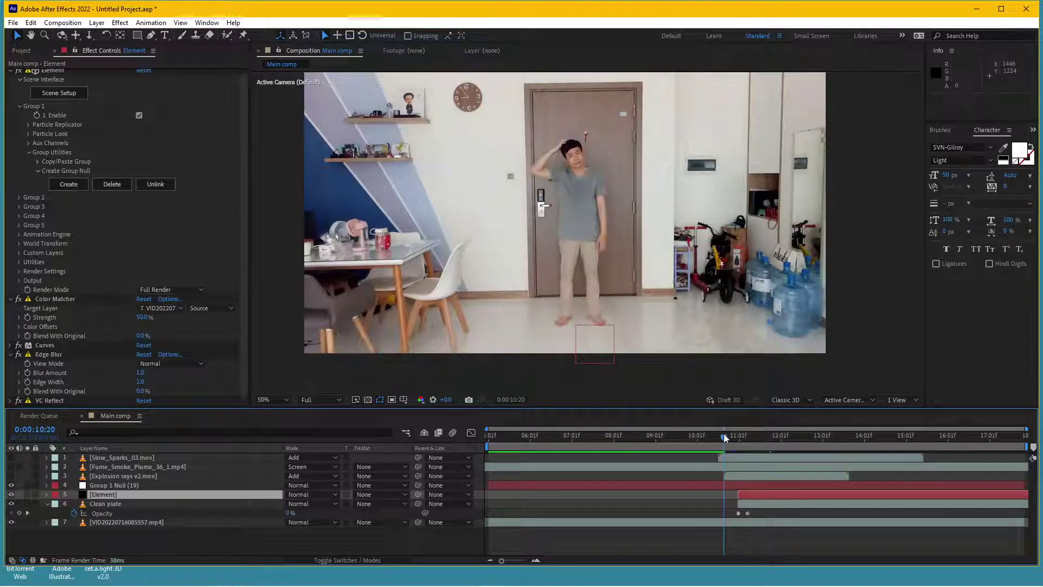
pyautogui.moveTo(724, 439); pyautogui.dragTo(733, 438)
pyautogui.moveTo(11, 457); pyautogui.dragTo(11, 476)
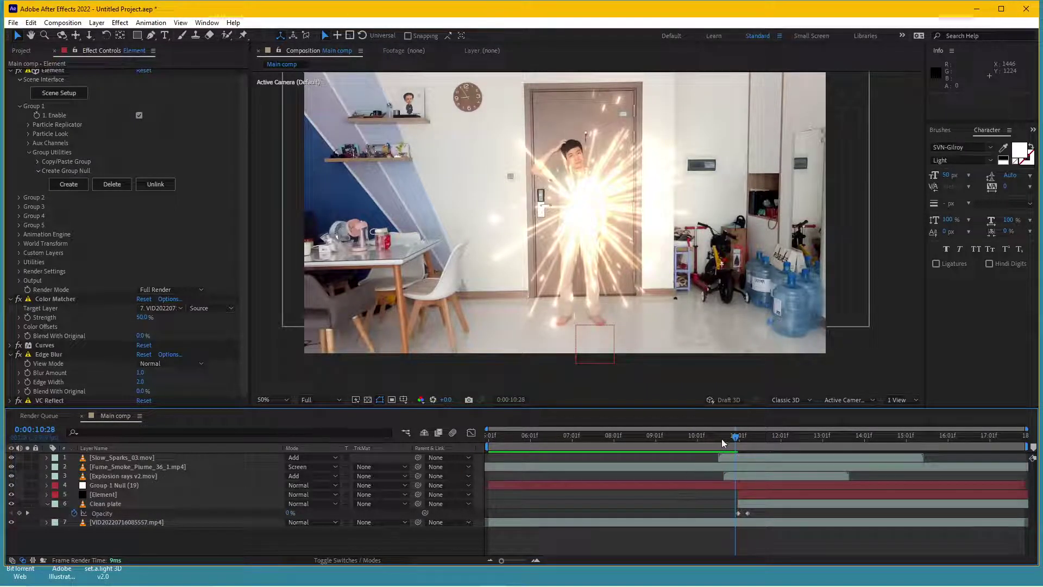
pyautogui.moveTo(721, 438); pyautogui.dragTo(707, 438)
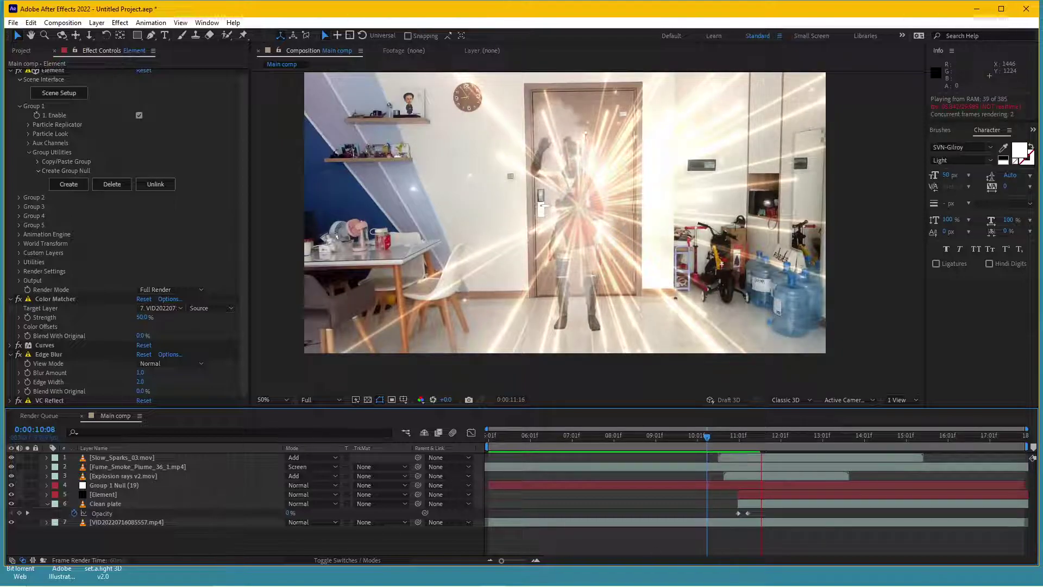
# Step: Restore the screen recorder to a smaller window and minimize it to return to After Effects
pyautogui.click(509, 573)
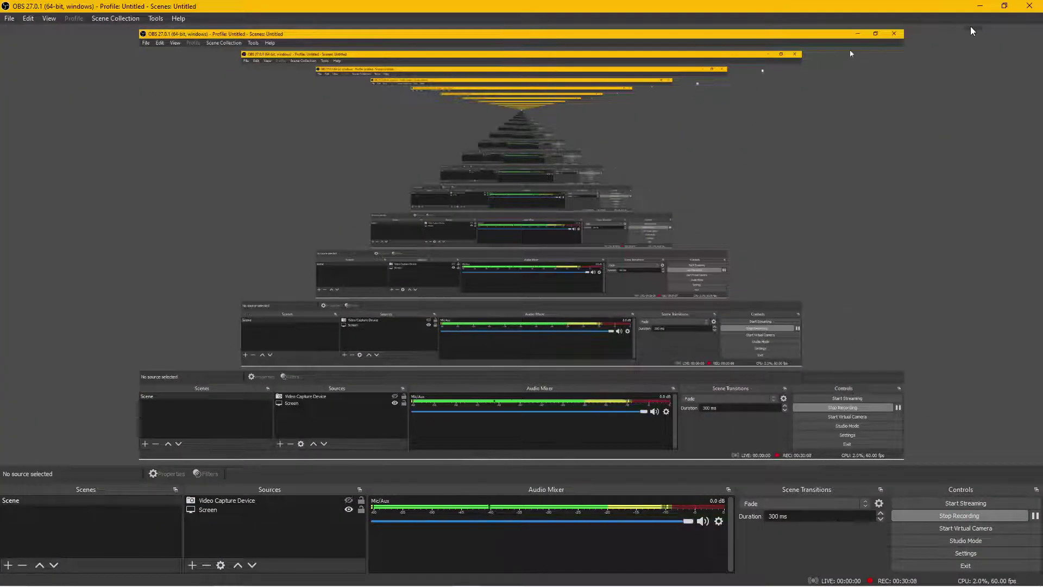
pyautogui.doubleClick(888, 6)
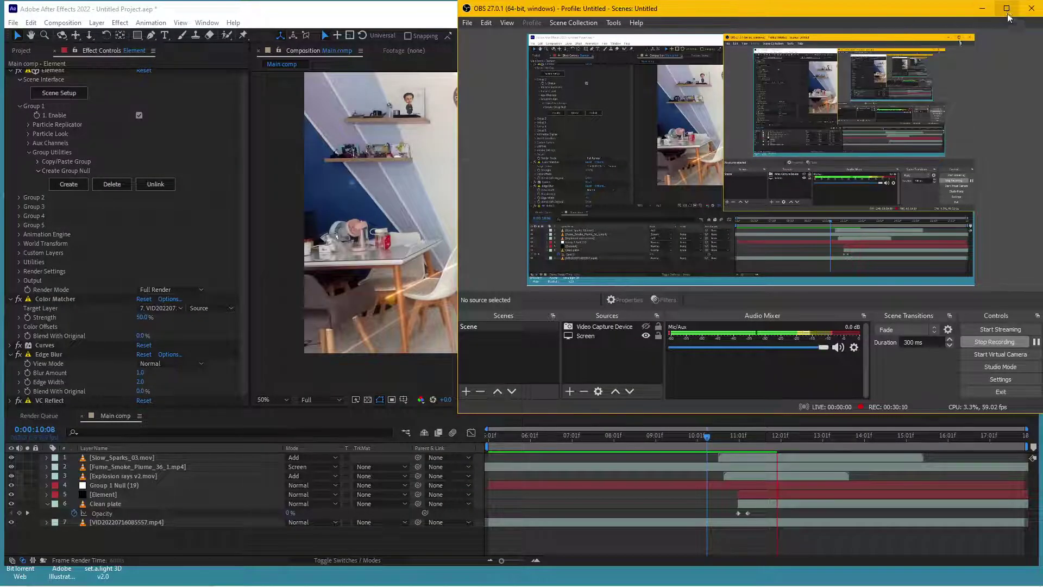
pyautogui.click(986, 9)
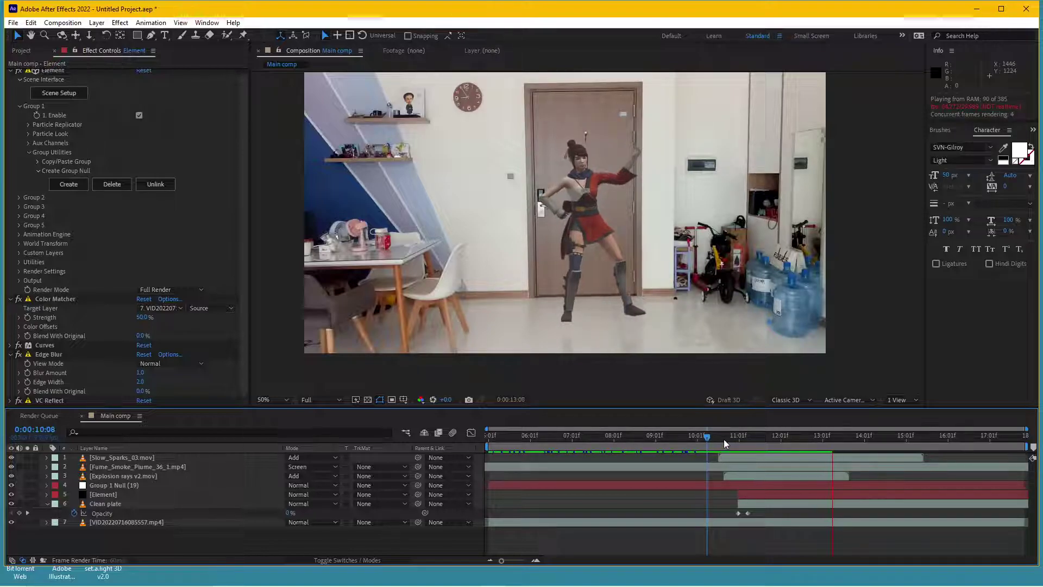
pyautogui.click(709, 439)
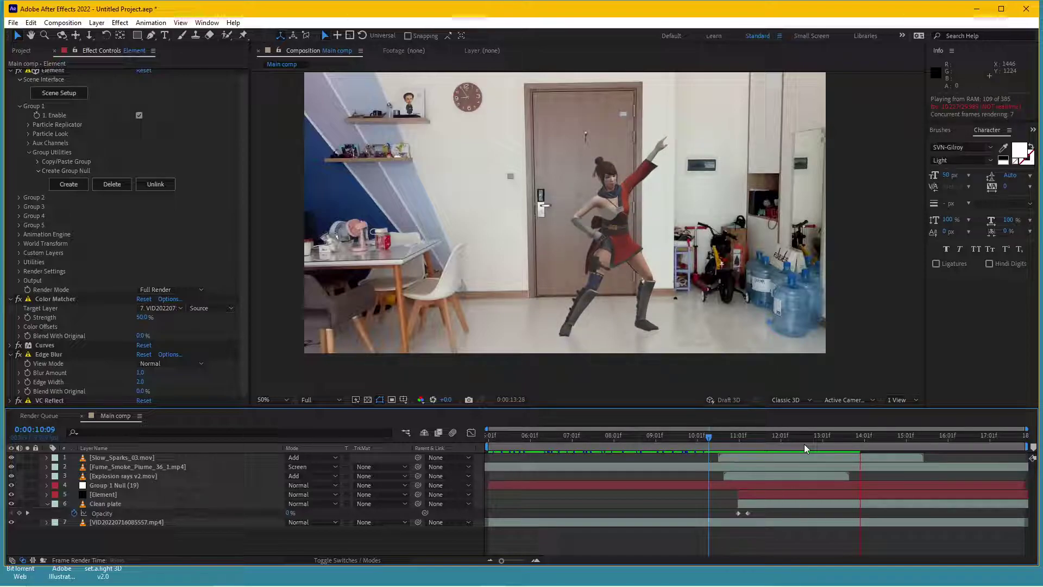
pyautogui.click(718, 438)
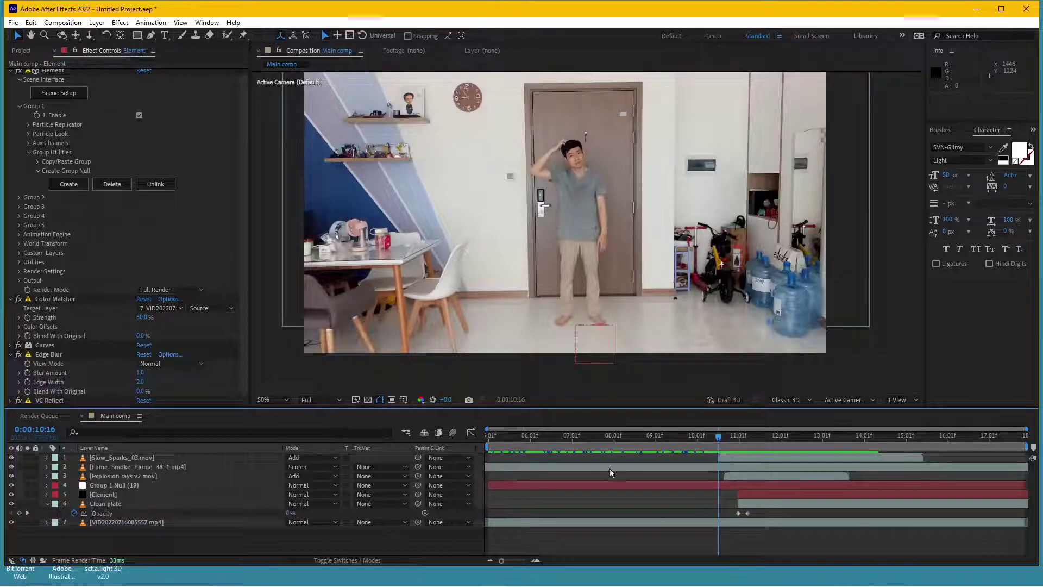
pyautogui.moveTo(420, 583)
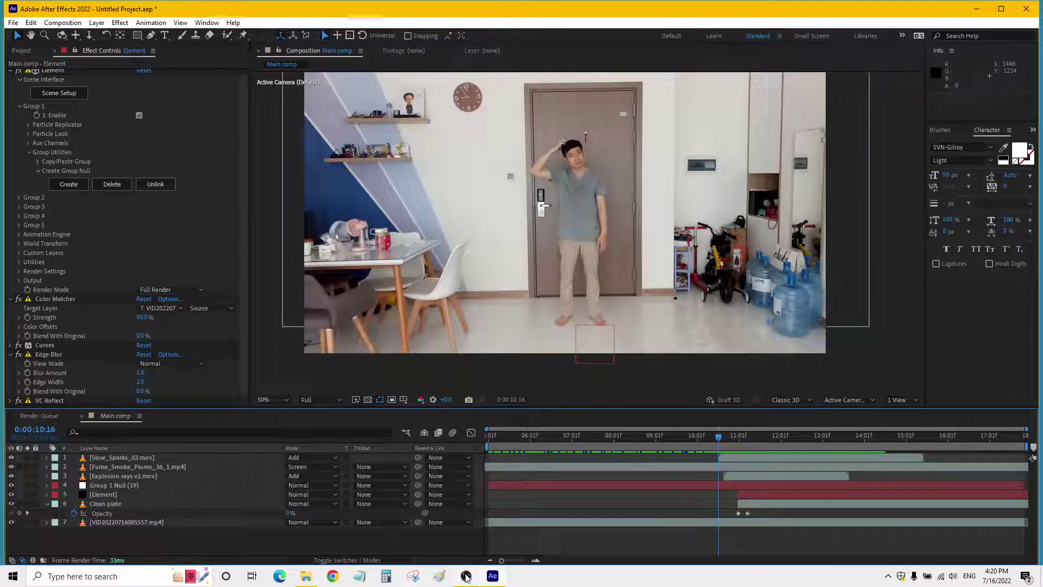